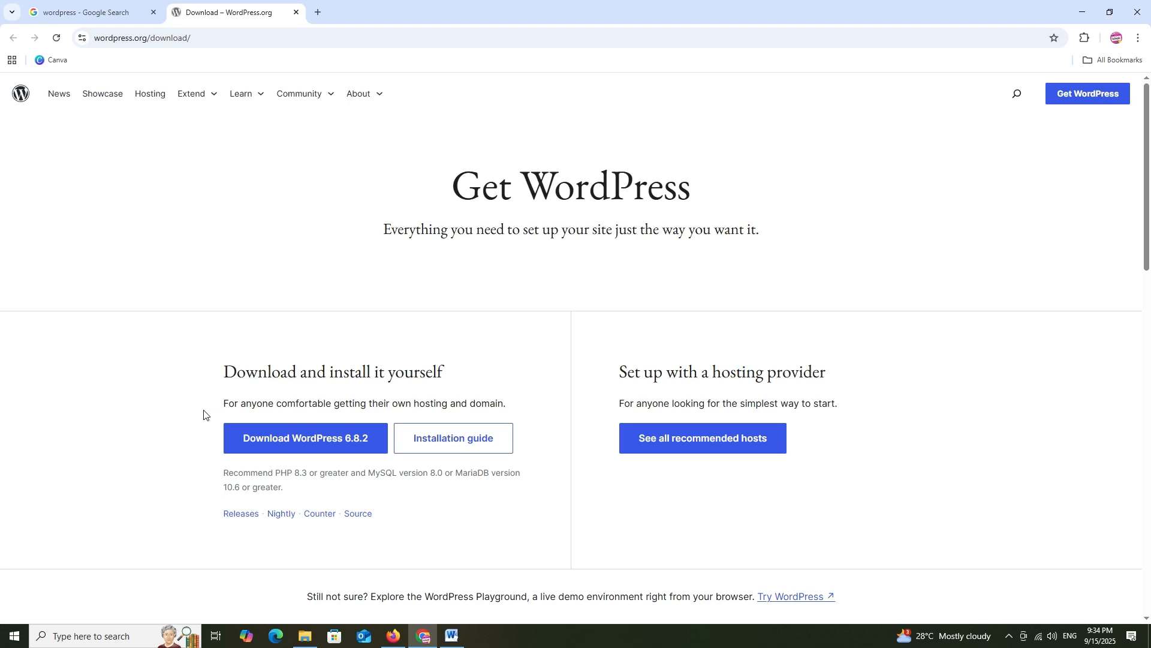
Highlight the hosting and installation-guide text on the WordPress download page, then switch to File Explorer
{"action": "left_click_drag", "start_coordinate": [204, 414], "coordinate": [267, 448]}
{"action": "left_click", "coordinate": [223, 346]}
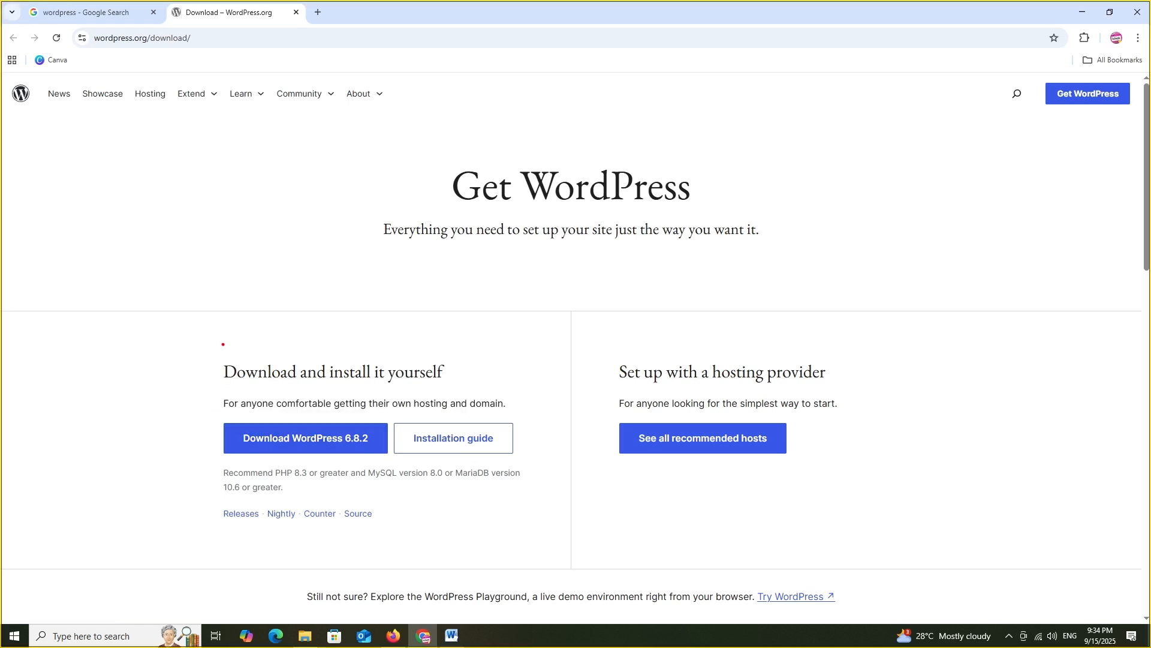
{"action": "mouse_move", "coordinate": [208, 412]}
{"action": "left_mouse_down"}
{"action": "mouse_move", "coordinate": [334, 457]}
{"action": "mouse_move", "coordinate": [543, 478]}
{"action": "mouse_move", "coordinate": [543, 461]}
{"action": "left_mouse_up"}
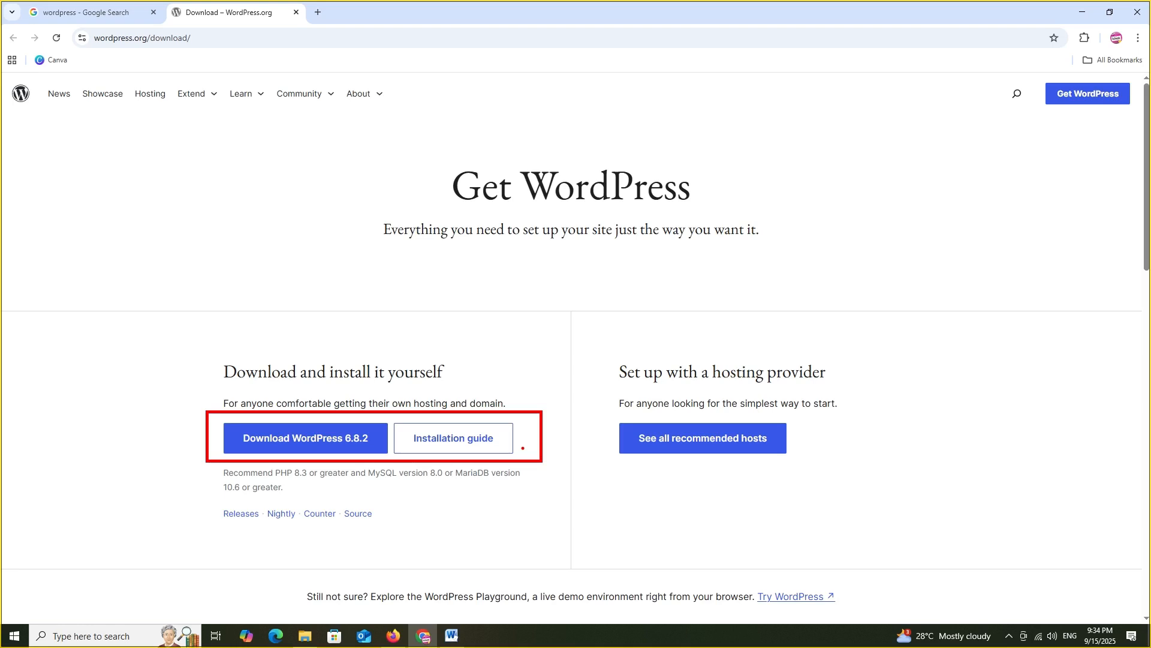
{"action": "key", "text": "Escape"}
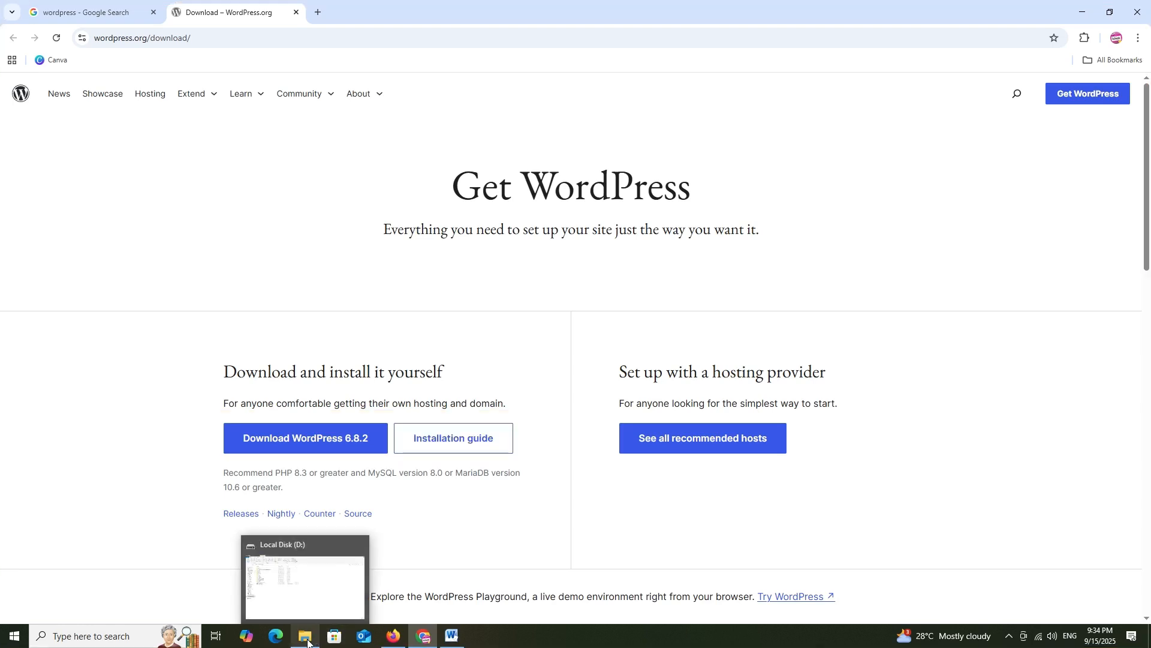
{"action": "left_click", "coordinate": [305, 636]}
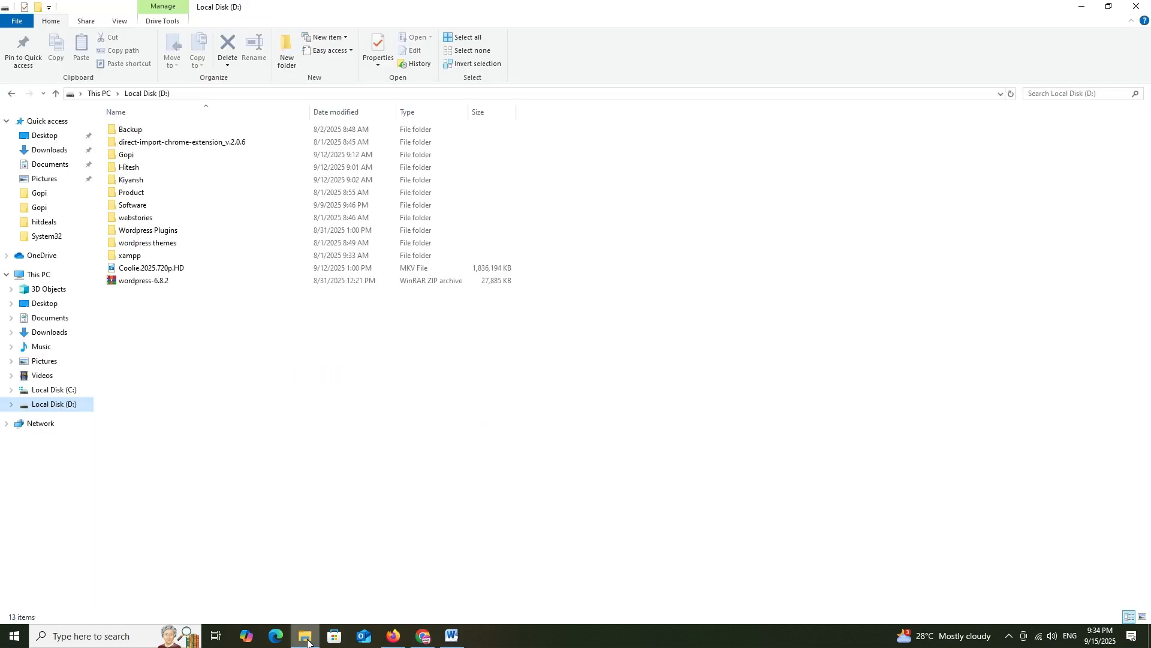
Extract wordpress-6.8.2.zip here on Local Disk (D:) and select the new wordpress folder
{"action": "left_click", "coordinate": [172, 284]}
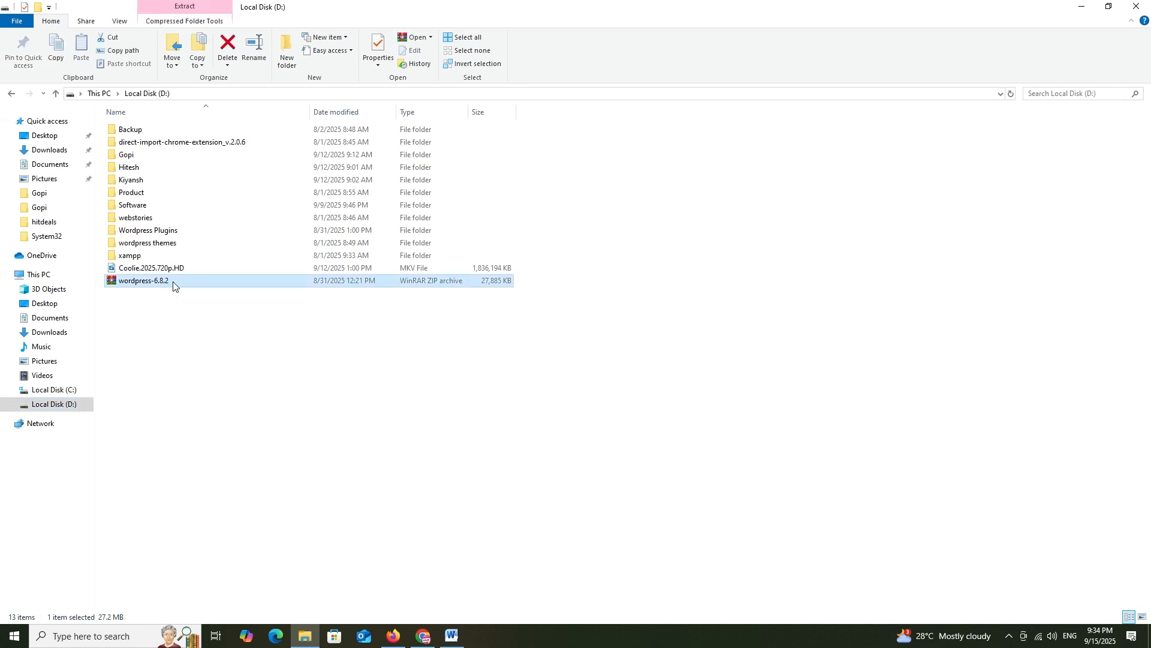
{"action": "right_click", "coordinate": [173, 285]}
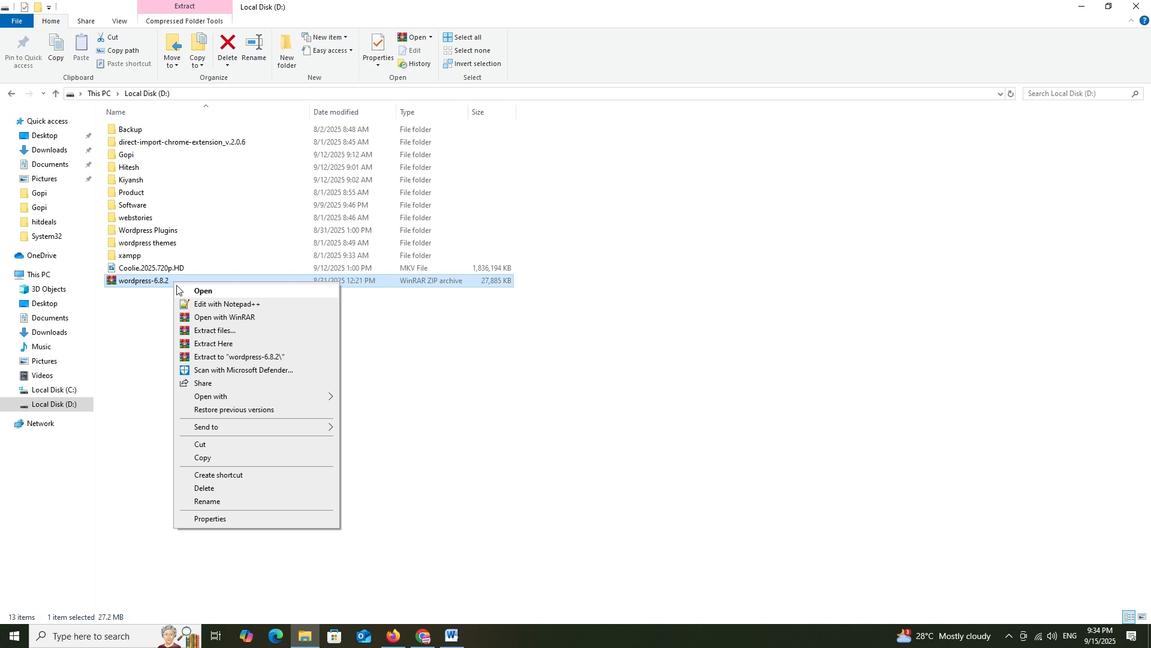
{"action": "left_click", "coordinate": [210, 344]}
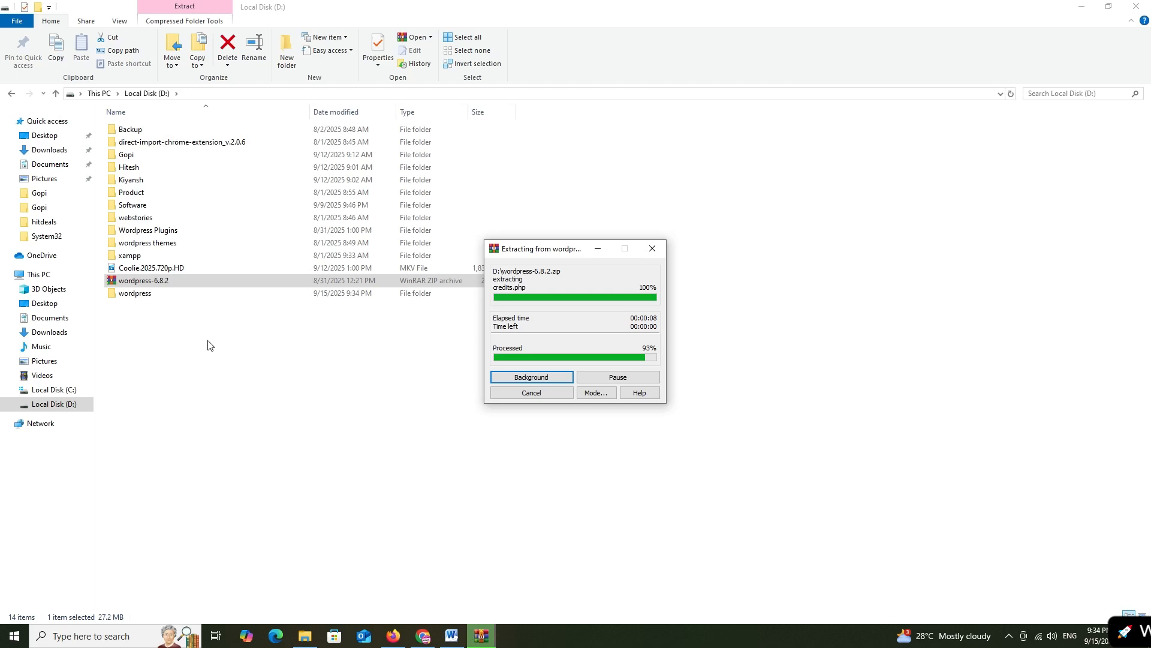
{"action": "left_click", "coordinate": [166, 297]}
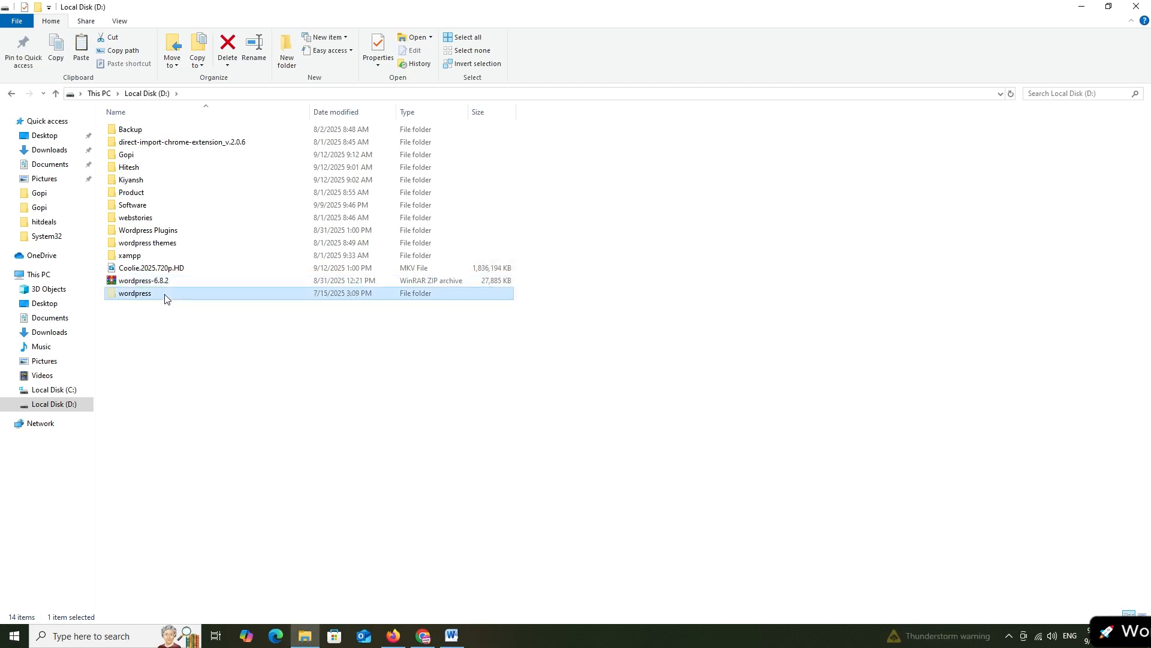
Paste the wordpress folder into D:\xampp\htdocs and open it to view its core files
{"action": "left_click", "coordinate": [152, 259]}
{"action": "double_click", "coordinate": [152, 259]}
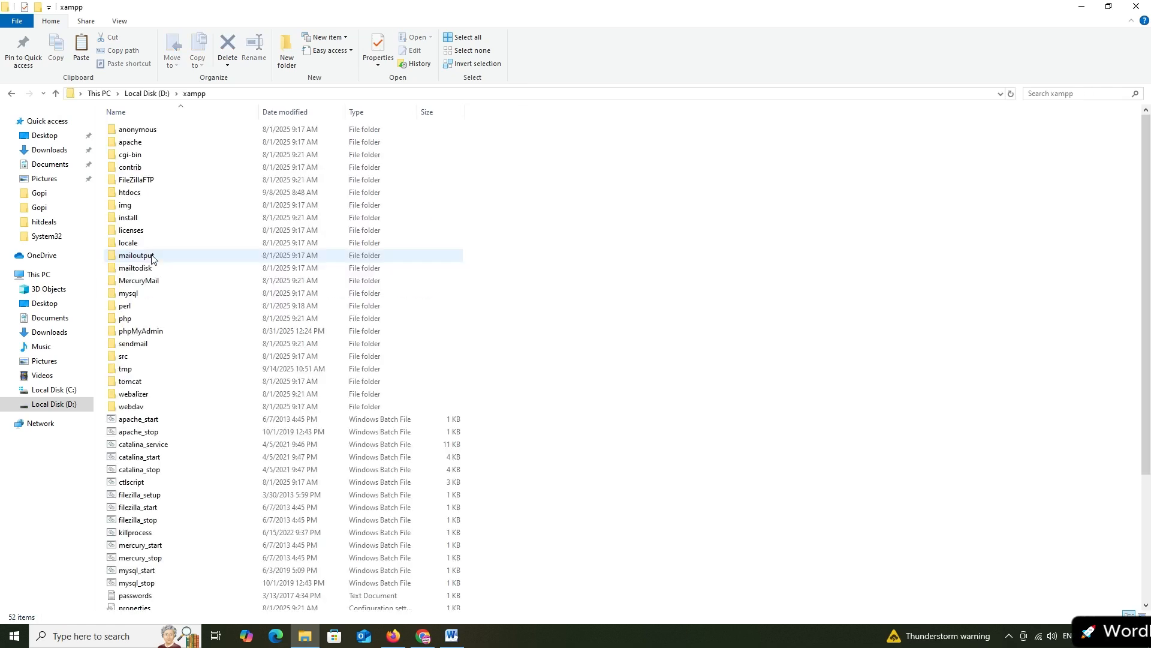
{"action": "double_click", "coordinate": [153, 194]}
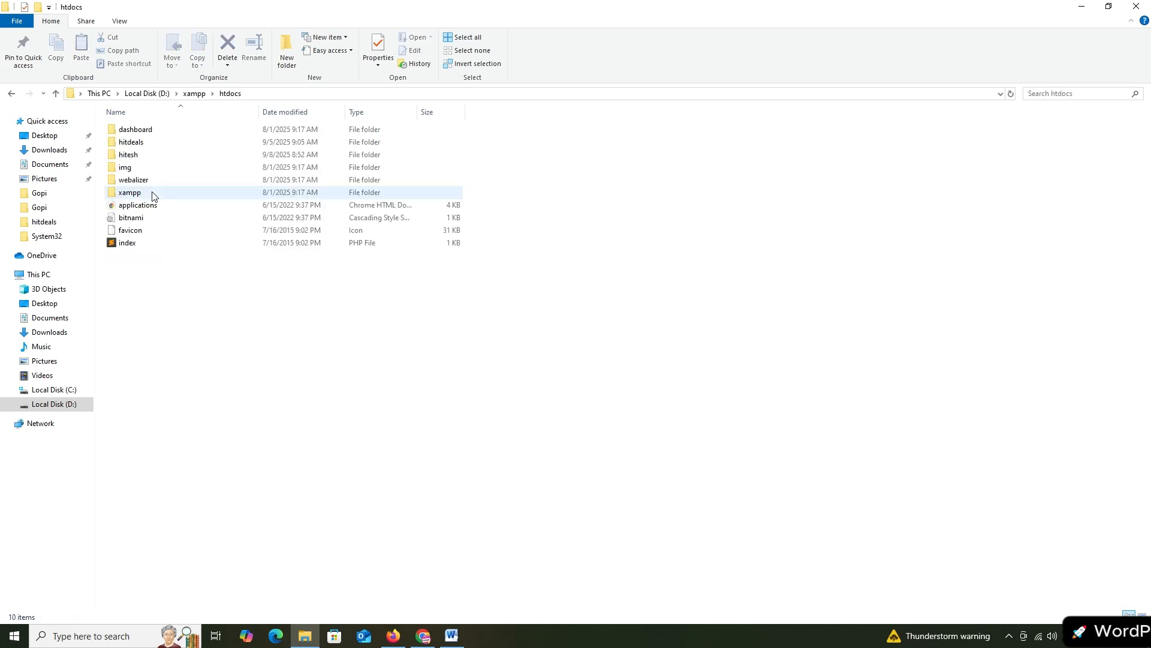
{"action": "key", "text": "ctrl+v"}
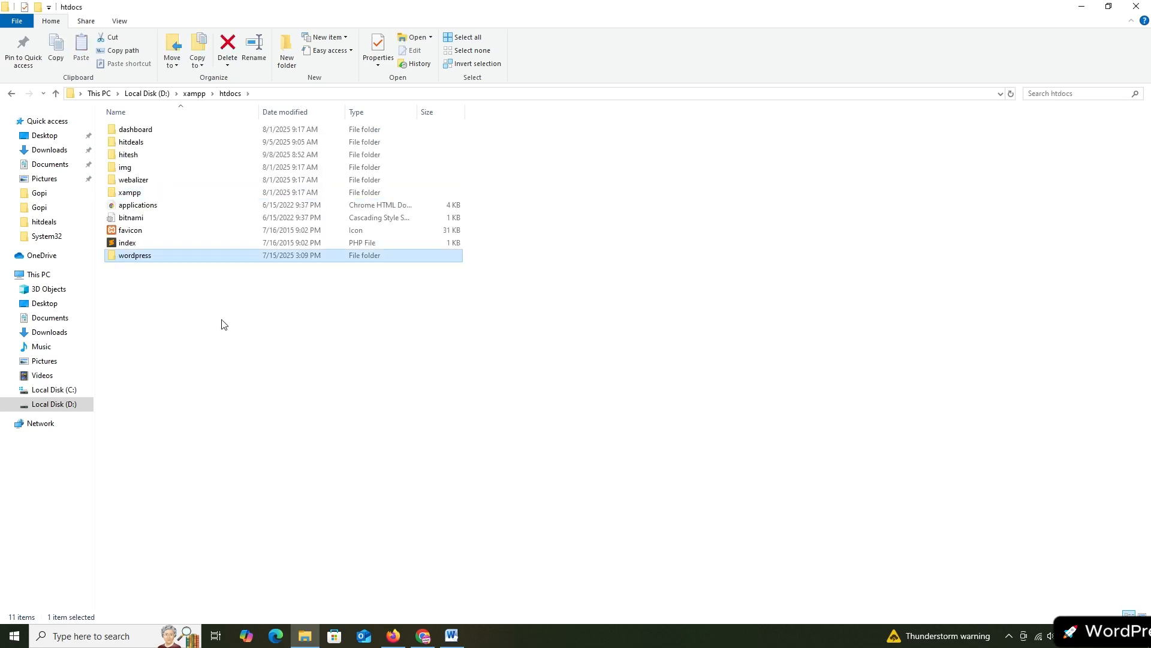
{"action": "double_click", "coordinate": [152, 258]}
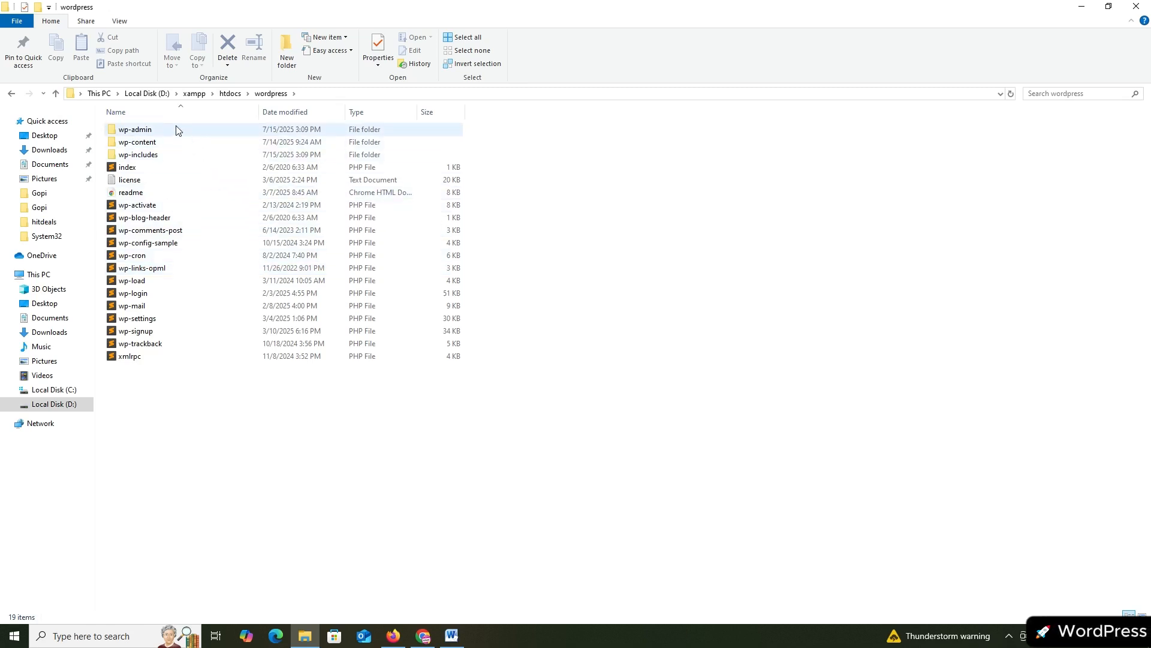
{"action": "mouse_move", "coordinate": [177, 130]}
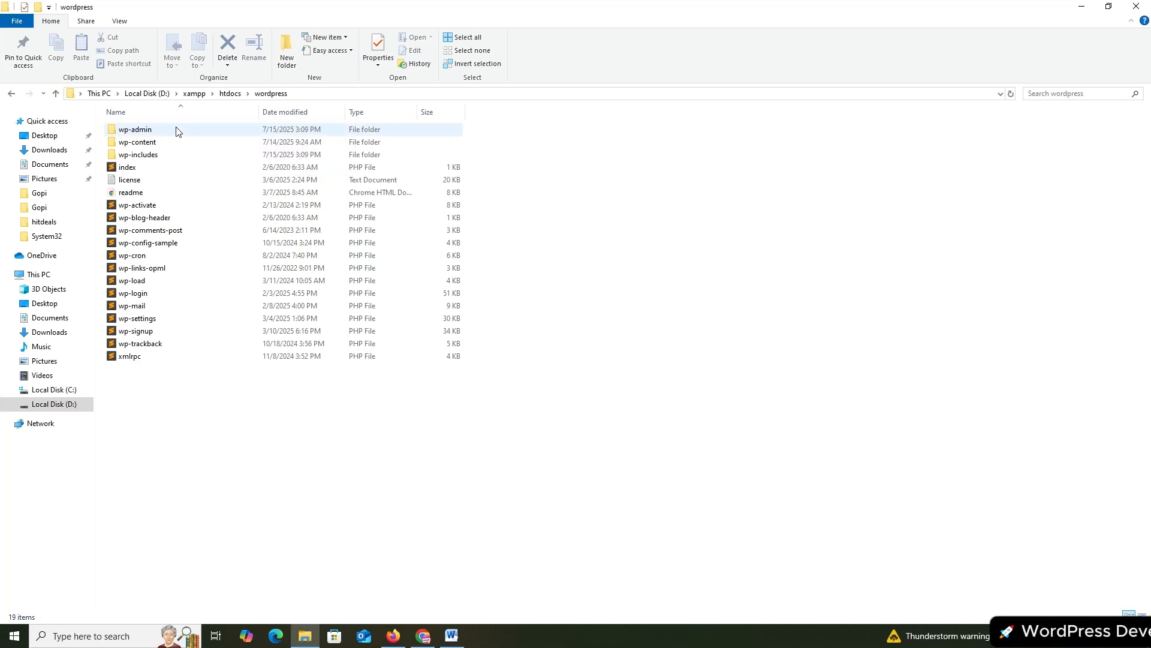
{"action": "left_click", "coordinate": [177, 131]}
{"action": "double_click", "coordinate": [178, 130]}
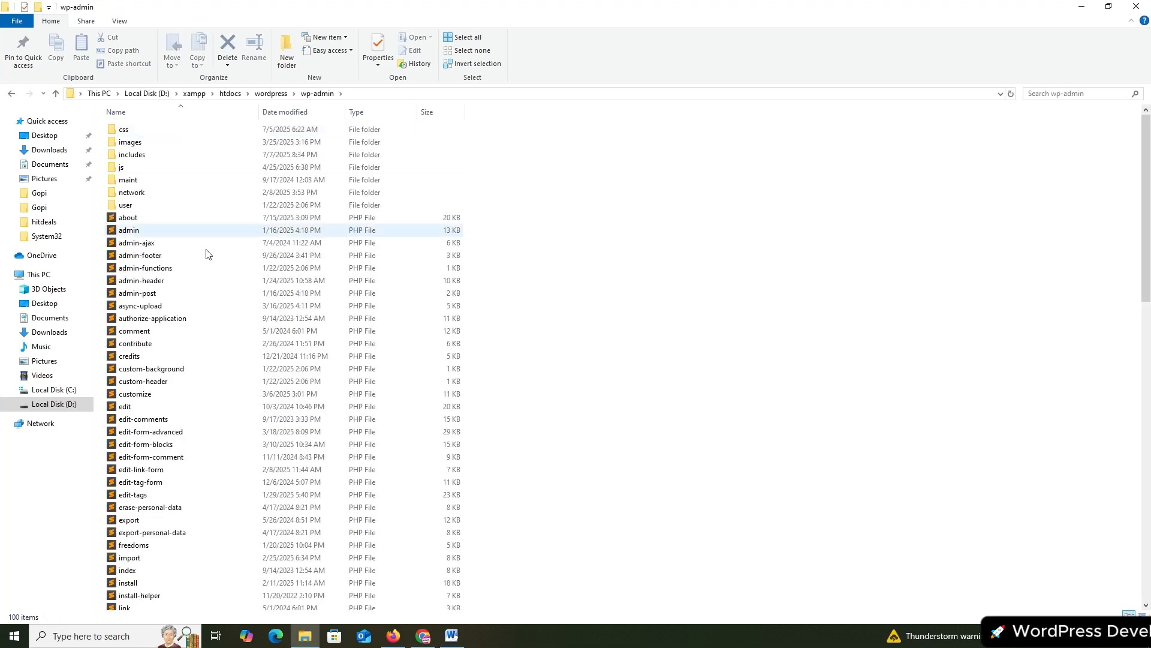
{"action": "scroll", "coordinate": [217, 308], "scroll_direction": "down", "scroll_amount": 6}
{"action": "scroll", "coordinate": [217, 307], "scroll_direction": "down", "scroll_amount": 14}
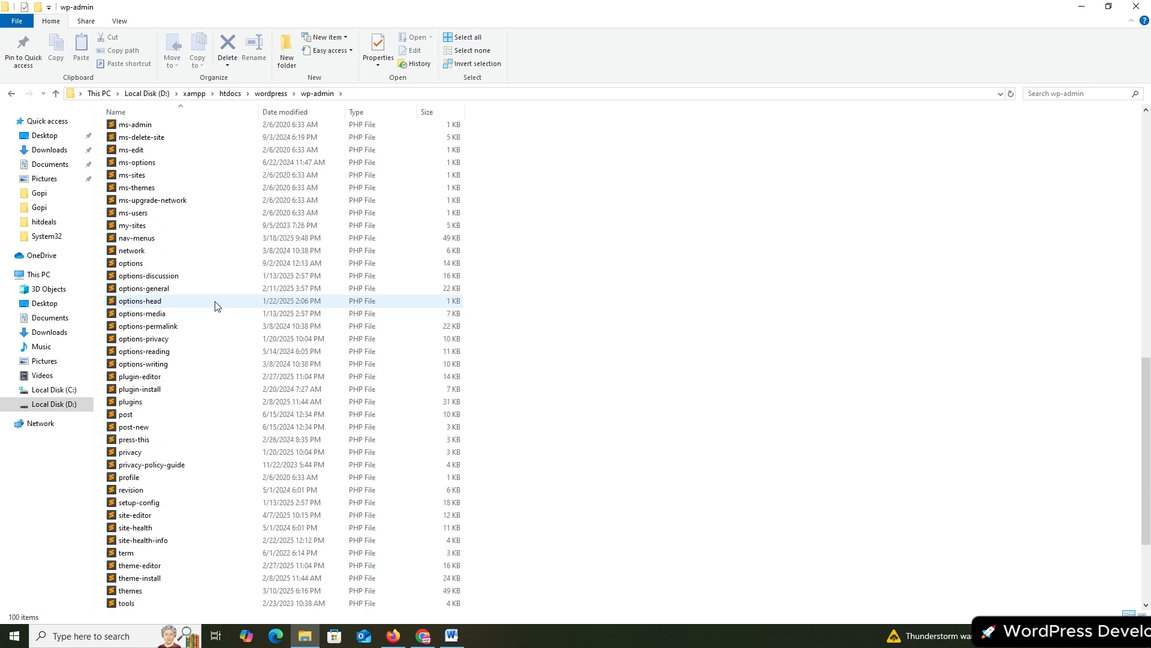
{"action": "scroll", "coordinate": [217, 308], "scroll_direction": "up", "scroll_amount": 6}
{"action": "scroll", "coordinate": [217, 306], "scroll_direction": "up", "scroll_amount": 15}
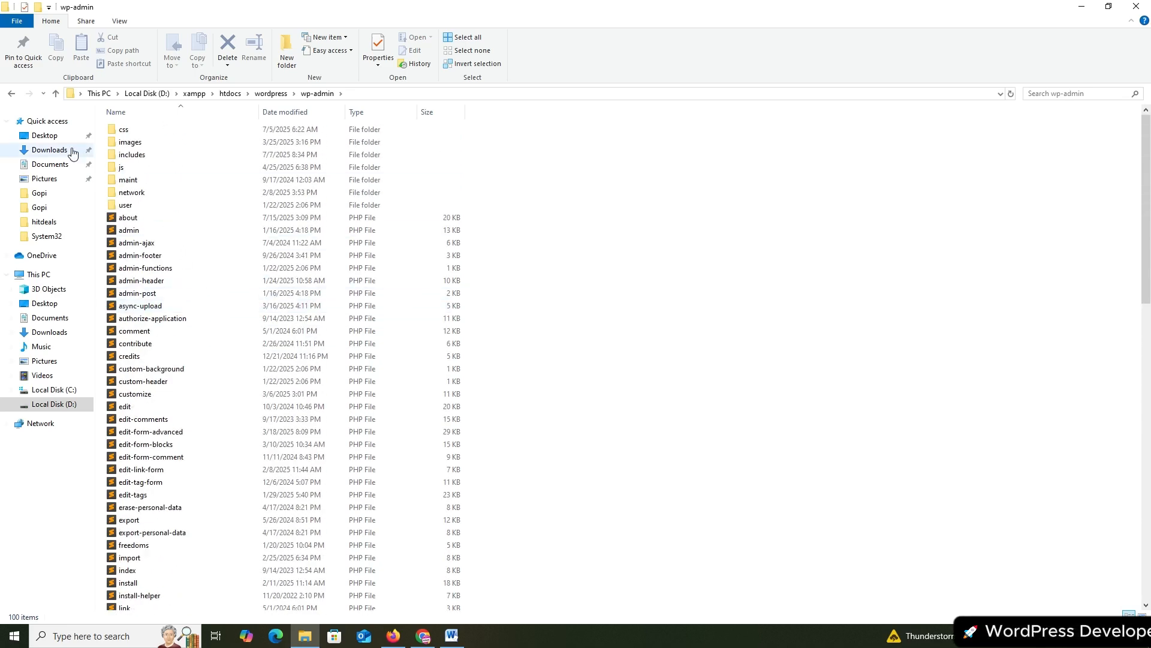
{"action": "left_click", "coordinate": [10, 95]}
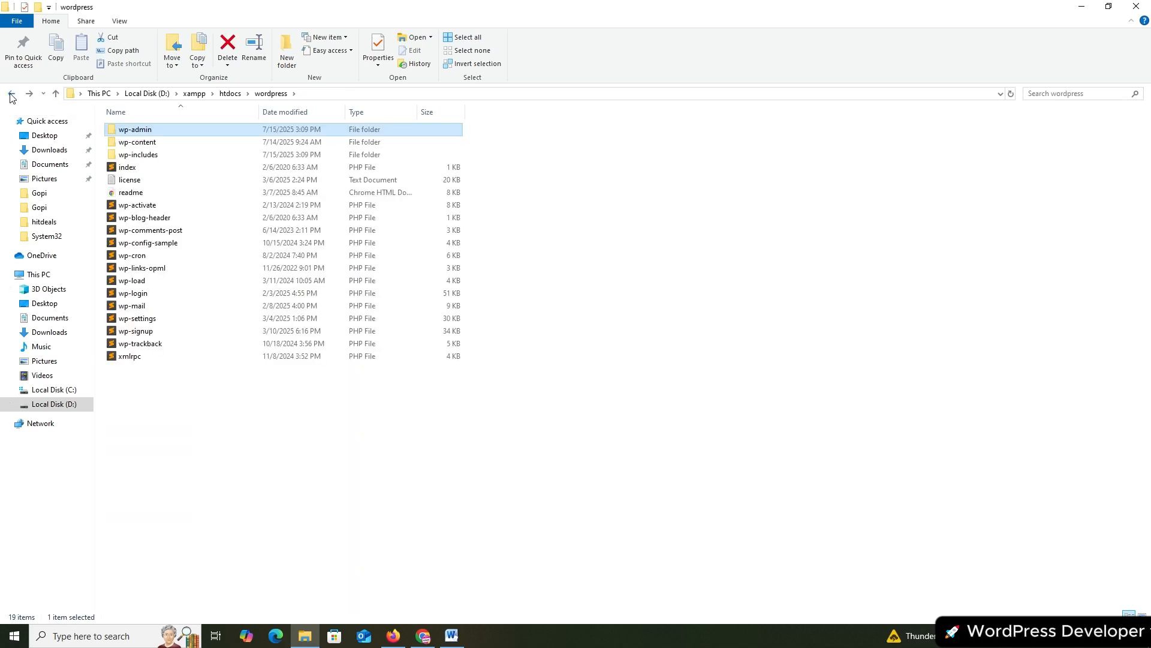
{"action": "double_click", "coordinate": [190, 146]}
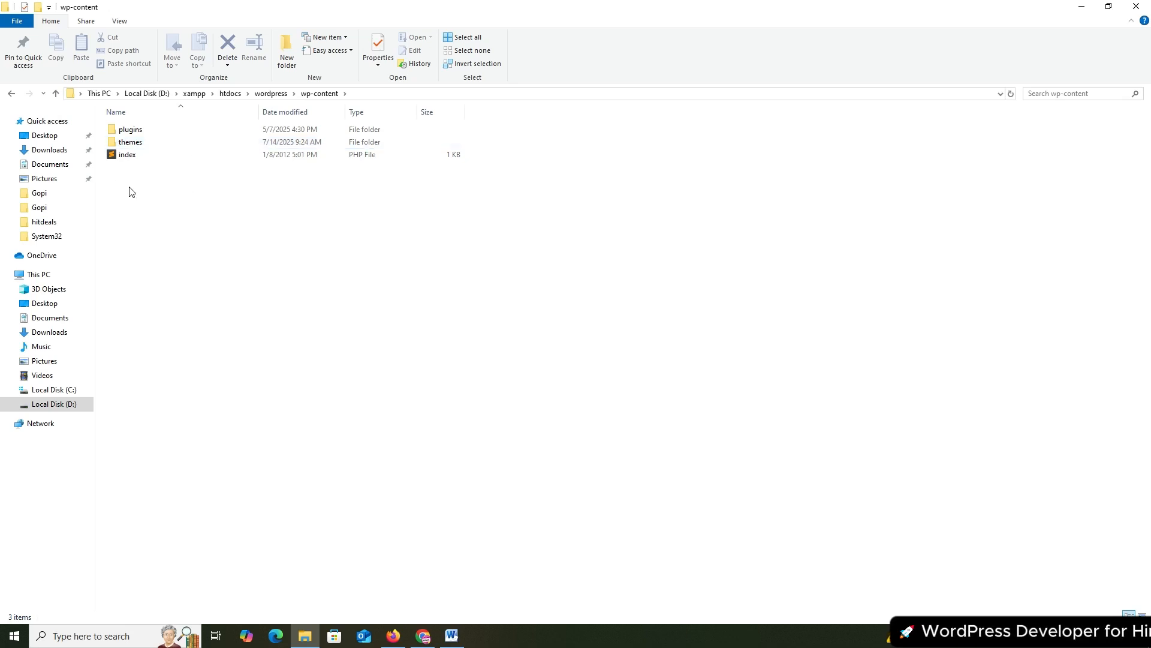
{"action": "left_click", "coordinate": [11, 93]}
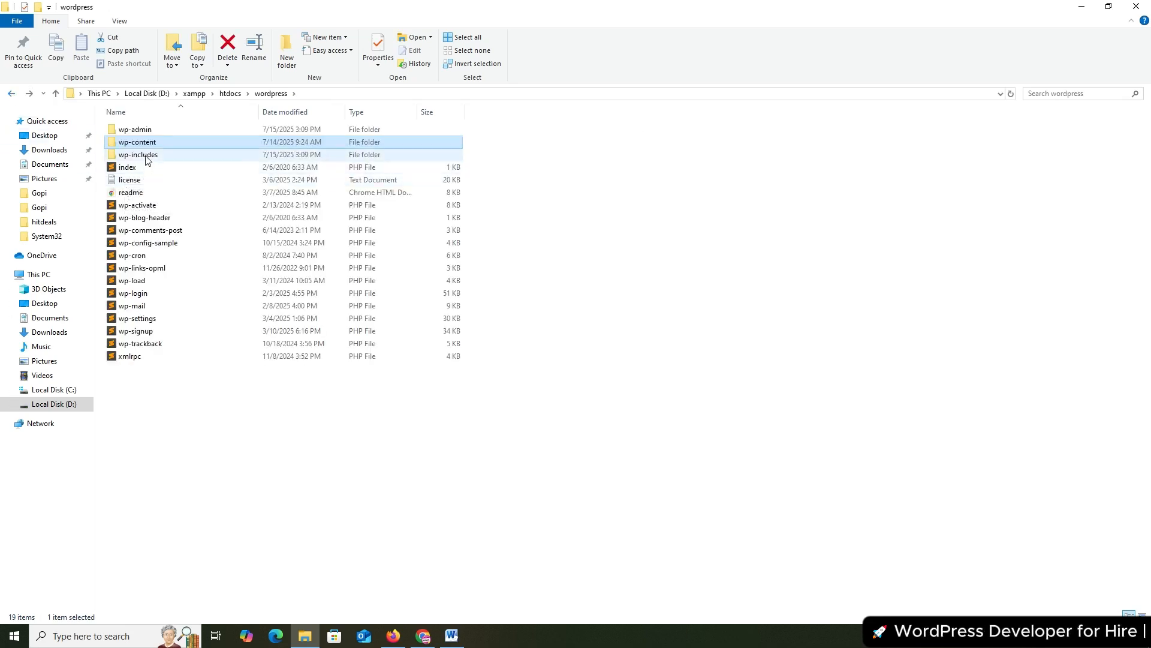
{"action": "double_click", "coordinate": [147, 157]}
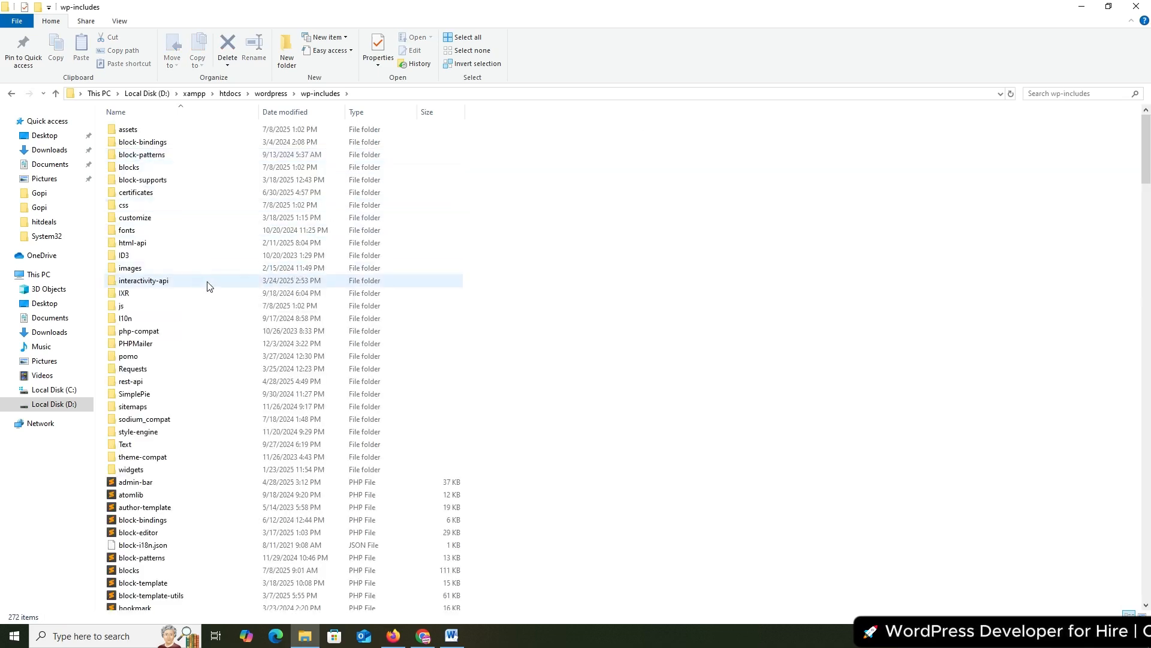
{"action": "scroll", "coordinate": [210, 280], "scroll_direction": "down", "scroll_amount": 15}
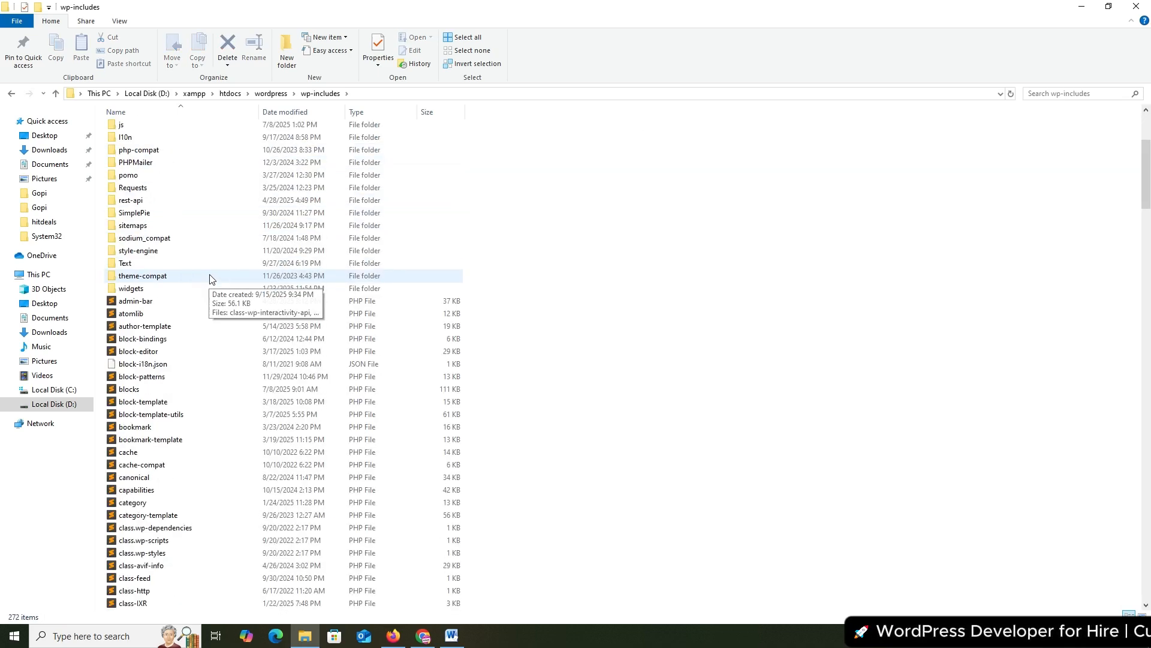
{"action": "scroll", "coordinate": [210, 276], "scroll_direction": "down", "scroll_amount": 10}
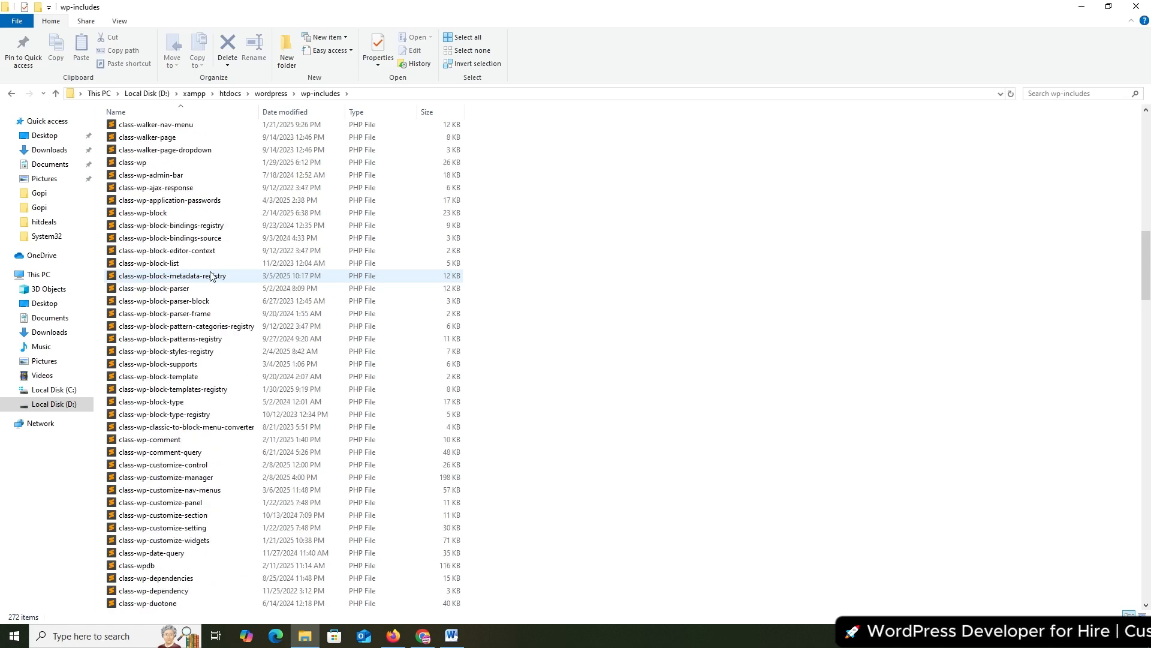
{"action": "scroll", "coordinate": [210, 276], "scroll_direction": "up", "scroll_amount": 19}
{"action": "scroll", "coordinate": [209, 276], "scroll_direction": "up", "scroll_amount": 8}
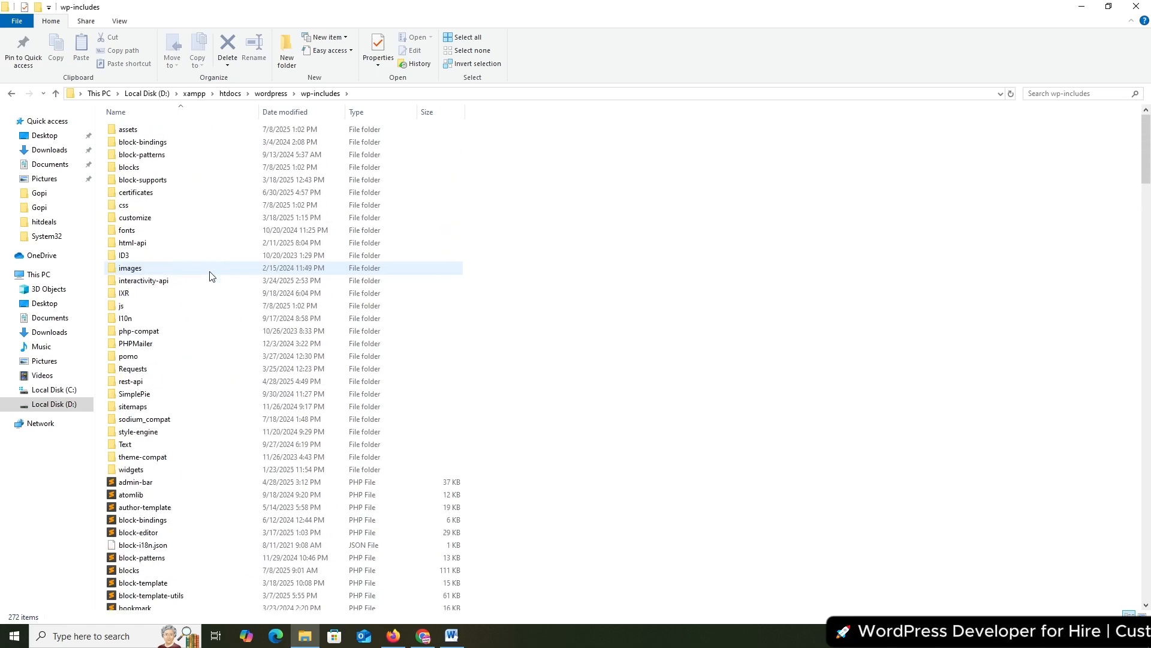
{"action": "left_click", "coordinate": [12, 93]}
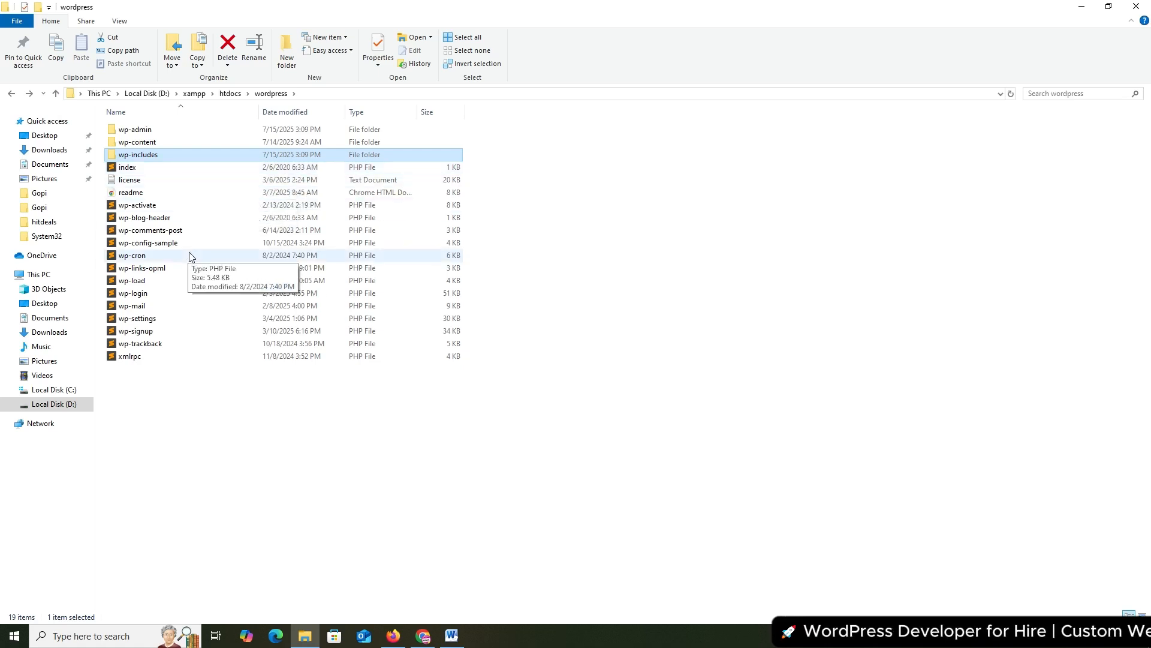
Rename wp-config-sample to wp-config in the htdocs wordpress folder
{"action": "left_click", "coordinate": [152, 244]}
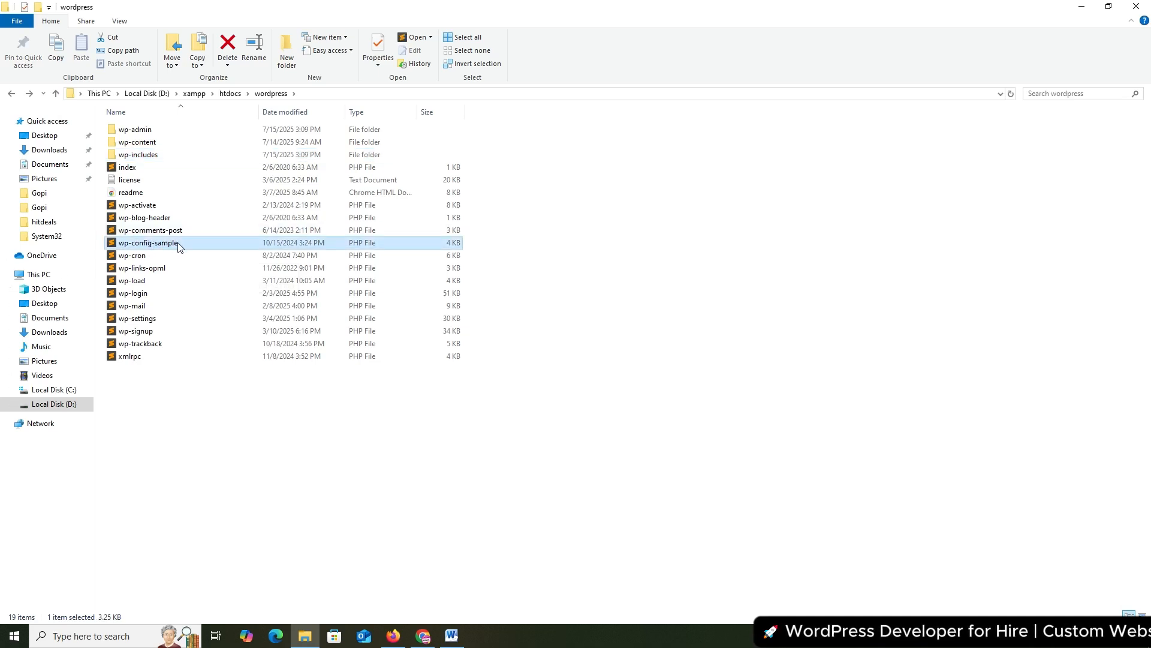
{"action": "key", "text": "F2"}
{"action": "key", "text": "End"}
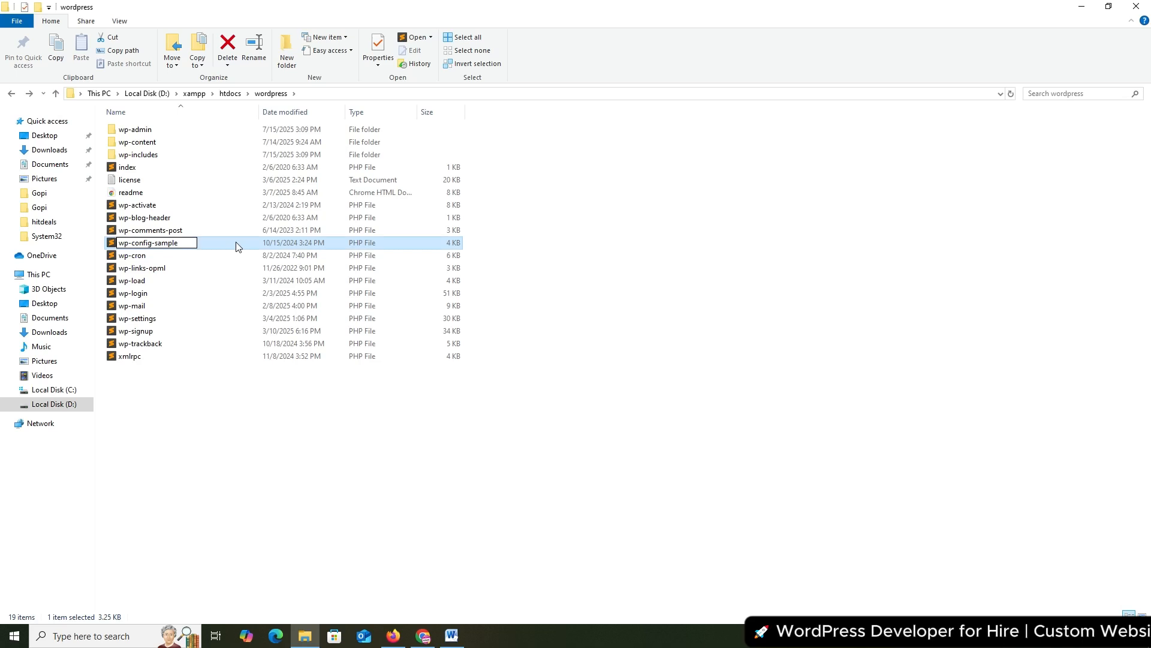
{"action": "key", "text": "BackSpace"}
{"action": "key", "text": "BackSpace"}
{"action": "key", "text": "BackSpace"}
{"action": "key", "text": "BackSpace"}
{"action": "key", "text": "BackSpace"}
{"action": "key", "text": "BackSpace"}
{"action": "key", "text": "BackSpace"}
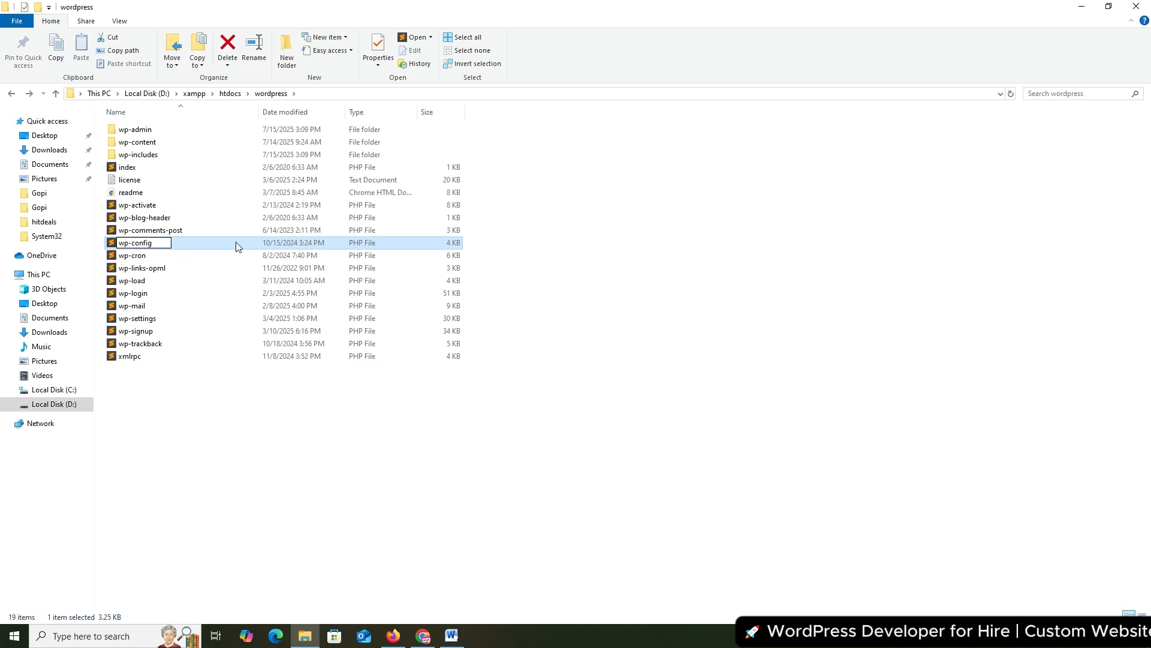
{"action": "key", "text": "Return"}
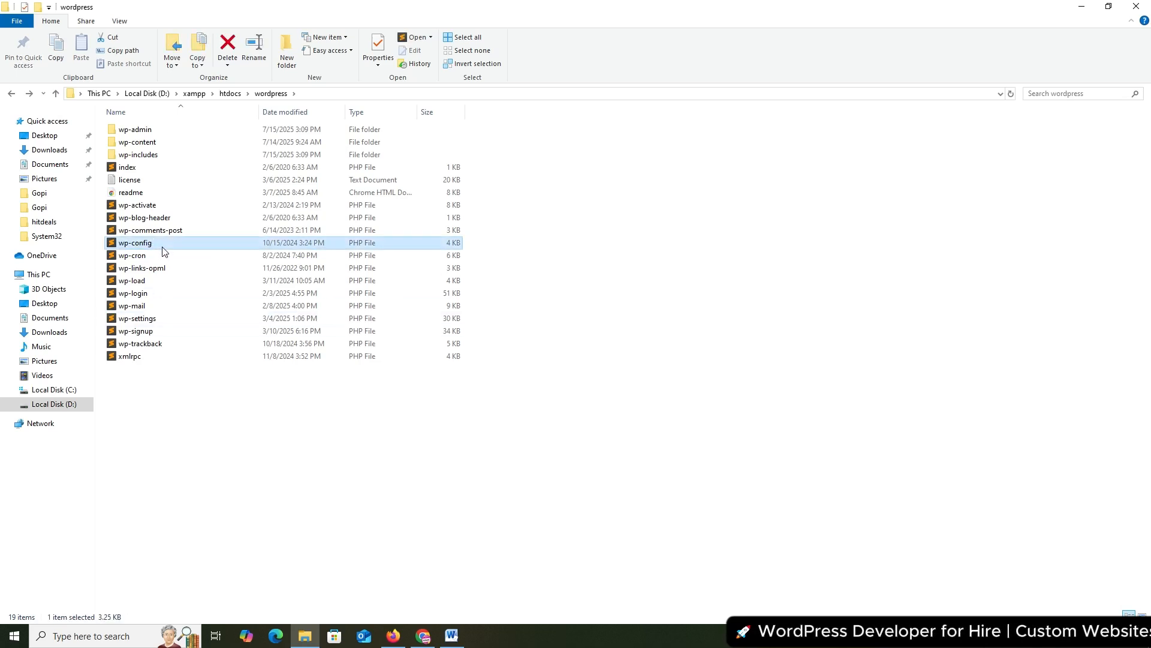
{"action": "right_click", "coordinate": [163, 251]}
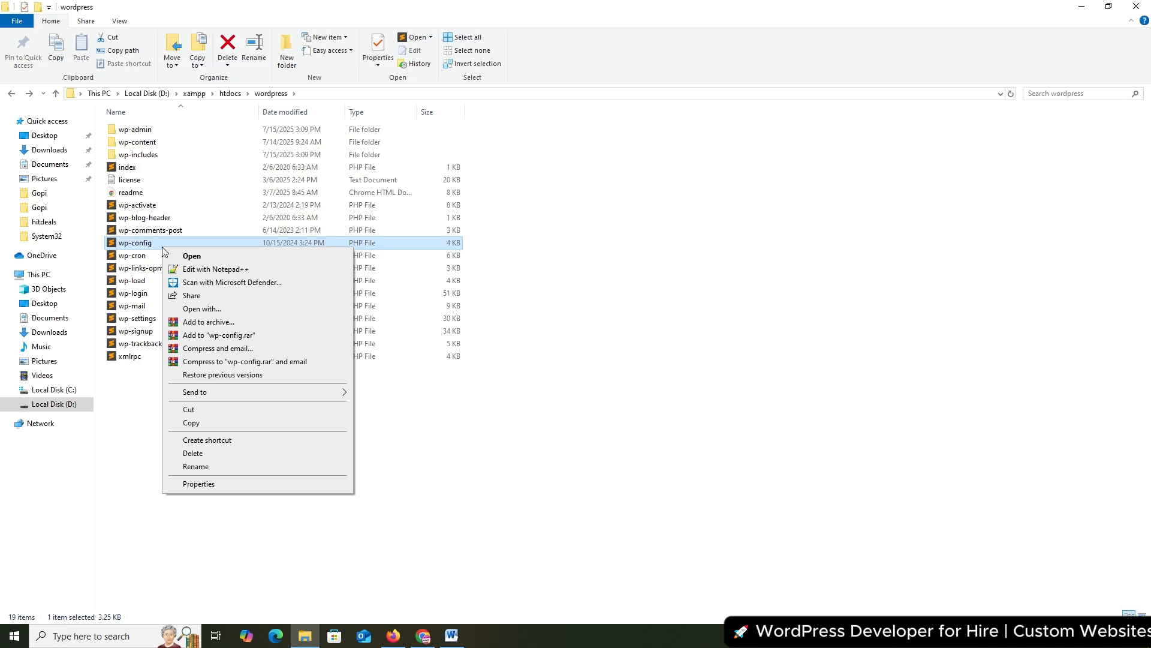
Open wp-config in Notepad++ and set DB_NAME to 'wordpress'
{"action": "left_click", "coordinate": [204, 269]}
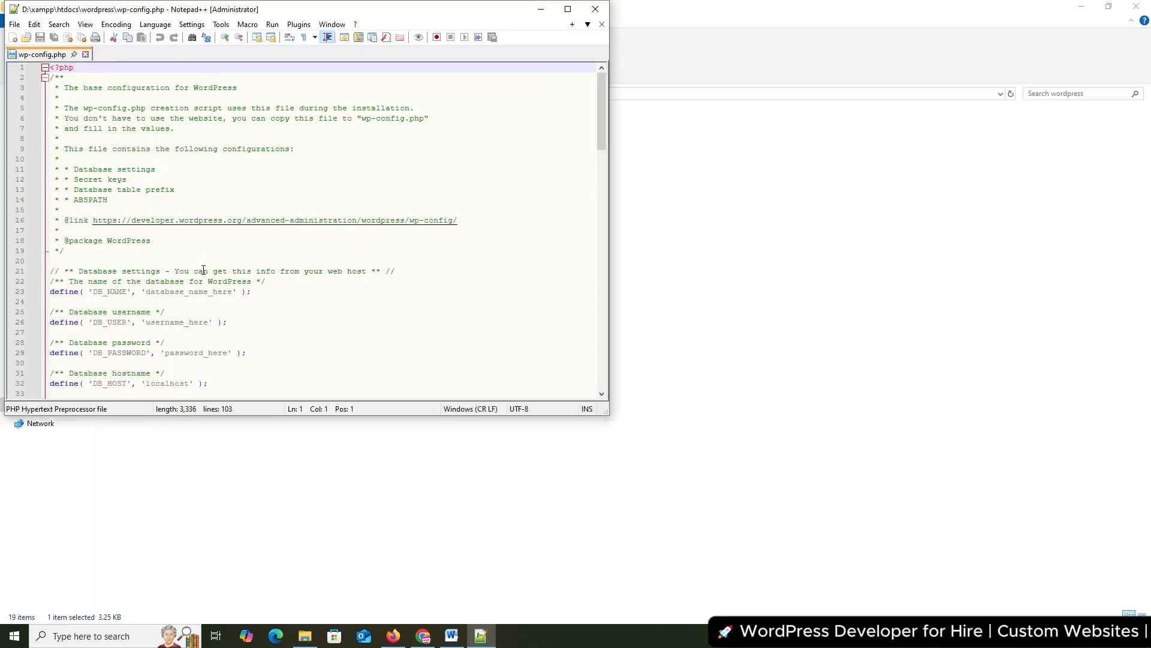
{"action": "scroll", "coordinate": [172, 211], "scroll_direction": "down", "scroll_amount": 2}
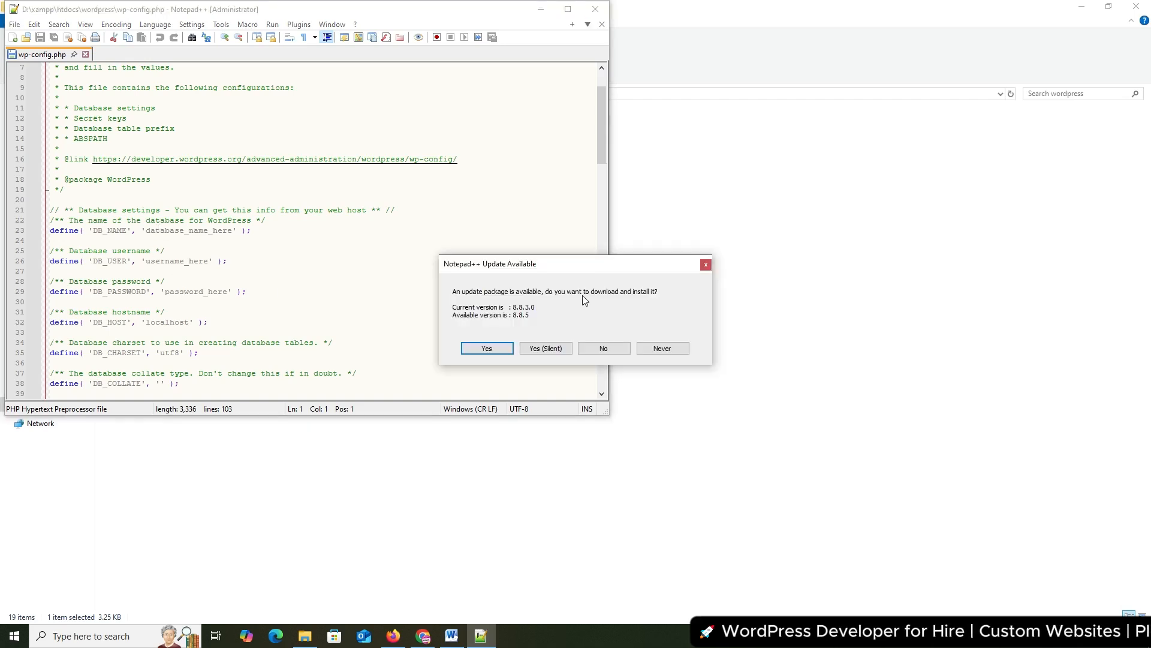
{"action": "left_click", "coordinate": [706, 265]}
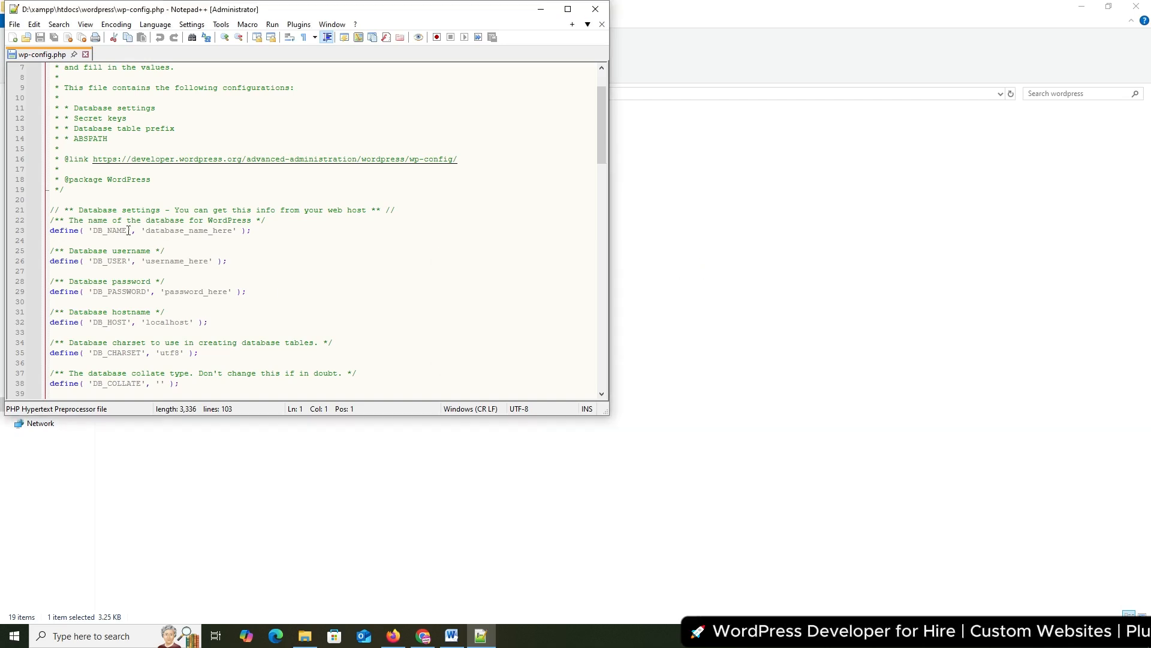
{"action": "double_click", "coordinate": [159, 233]}
{"action": "type", "text": "wordpress"}
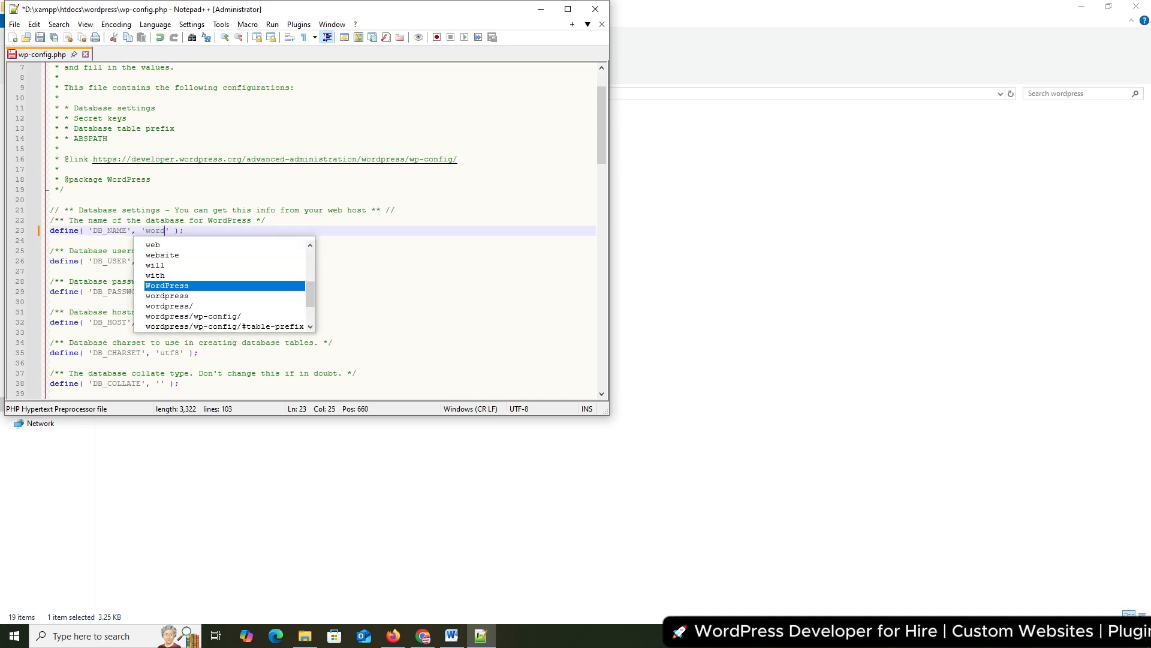
{"action": "left_click", "coordinate": [208, 230]}
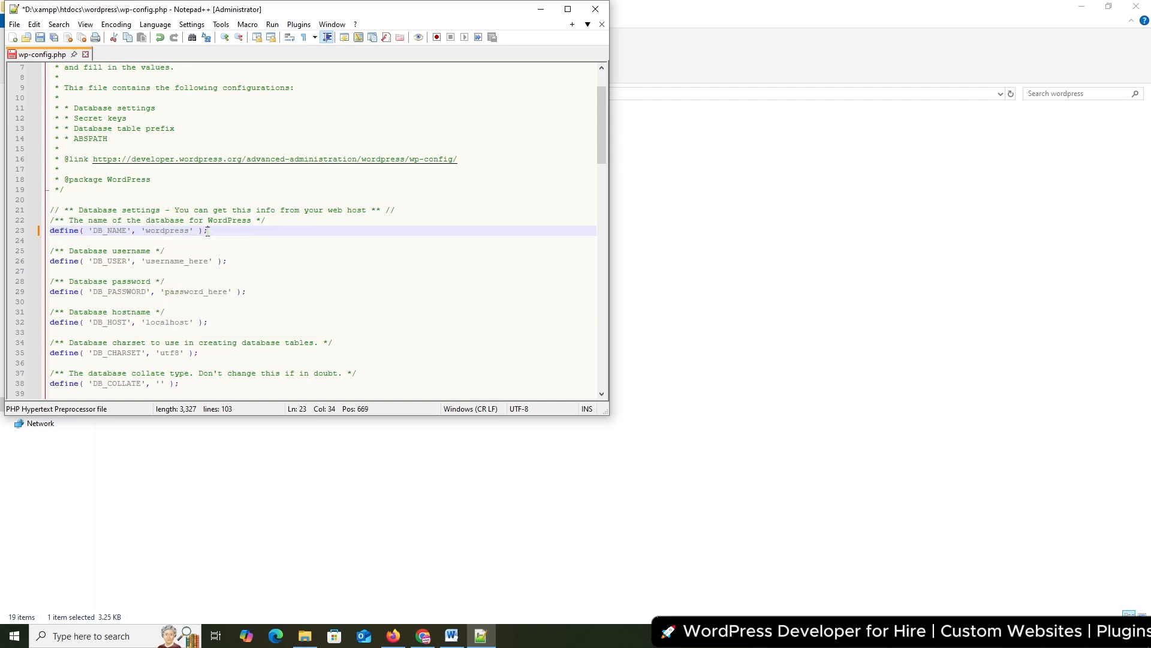
Set DB_USER to 'root', empty DB_PASSWORD, save wp-config.php and close Notepad++
{"action": "double_click", "coordinate": [170, 261]}
{"action": "type", "text": "root"}
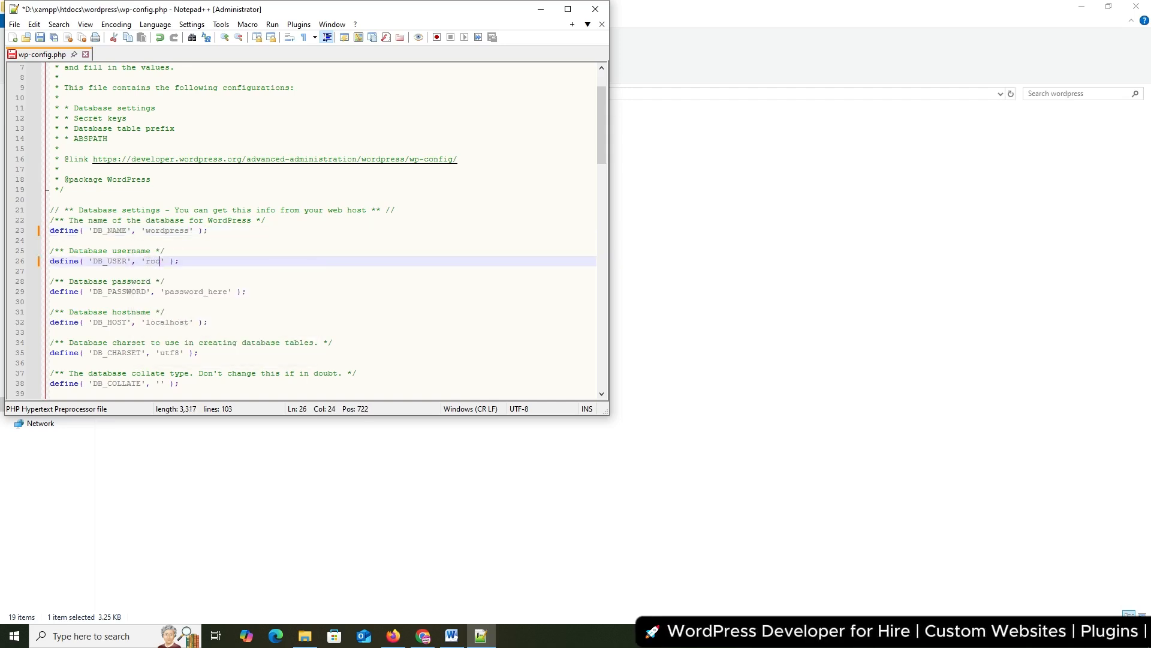
{"action": "double_click", "coordinate": [182, 291]}
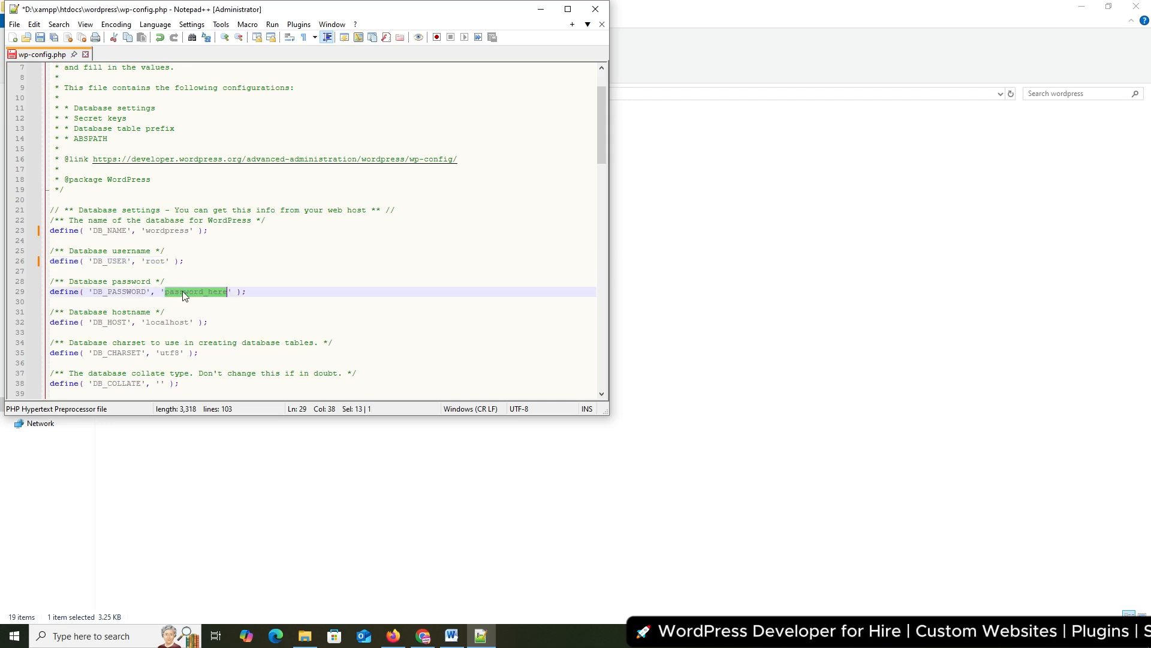
{"action": "key", "text": "BackSpace"}
{"action": "key", "text": "ctrl+s"}
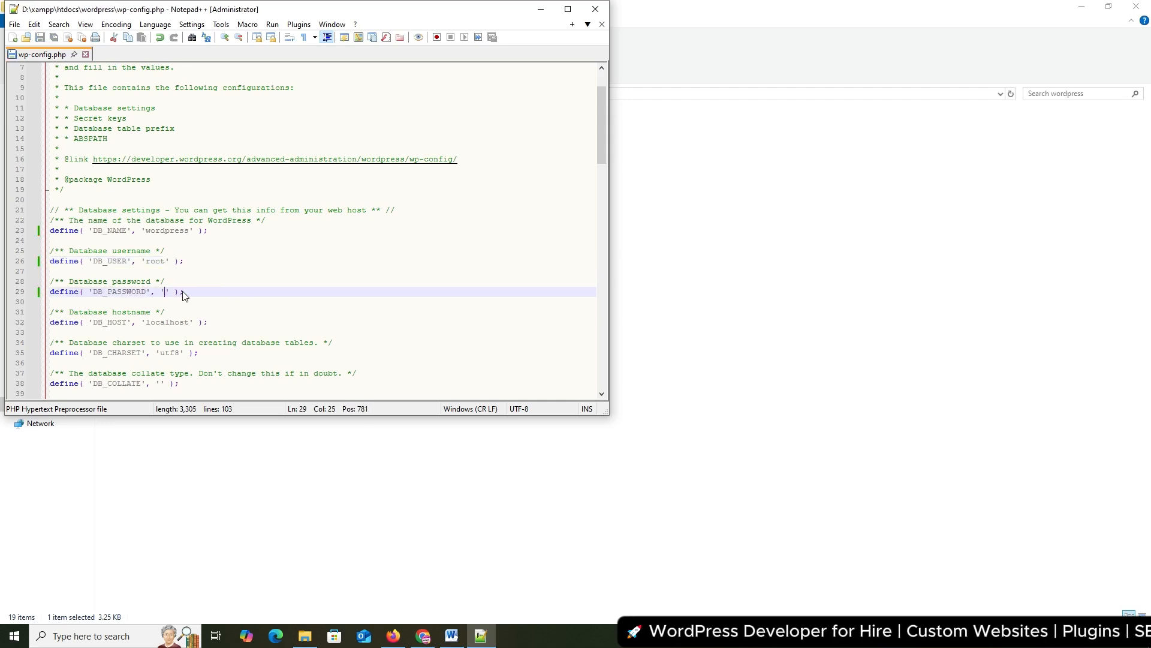
{"action": "left_click", "coordinate": [85, 54]}
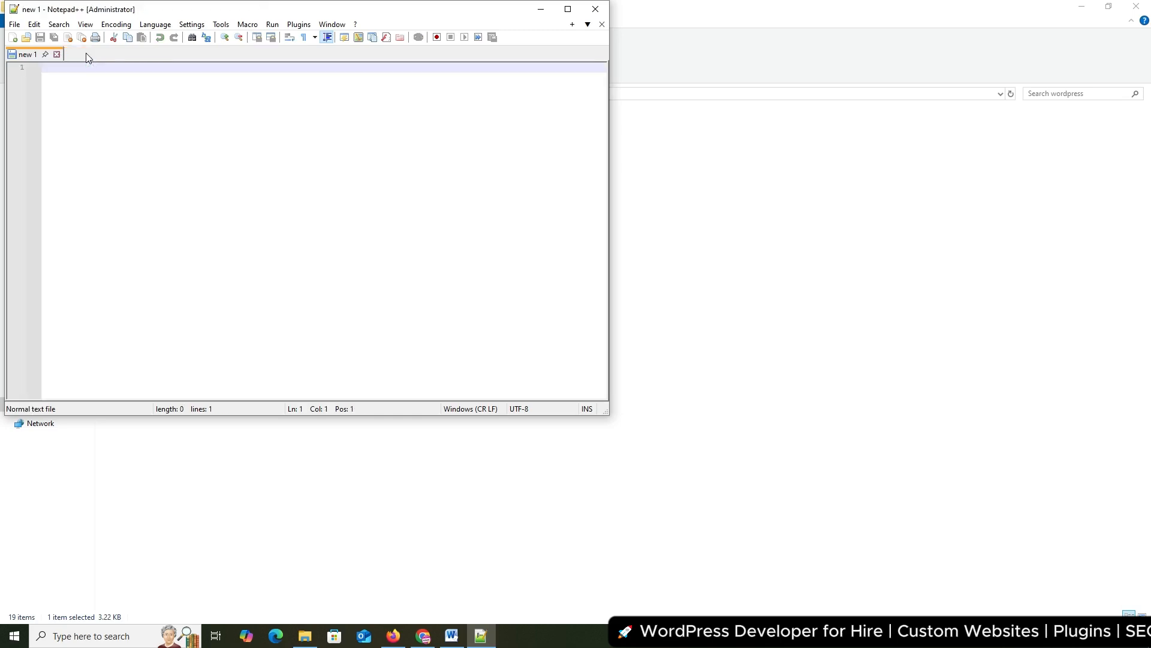
{"action": "left_click", "coordinate": [594, 11]}
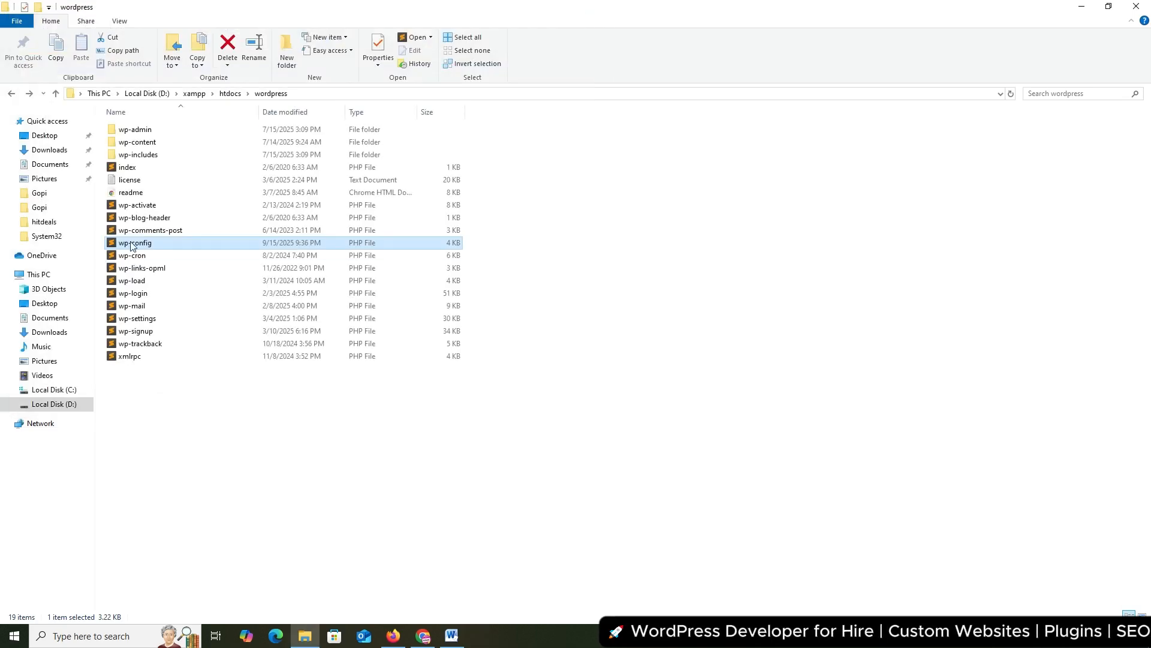
{"action": "left_click", "coordinate": [423, 635]}
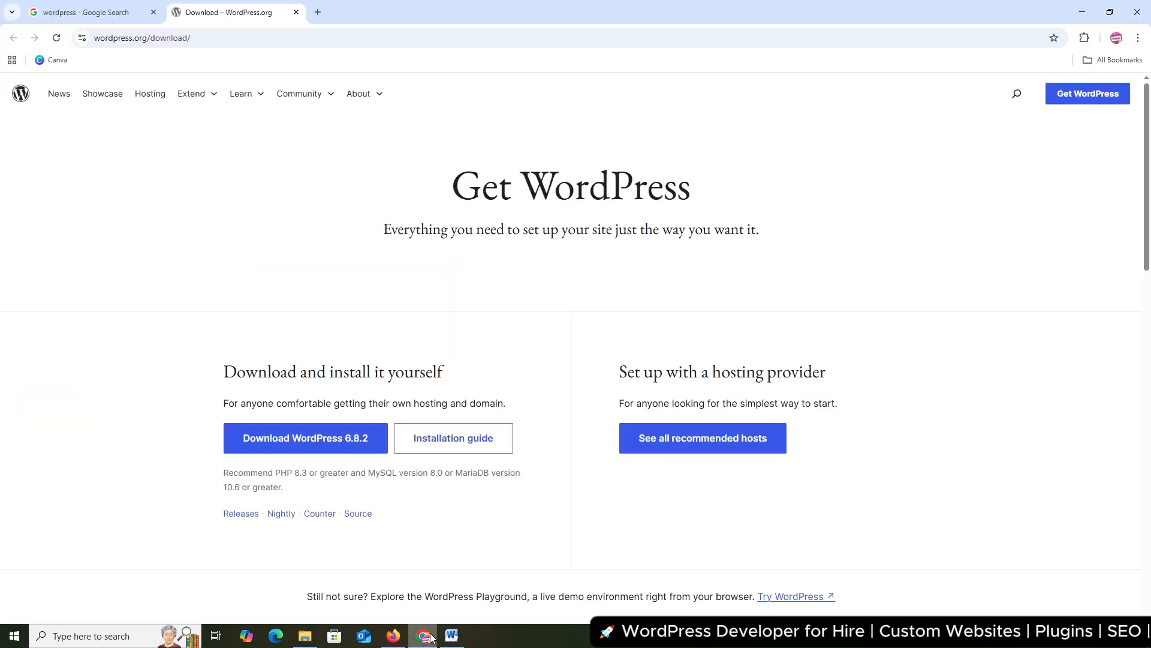
{"action": "left_click", "coordinate": [318, 12]}
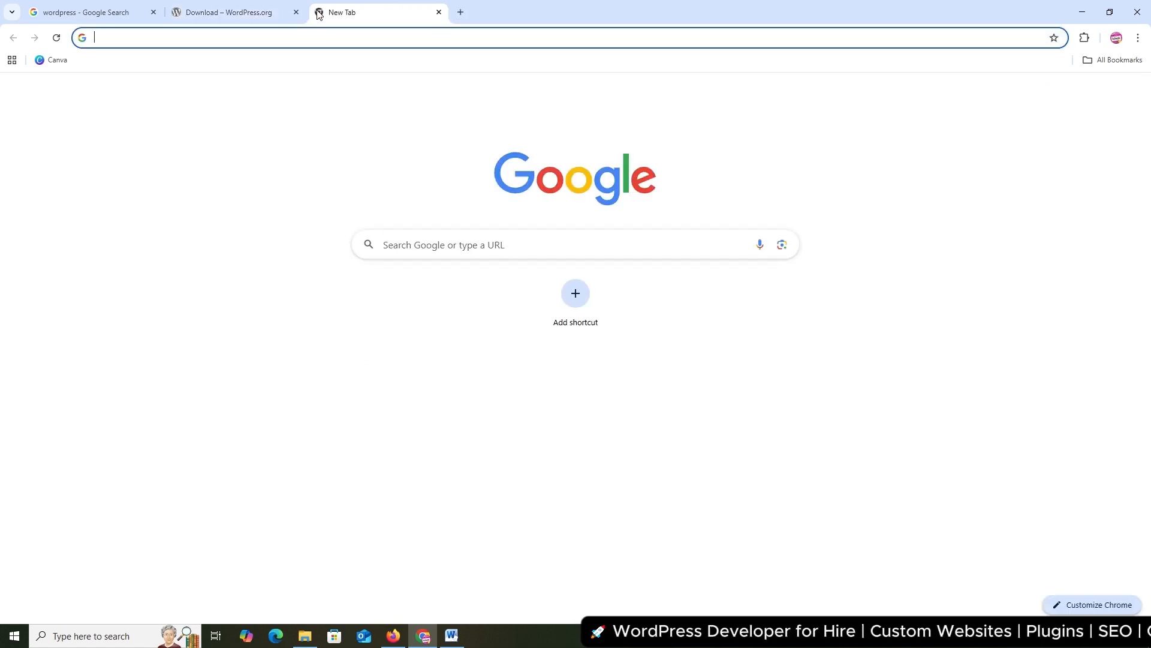
{"action": "type", "text": "http://"}
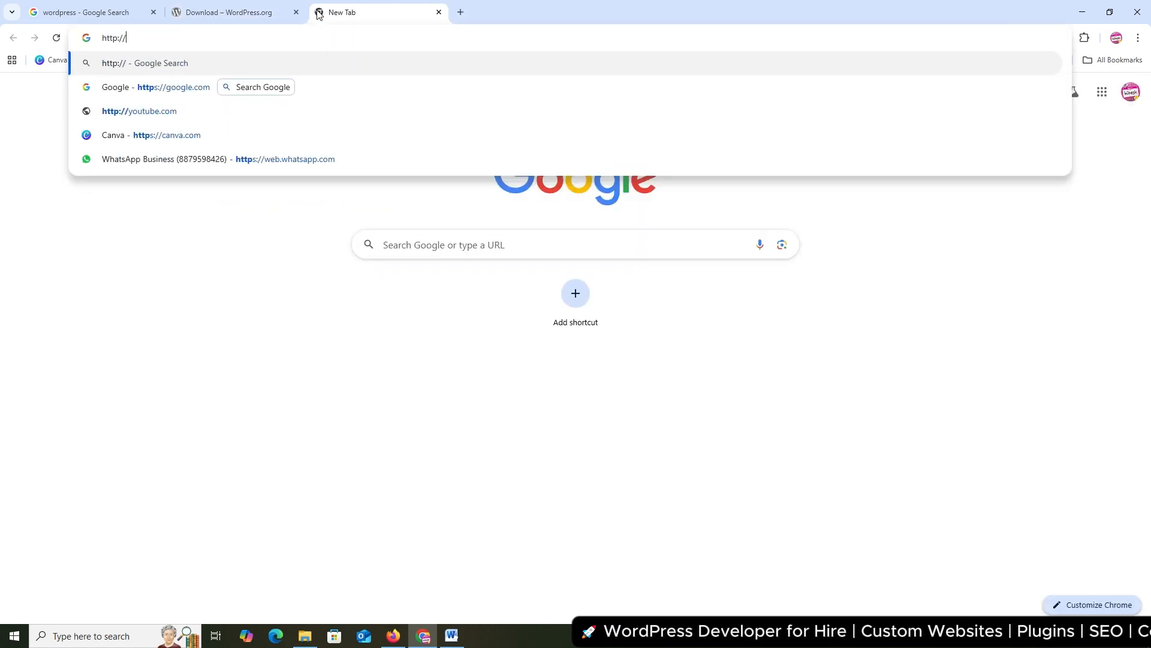
{"action": "type", "text": "local"}
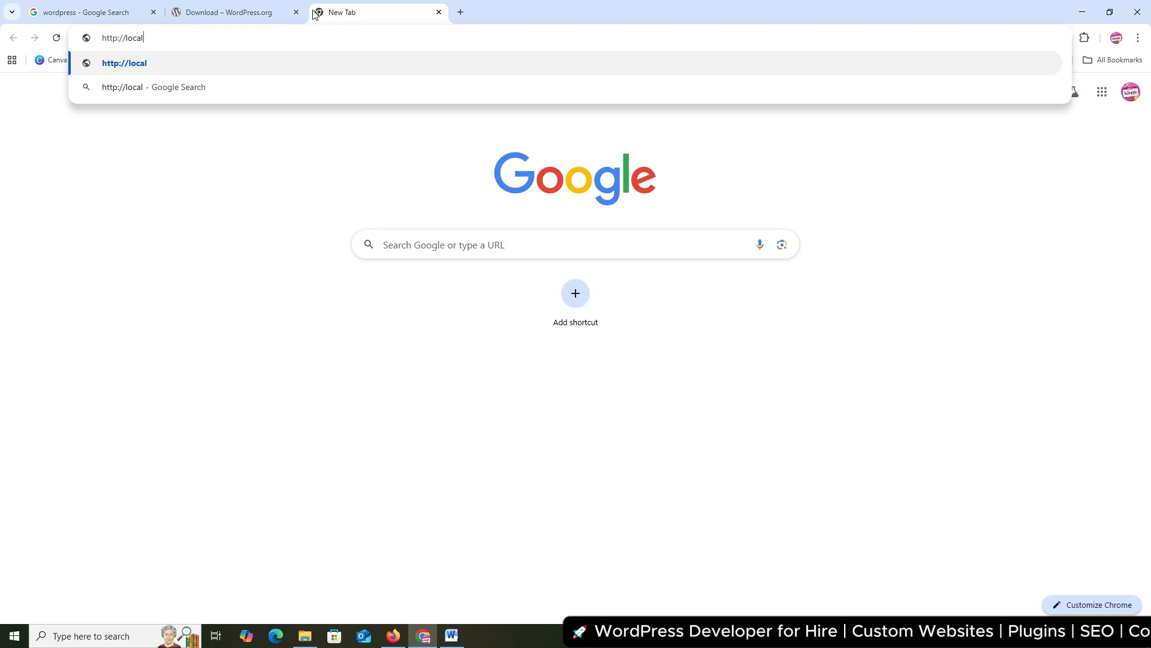
{"action": "type", "text": "host"}
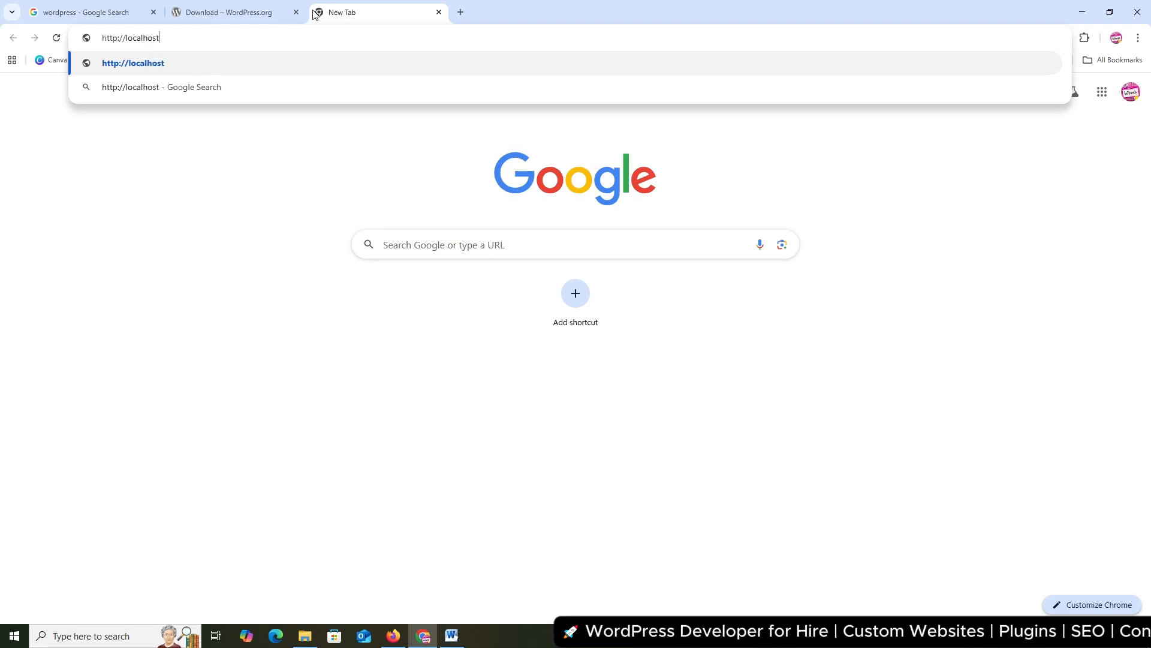
{"action": "type", "text": "/phpmyadmin"}
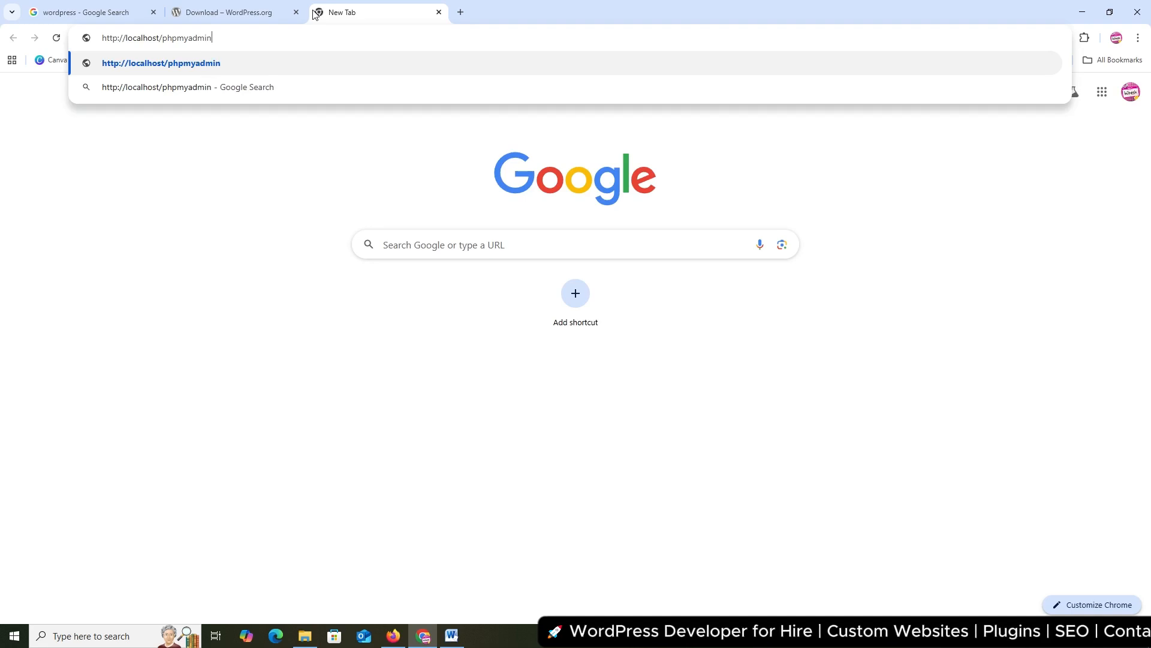
{"action": "key", "text": "Return"}
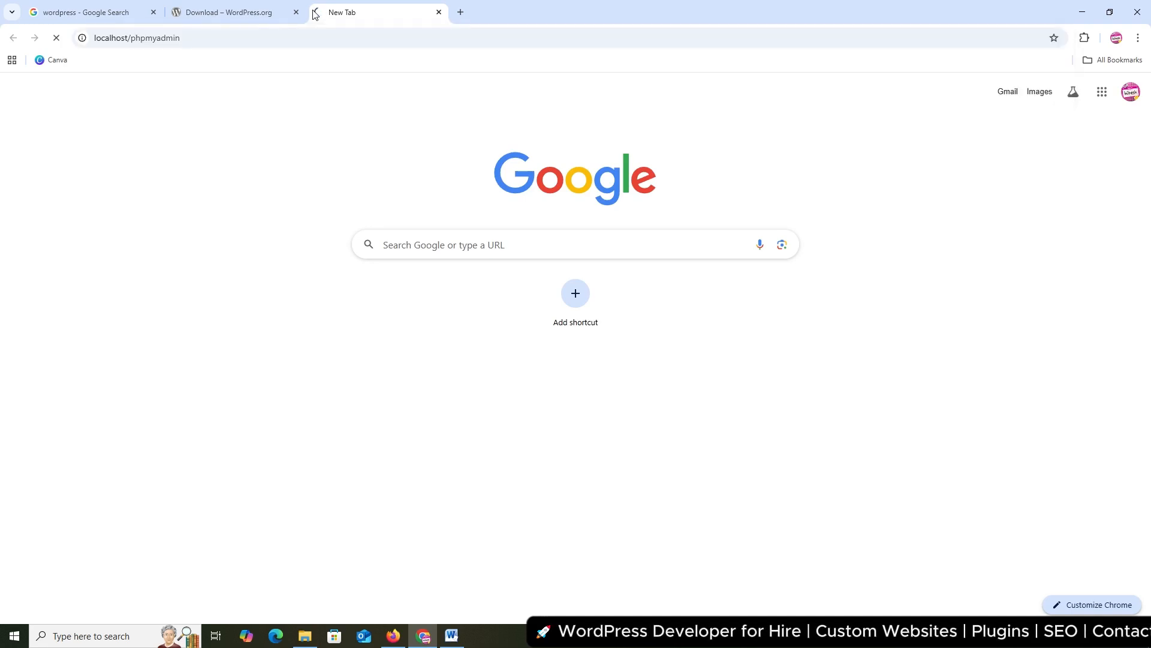
{"action": "key", "text": "F5"}
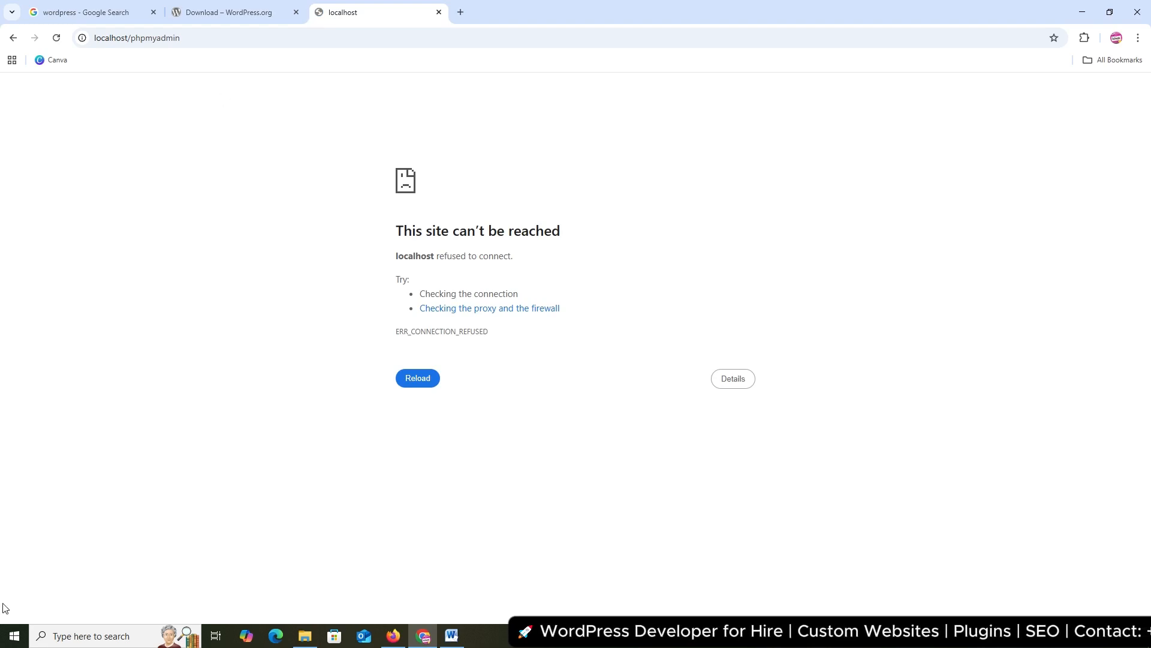
Launch XAMPP Control Panel, start Apache and MySQL, and minimize it back to Chrome
{"action": "left_click", "coordinate": [14, 635]}
{"action": "type", "text": "xa"}
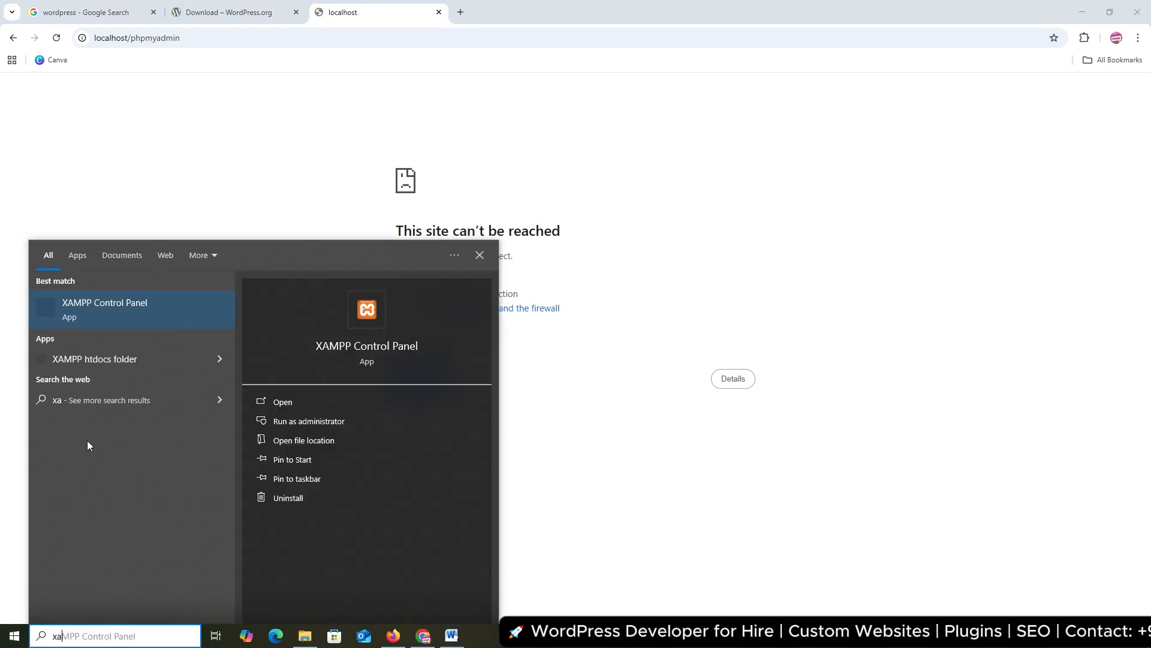
{"action": "type", "text": "mpp"}
{"action": "key", "text": "Return"}
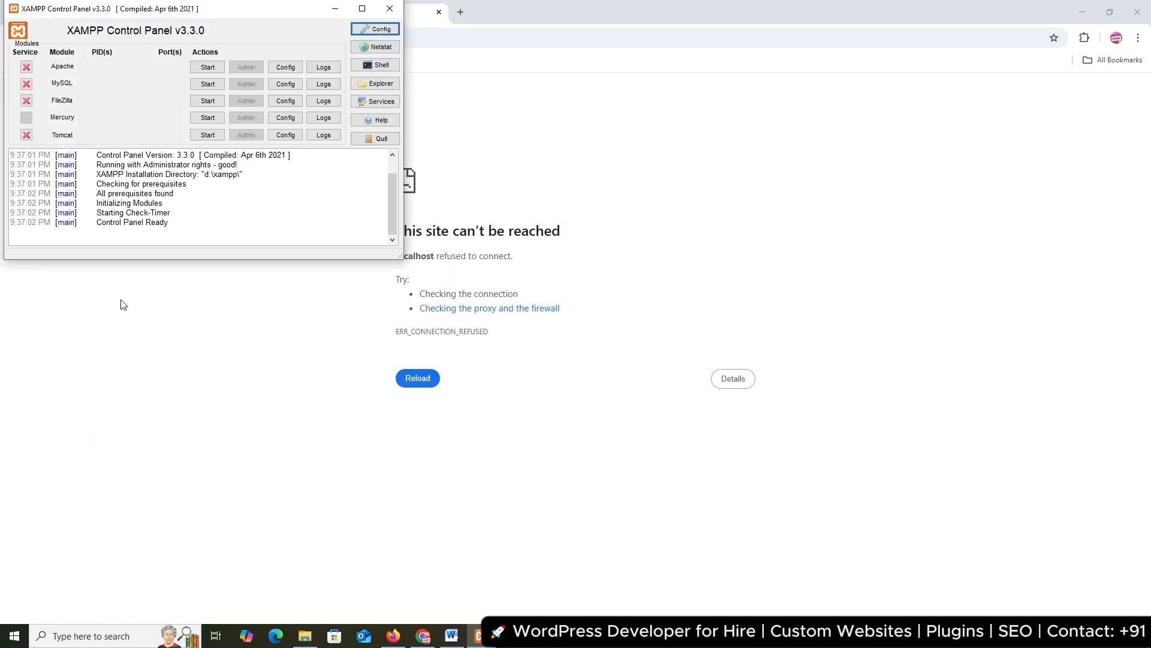
{"action": "left_click", "coordinate": [219, 69]}
{"action": "left_click", "coordinate": [207, 83]}
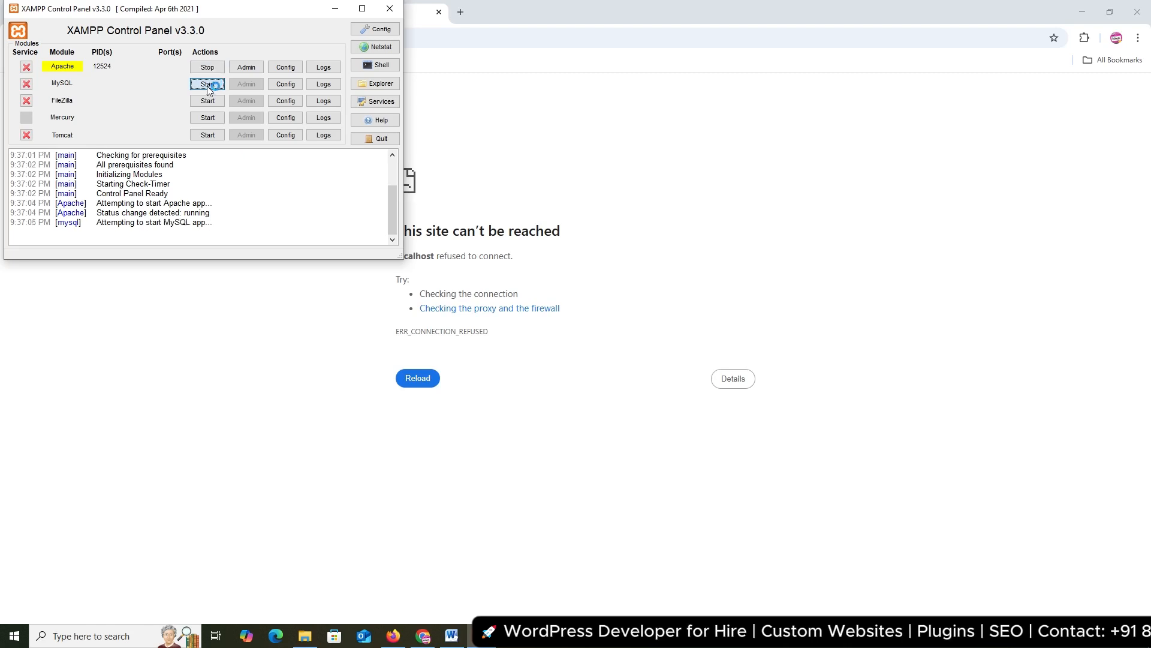
{"action": "left_click", "coordinate": [336, 8]}
{"action": "left_click", "coordinate": [342, 37]}
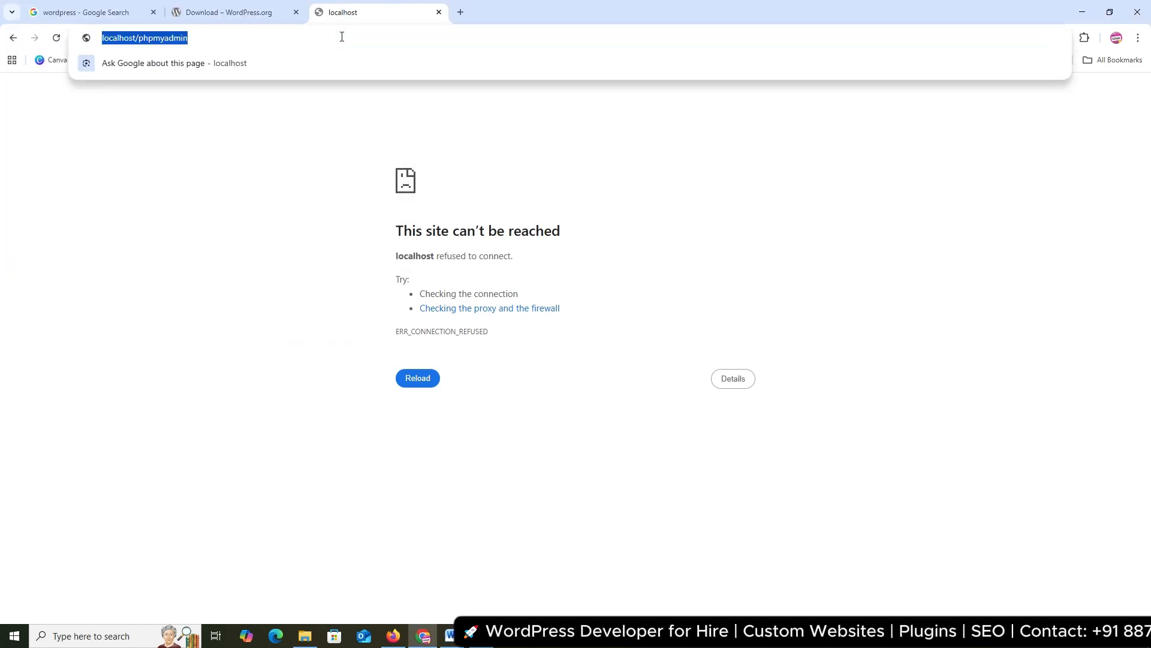
Reload phpMyAdmin and create an empty database named 'wordpress'
{"action": "key", "text": "Return"}
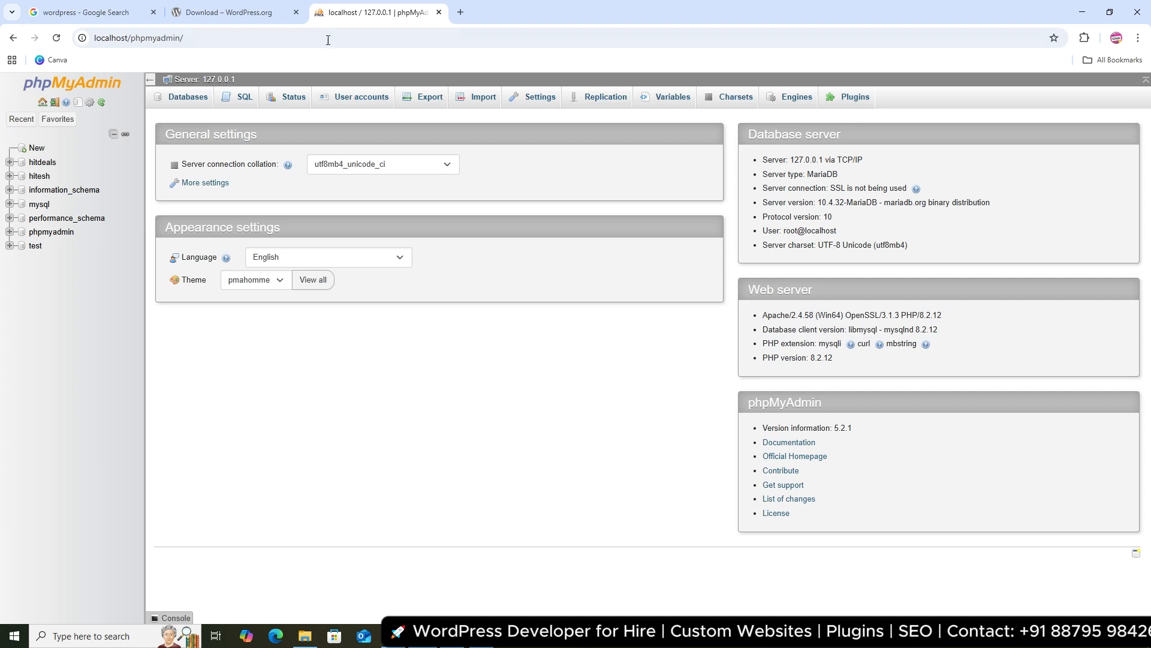
{"action": "left_click", "coordinate": [172, 105]}
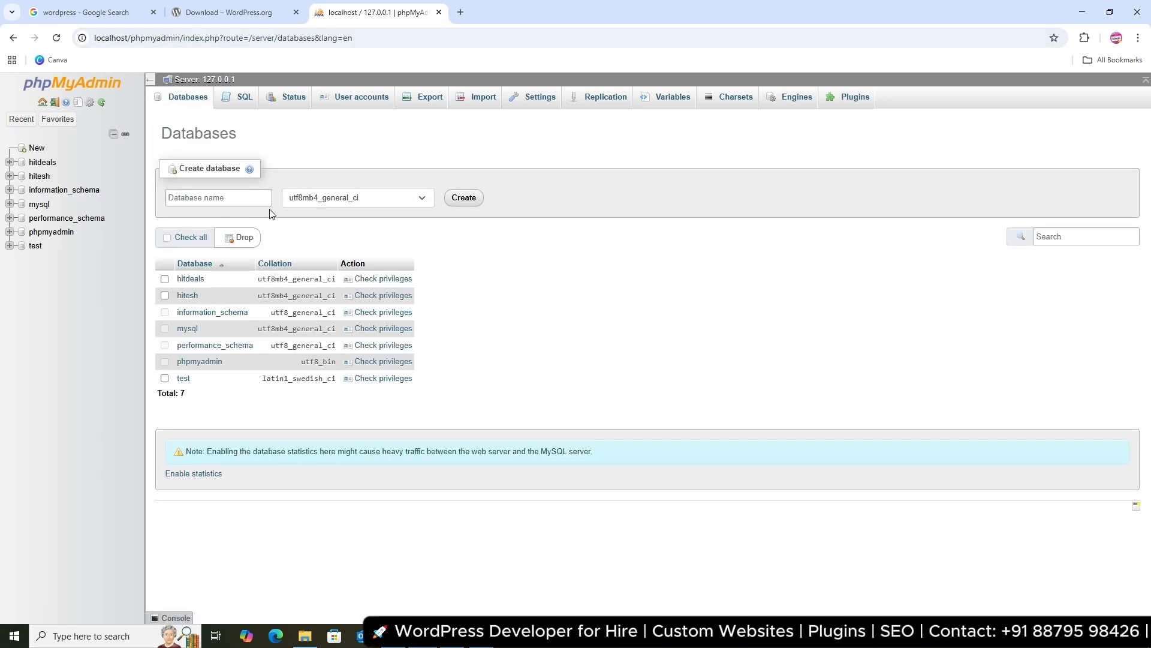
{"action": "left_click", "coordinate": [222, 199]}
{"action": "type", "text": "wordp"}
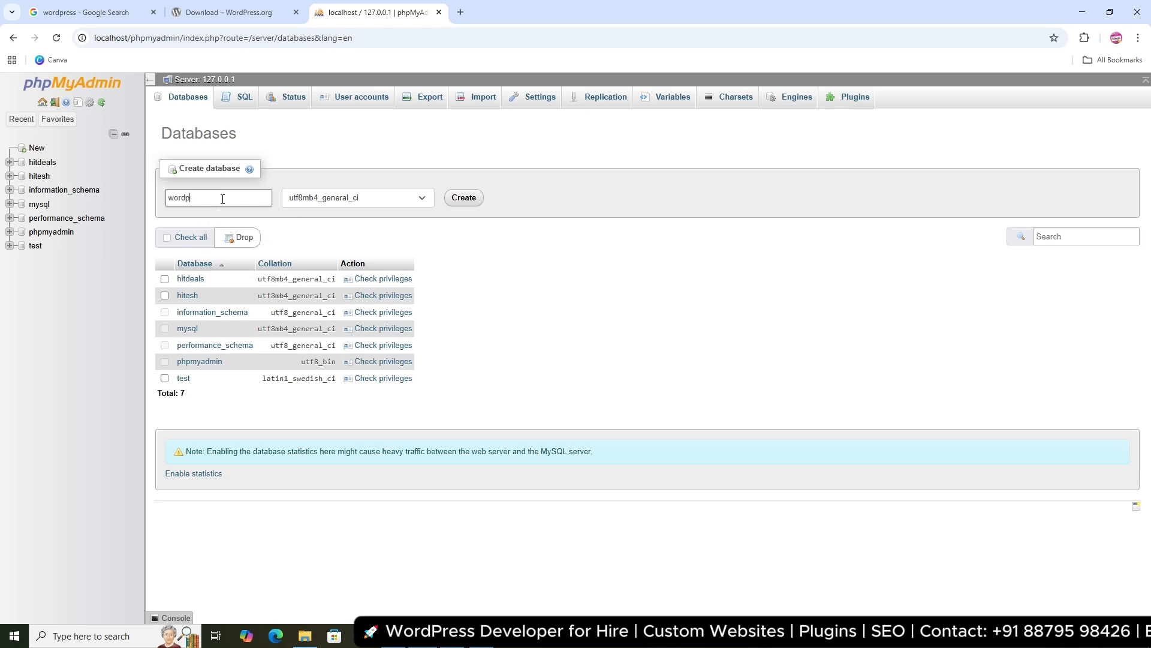
{"action": "type", "text": "ress"}
{"action": "left_click", "coordinate": [462, 198]}
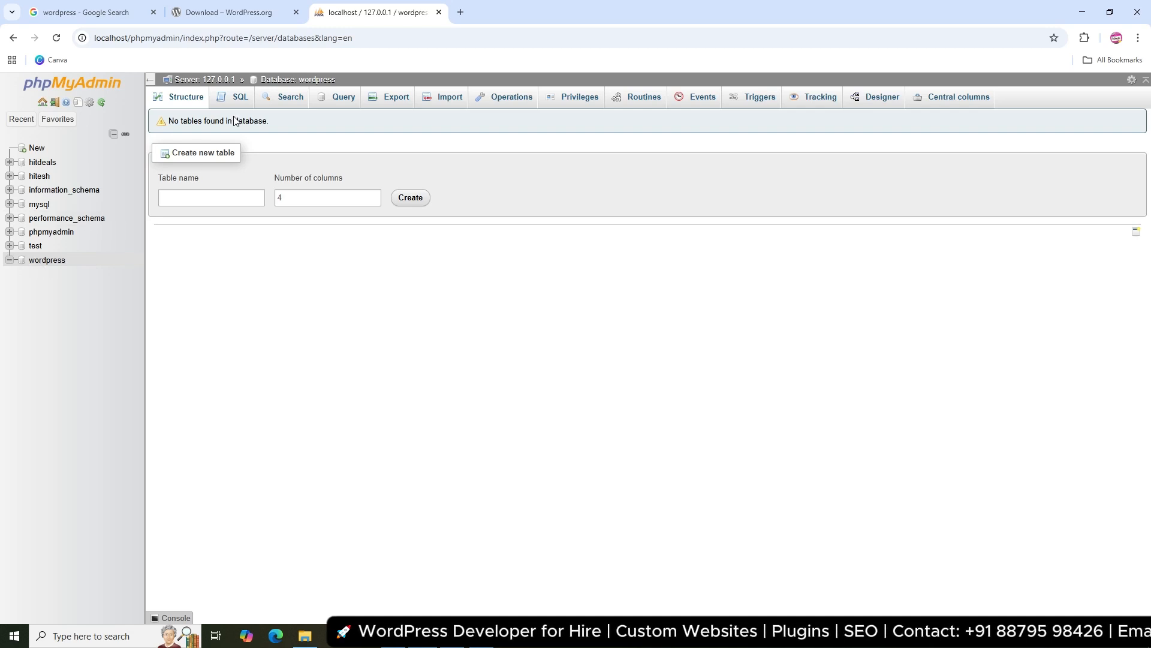
{"action": "left_click", "coordinate": [461, 12]}
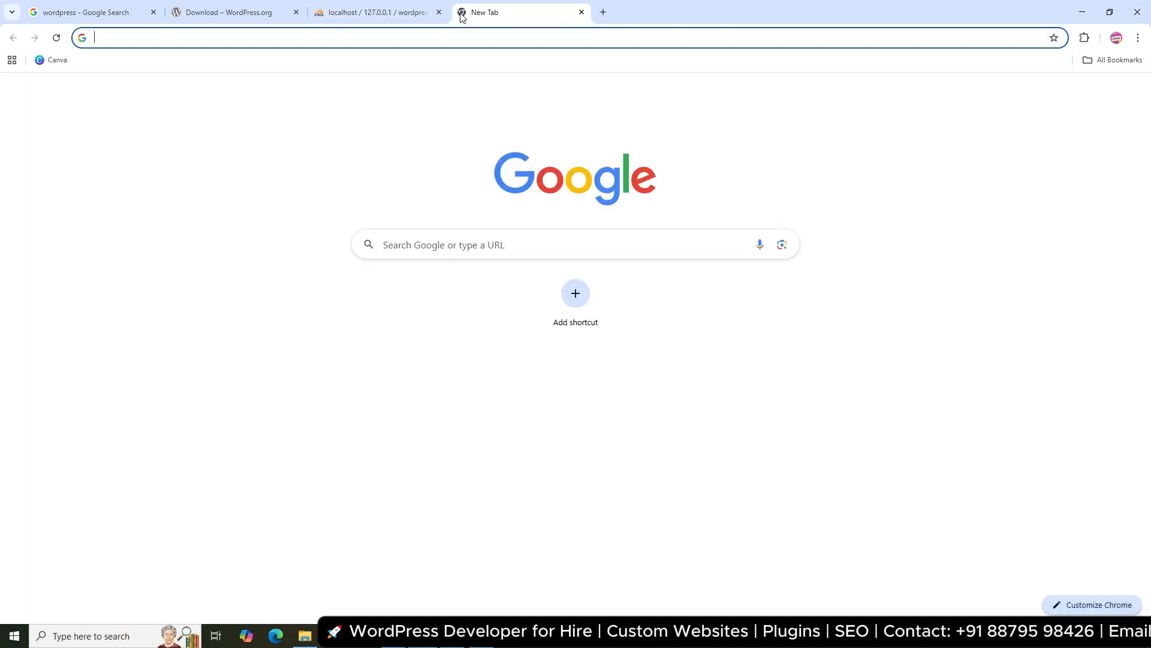
{"action": "type", "text": "http://"}
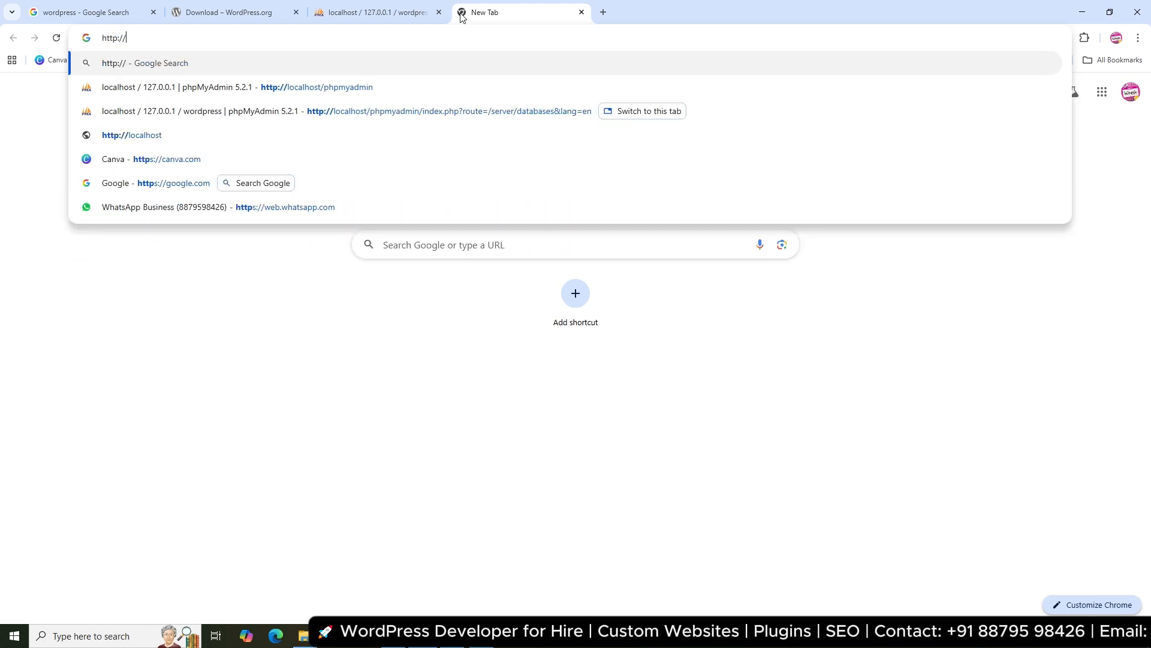
{"action": "type", "text": "loca"}
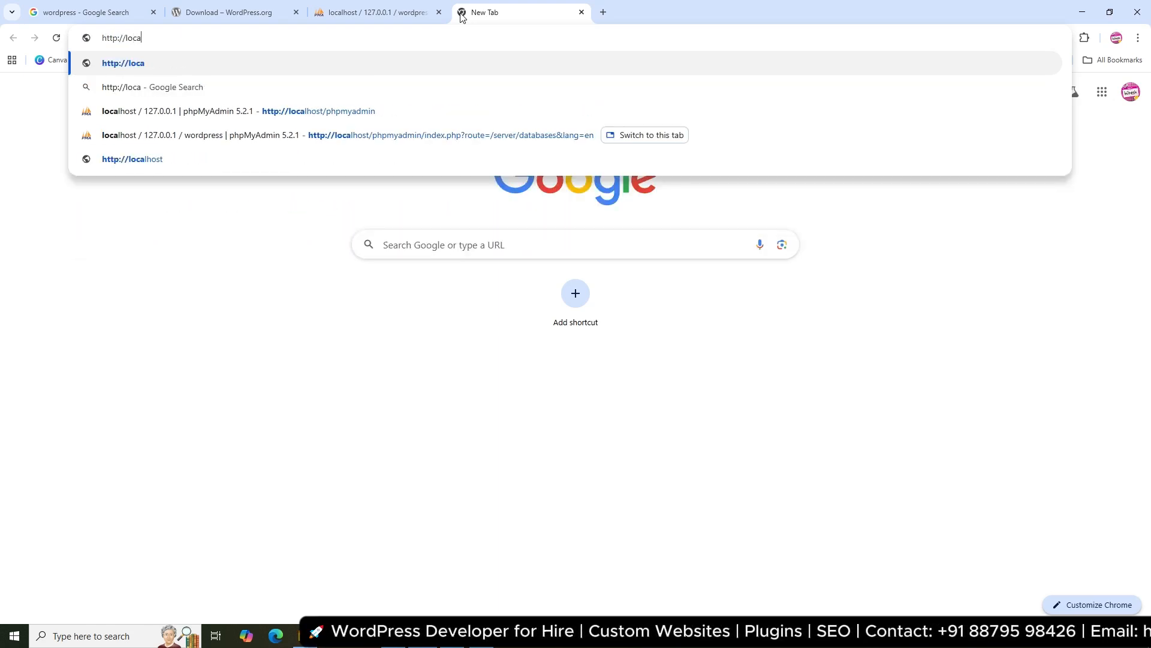
{"action": "type", "text": "lhost"}
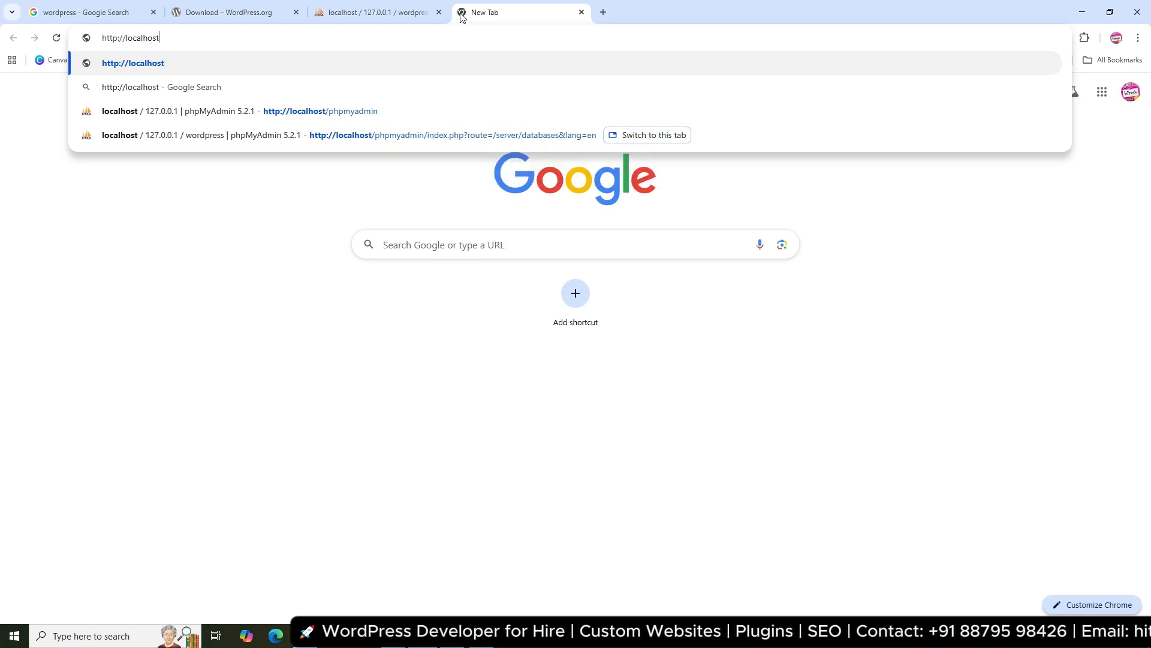
{"action": "type", "text": "/"}
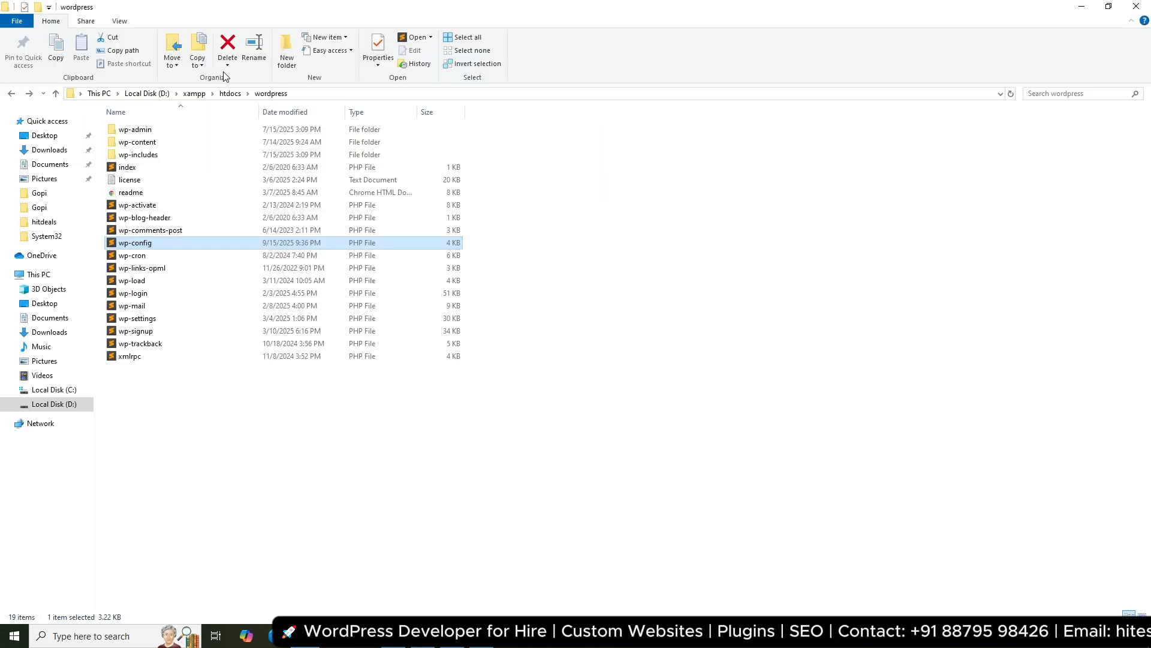
{"action": "left_click", "coordinate": [227, 96]}
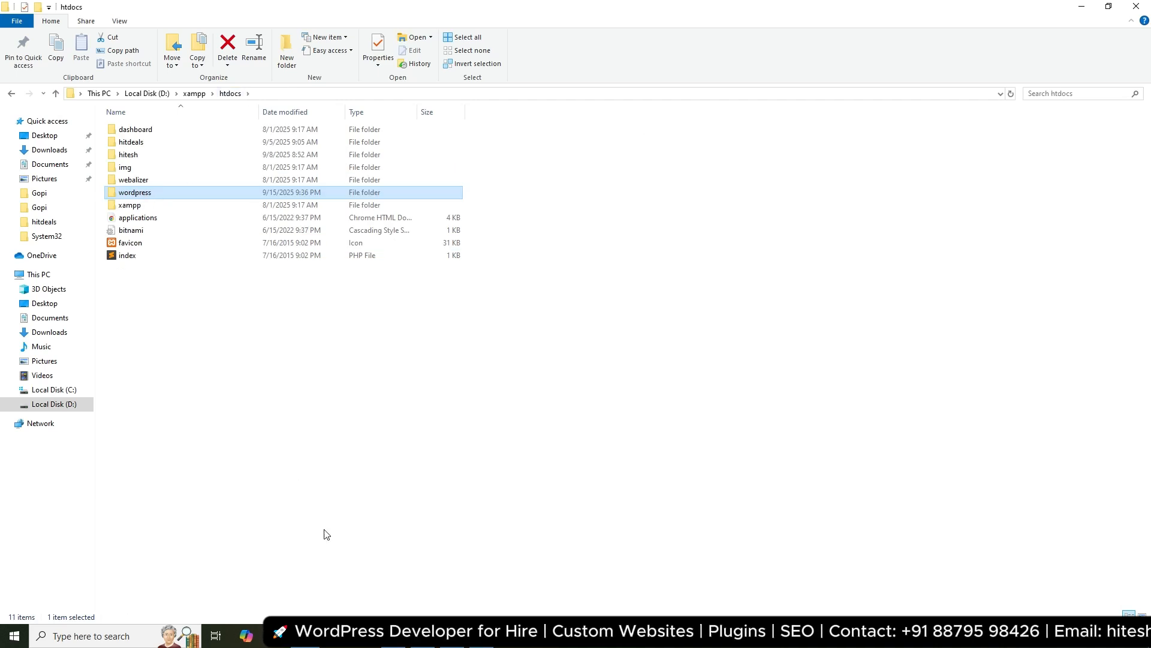
{"action": "key", "text": "alt+Tab"}
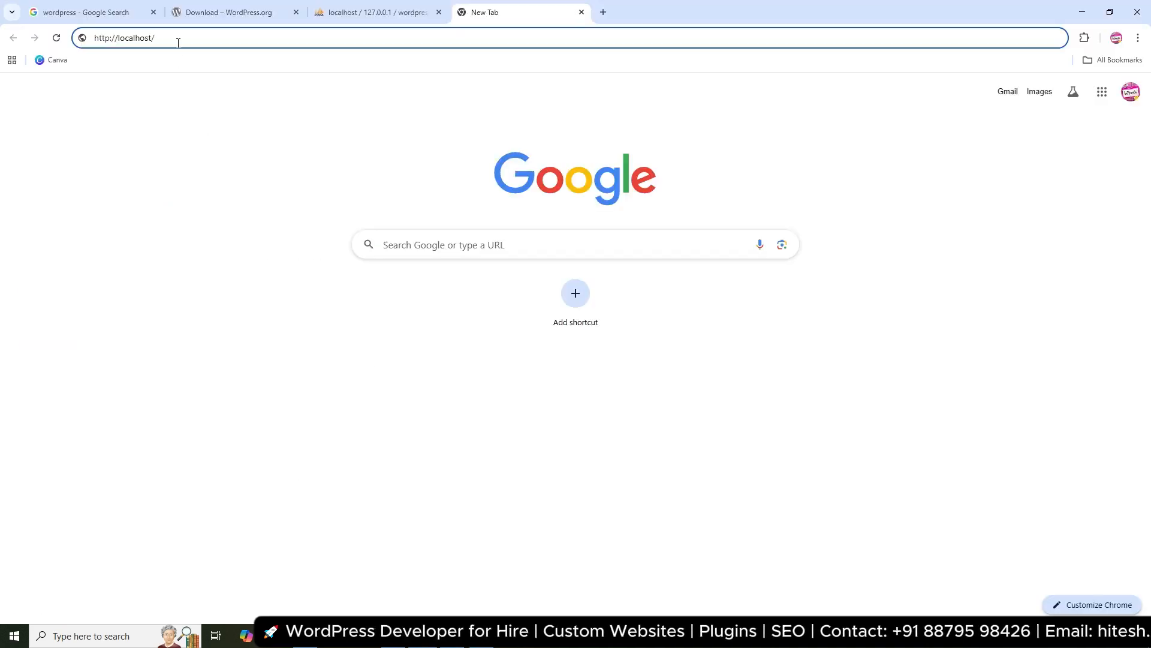
{"action": "type", "text": "wordpress"}
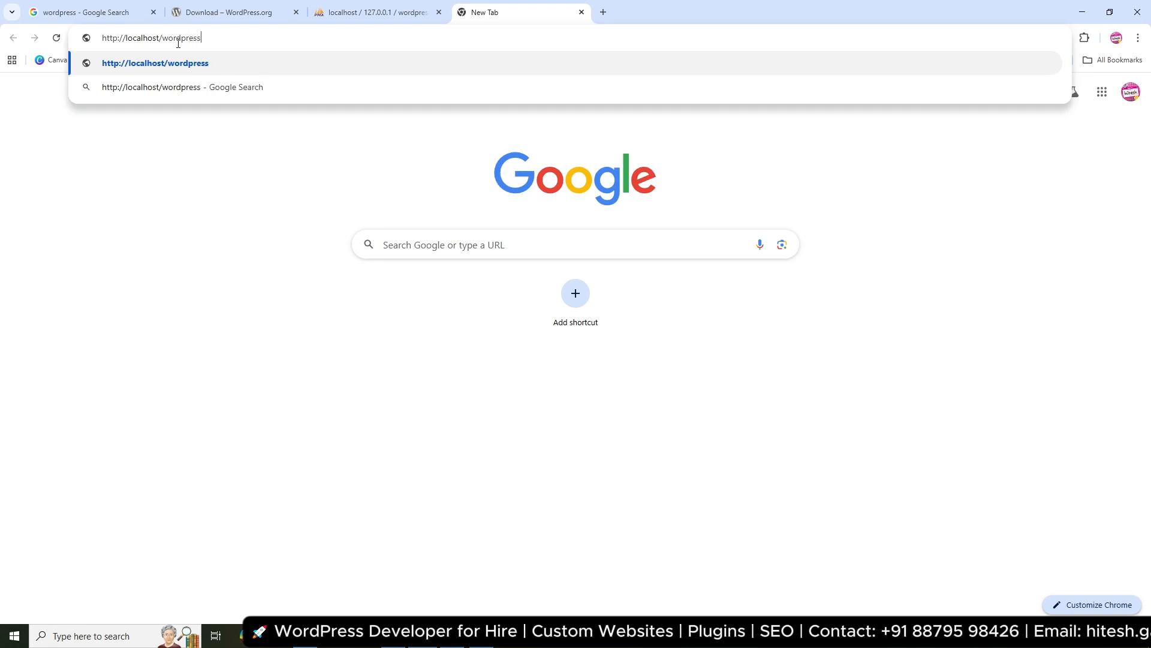
{"action": "key", "text": "Return"}
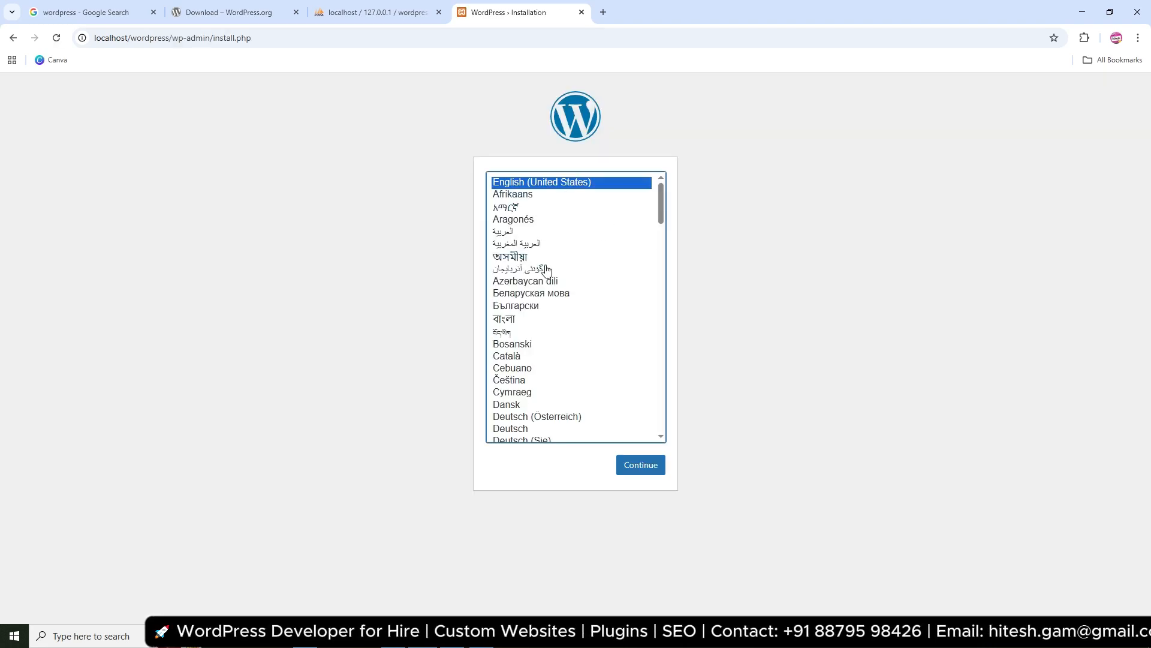
Continue the installer in English and enter site title 'Wordpress' and the admin username
{"action": "scroll", "coordinate": [573, 259], "scroll_direction": "down", "scroll_amount": 5}
{"action": "scroll", "coordinate": [574, 258], "scroll_direction": "up", "scroll_amount": 5}
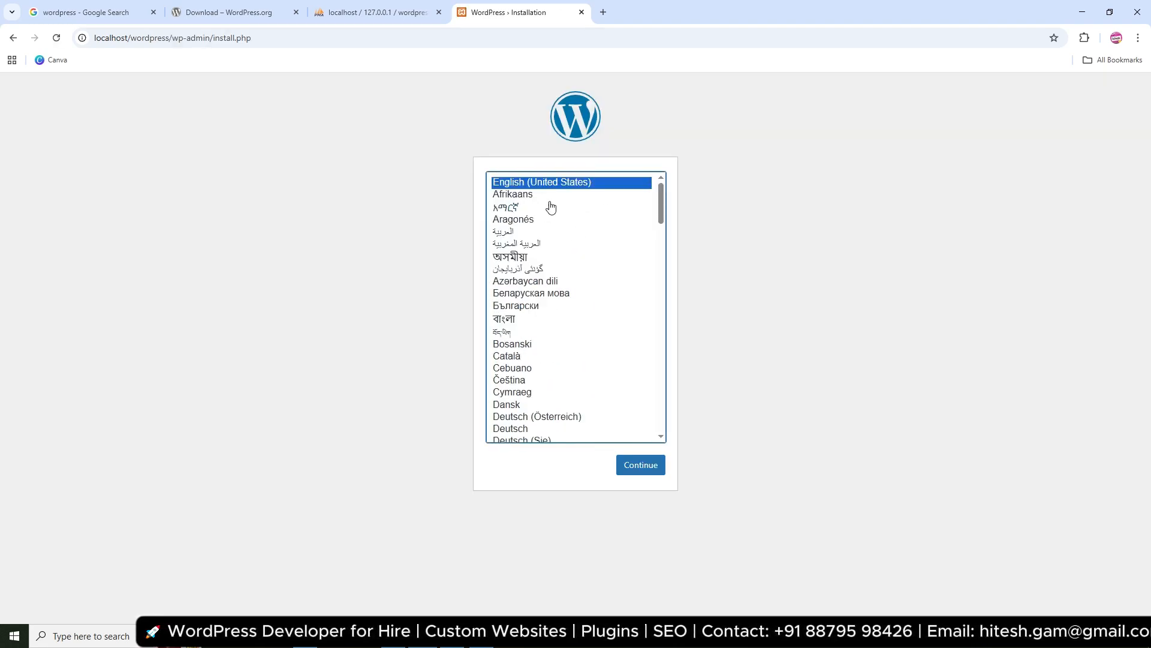
{"action": "left_click", "coordinate": [638, 467]}
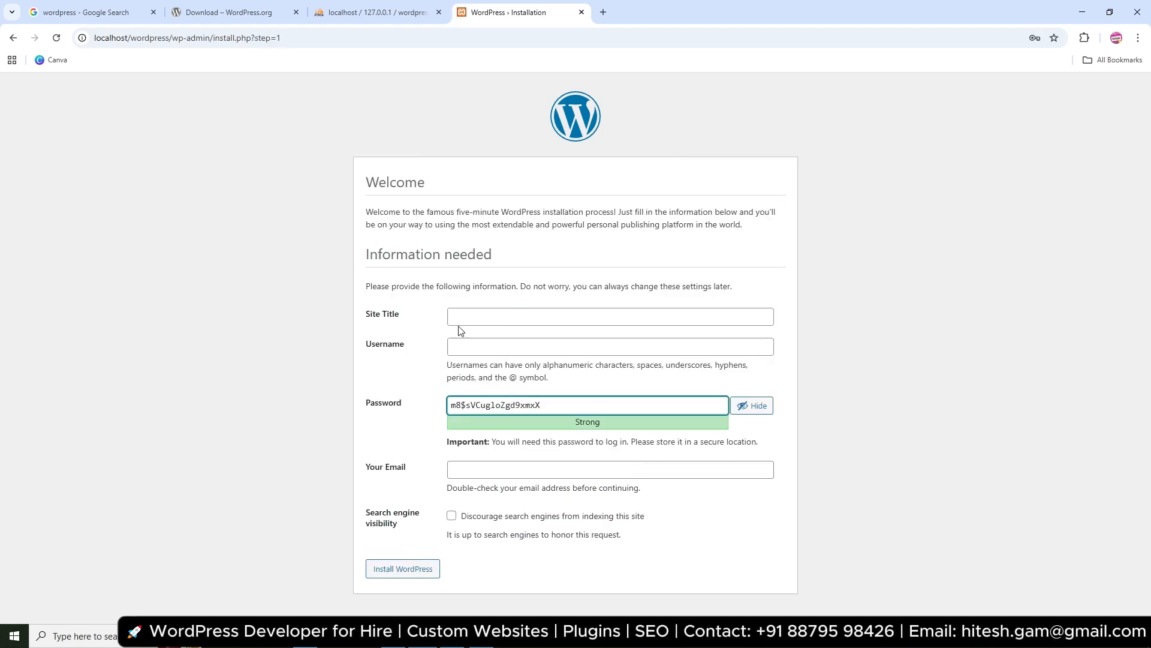
{"action": "left_click", "coordinate": [460, 319]}
{"action": "type", "text": "W"}
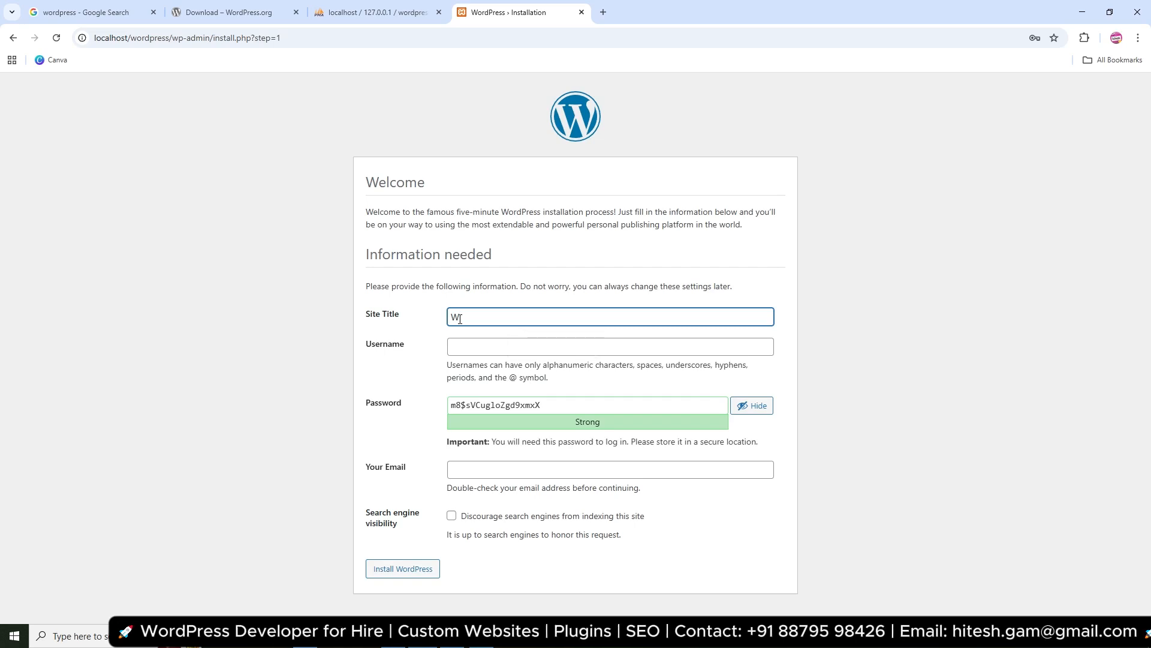
{"action": "type", "text": "ordpress"}
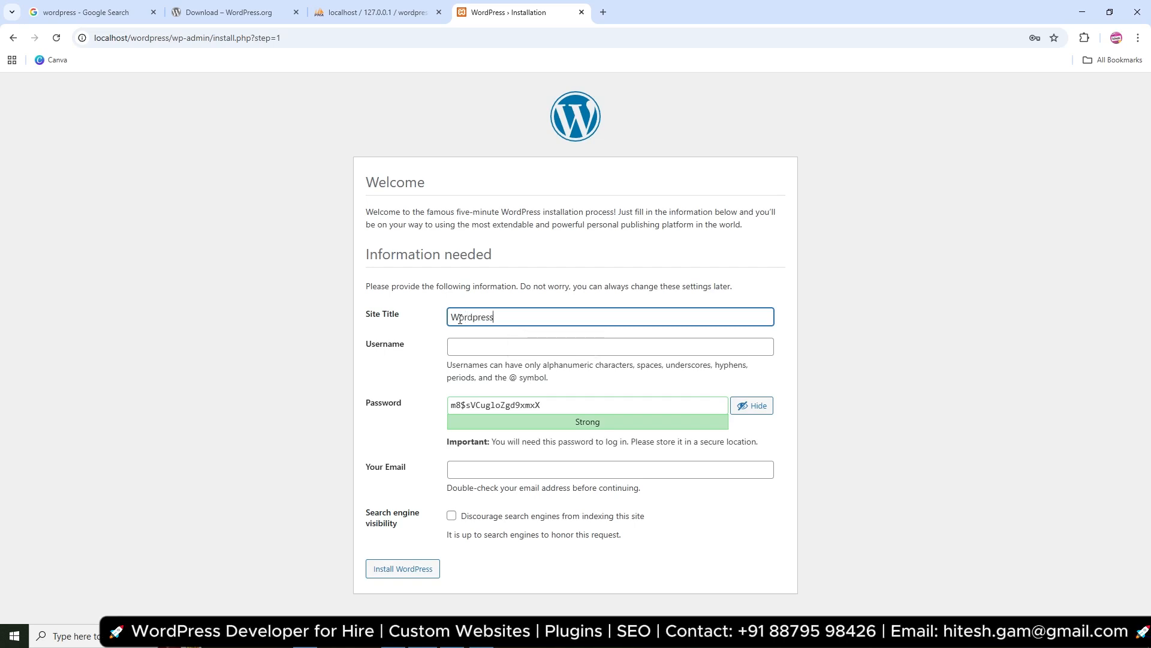
{"action": "left_click", "coordinate": [505, 351]}
{"action": "type", "text": "admin"}
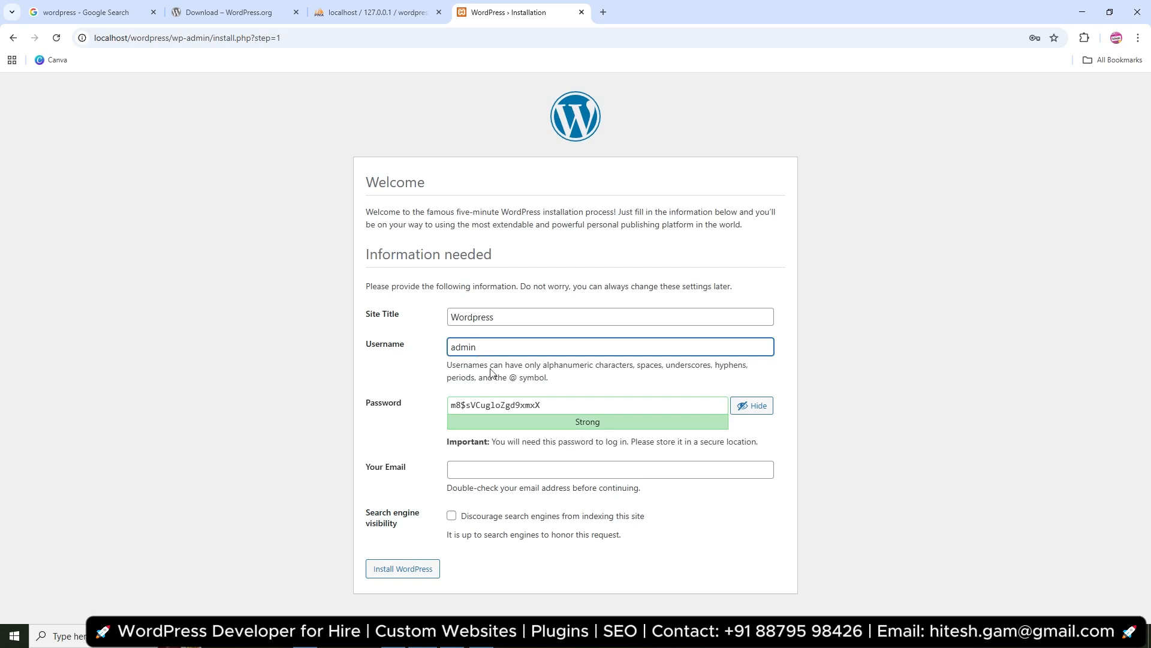
Set and confirm a weak password, fill the saved e-mail, discourage search engines, and install
{"action": "left_click", "coordinate": [493, 405]}
{"action": "key", "text": "ctrl+a"}
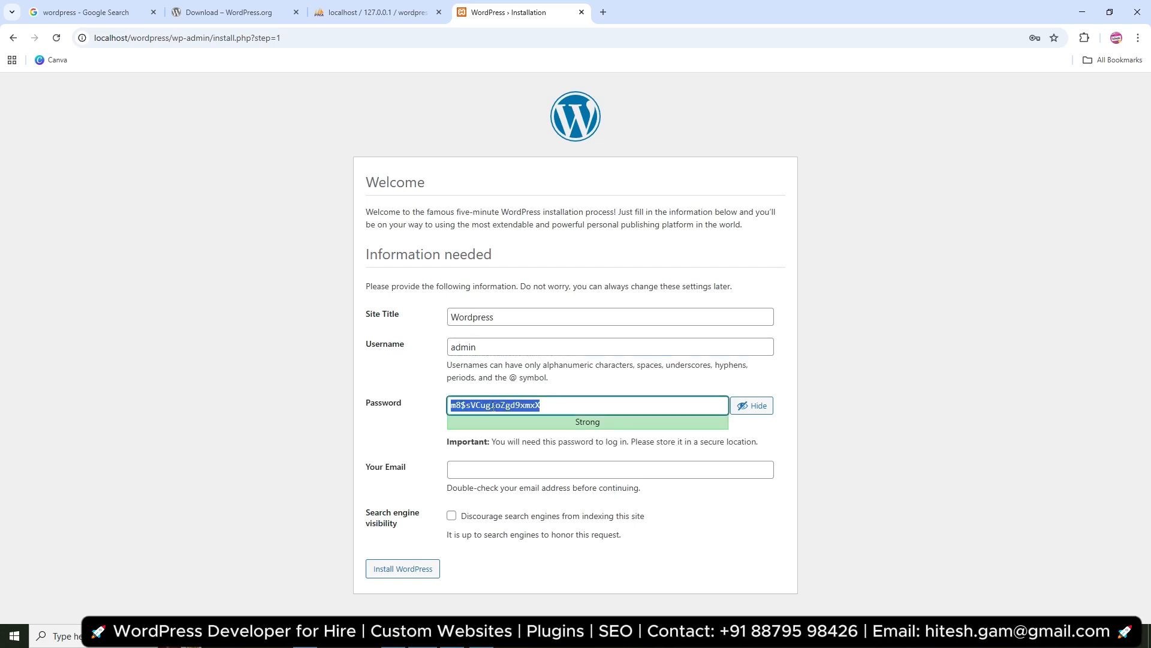
{"action": "type", "text": "admin"}
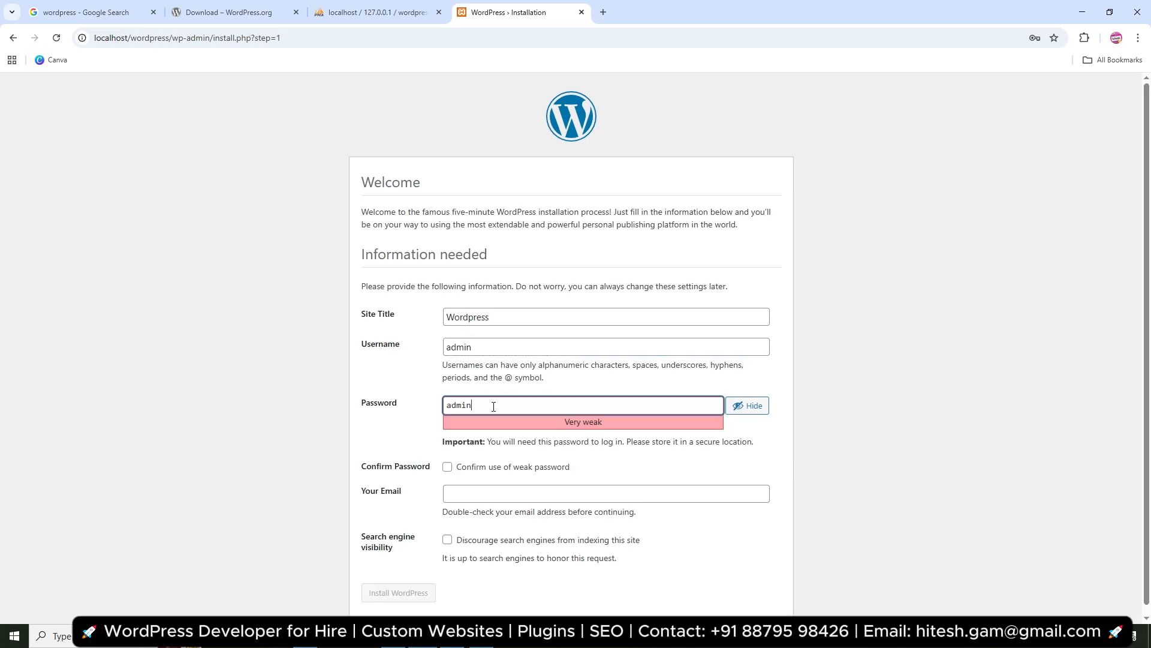
{"action": "left_click", "coordinate": [448, 467]}
{"action": "left_click", "coordinate": [453, 487]}
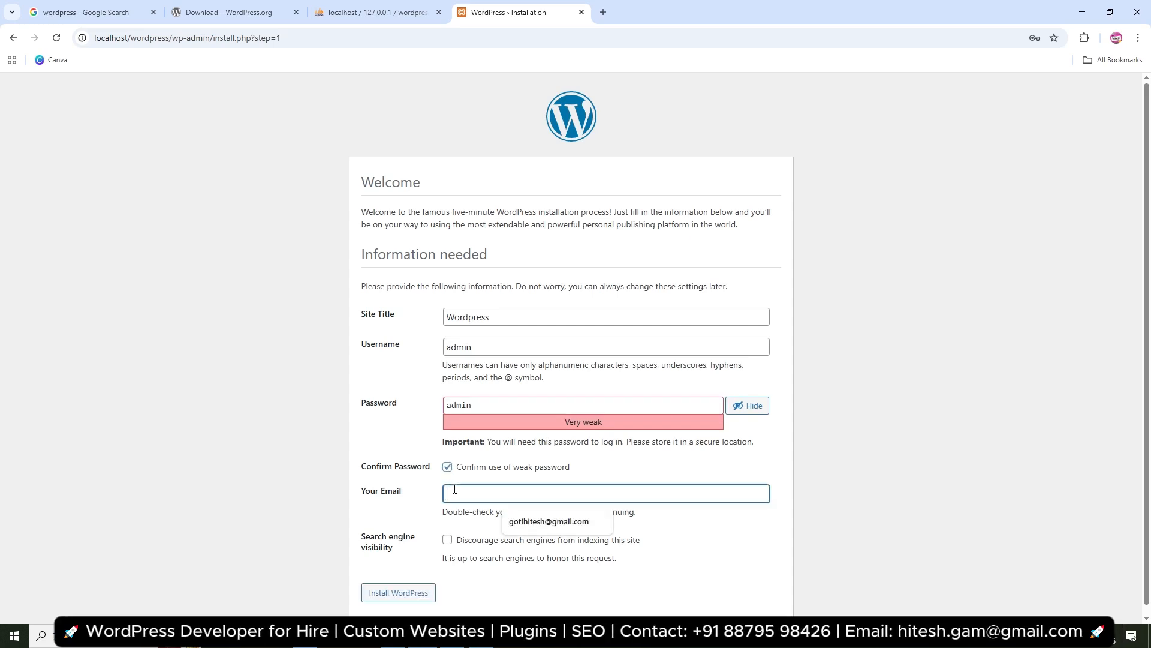
{"action": "left_click", "coordinate": [540, 521]}
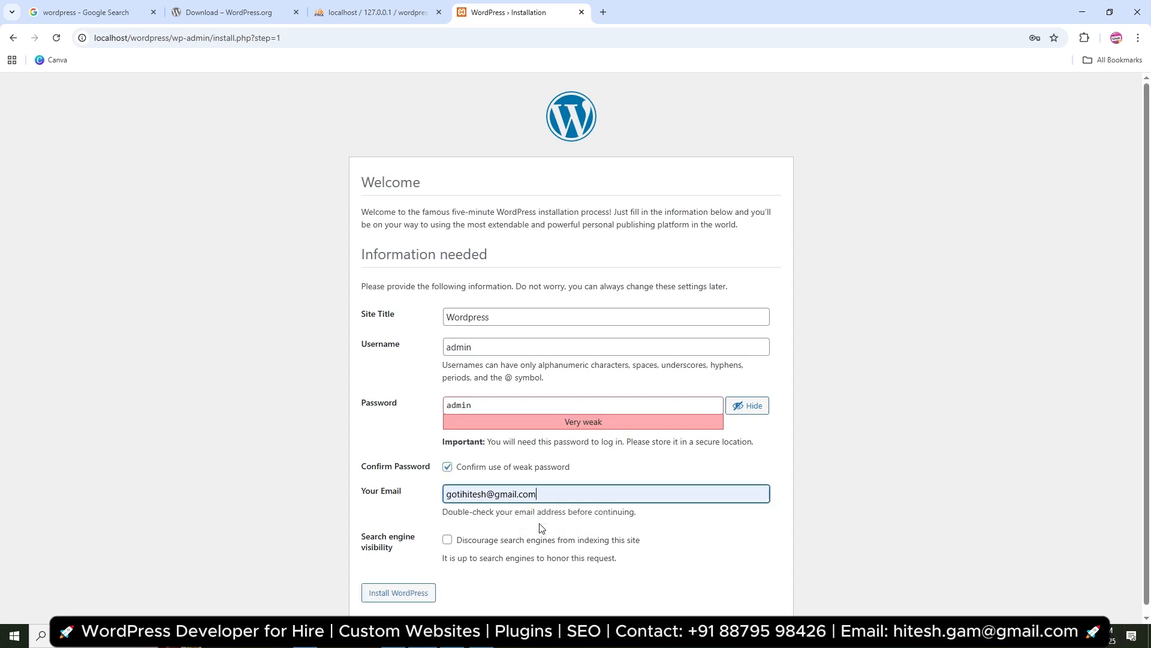
{"action": "left_click", "coordinate": [447, 540]}
{"action": "left_click", "coordinate": [422, 594]}
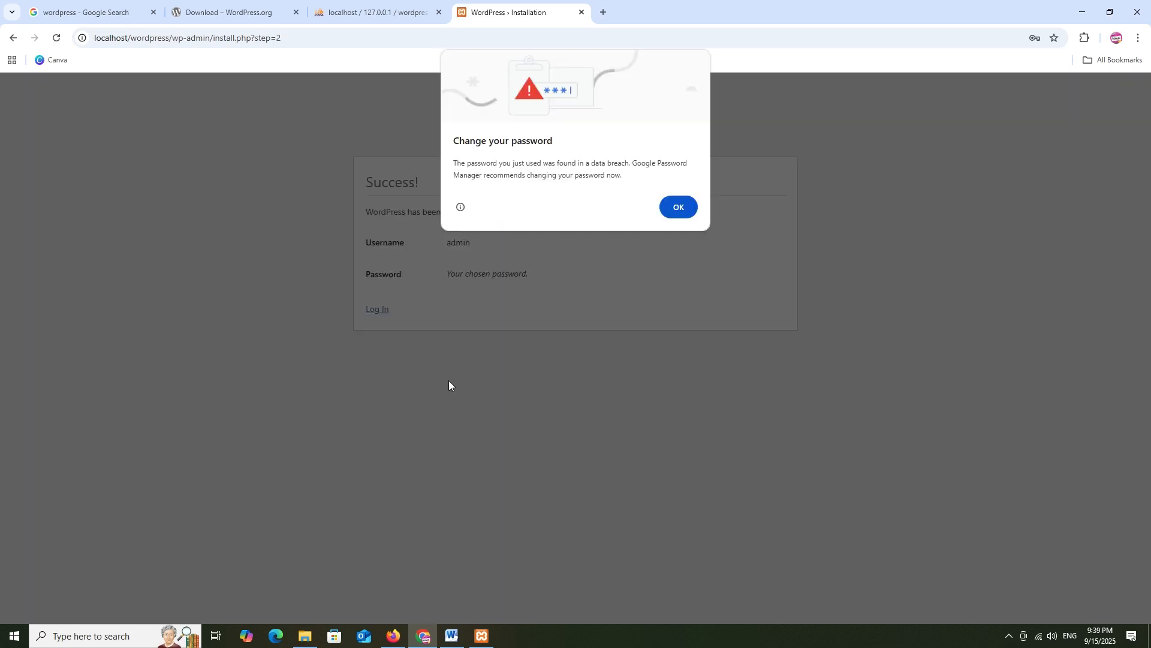
Dismiss Chrome's password warning and log in to WordPress as admin with the account password
{"action": "left_click", "coordinate": [678, 208]}
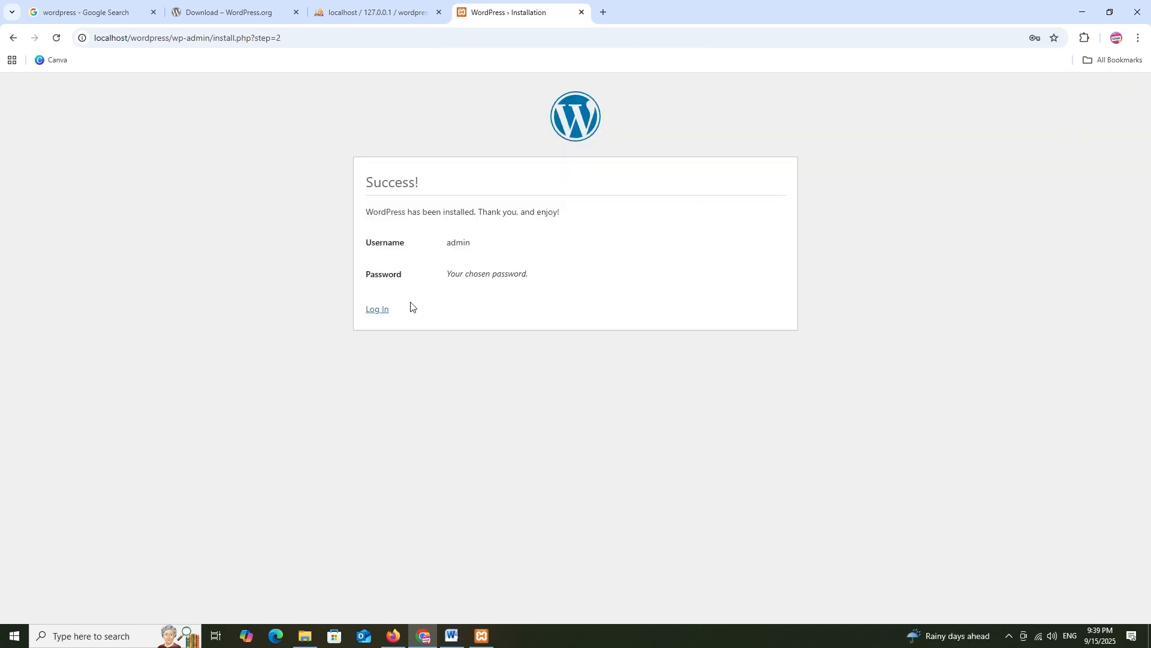
{"action": "left_click", "coordinate": [370, 310]}
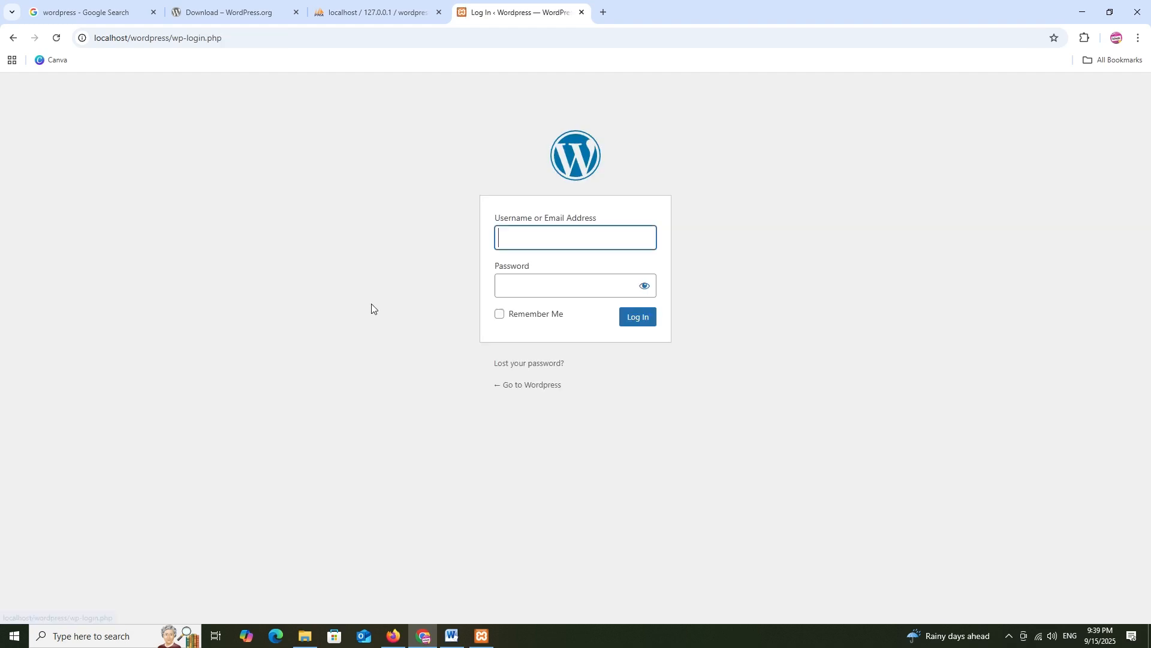
{"action": "type", "text": "admin"}
{"action": "key", "text": "Tab"}
{"action": "type", "text": "admin"}
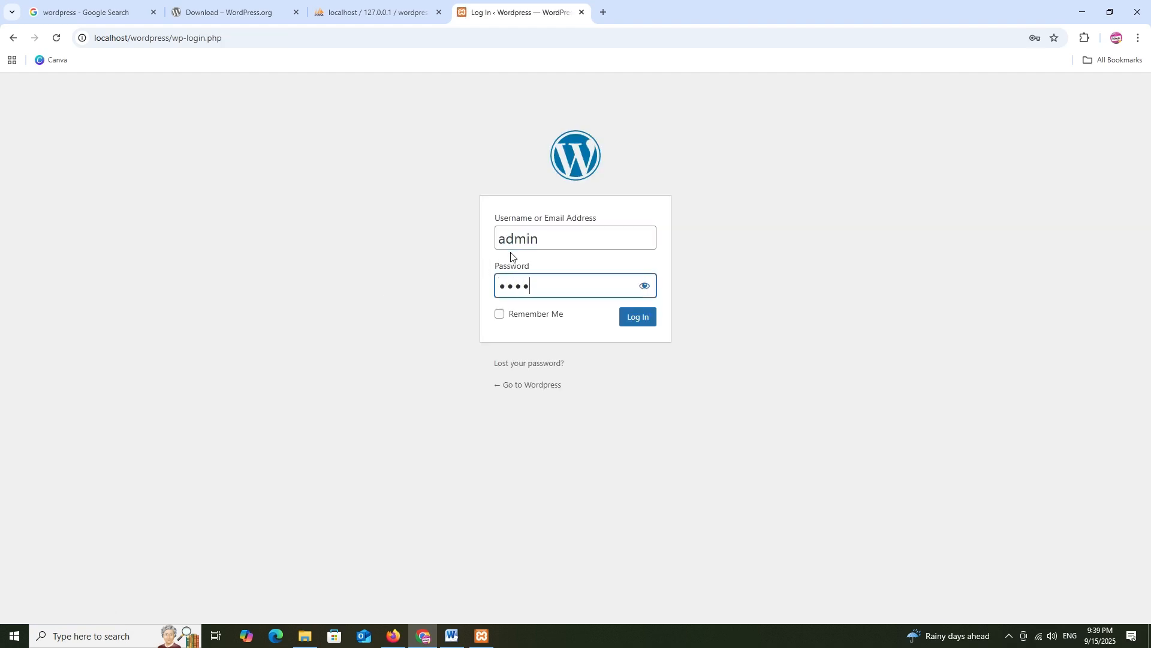
{"action": "key", "text": "Return"}
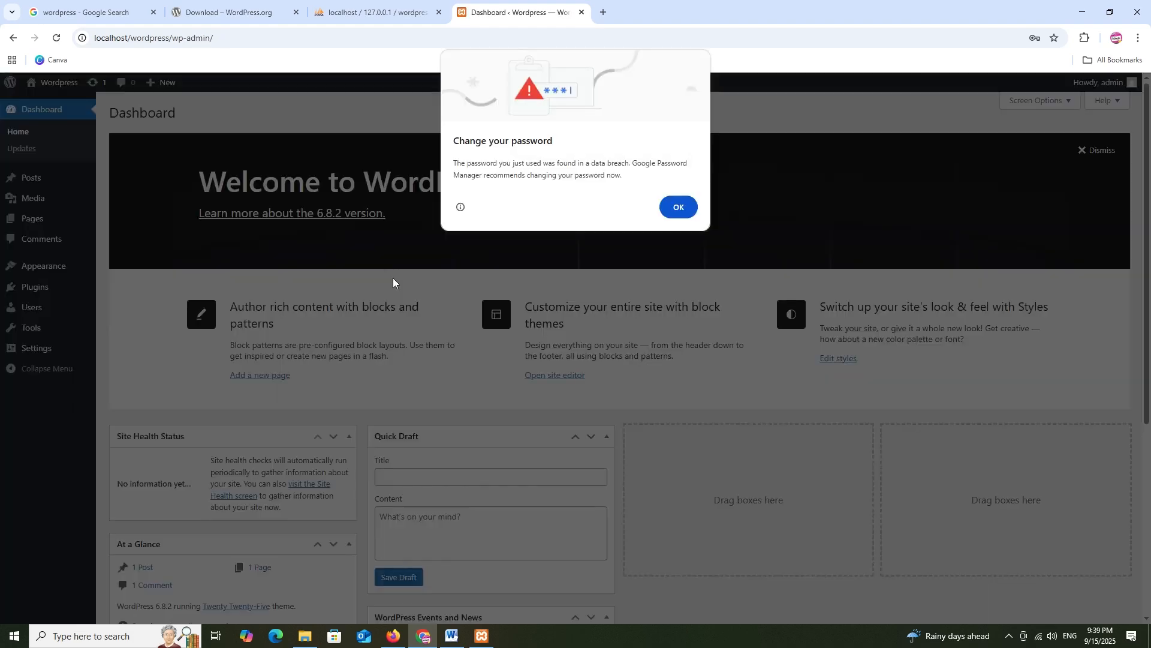
Dismiss the password warning and move the Site Health Status box into the third column
{"action": "left_click", "coordinate": [680, 207]}
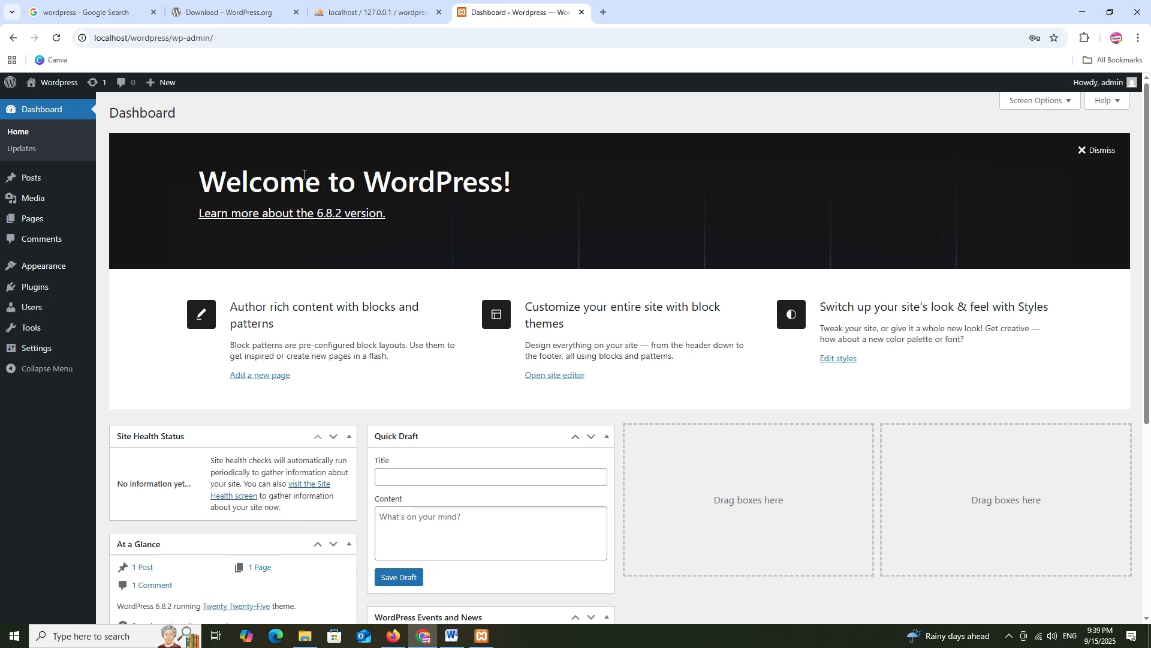
{"action": "scroll", "coordinate": [305, 173], "scroll_direction": "down", "scroll_amount": 4}
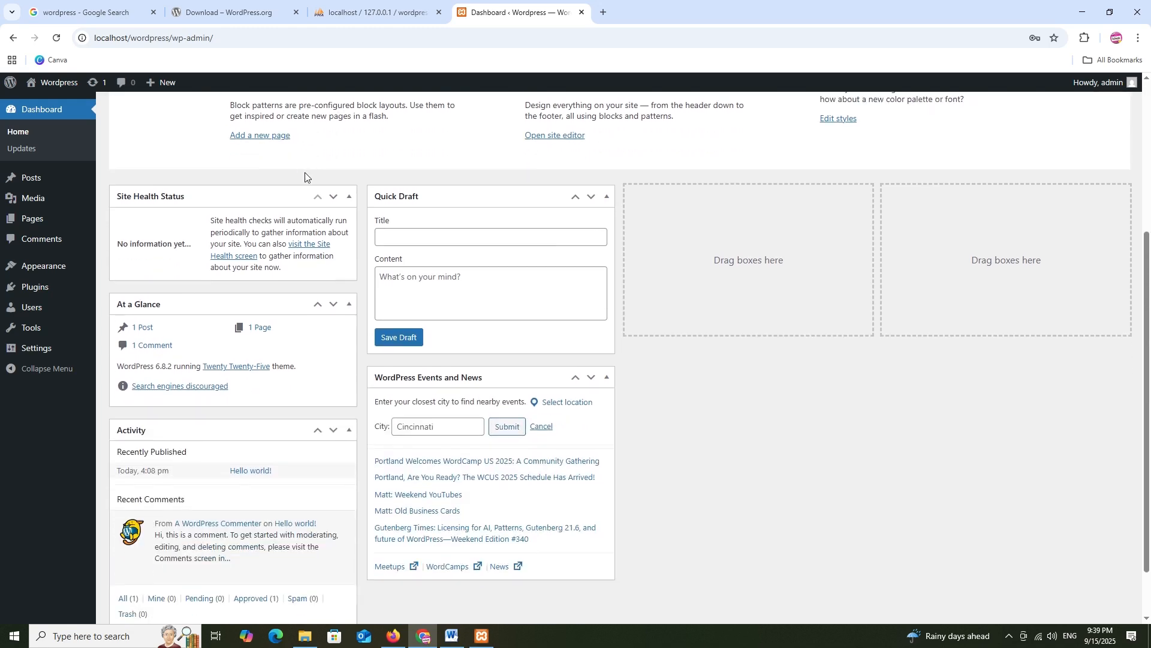
{"action": "scroll", "coordinate": [306, 173], "scroll_direction": "down", "scroll_amount": 1}
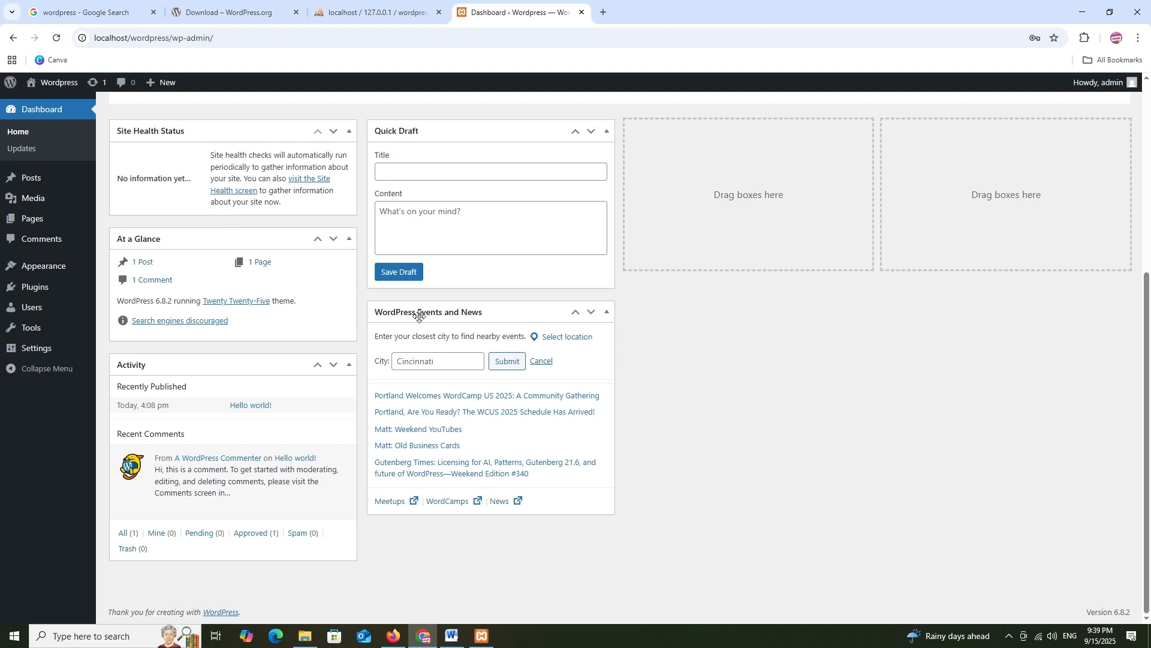
{"action": "mouse_move", "coordinate": [233, 128]}
{"action": "left_mouse_down"}
{"action": "mouse_move", "coordinate": [717, 282]}
{"action": "mouse_move", "coordinate": [733, 329]}
{"action": "mouse_move", "coordinate": [709, 316]}
{"action": "left_mouse_up"}
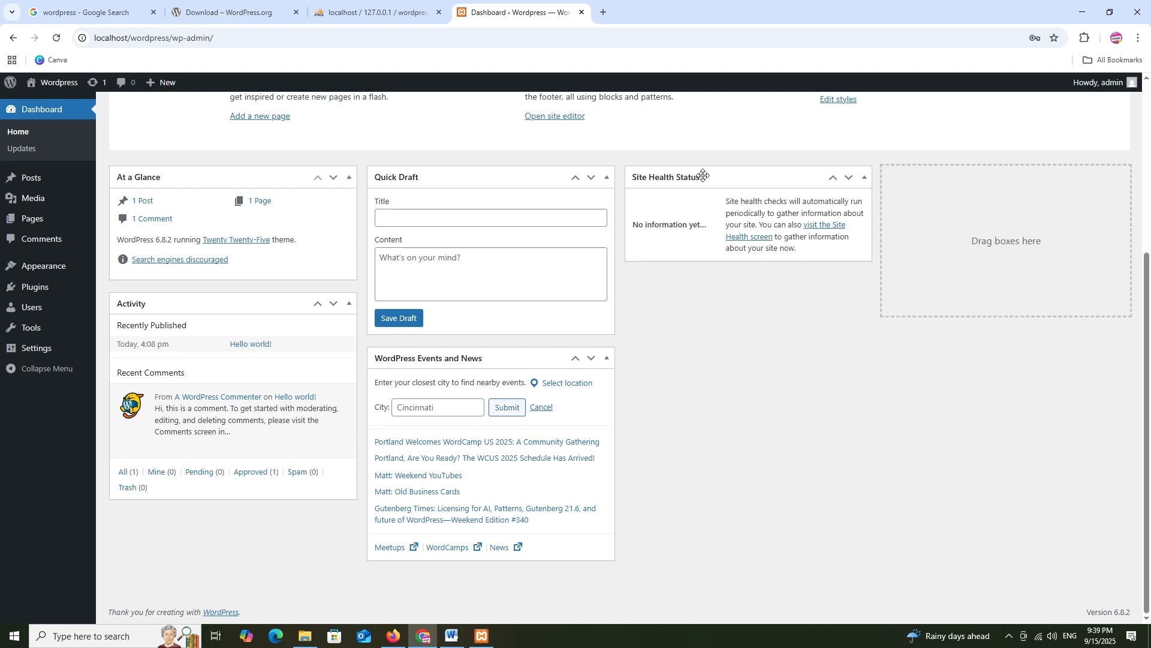
Collapse the WordPress Events and News box and dismiss the Welcome to WordPress panel
{"action": "left_click", "coordinate": [547, 353]}
{"action": "scroll", "coordinate": [270, 360], "scroll_direction": "up", "scroll_amount": 2}
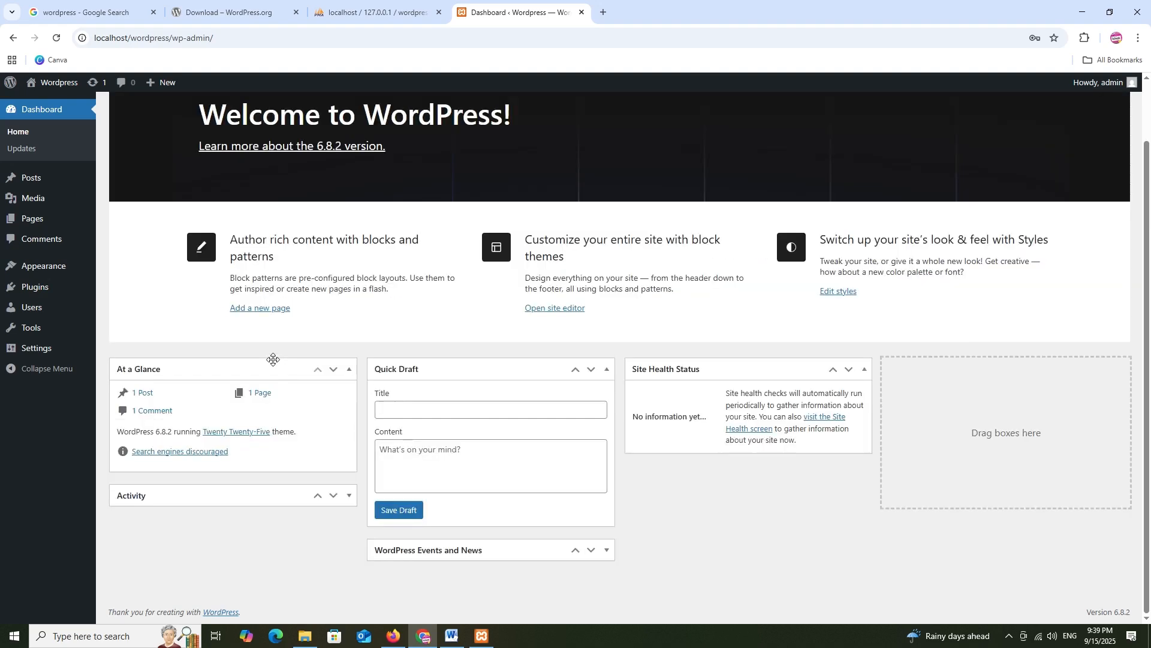
{"action": "scroll", "coordinate": [400, 308], "scroll_direction": "up", "scroll_amount": 1}
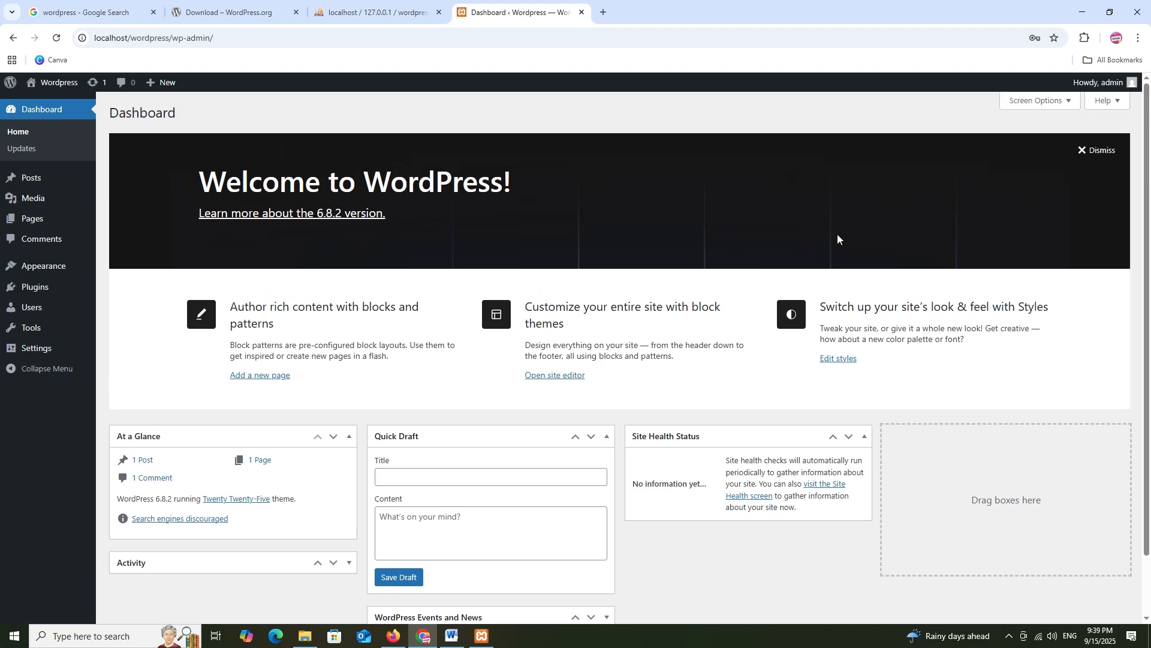
{"action": "left_click", "coordinate": [1104, 154]}
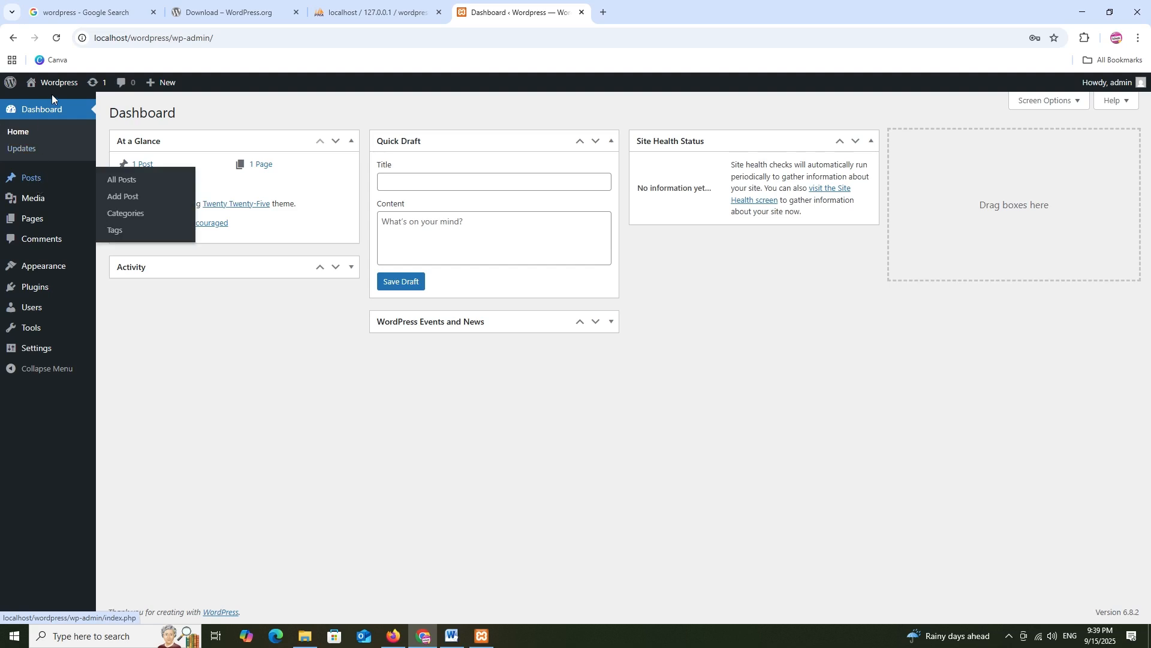
{"action": "mouse_move", "coordinate": [63, 177]}
Start a new post titled 'Example', closing the editor's welcome guide
{"action": "left_click", "coordinate": [113, 182]}
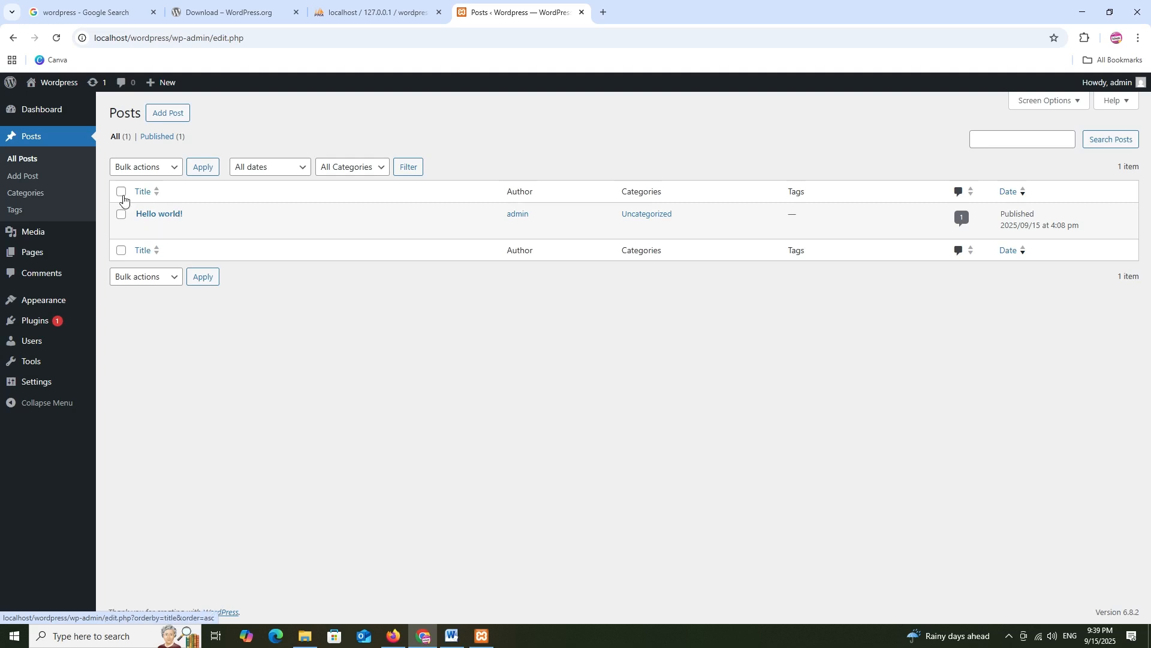
{"action": "left_click", "coordinate": [23, 181]}
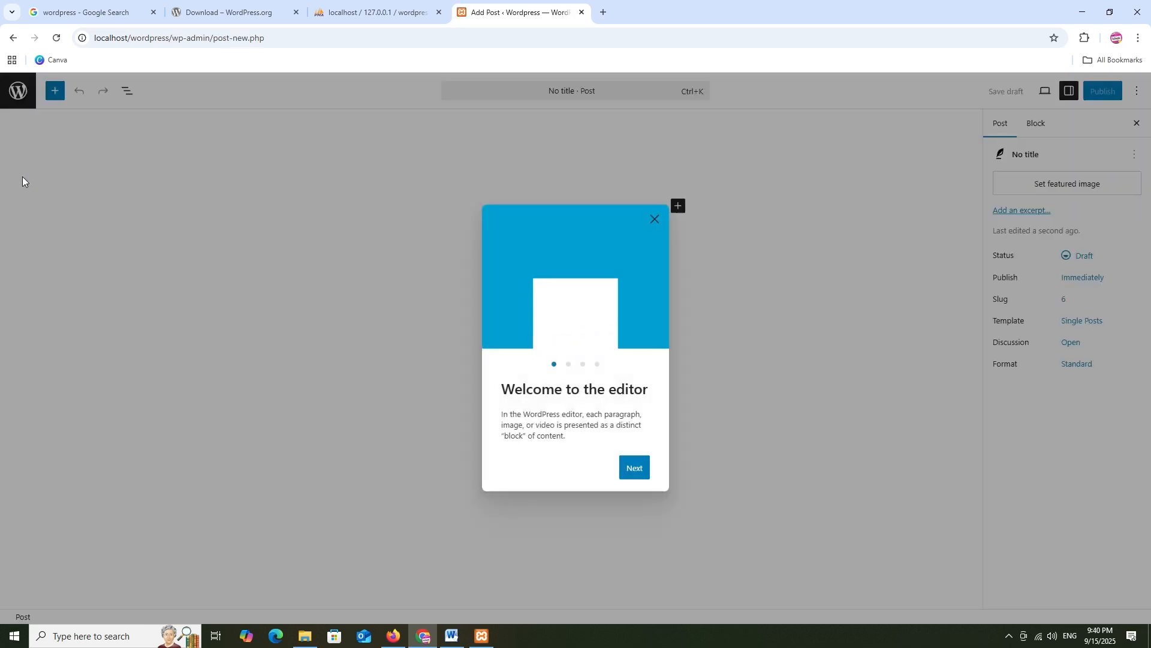
{"action": "left_click", "coordinate": [655, 220]}
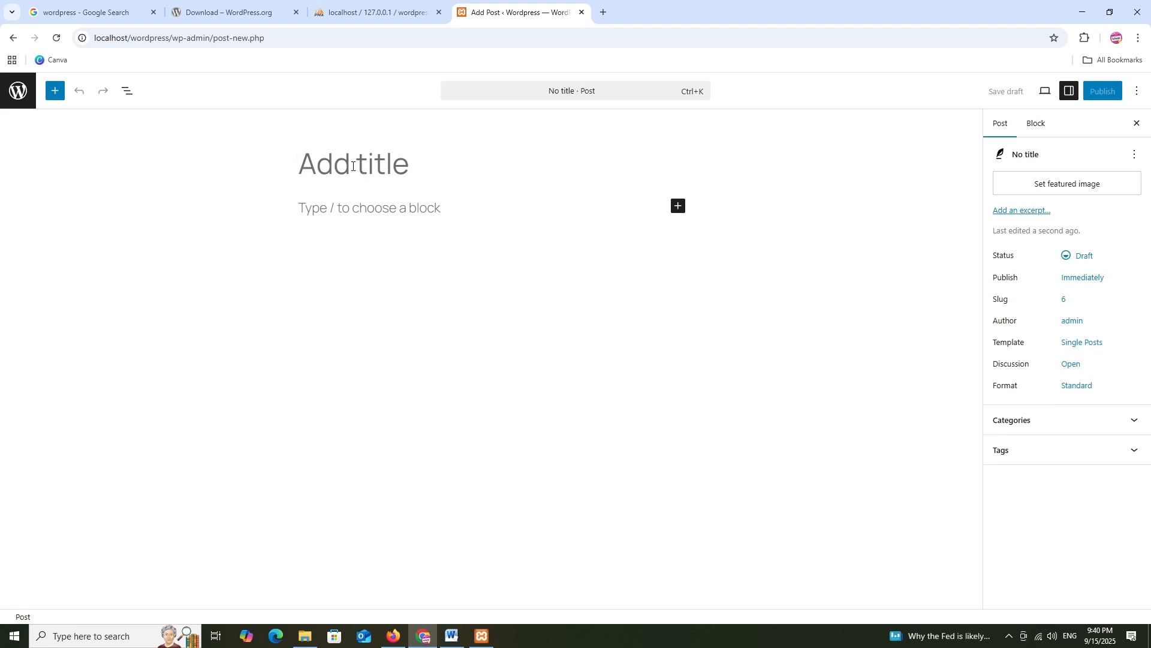
{"action": "type", "text": "Example"}
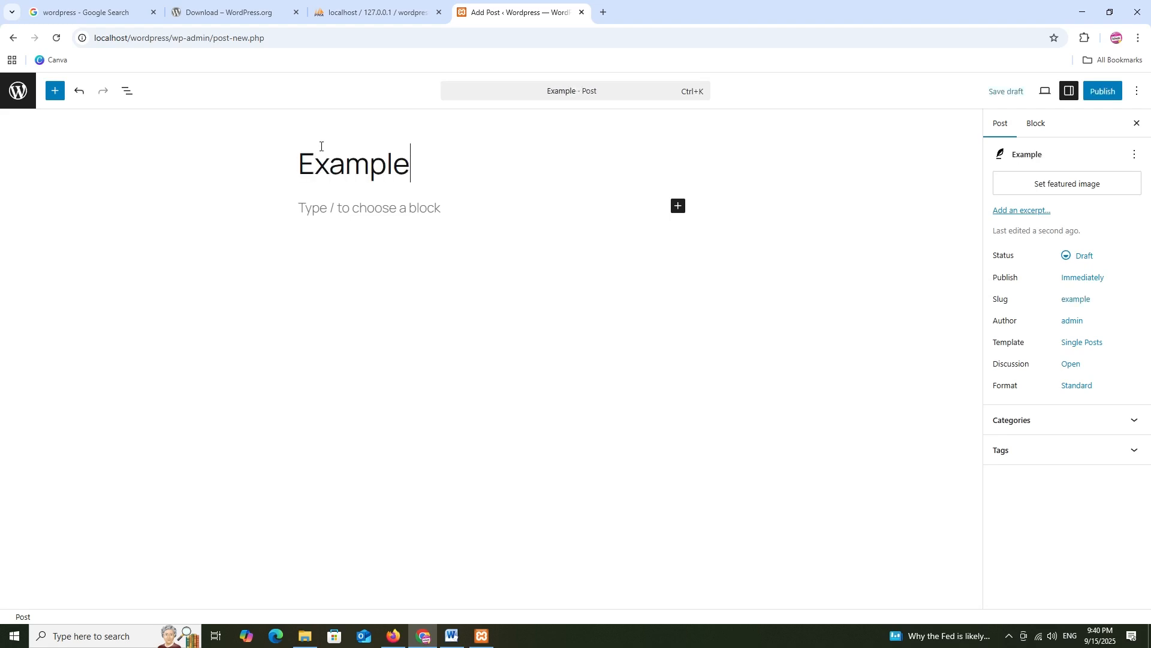
Write the paragraph 'This is my first post' and open the post's featured image picker
{"action": "left_click", "coordinate": [339, 214]}
{"action": "type", "text": "Th"}
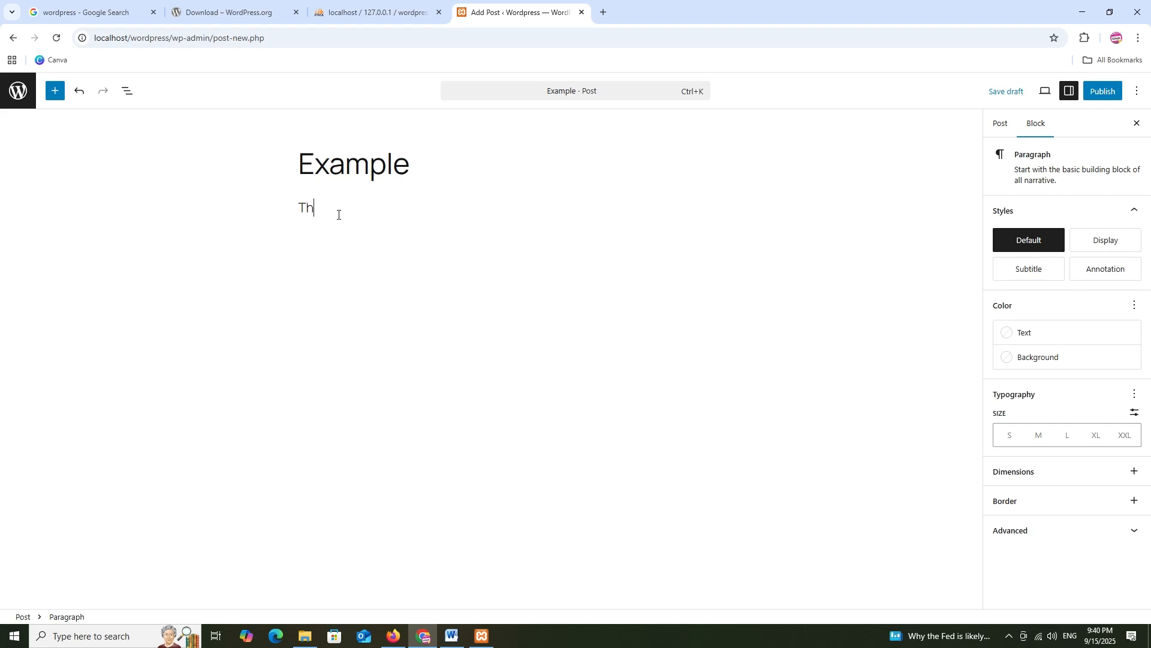
{"action": "type", "text": "his is my first post"}
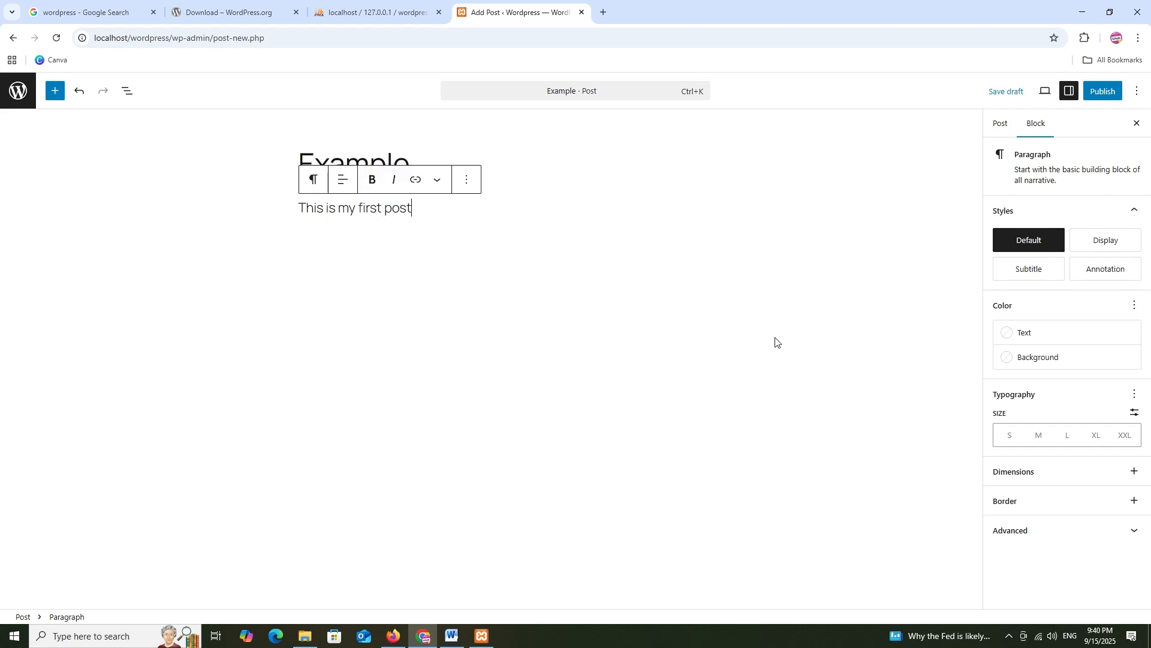
{"action": "left_click", "coordinate": [1000, 125]}
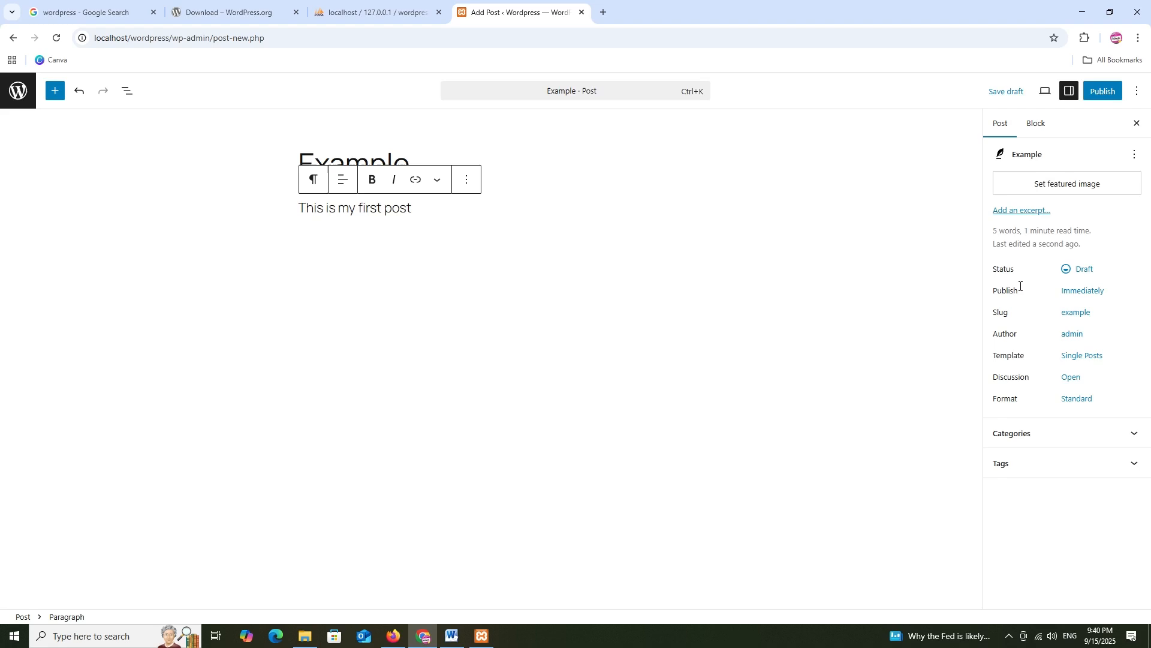
{"action": "left_click", "coordinate": [1050, 186]}
Upload grabon.png from Pictures > Brands and set it as the Example post's featured image
{"action": "left_click", "coordinate": [94, 133]}
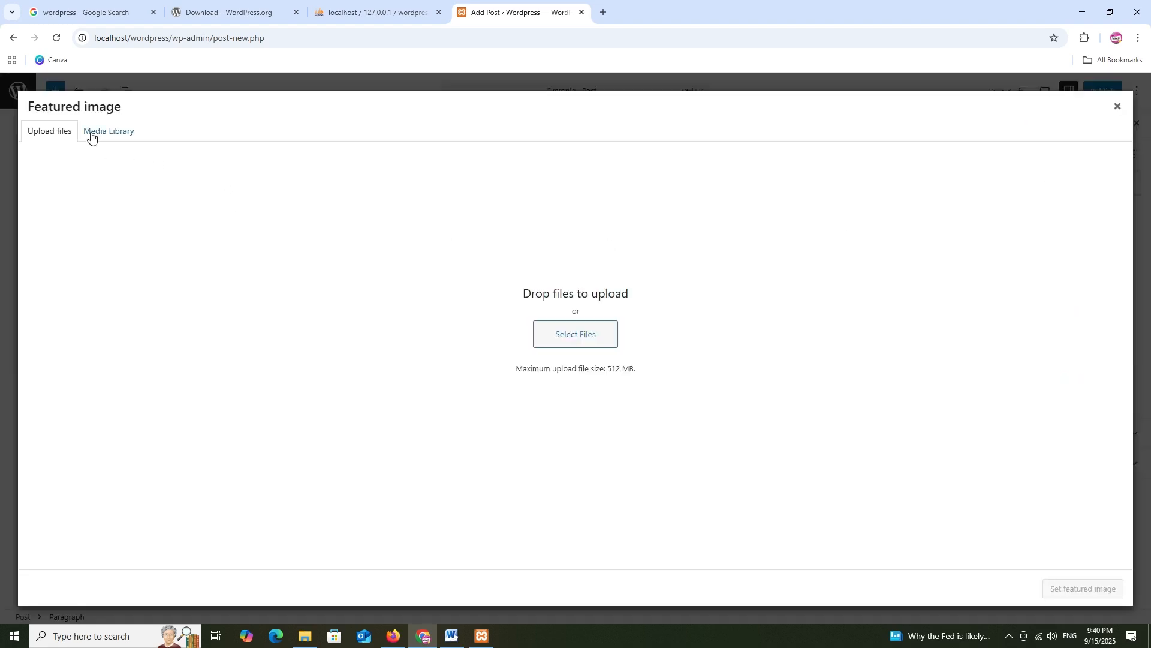
{"action": "left_click", "coordinate": [495, 365]}
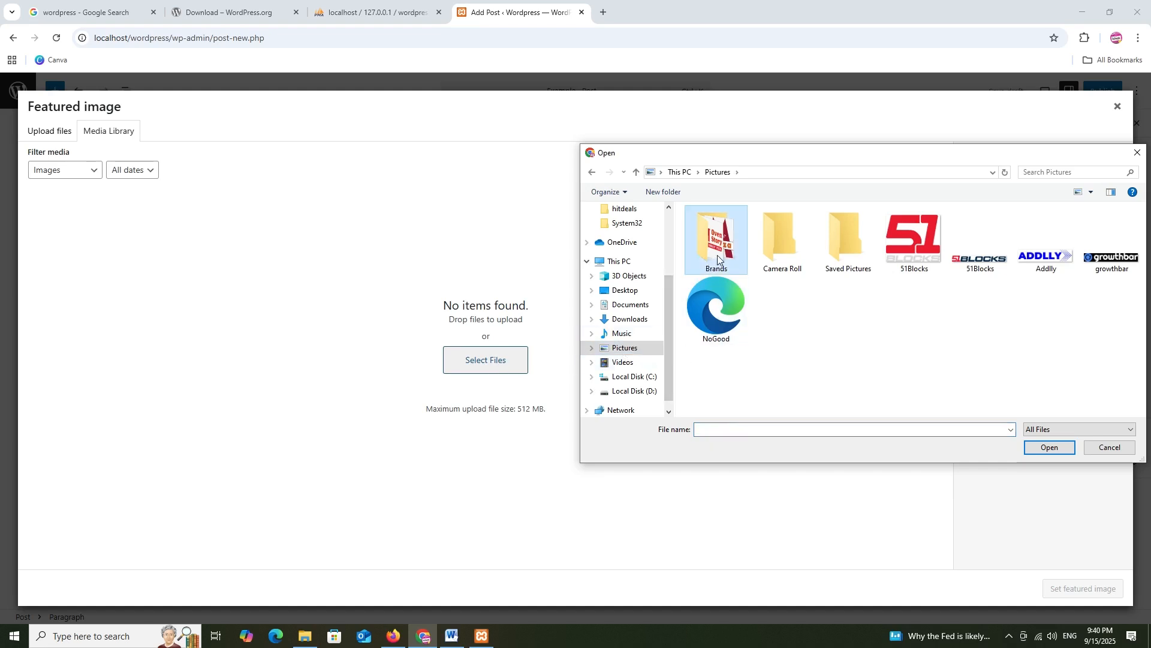
{"action": "double_click", "coordinate": [717, 239]}
{"action": "scroll", "coordinate": [746, 279], "scroll_direction": "down", "scroll_amount": 5}
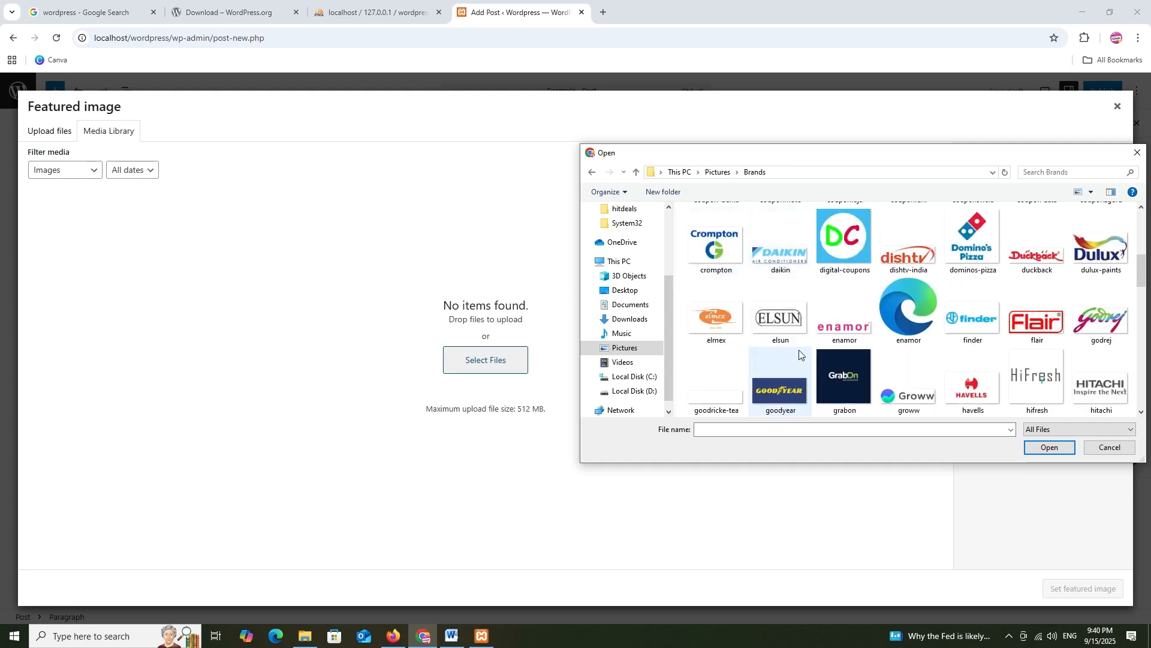
{"action": "left_click", "coordinate": [831, 395]}
{"action": "left_click", "coordinate": [1050, 447]}
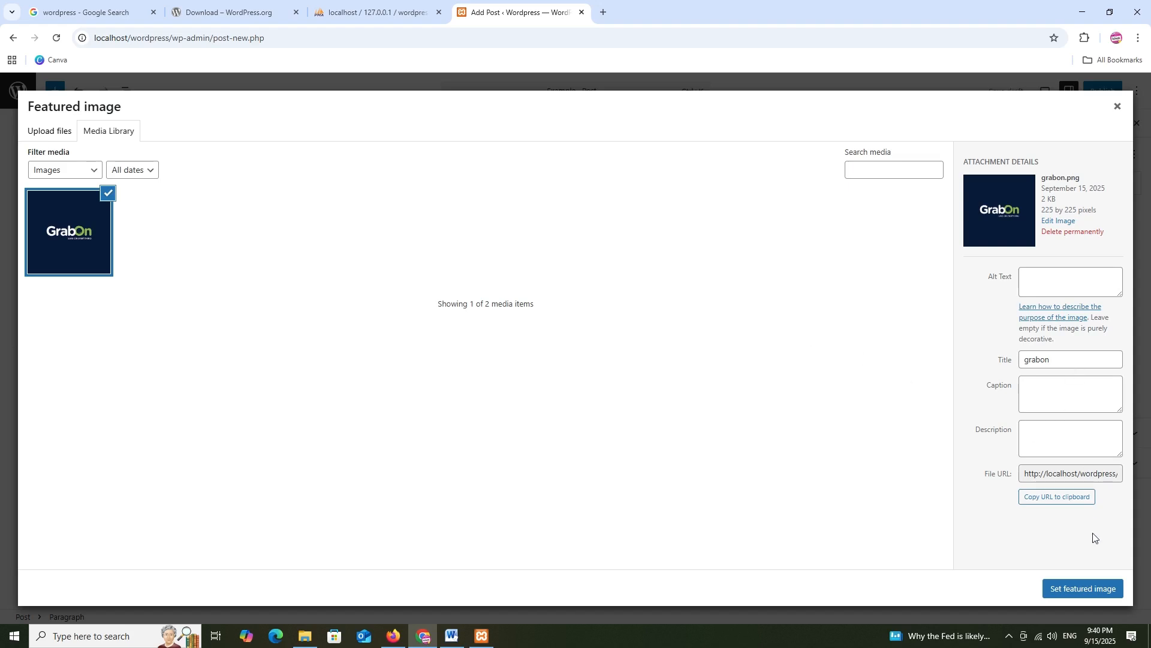
{"action": "left_click", "coordinate": [1081, 589]}
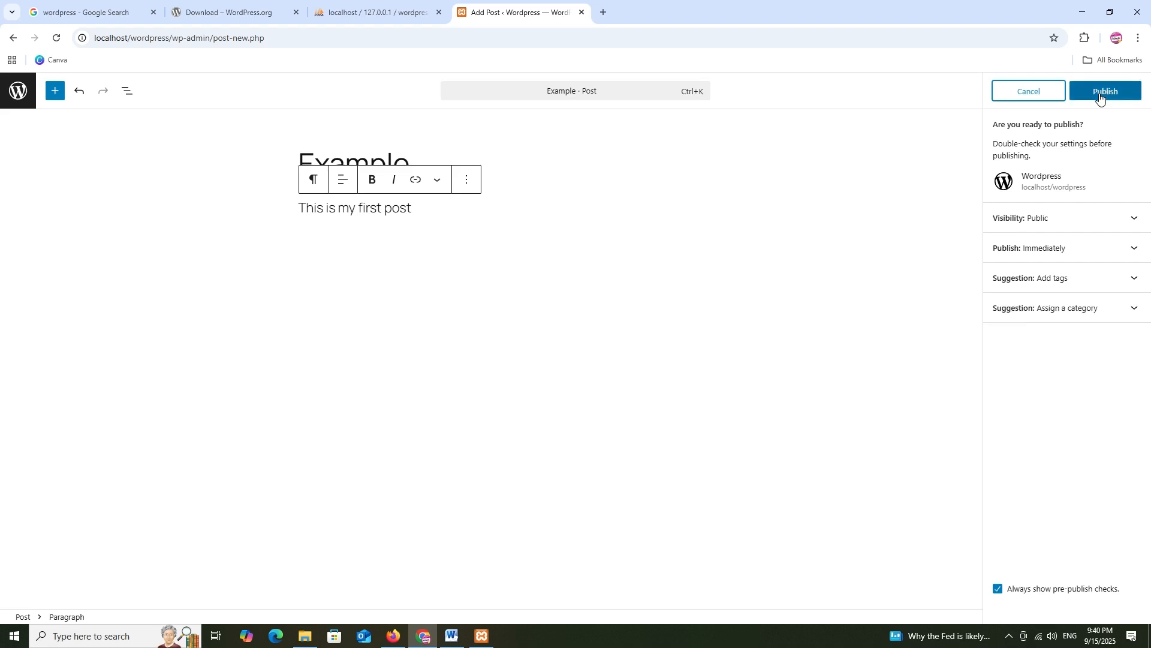
Publish the Example post and open the published post in a new tab
{"action": "left_click", "coordinate": [1101, 97]}
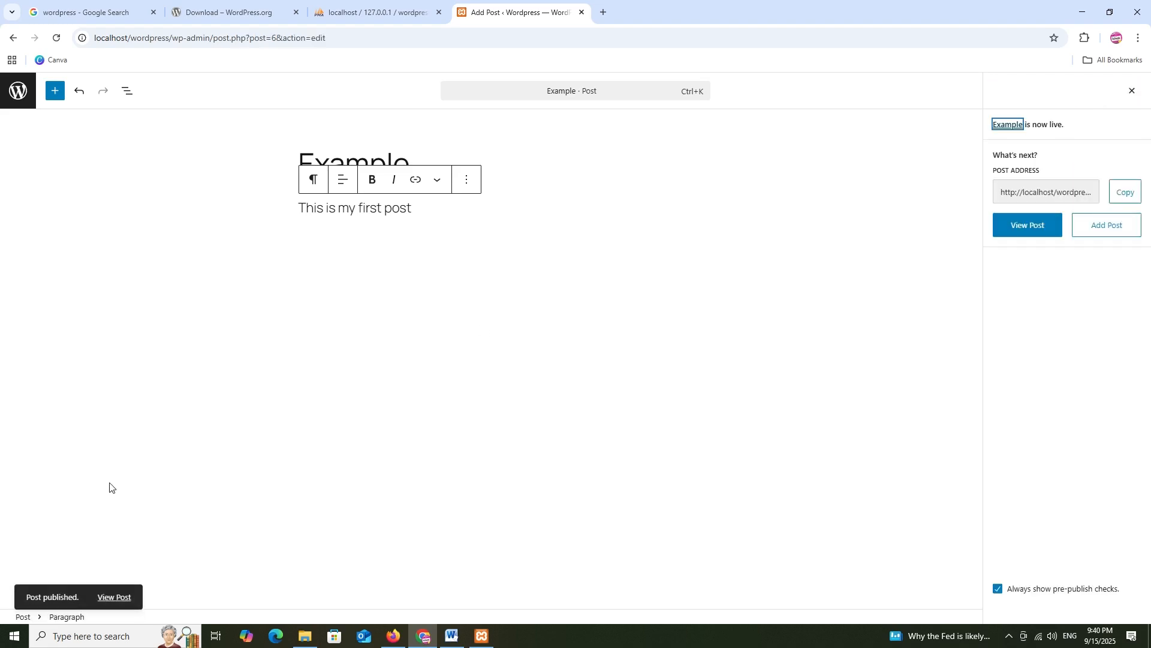
{"action": "right_click", "coordinate": [117, 598]}
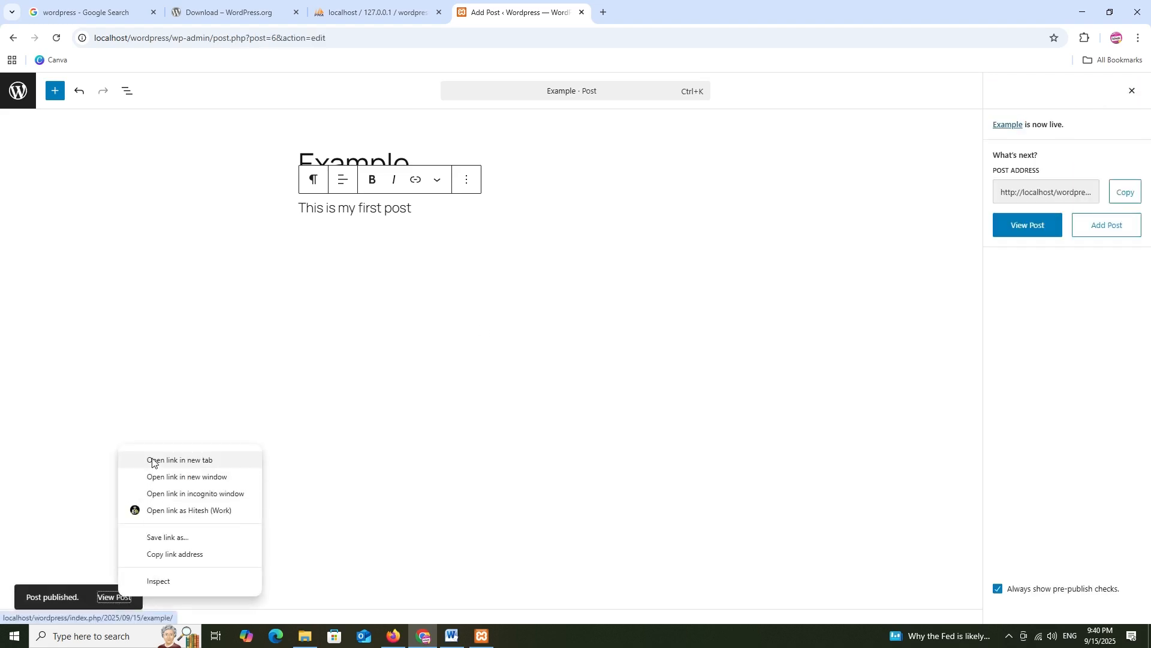
{"action": "left_click", "coordinate": [180, 460]}
Review the published post page, then go back to the admin Posts list
{"action": "left_click", "coordinate": [639, 9]}
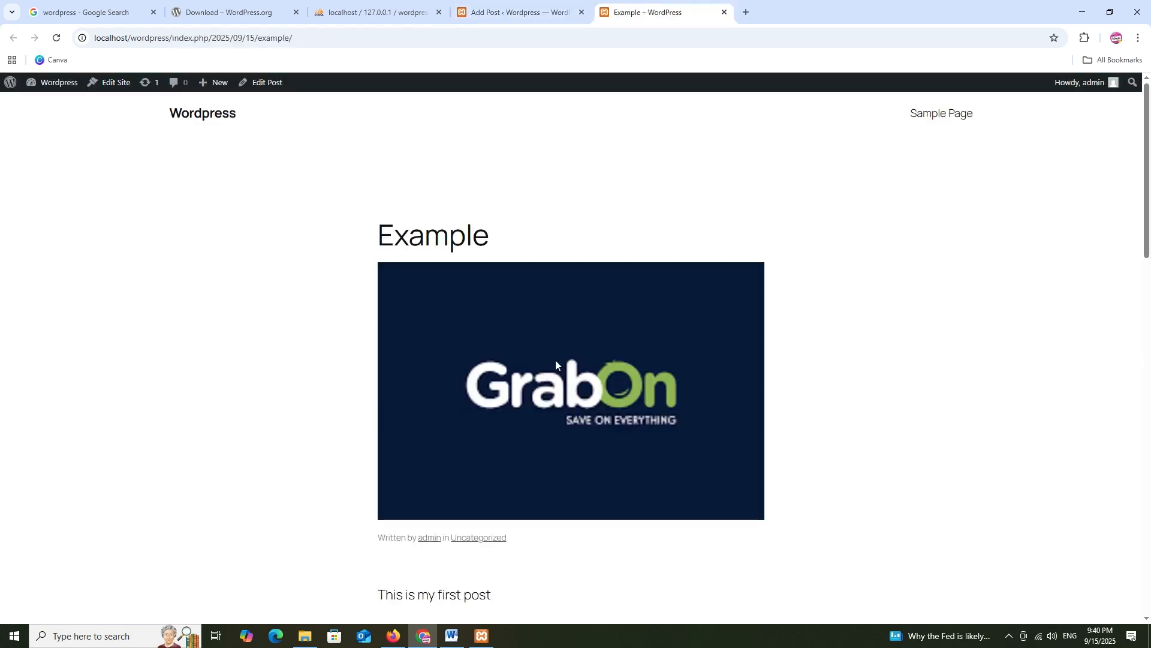
{"action": "scroll", "coordinate": [528, 273], "scroll_direction": "down", "scroll_amount": 18}
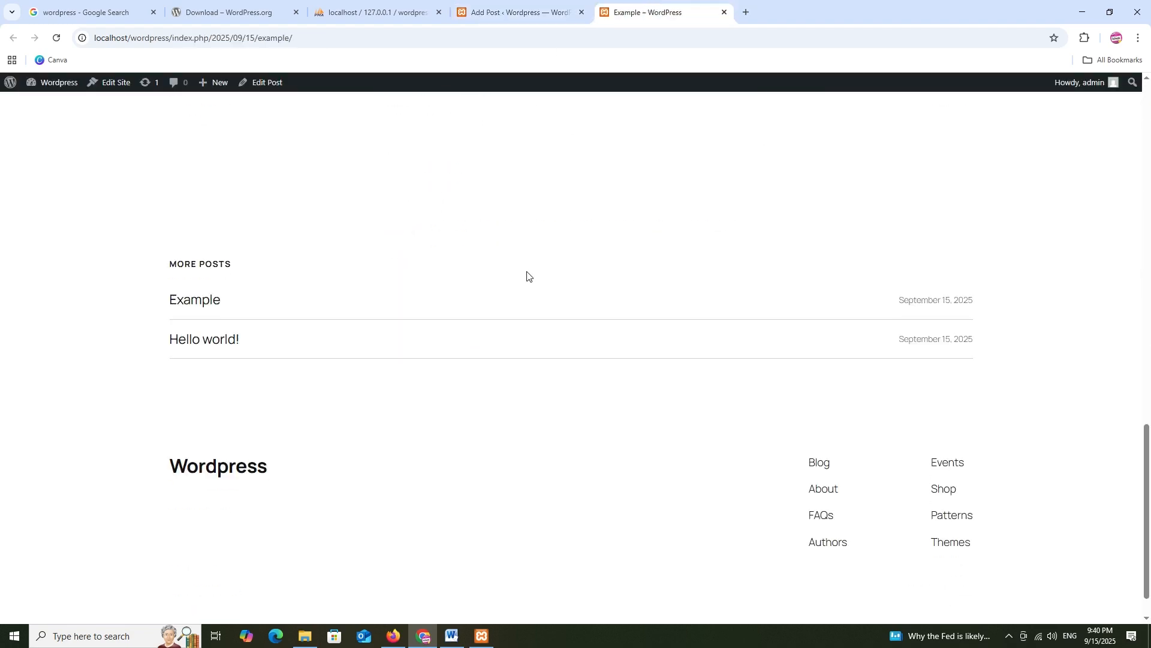
{"action": "scroll", "coordinate": [528, 273], "scroll_direction": "up", "scroll_amount": 5}
{"action": "left_click", "coordinate": [506, 9]}
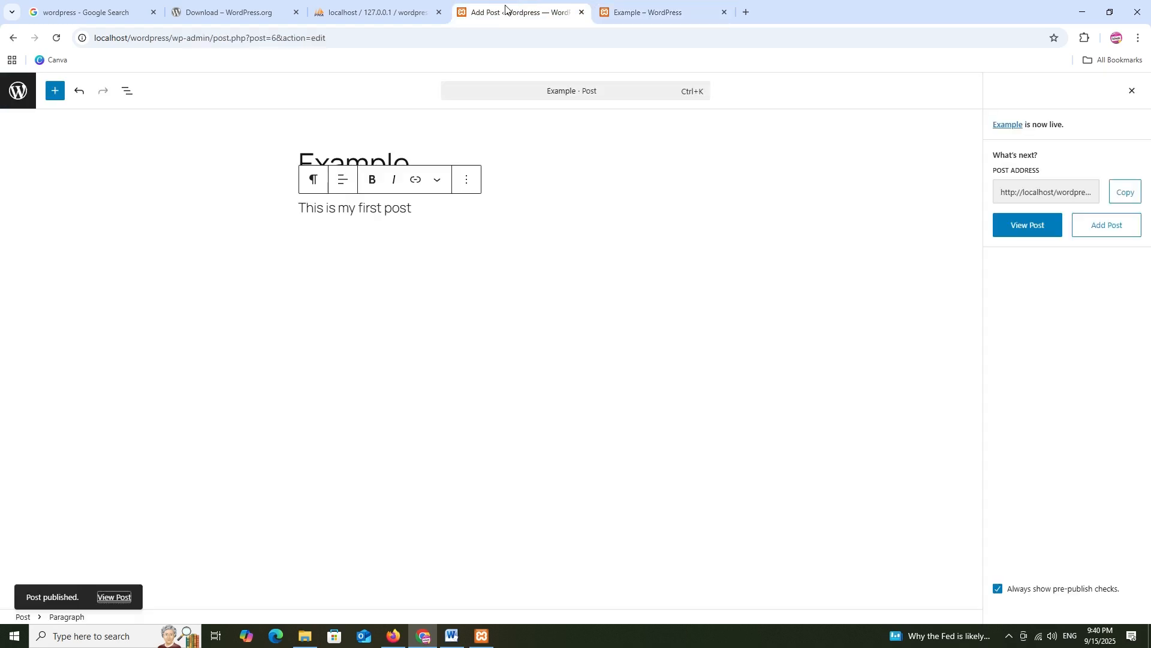
{"action": "left_click", "coordinate": [18, 90]}
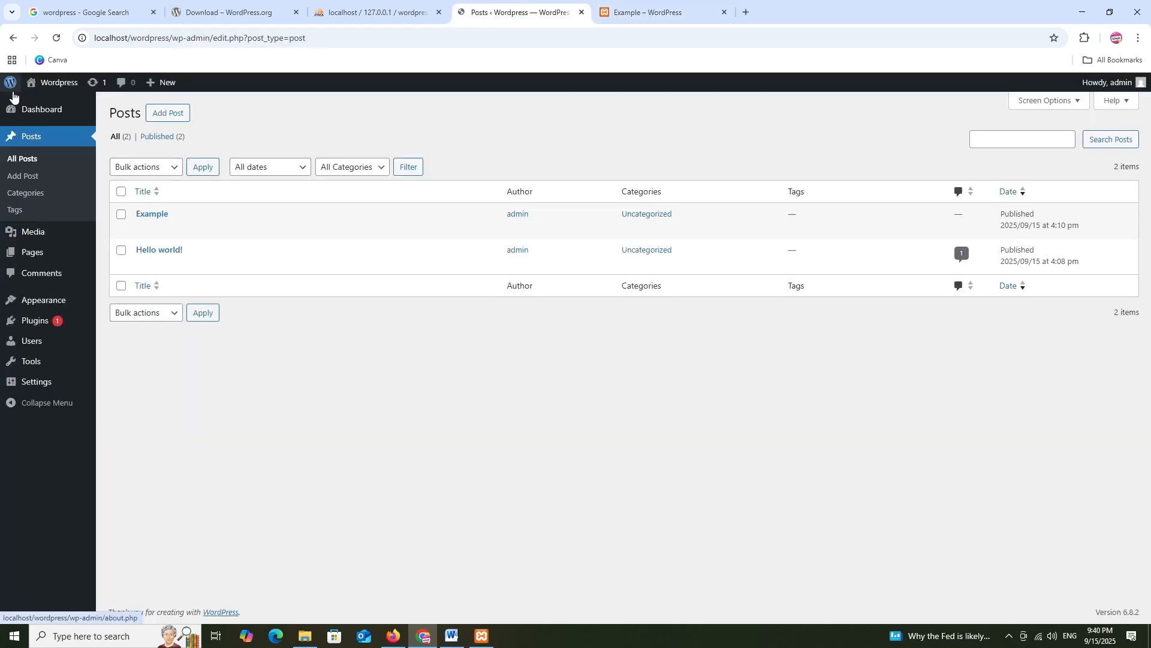
Add a new category named Brands with slug brands
{"action": "mouse_move", "coordinate": [193, 230]}
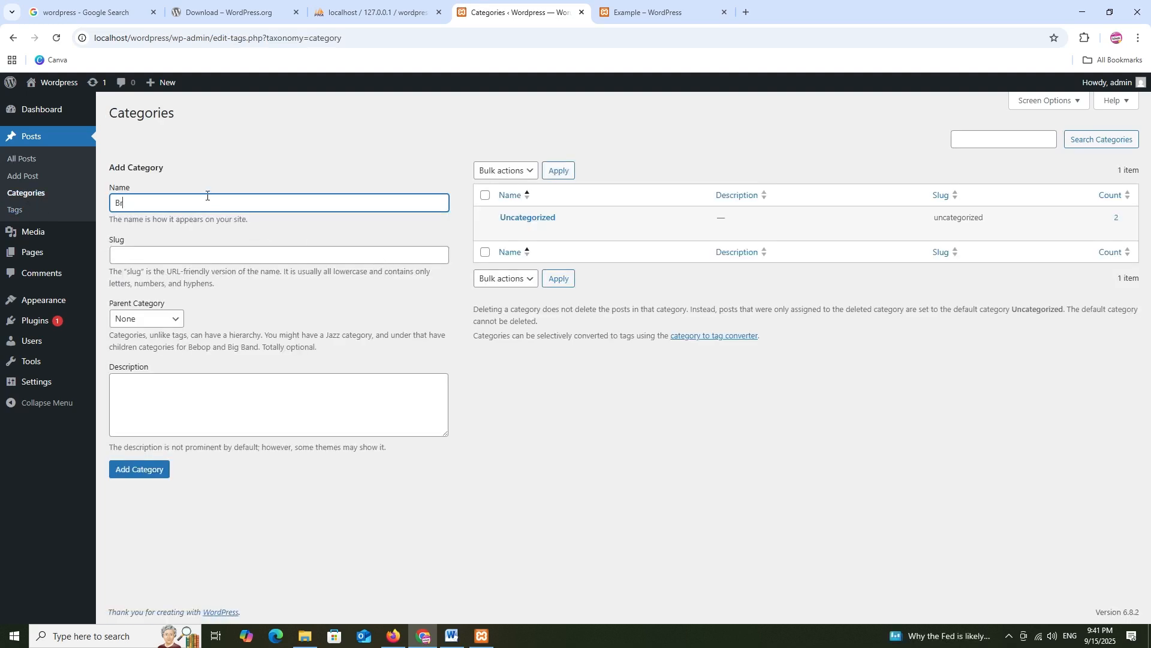
{"action": "double_click", "coordinate": [193, 193]}
{"action": "key", "text": "ctrl+c"}
{"action": "key", "text": "Tab"}
{"action": "key", "text": "ctrl+v"}
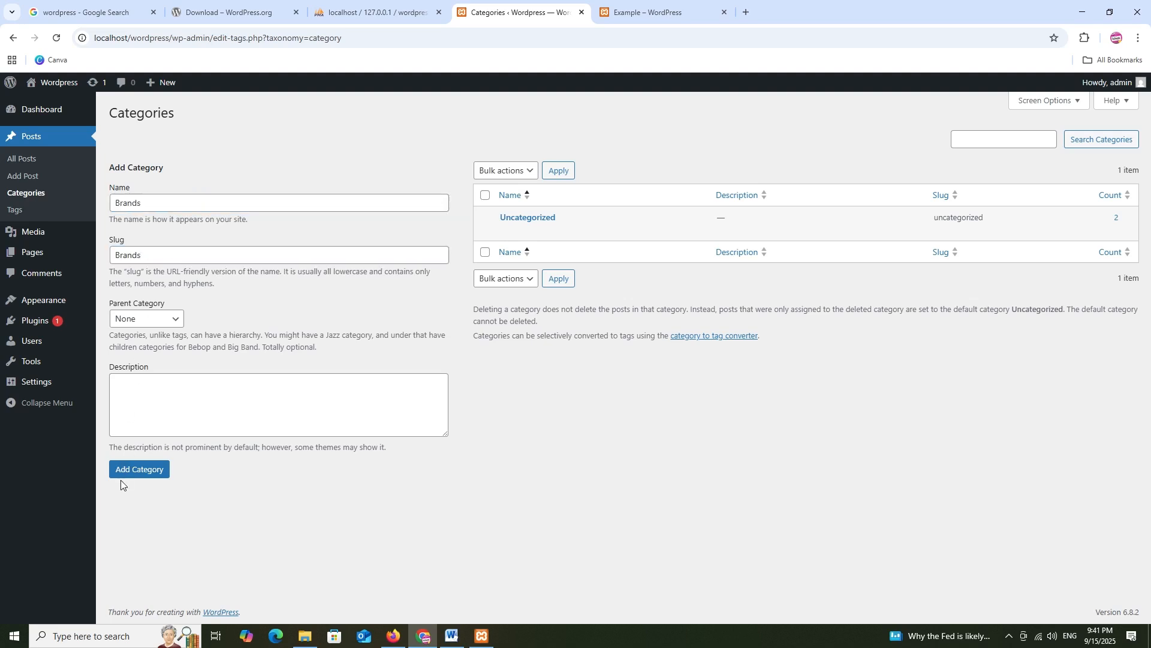
{"action": "left_click", "coordinate": [125, 473]}
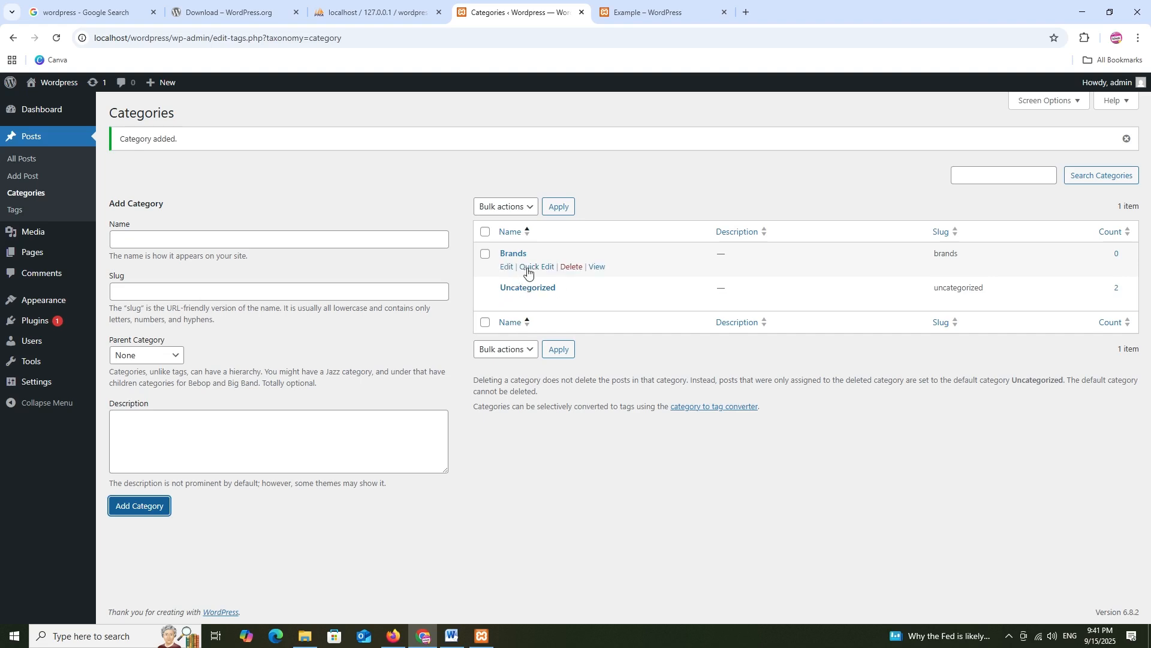
Quick Edit the Example post to file it under Brands instead of Uncategorized
{"action": "left_click", "coordinate": [18, 159]}
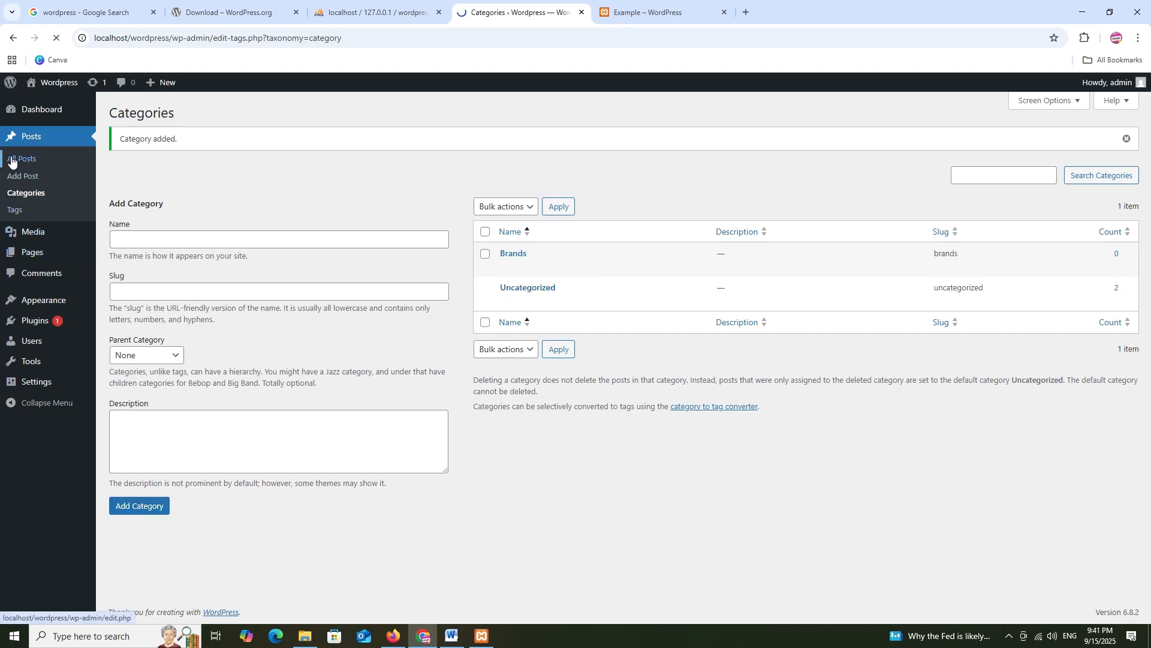
{"action": "left_click", "coordinate": [174, 229]}
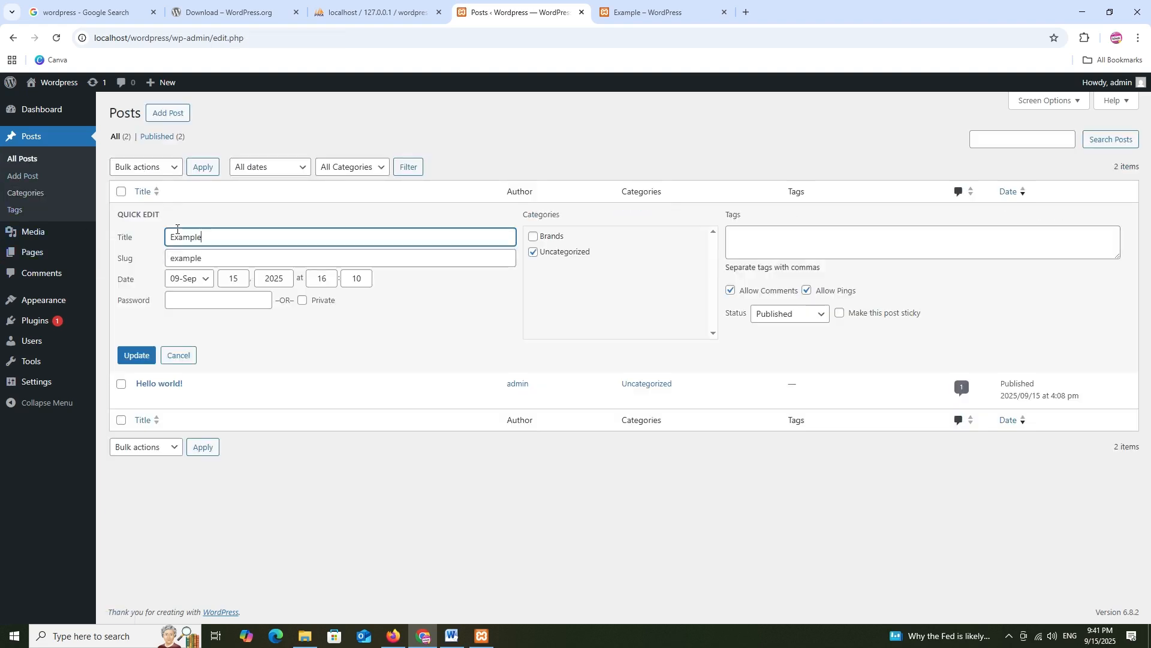
{"action": "left_click", "coordinate": [532, 236]}
{"action": "left_click", "coordinate": [533, 253]}
{"action": "left_click", "coordinate": [139, 356]}
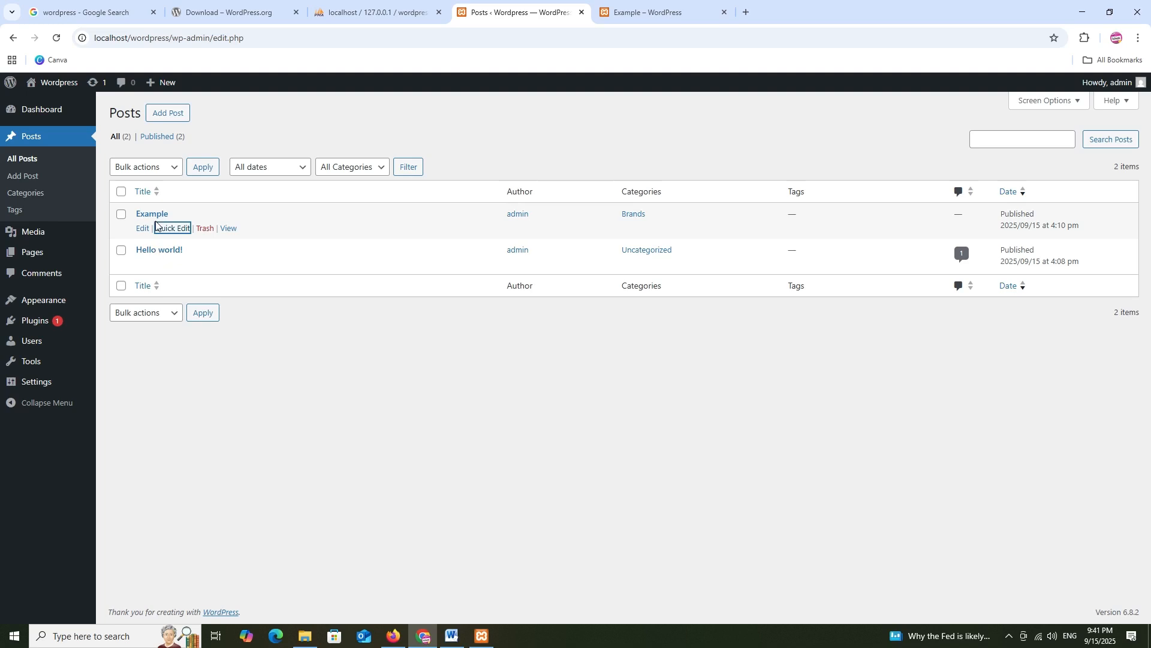
View the Example post and its Brands archive in new tabs, then close both tabs
{"action": "right_click", "coordinate": [231, 229]}
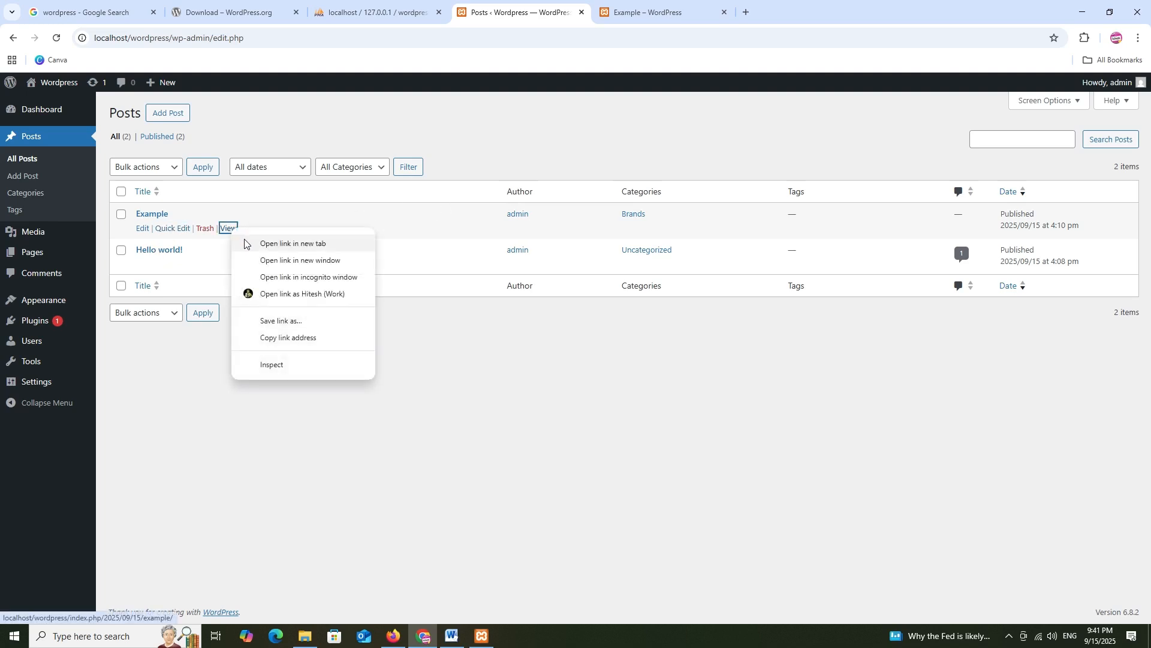
{"action": "left_click", "coordinate": [293, 244]}
{"action": "left_click", "coordinate": [806, 12]}
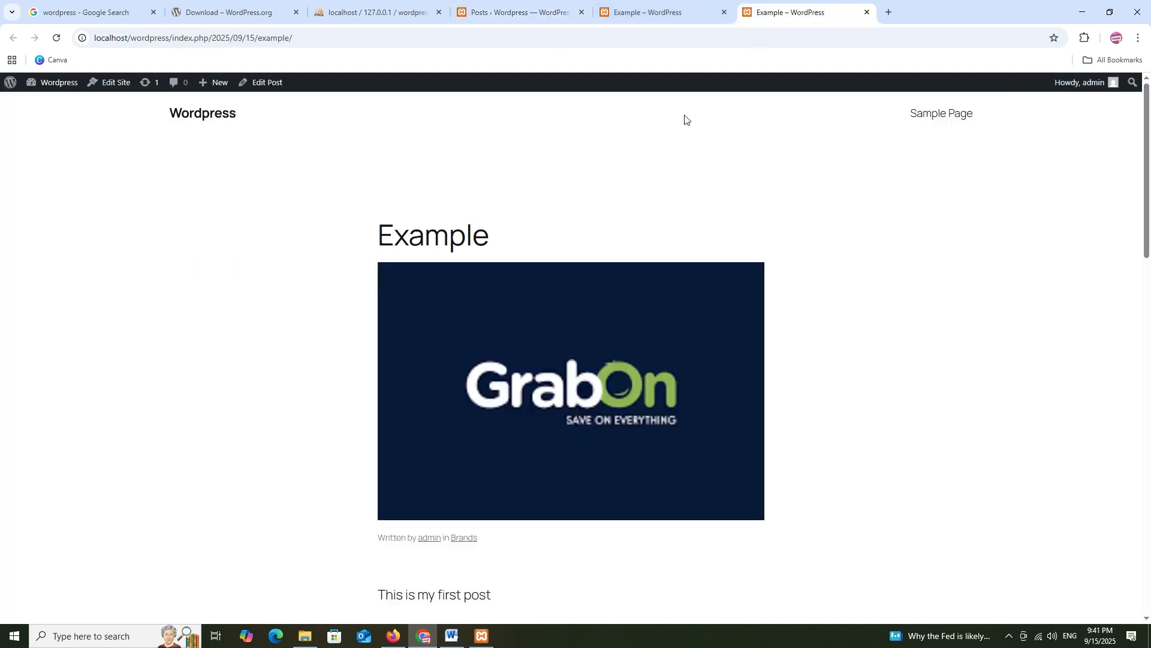
{"action": "scroll", "coordinate": [593, 206], "scroll_direction": "down", "scroll_amount": 5}
{"action": "scroll", "coordinate": [593, 206], "scroll_direction": "up", "scroll_amount": 2}
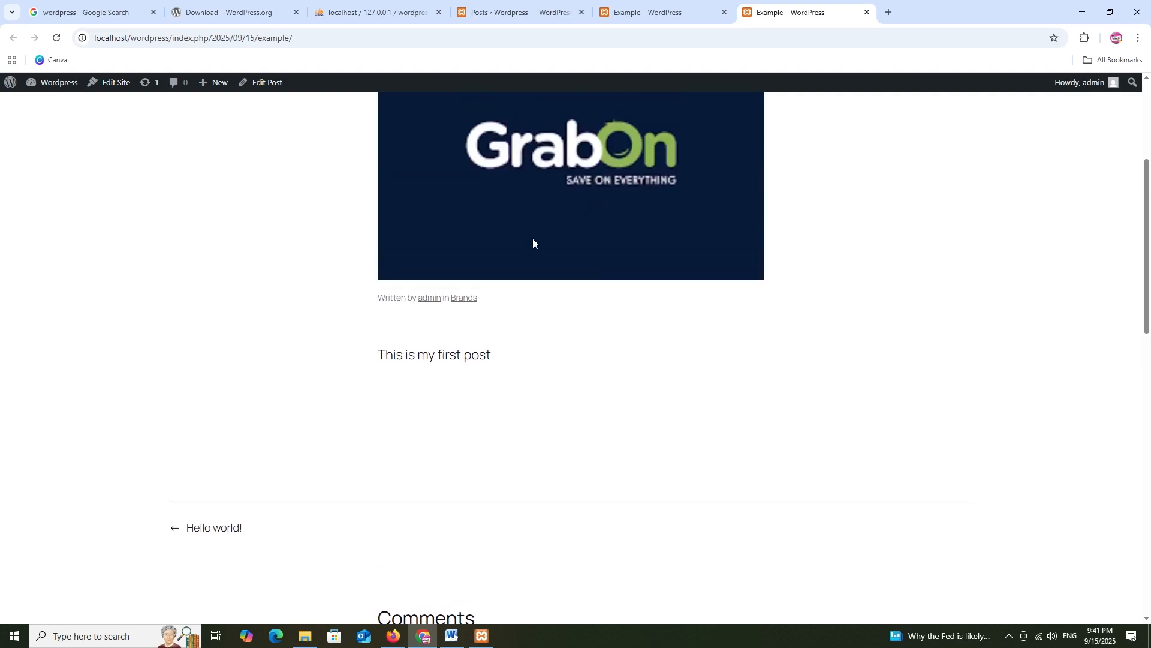
{"action": "left_click", "coordinate": [462, 297]}
{"action": "scroll", "coordinate": [473, 282], "scroll_direction": "down", "scroll_amount": 6}
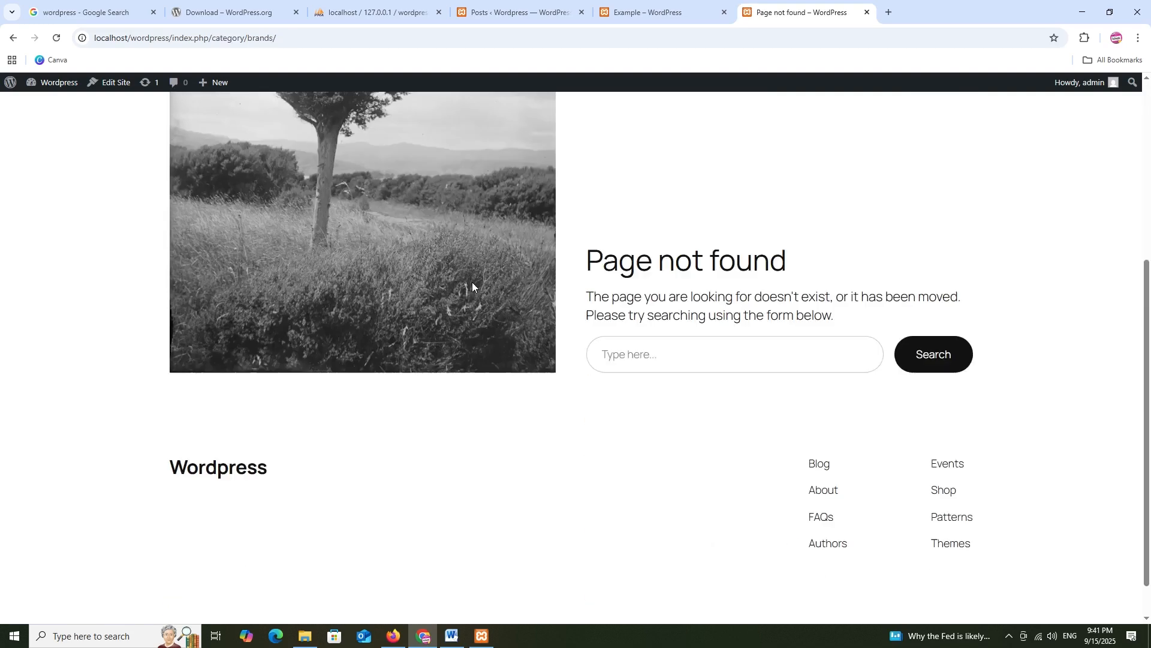
{"action": "scroll", "coordinate": [473, 281], "scroll_direction": "up", "scroll_amount": 6}
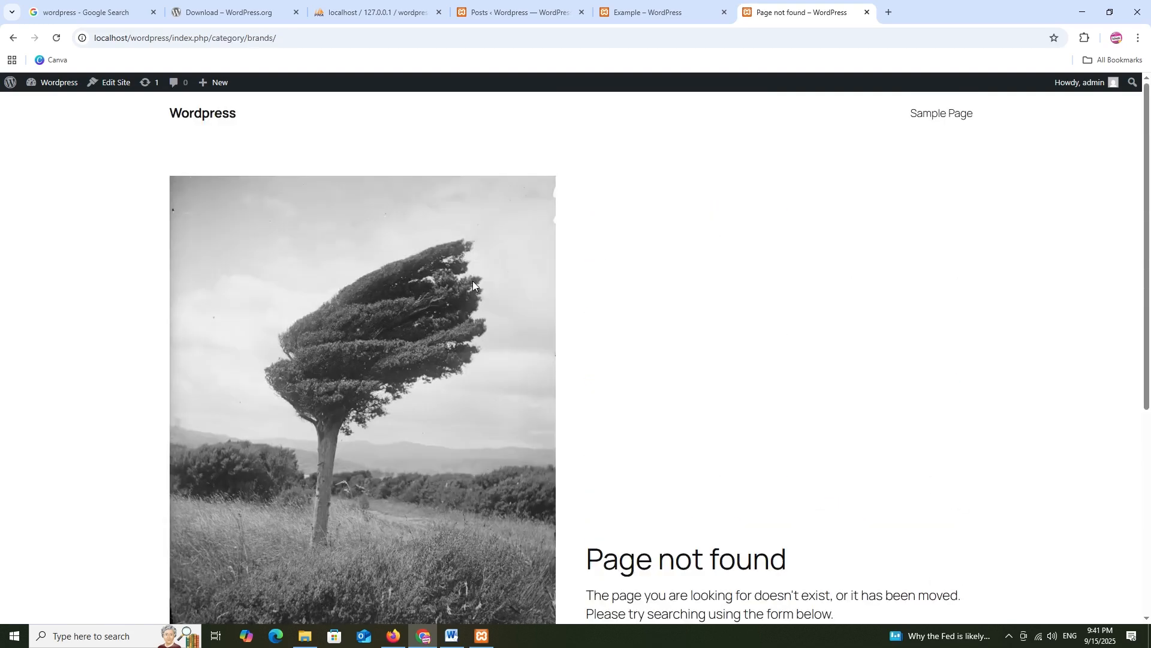
{"action": "left_click", "coordinate": [868, 12]}
{"action": "left_click", "coordinate": [724, 12]}
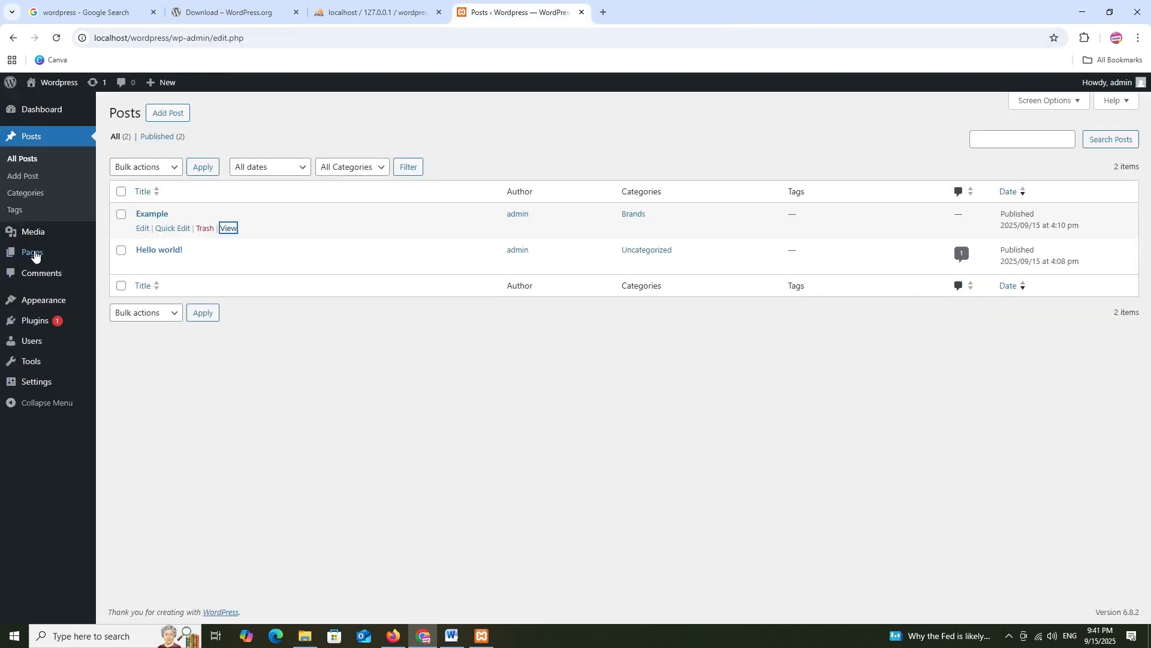
Open Media > Library from the admin sidebar
{"action": "mouse_move", "coordinate": [43, 237]}
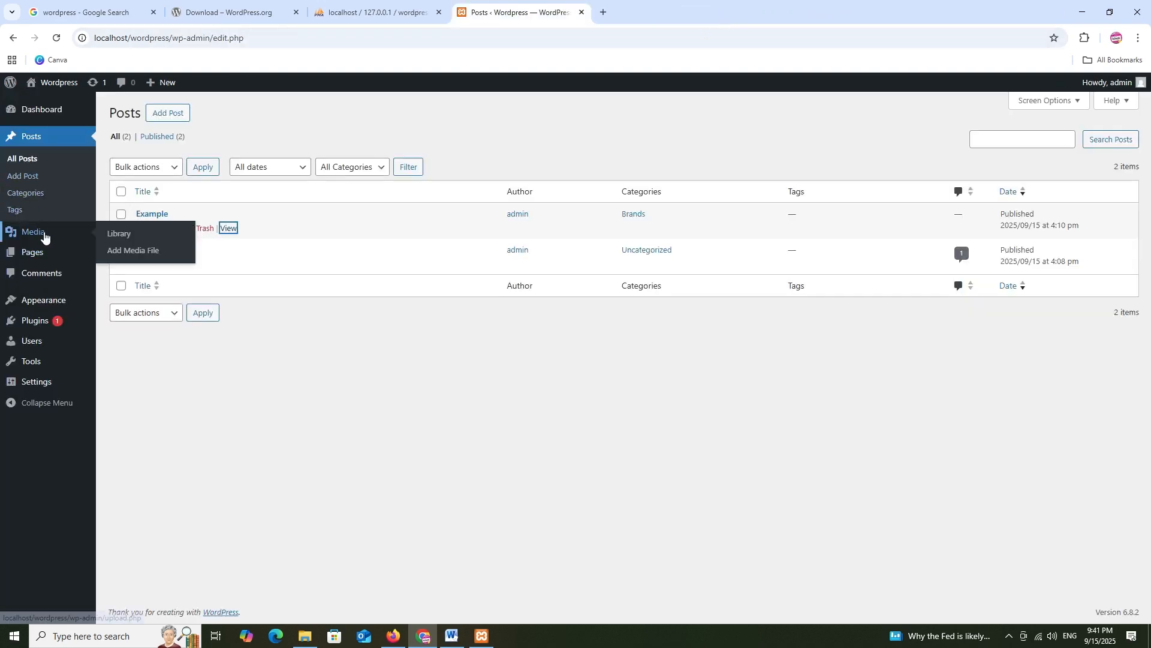
{"action": "left_click", "coordinate": [117, 233]}
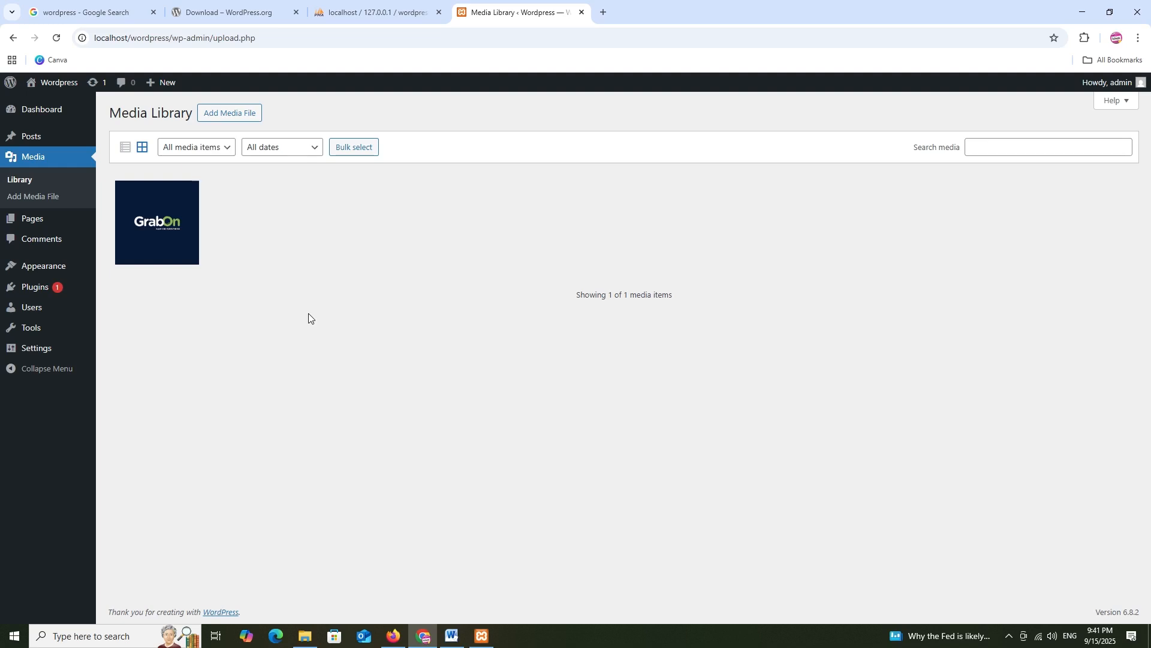
Find grabon in wordpress\wp-content\uploads\2025\09, then return to Chrome's Media Library
{"action": "left_click", "coordinate": [306, 635]}
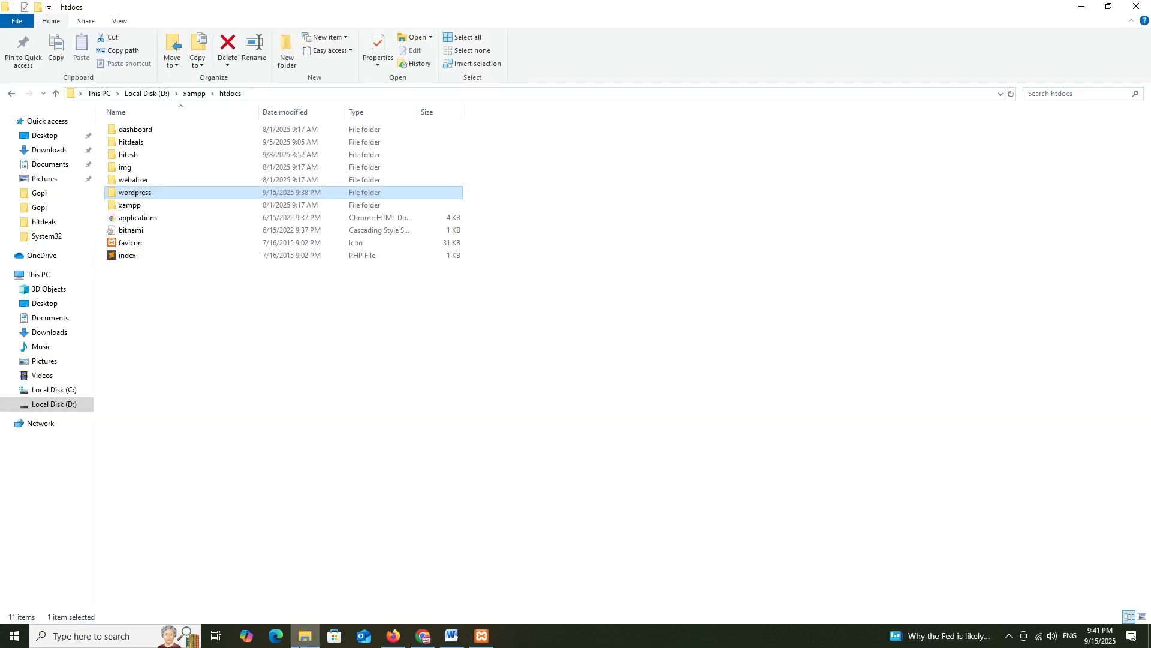
{"action": "double_click", "coordinate": [153, 192]}
{"action": "double_click", "coordinate": [147, 142]}
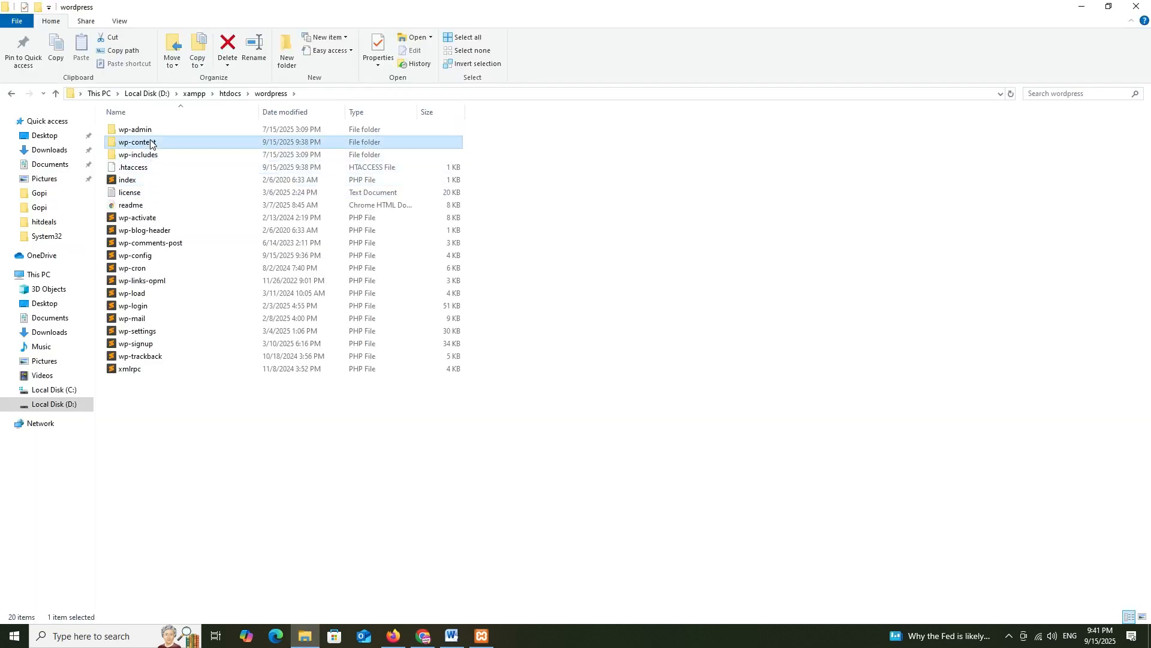
{"action": "double_click", "coordinate": [143, 157]}
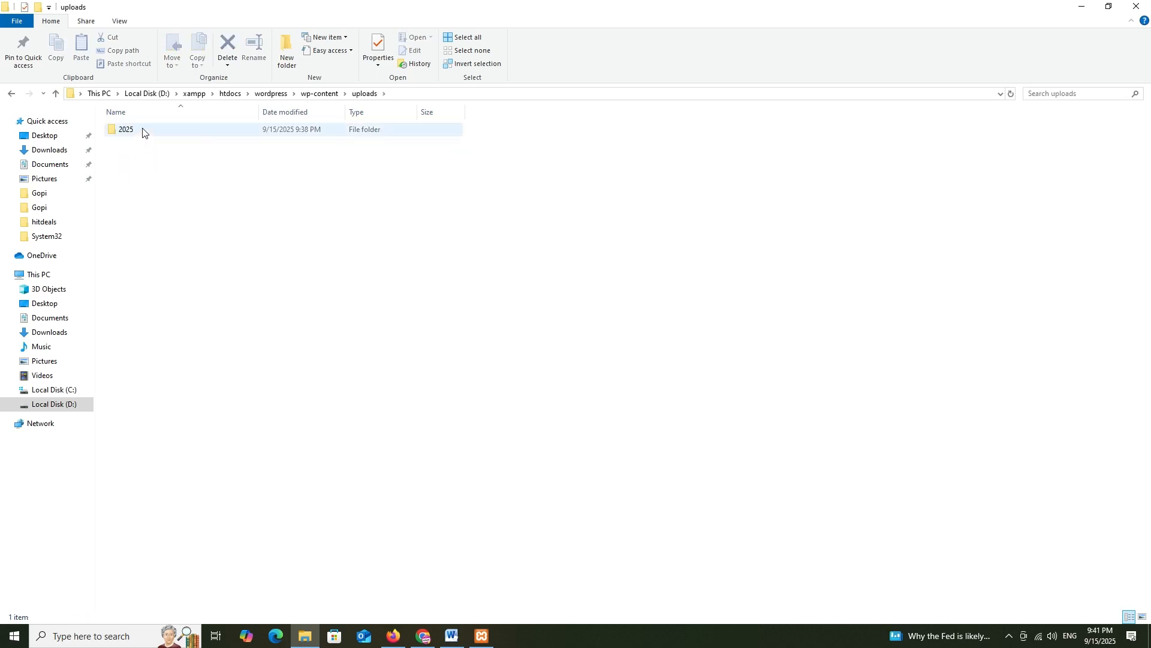
{"action": "double_click", "coordinate": [142, 130]}
{"action": "double_click", "coordinate": [143, 133]}
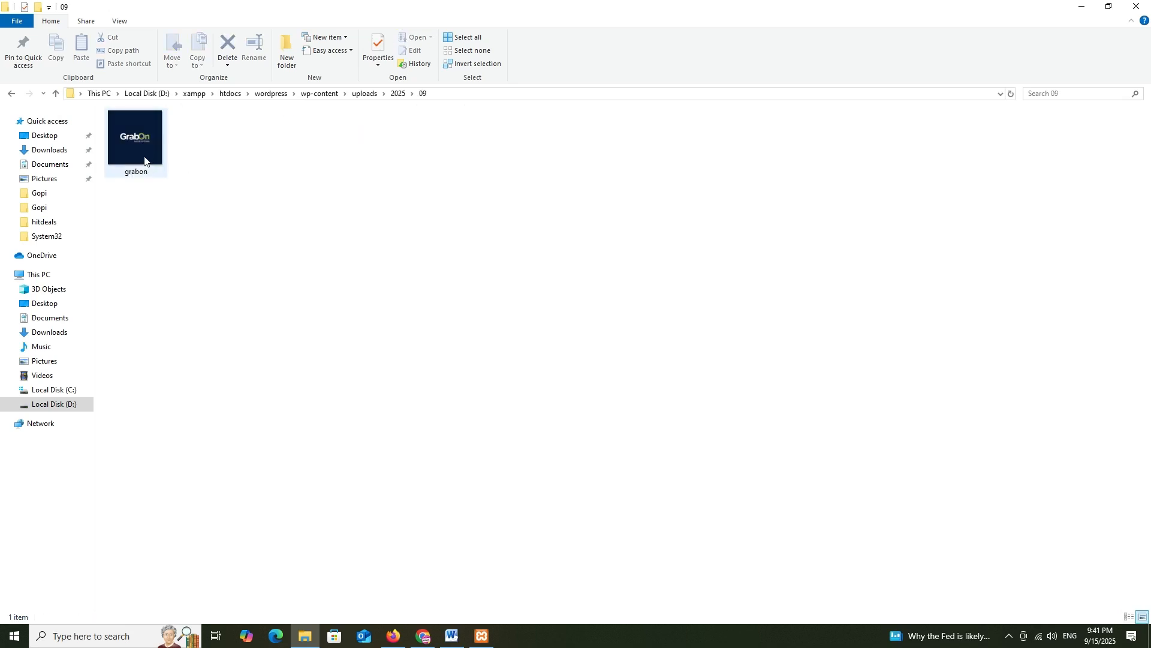
{"action": "left_click", "coordinate": [423, 636]}
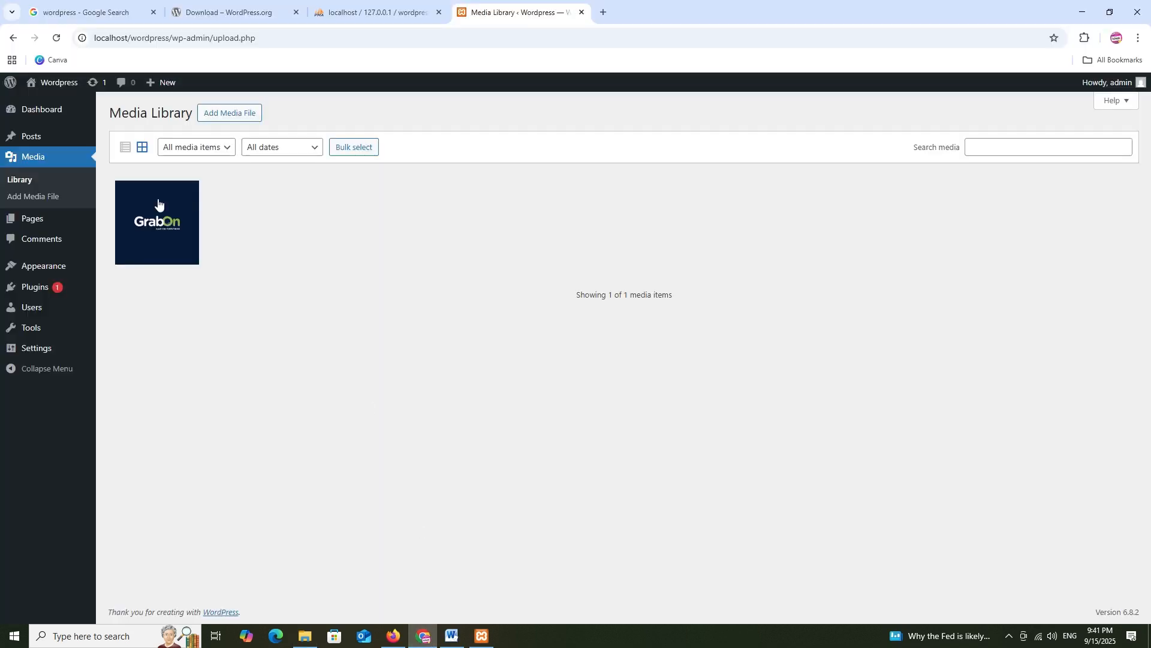
Open the All Pages list and open Sample Page in a new tab
{"action": "mouse_move", "coordinate": [69, 222]}
{"action": "left_click", "coordinate": [114, 219]}
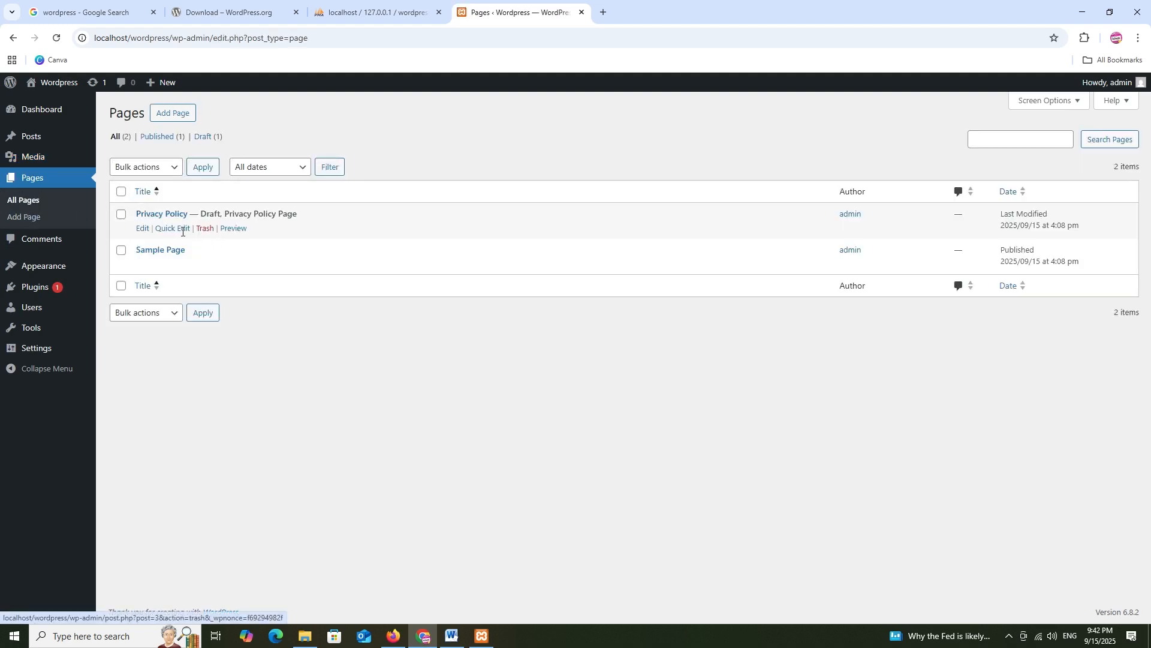
{"action": "right_click", "coordinate": [231, 266]}
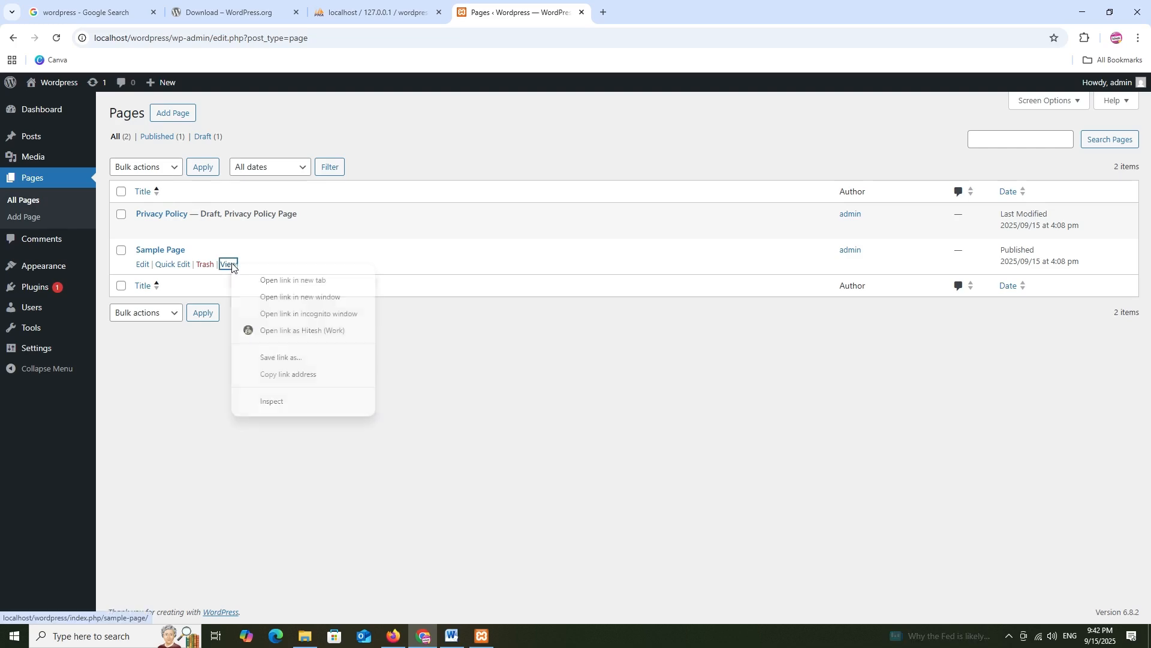
{"action": "left_click", "coordinate": [288, 280]}
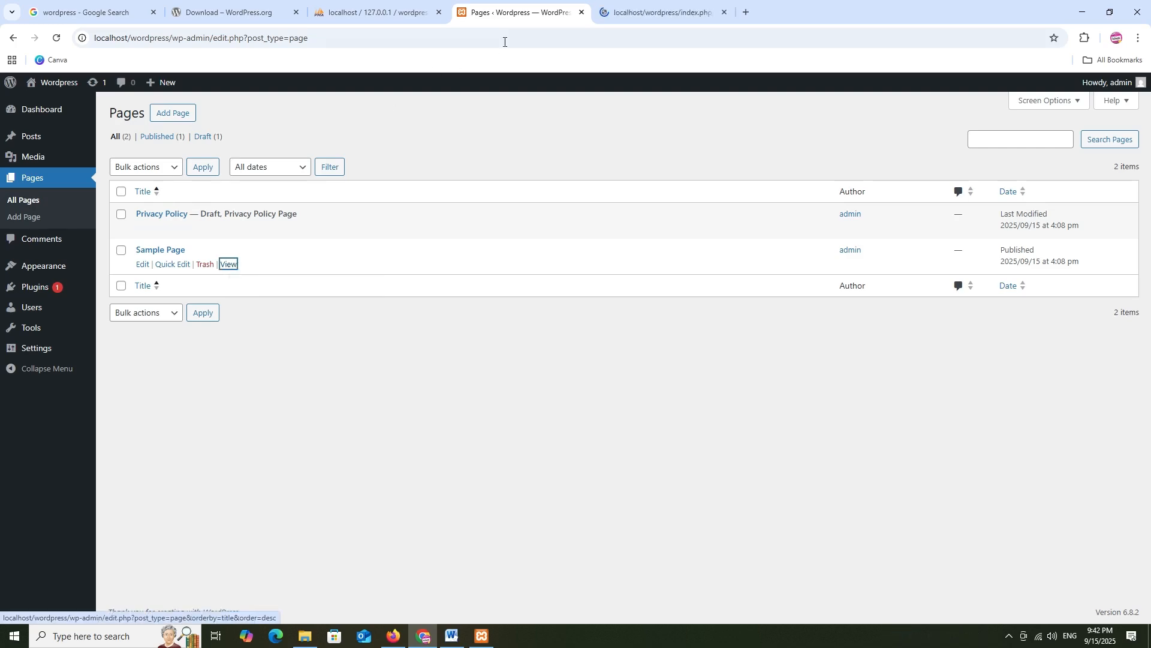
Check the Sample Page preview, close it, and open Add Page in a new tab
{"action": "left_click", "coordinate": [645, 2]}
{"action": "scroll", "coordinate": [334, 278], "scroll_direction": "down", "scroll_amount": 6}
{"action": "scroll", "coordinate": [419, 210], "scroll_direction": "up", "scroll_amount": 6}
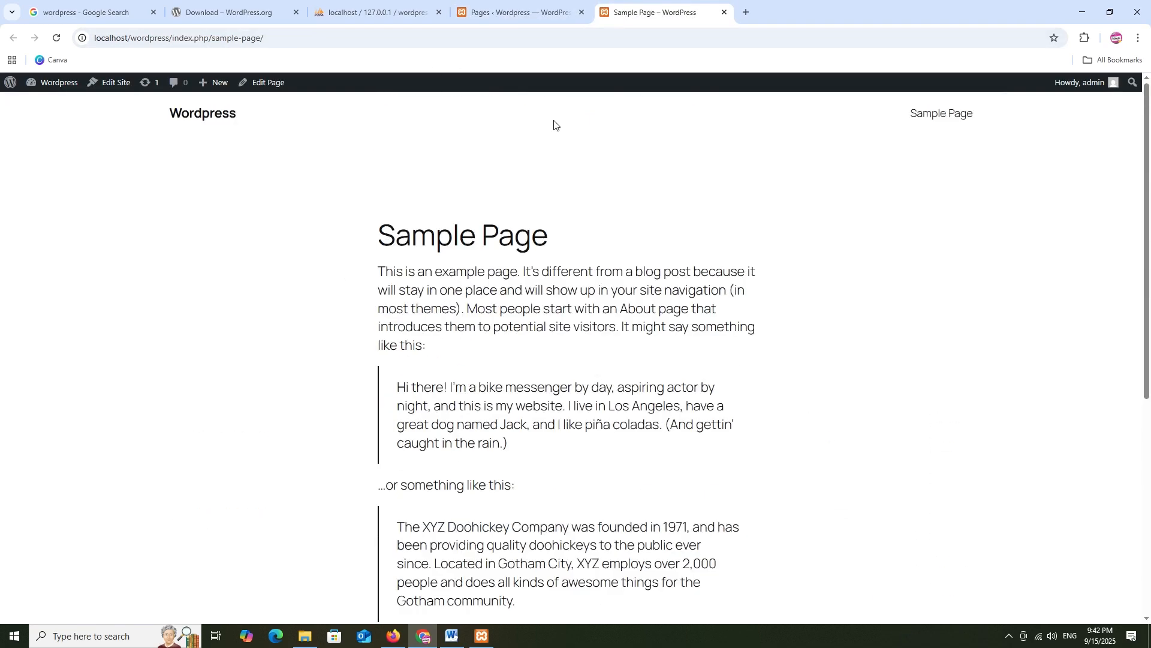
{"action": "left_click", "coordinate": [724, 12]}
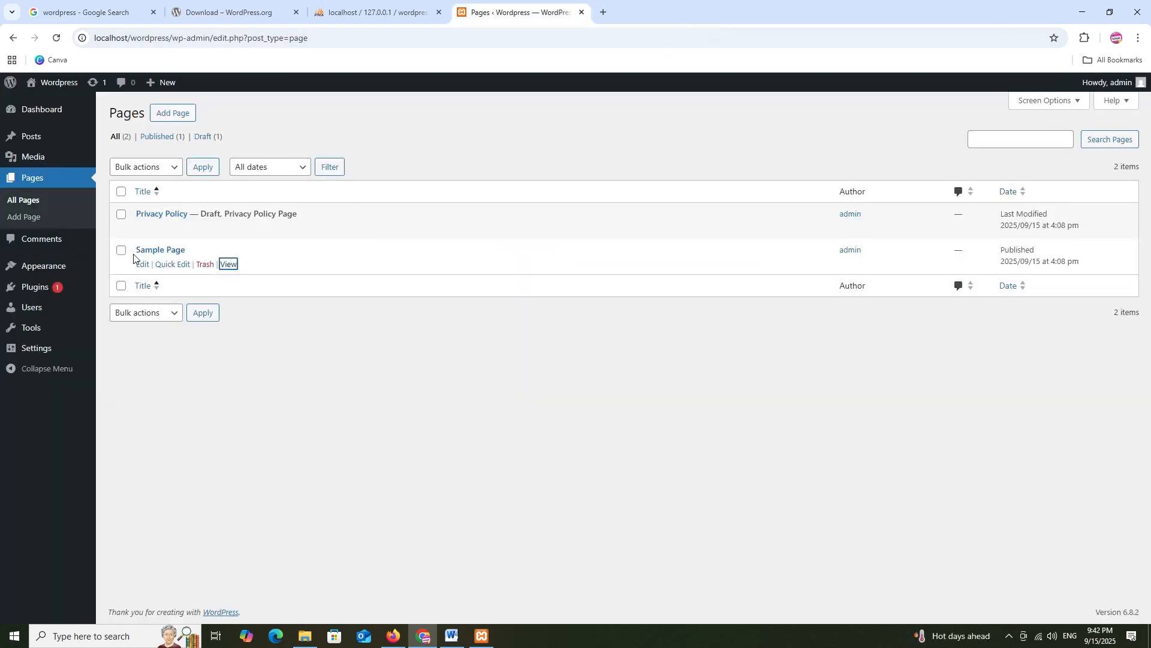
{"action": "right_click", "coordinate": [31, 217]}
{"action": "left_click", "coordinate": [90, 235]}
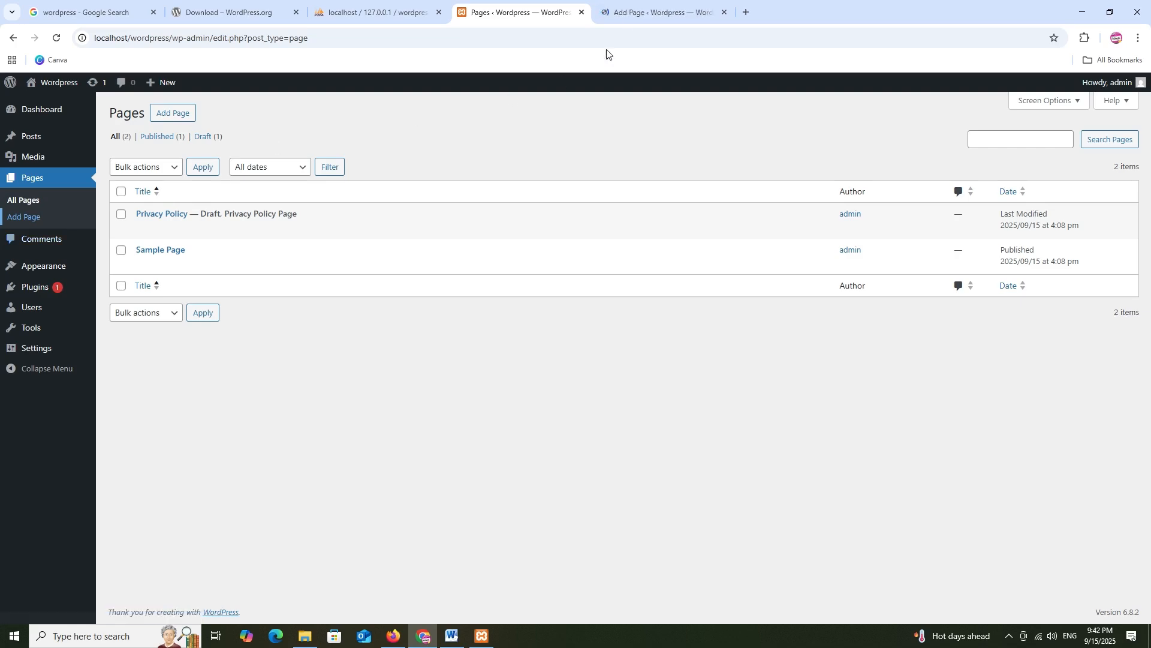
Start a blank new page titled 'Contact'
{"action": "left_click", "coordinate": [645, 2]}
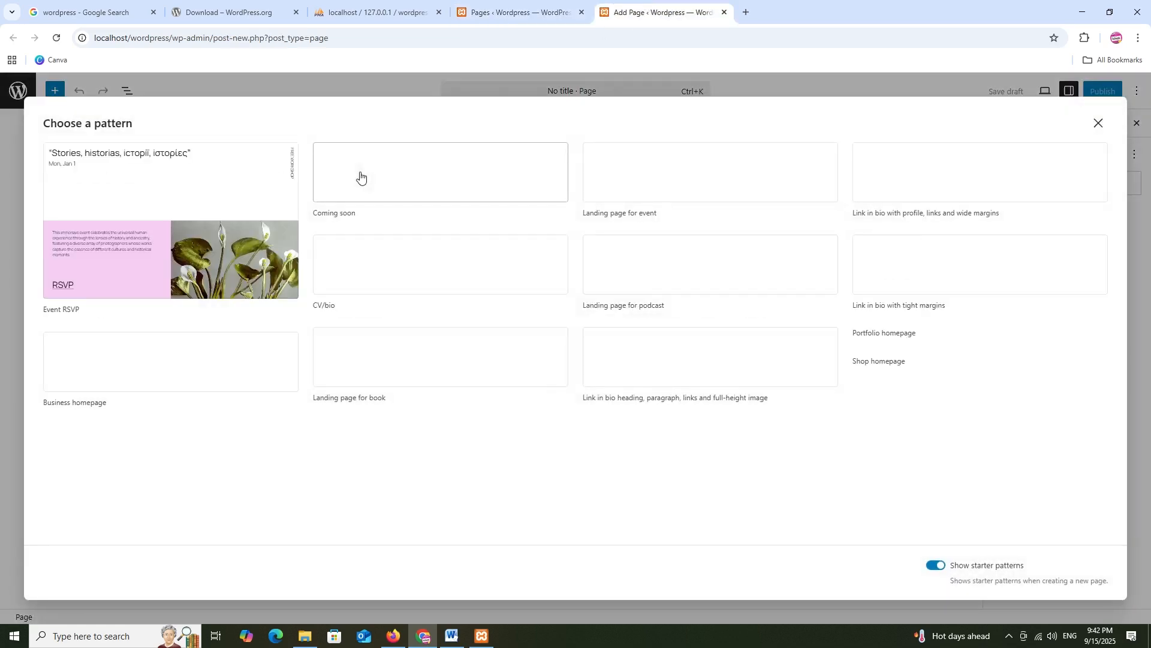
{"action": "left_click", "coordinate": [1094, 123]}
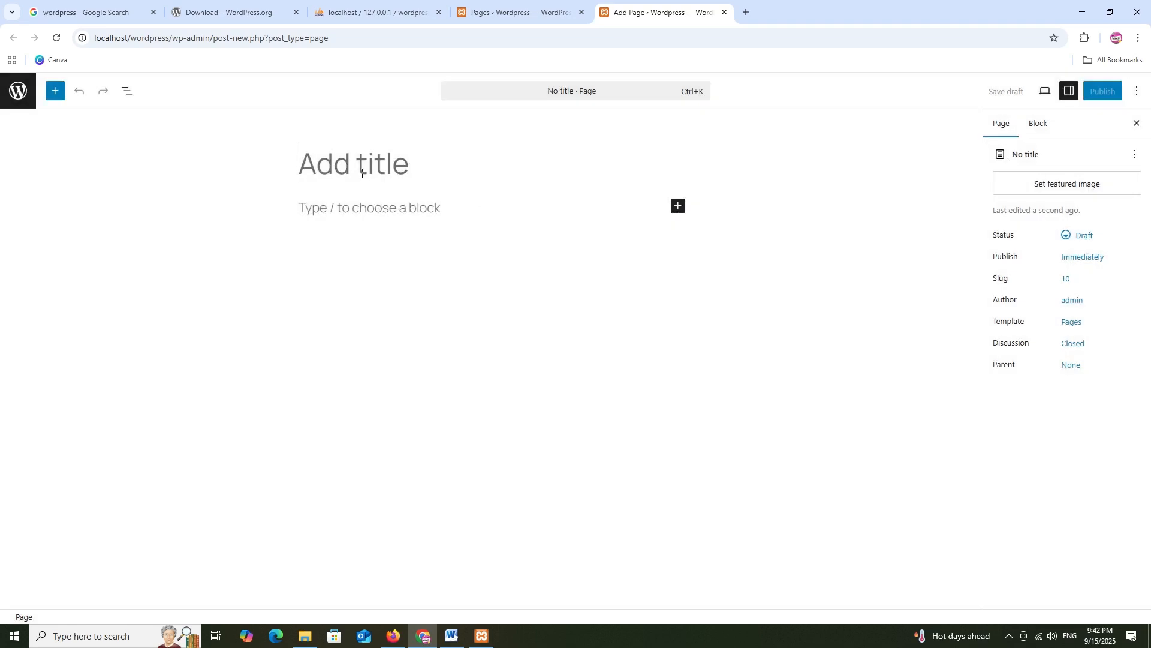
{"action": "type", "text": "Contact"}
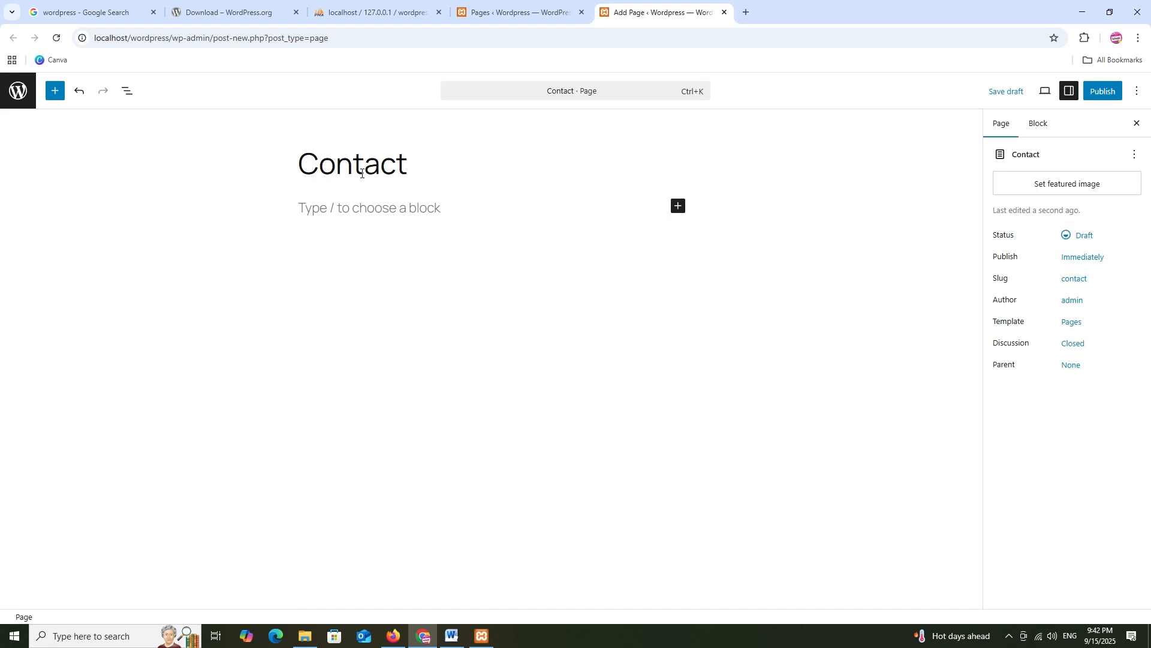
Add a Paragraph block from the full block library and begin typing 'This is'
{"action": "left_click", "coordinate": [678, 206]}
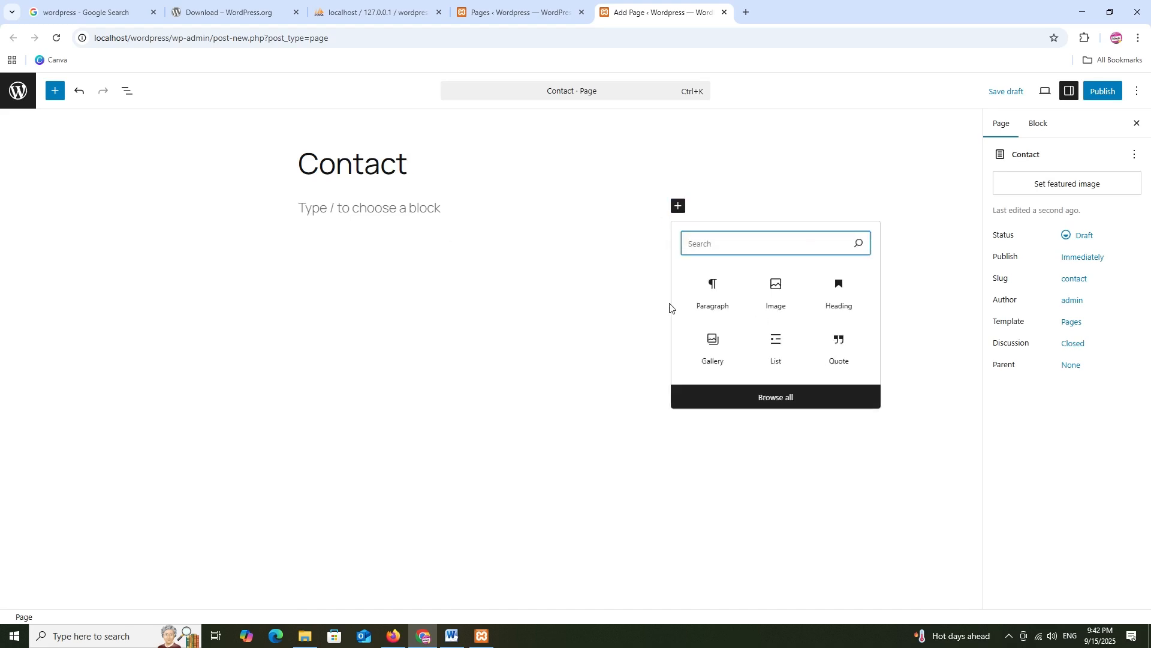
{"action": "left_click", "coordinate": [761, 395]}
{"action": "scroll", "coordinate": [90, 327], "scroll_direction": "down", "scroll_amount": 15}
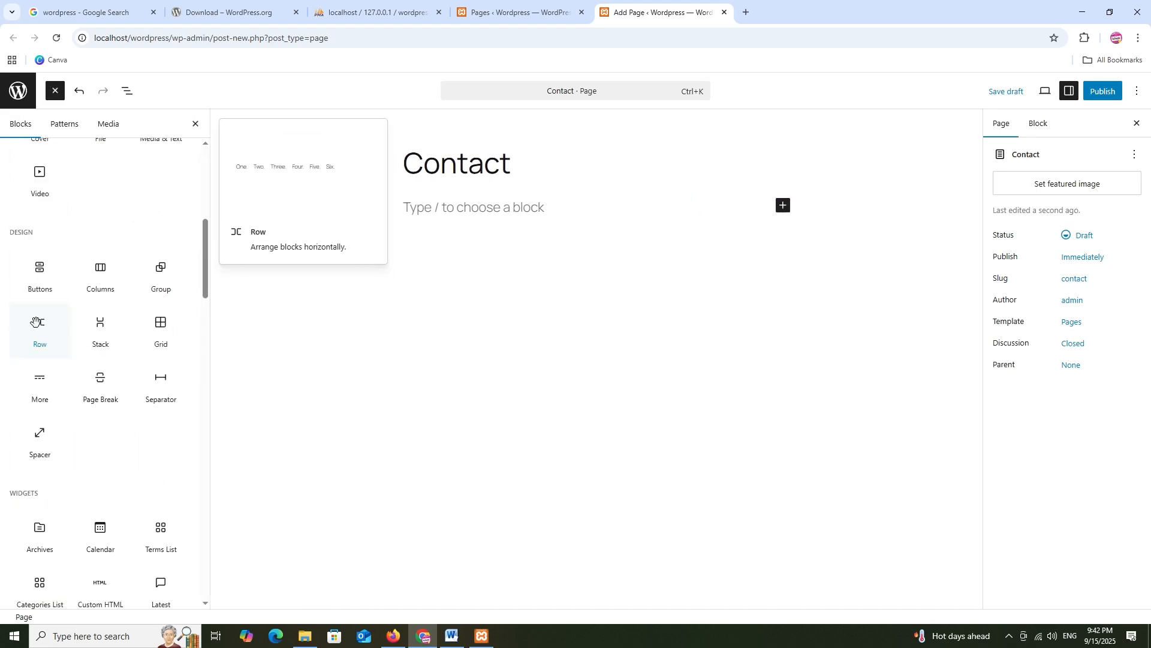
{"action": "scroll", "coordinate": [45, 322], "scroll_direction": "down", "scroll_amount": 1}
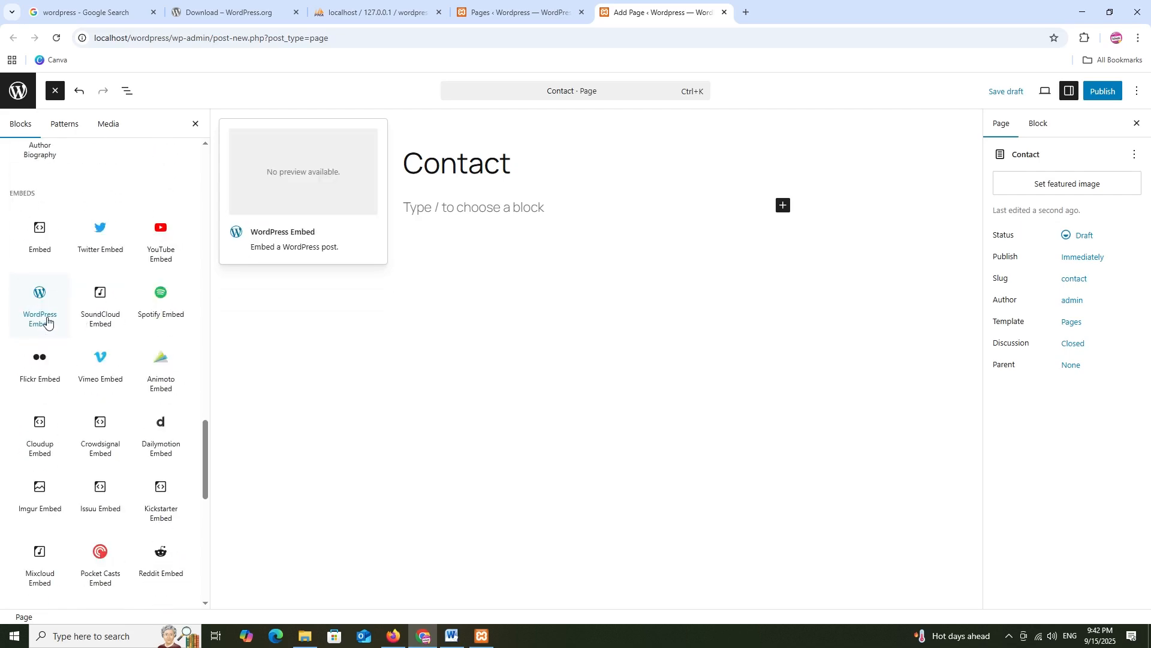
{"action": "scroll", "coordinate": [47, 318], "scroll_direction": "down", "scroll_amount": 10}
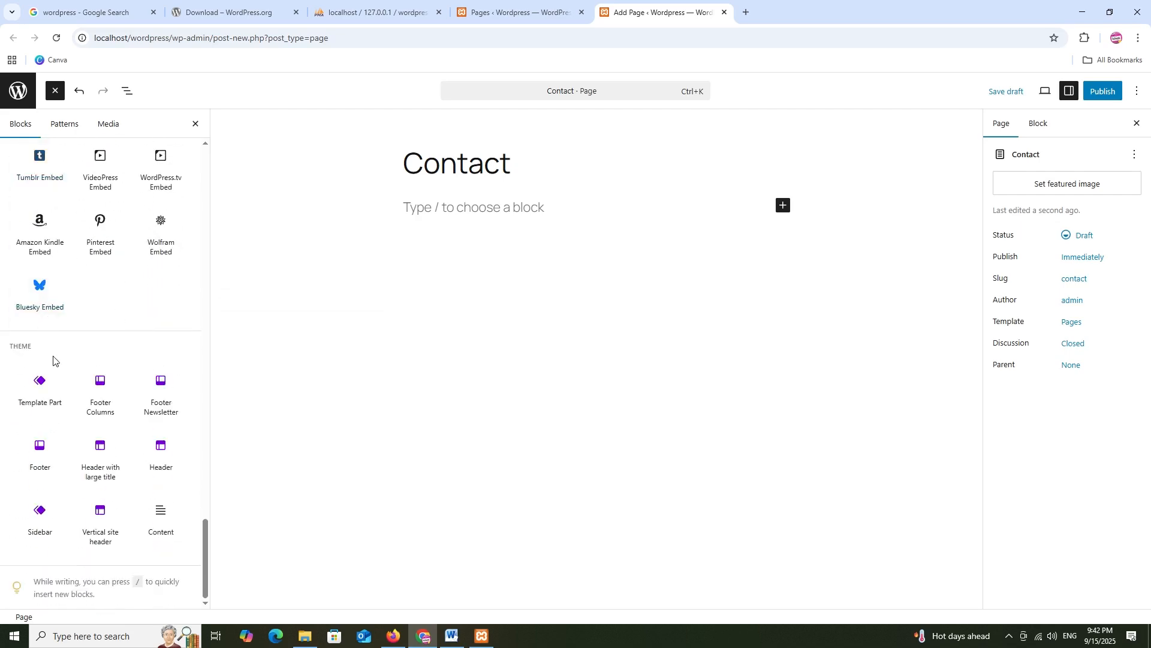
{"action": "scroll", "coordinate": [53, 358], "scroll_direction": "up", "scroll_amount": 20}
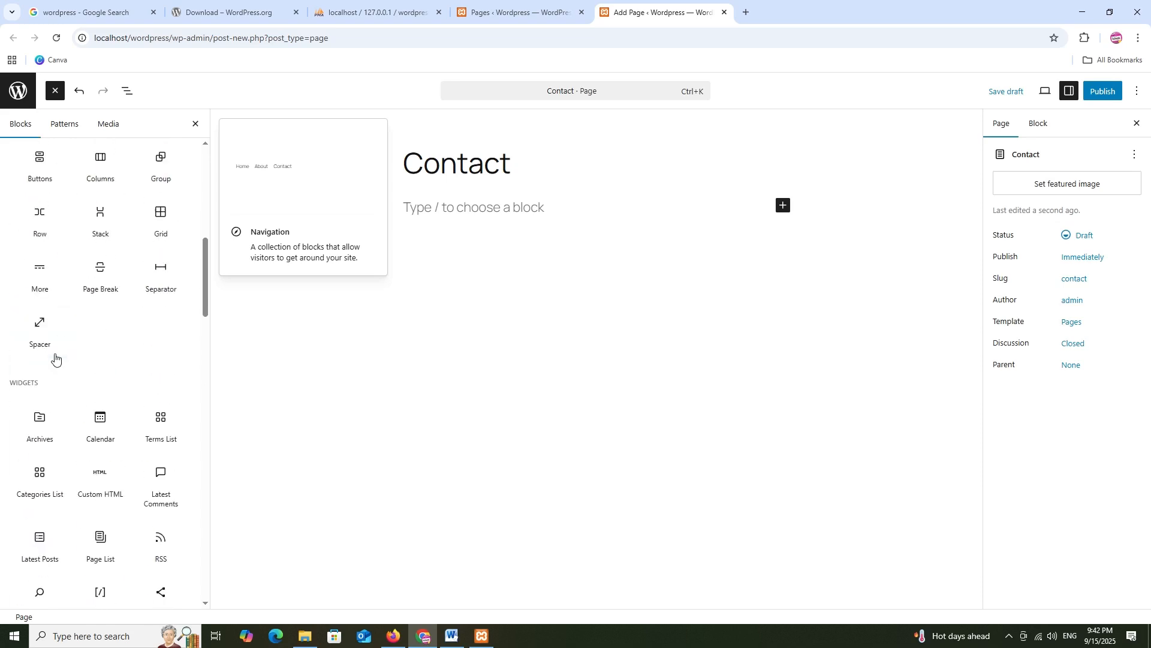
{"action": "scroll", "coordinate": [54, 358], "scroll_direction": "up", "scroll_amount": 8}
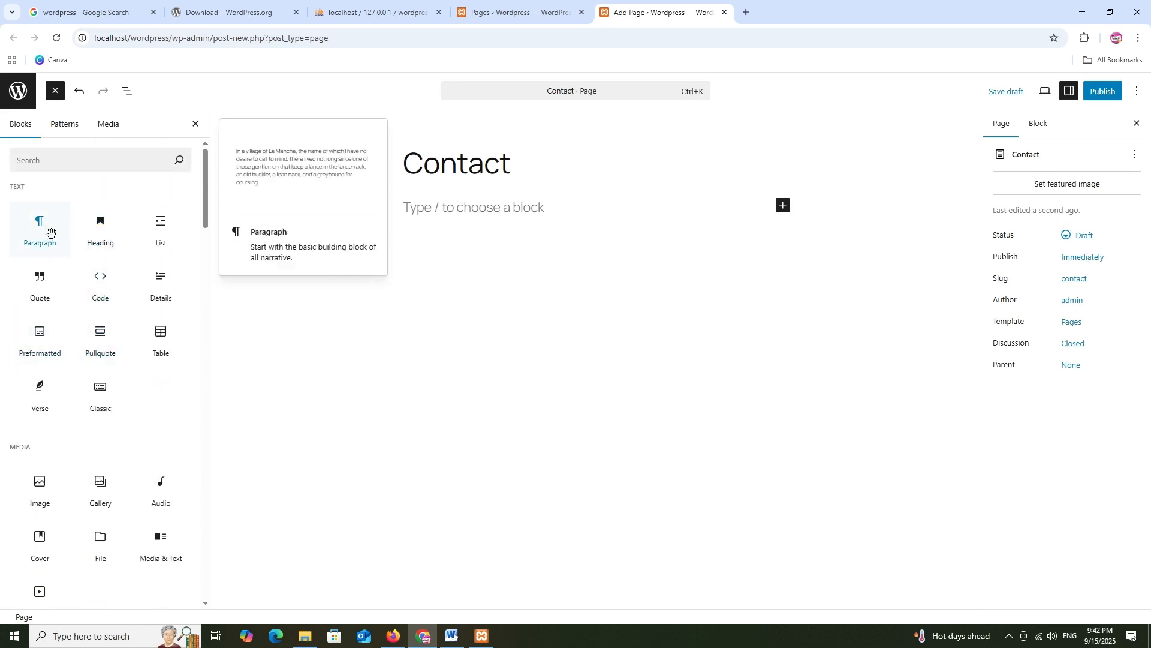
{"action": "left_click", "coordinate": [50, 232]}
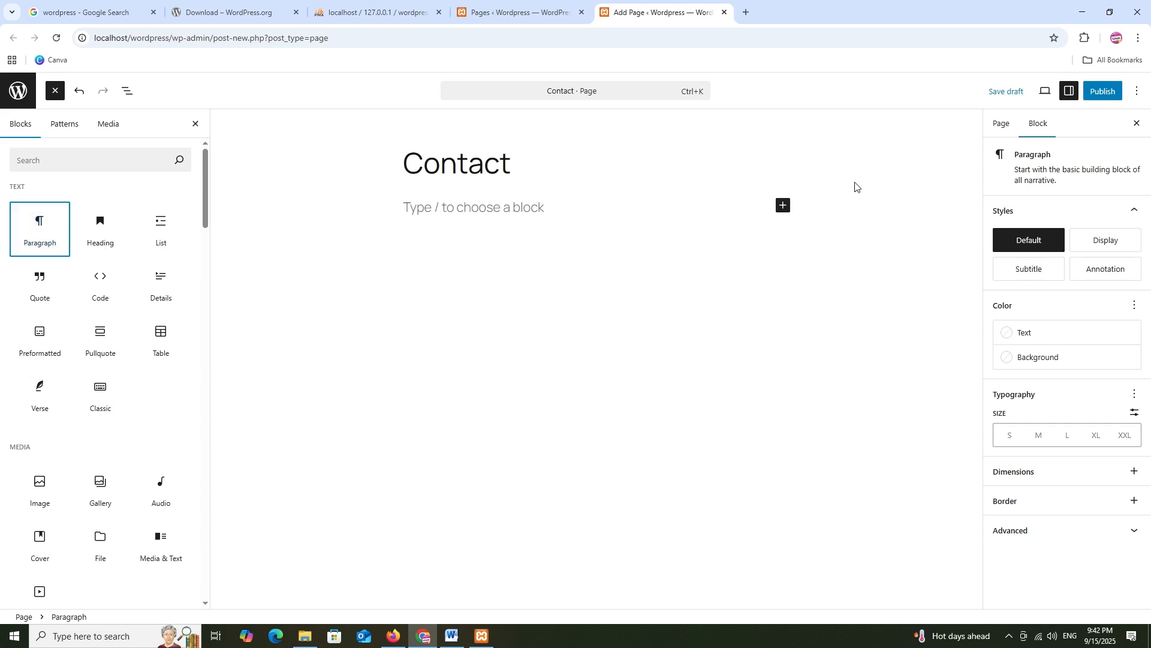
{"action": "left_click", "coordinate": [1000, 124]}
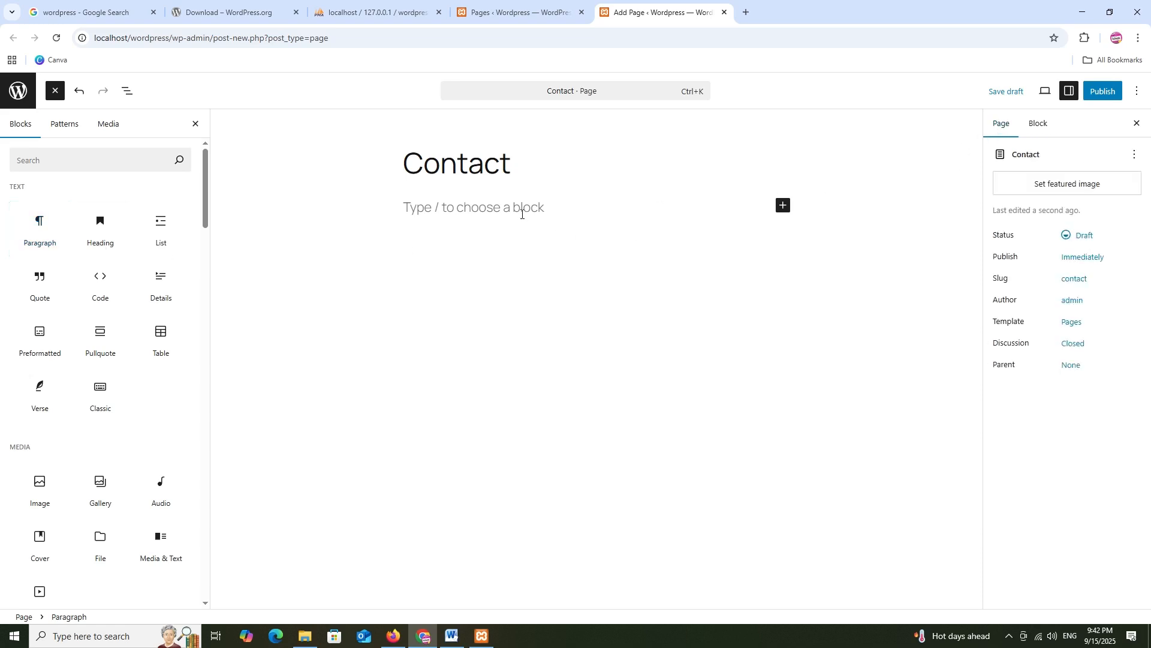
{"action": "type", "text": "Th"}
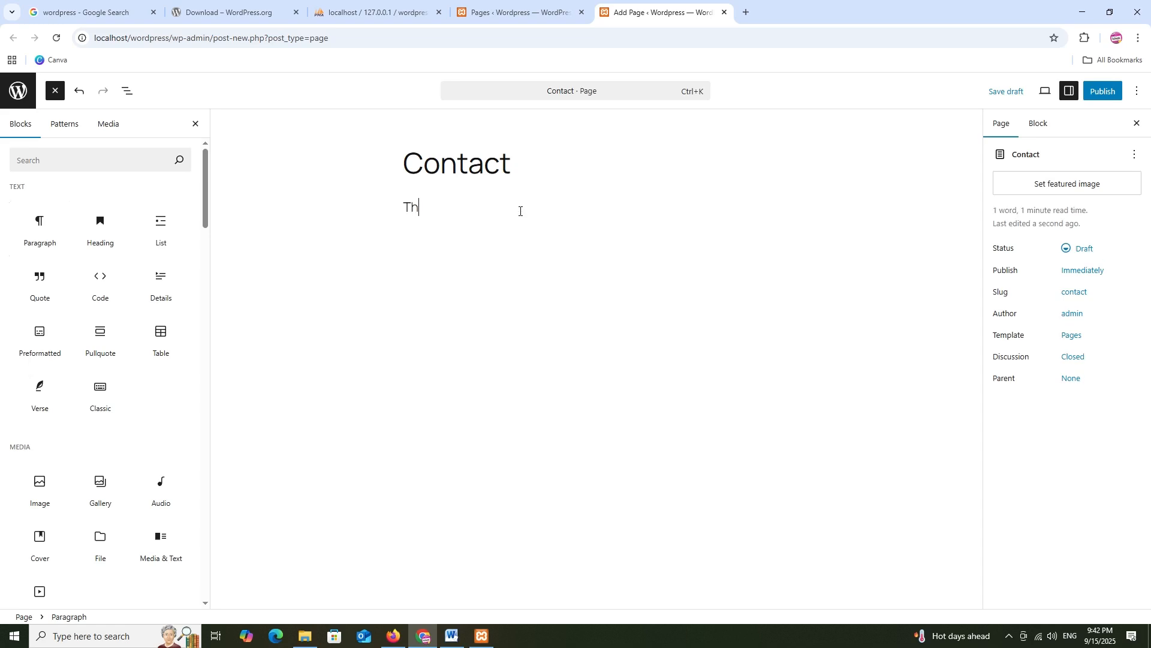
{"action": "type", "text": "is i s"}
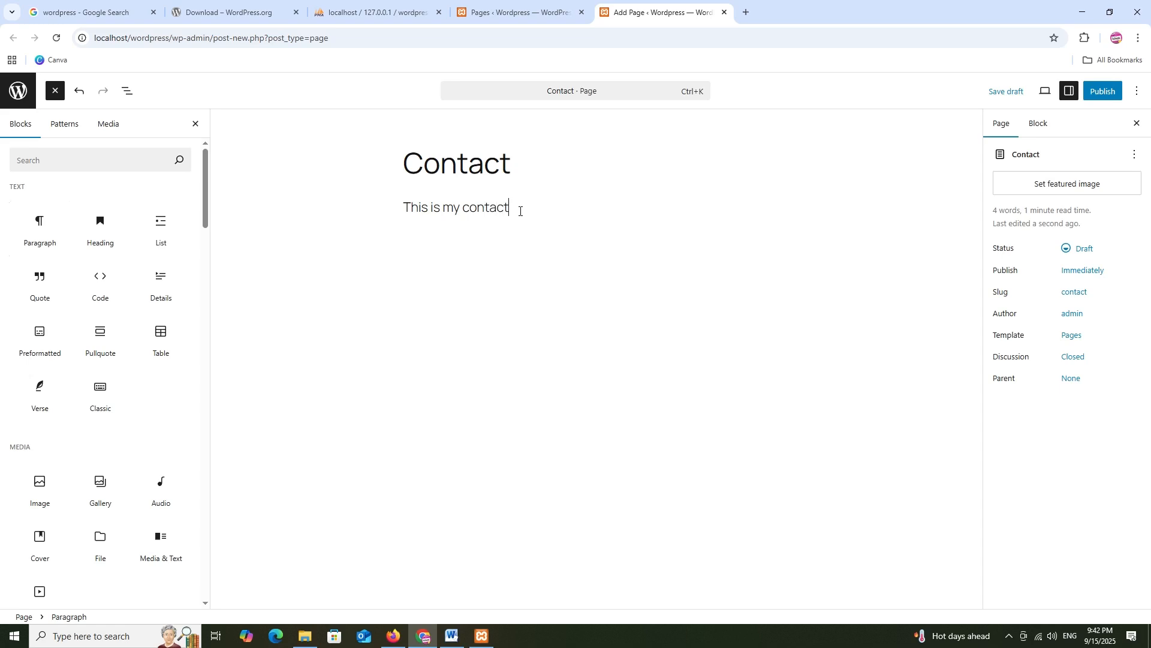
Finish the text 'This is my contact page.', set GrabOn as featured image, and publish
{"action": "type", "text": "age."}
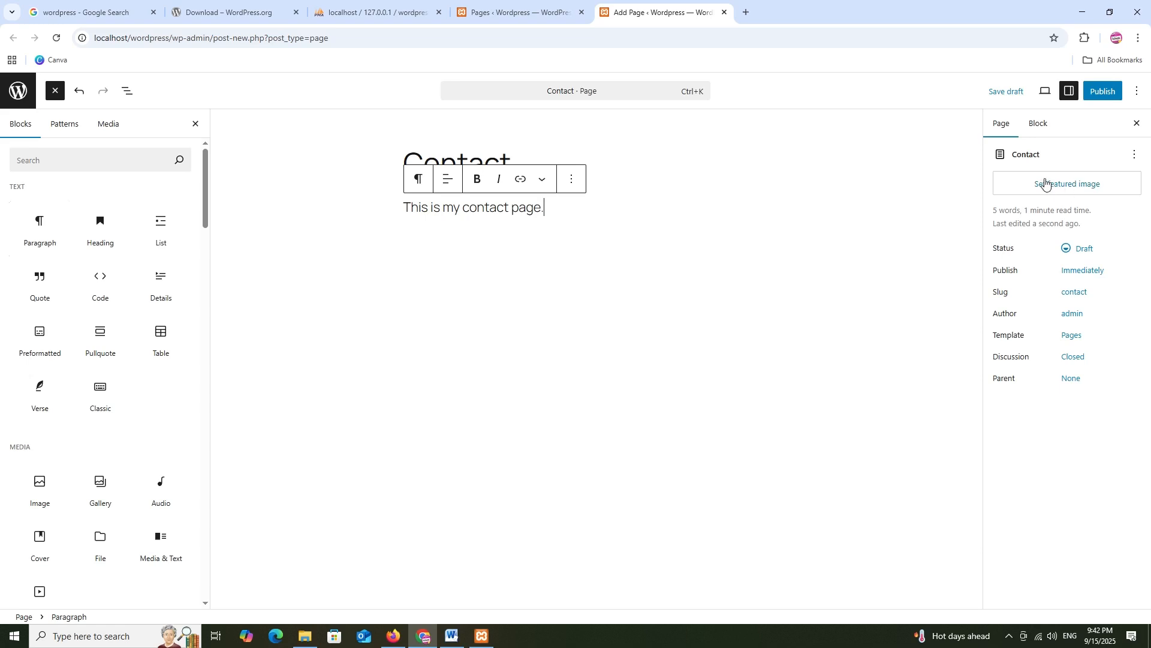
{"action": "left_click", "coordinate": [1047, 184]}
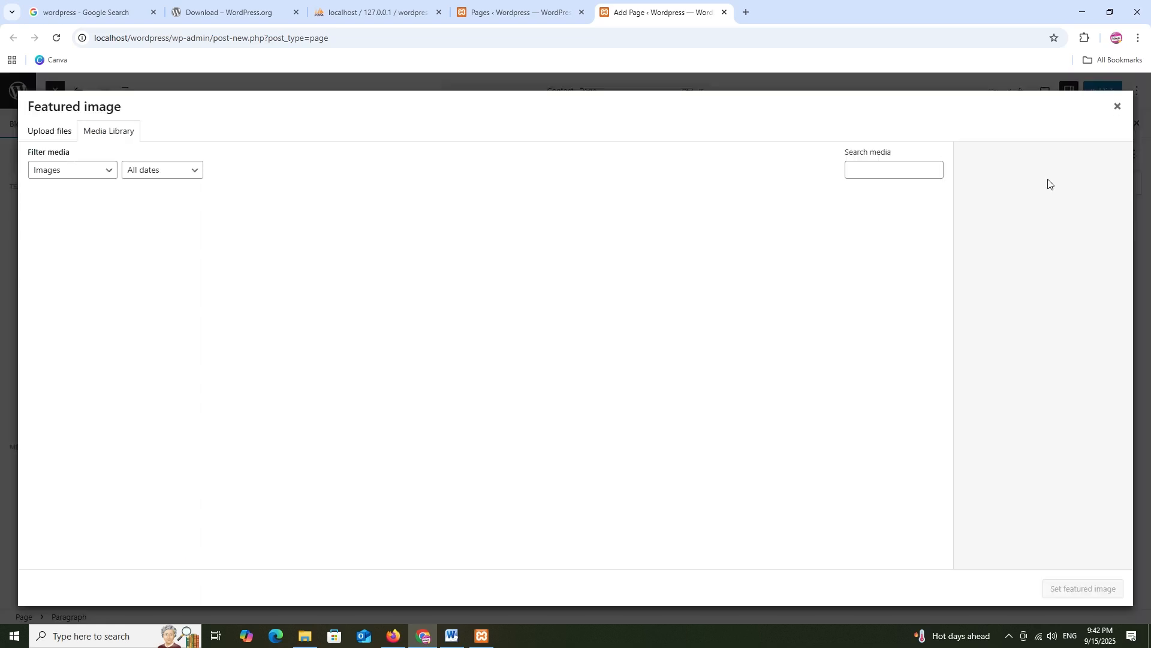
{"action": "left_click", "coordinate": [56, 136]}
{"action": "left_click", "coordinate": [98, 139]}
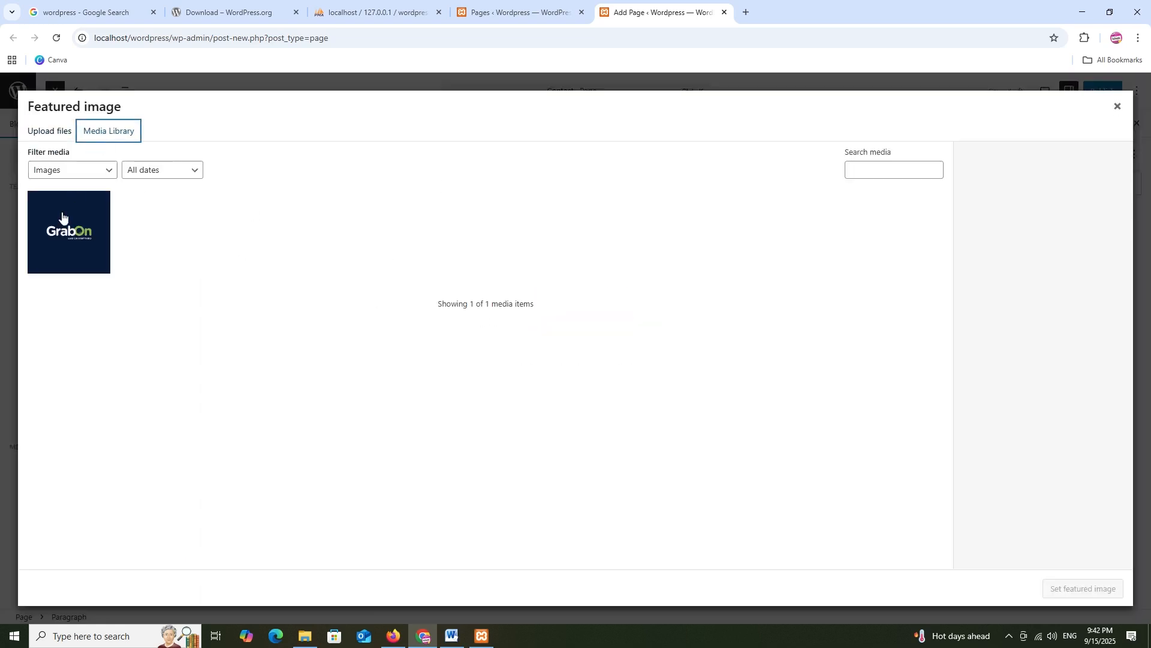
{"action": "left_click", "coordinate": [69, 232]}
{"action": "left_click", "coordinate": [1103, 587]}
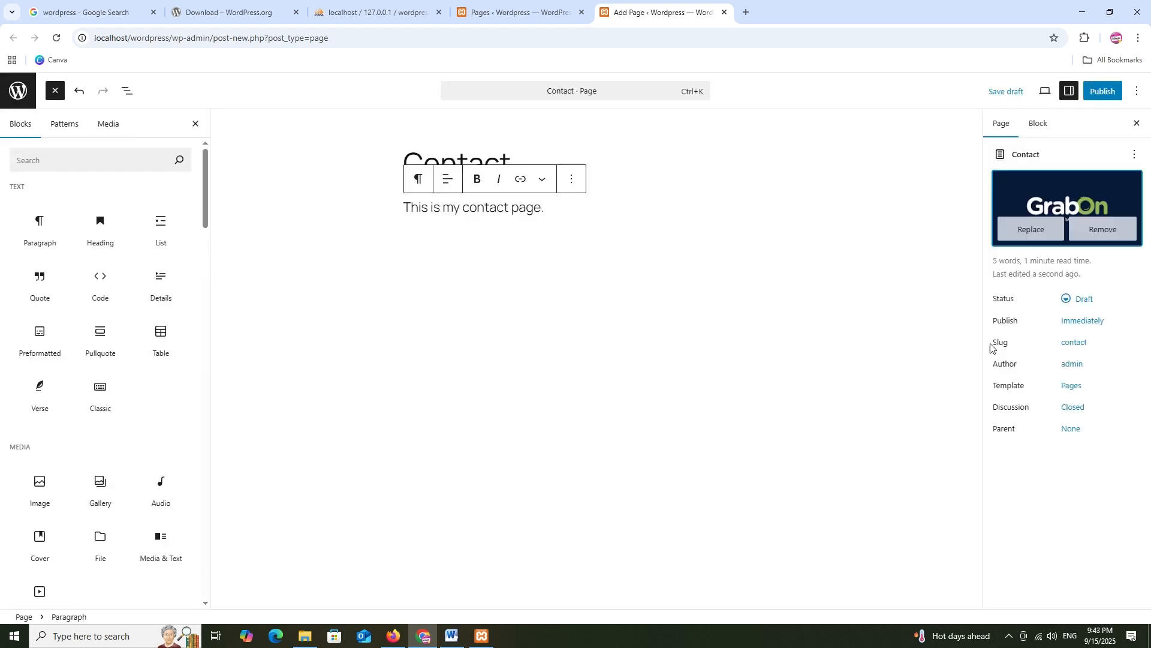
{"action": "left_click", "coordinate": [1102, 93]}
{"action": "left_click", "coordinate": [1095, 93]}
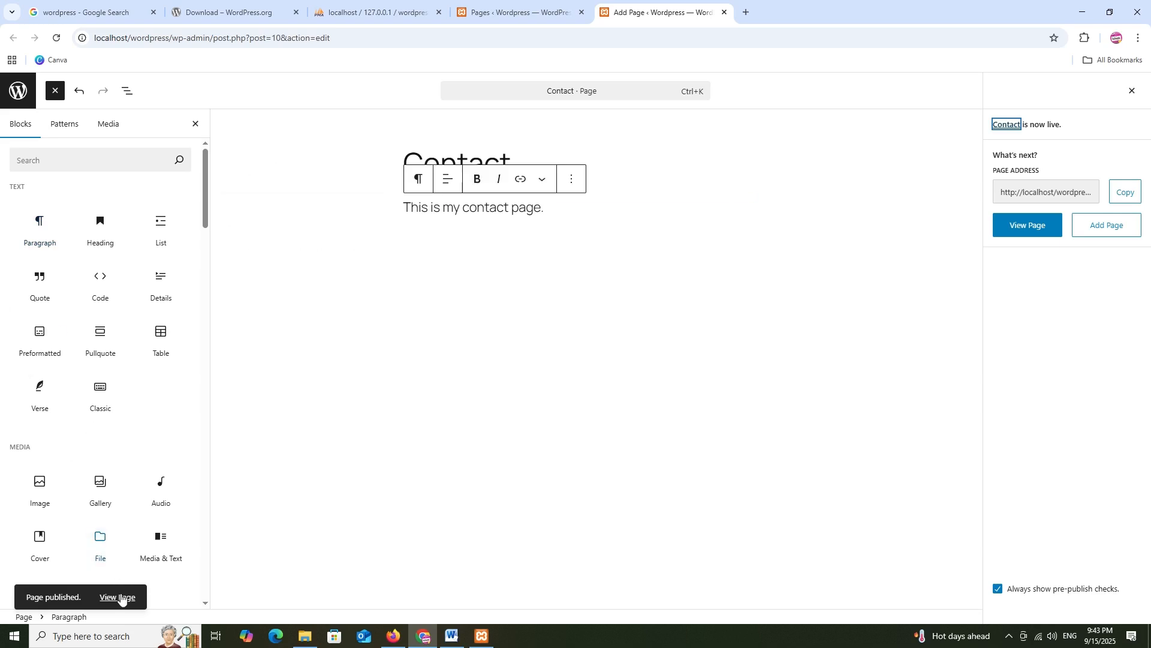
Open the published Contact page in a new tab, look it over, then close it
{"action": "right_click", "coordinate": [120, 598]}
{"action": "left_click", "coordinate": [153, 467]}
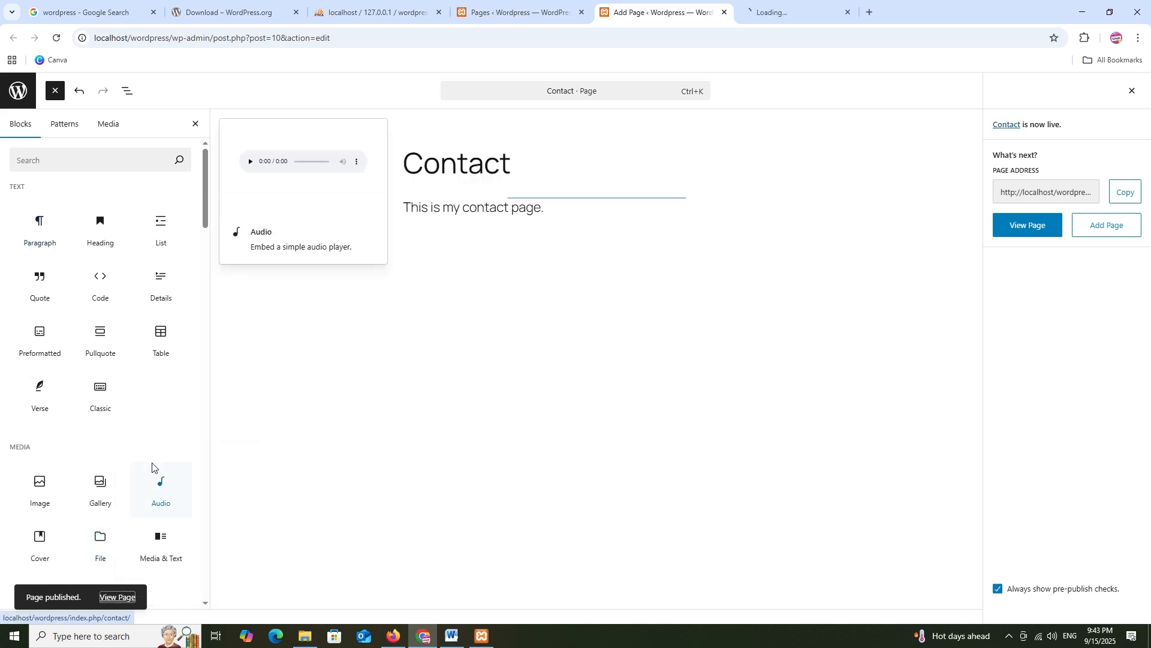
{"action": "left_click", "coordinate": [786, 12]}
{"action": "scroll", "coordinate": [652, 268], "scroll_direction": "down", "scroll_amount": 1}
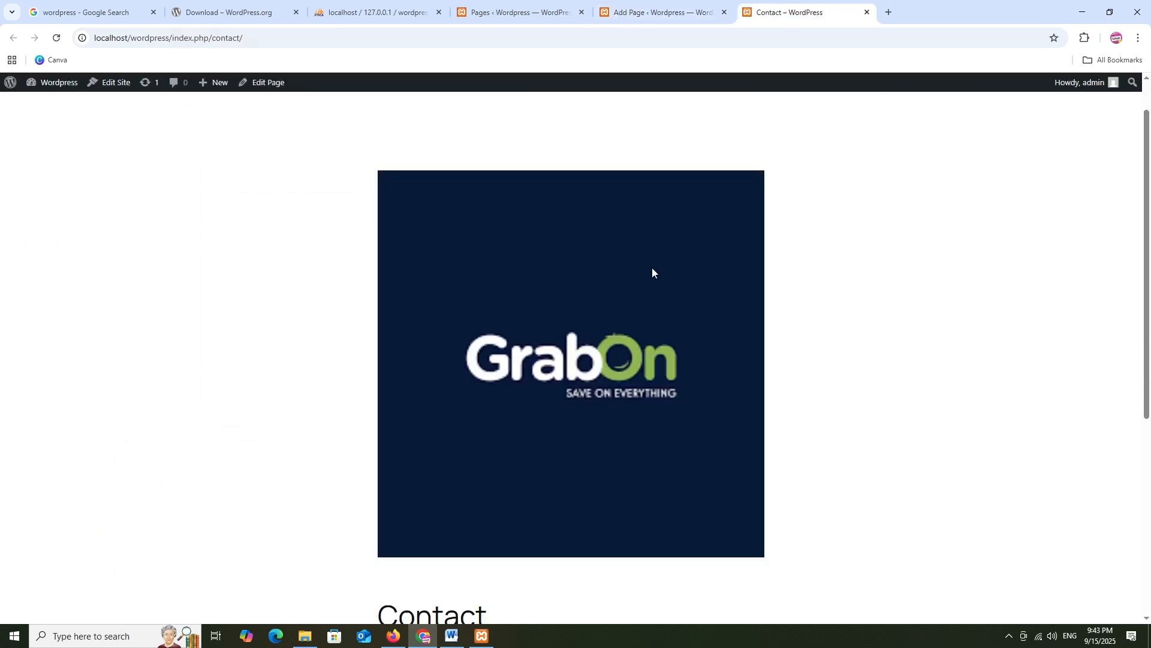
{"action": "scroll", "coordinate": [483, 309], "scroll_direction": "down", "scroll_amount": 4}
{"action": "scroll", "coordinate": [489, 300], "scroll_direction": "up", "scroll_amount": 5}
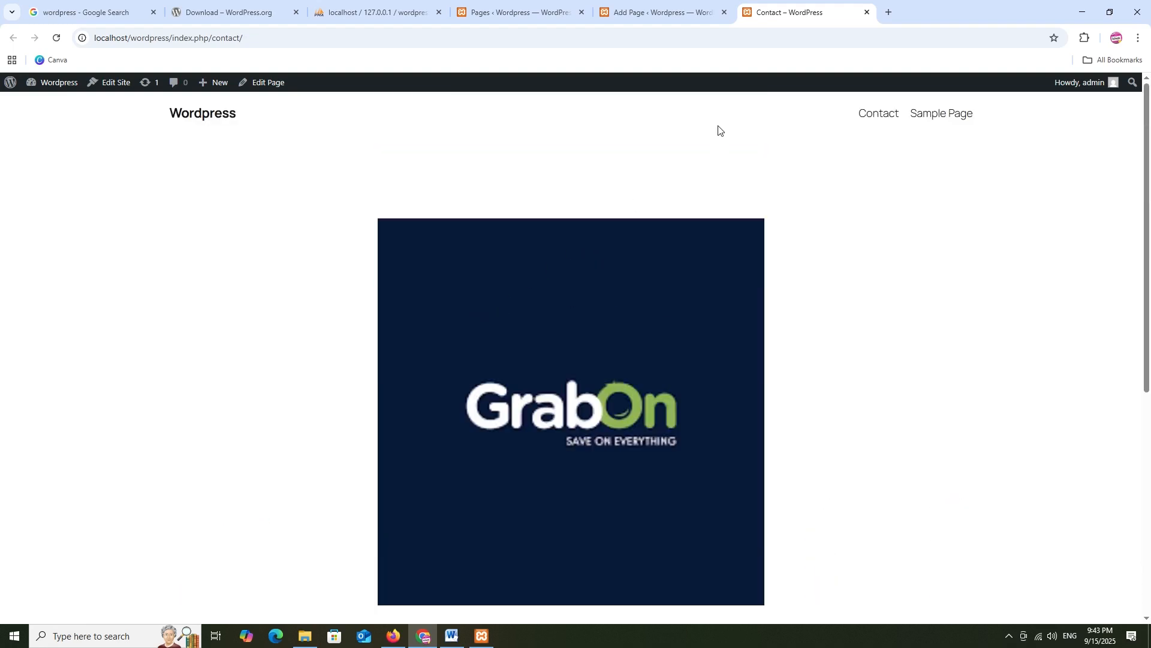
{"action": "left_click", "coordinate": [868, 12]}
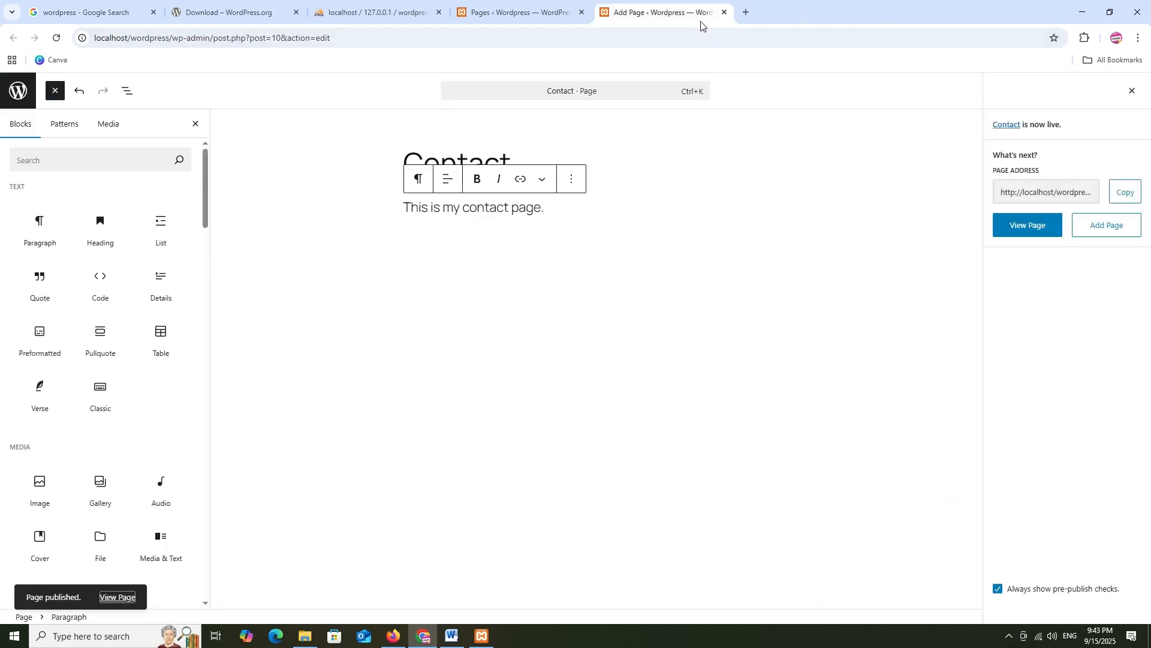
Check the Pages and Comments screens and close the Contact page editor tab
{"action": "left_click", "coordinate": [509, 12]}
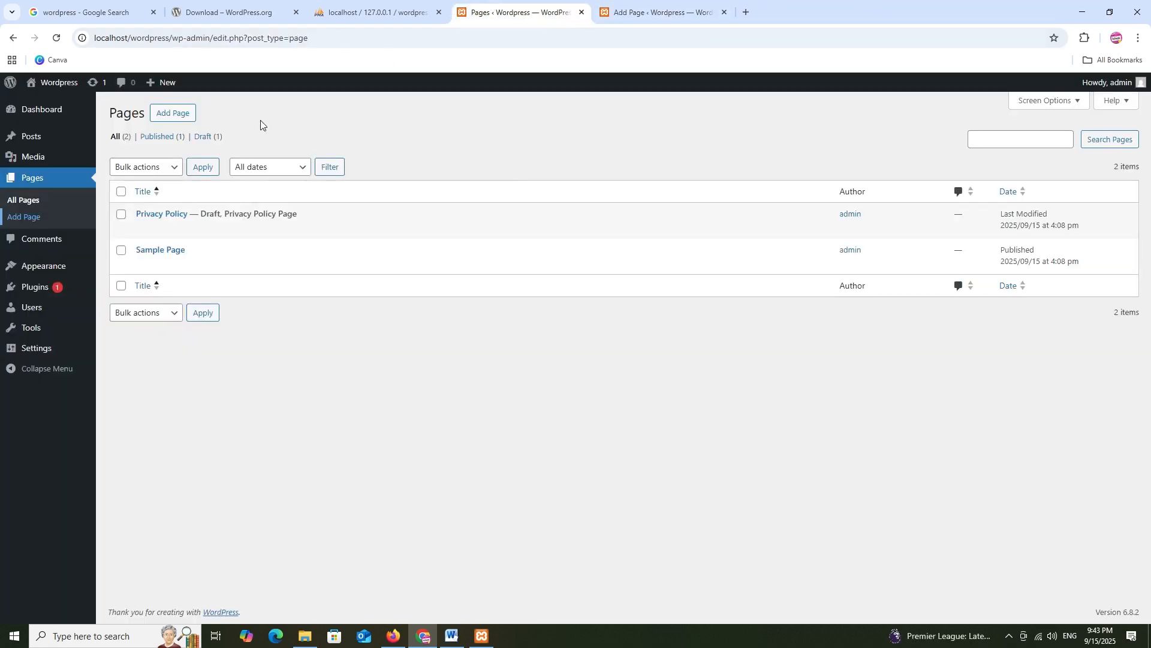
{"action": "left_click", "coordinate": [28, 242]}
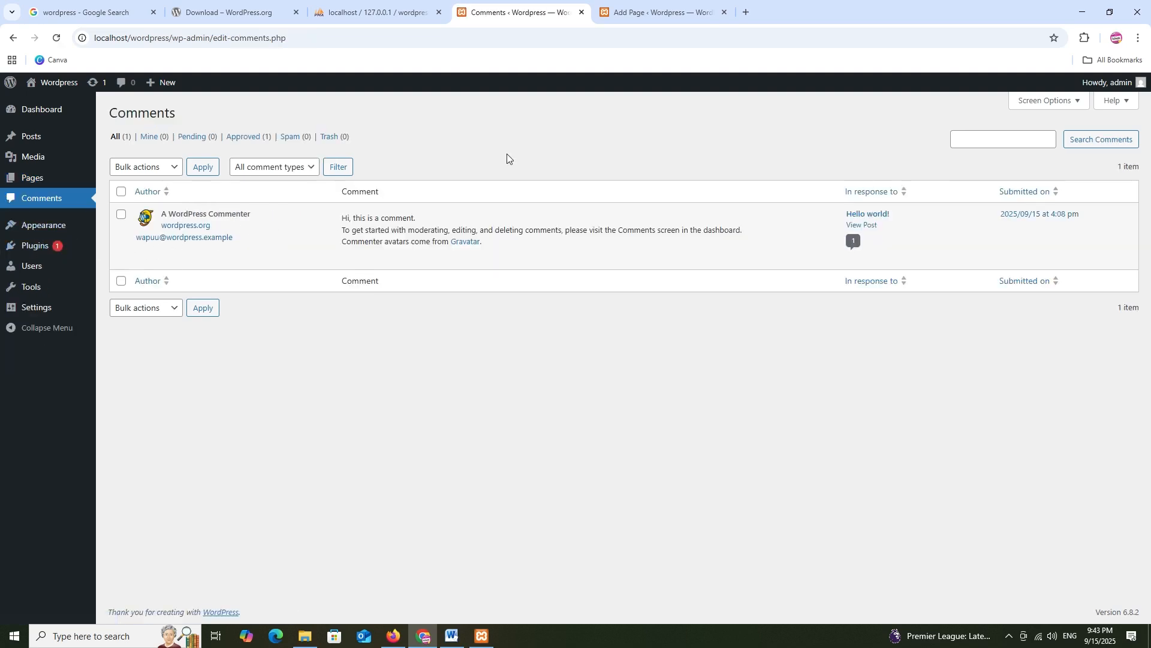
{"action": "left_click", "coordinate": [663, 11]}
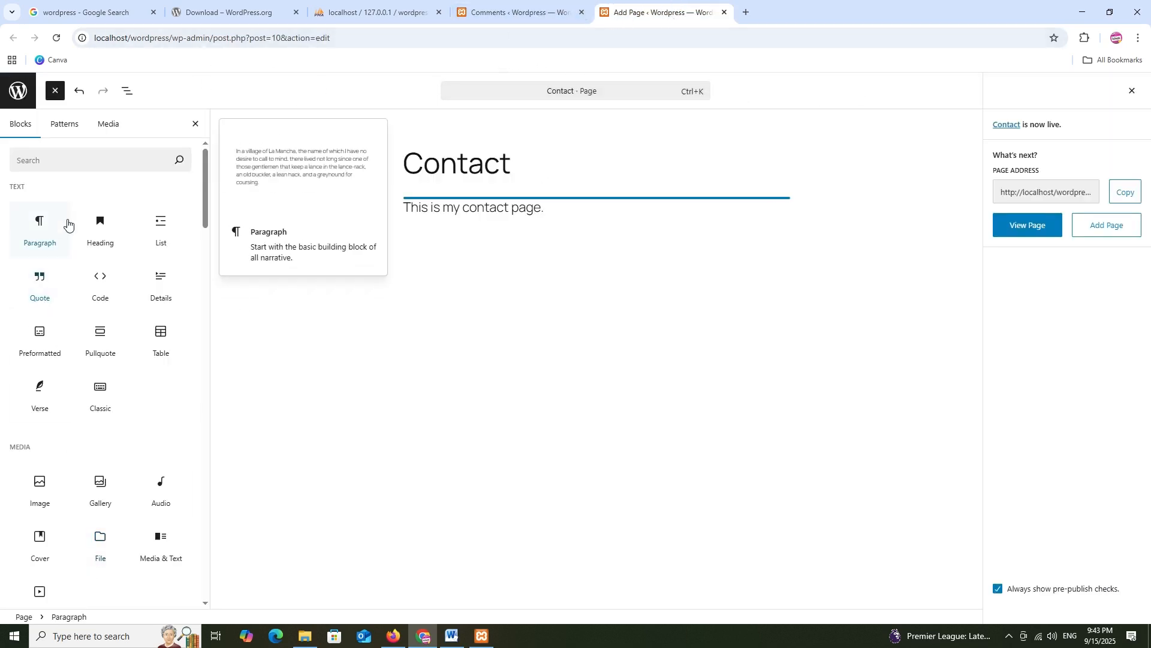
{"action": "left_click", "coordinate": [725, 12]}
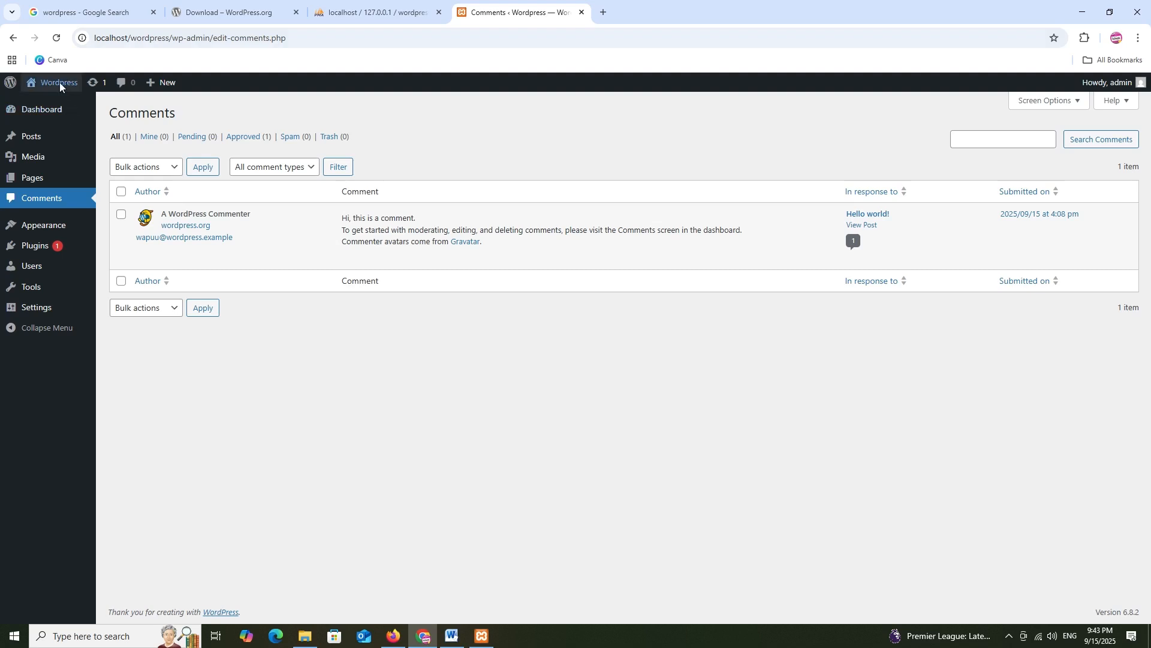
Open the public site in a new tab, visit Sample Page, then follow the footer Blog link
{"action": "right_click", "coordinate": [55, 97]}
{"action": "left_click", "coordinate": [65, 116]}
{"action": "left_click", "coordinate": [642, 9]}
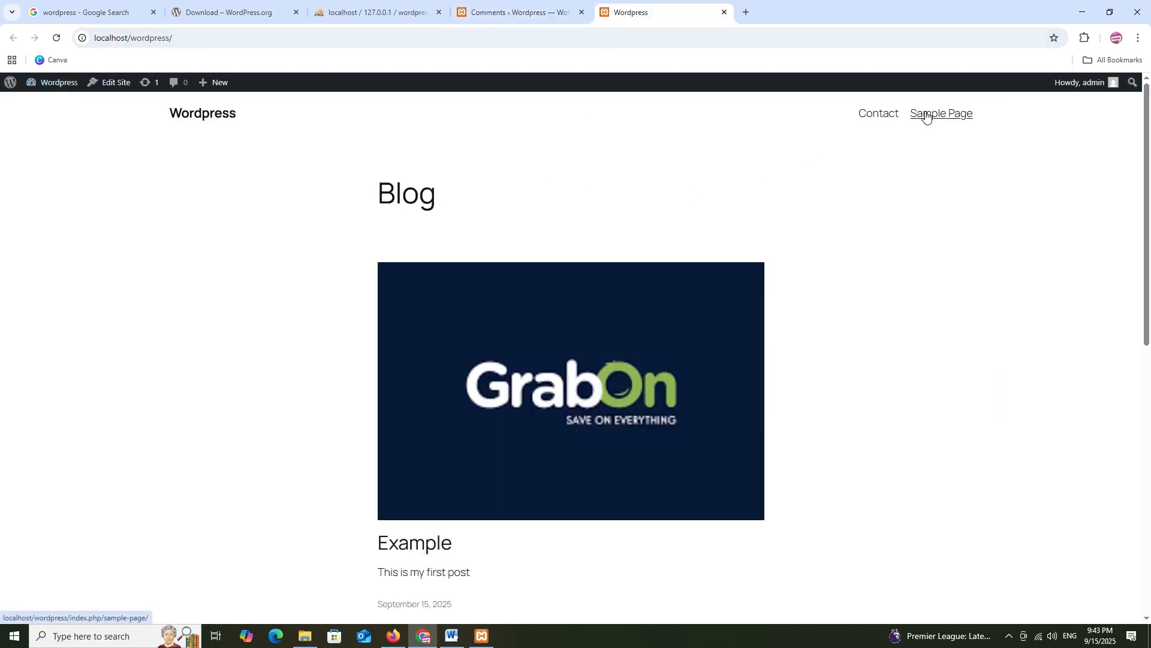
{"action": "left_click", "coordinate": [927, 116]}
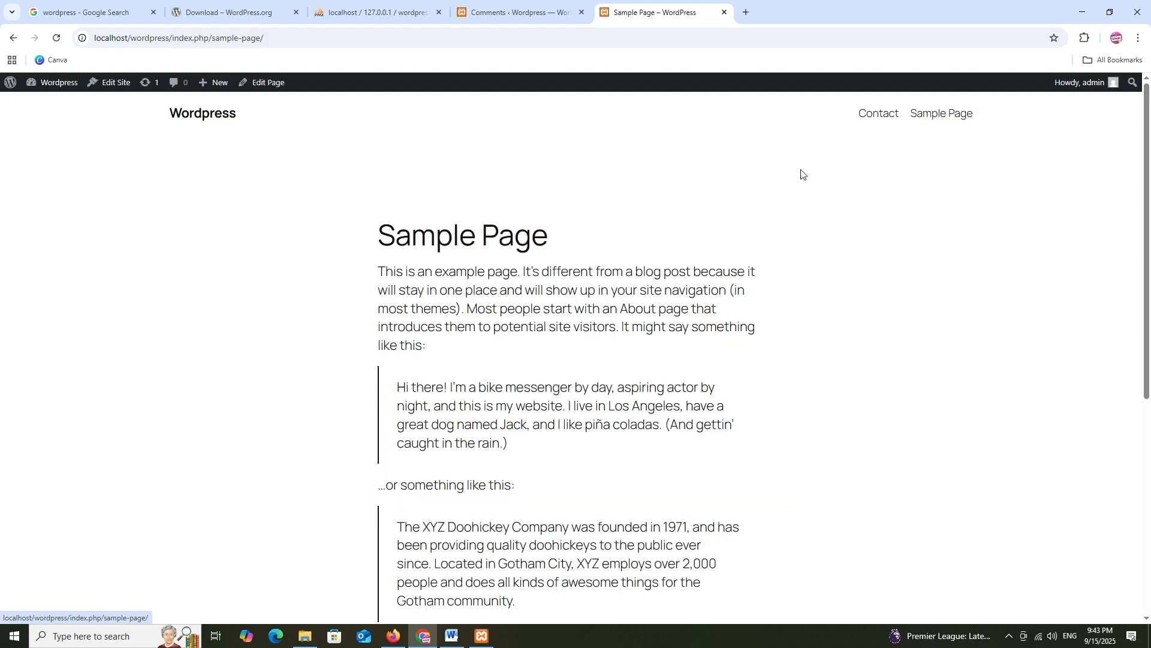
{"action": "scroll", "coordinate": [757, 191], "scroll_direction": "down", "scroll_amount": 6}
{"action": "scroll", "coordinate": [757, 191], "scroll_direction": "down", "scroll_amount": 1}
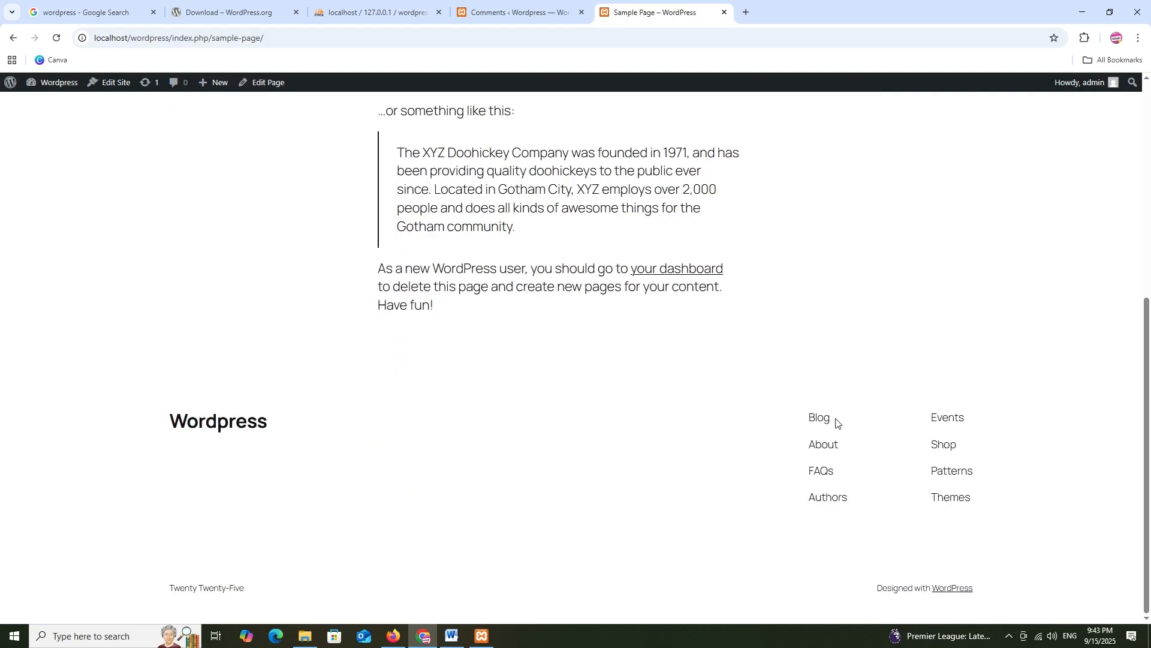
{"action": "left_click", "coordinate": [819, 416]}
{"action": "scroll", "coordinate": [561, 304], "scroll_direction": "down", "scroll_amount": 7}
Open All Posts in a new tab, then the Example post's public page in another
{"action": "left_click", "coordinate": [501, 6]}
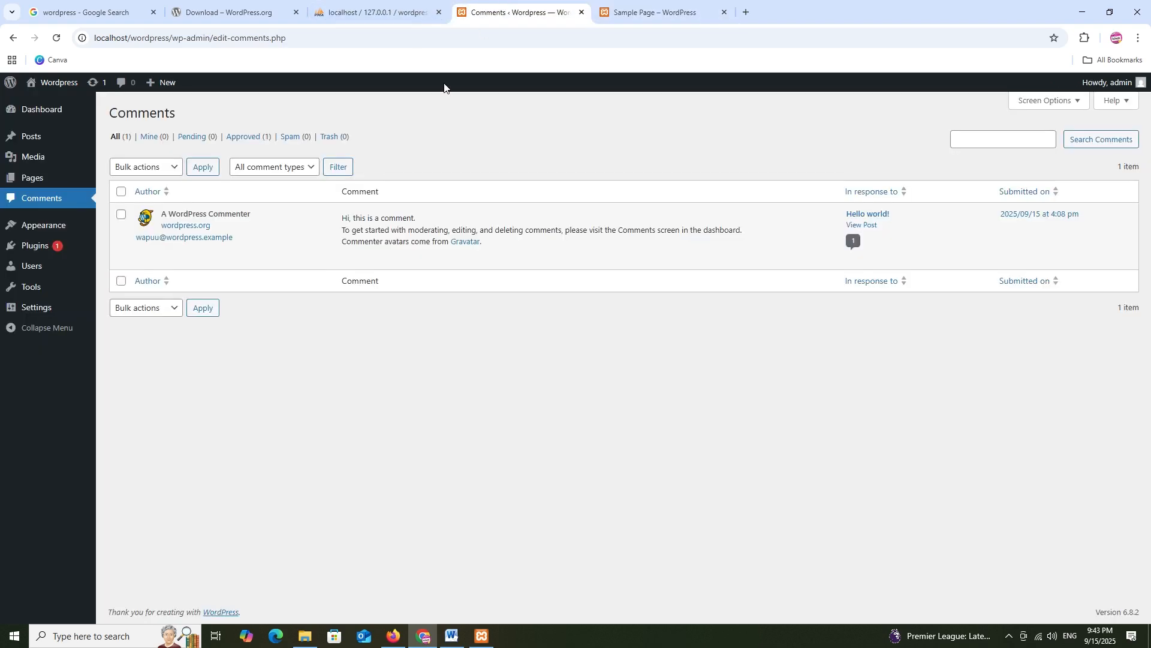
{"action": "mouse_move", "coordinate": [24, 139]}
{"action": "right_click", "coordinate": [116, 138]}
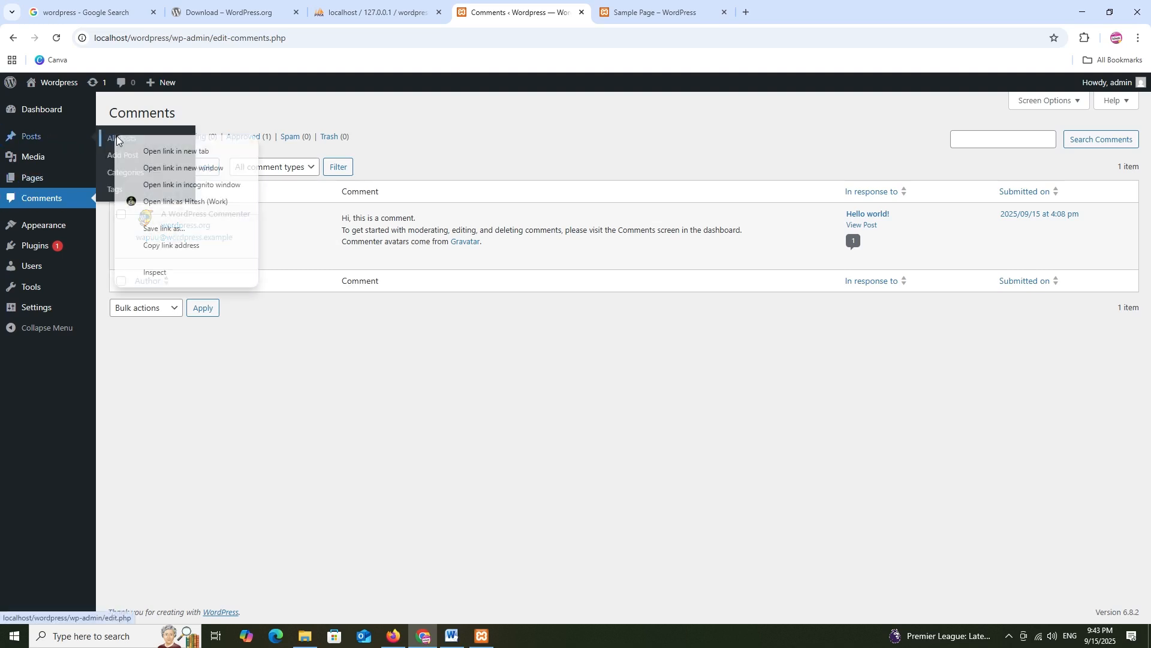
{"action": "key", "text": "t"}
{"action": "left_click", "coordinate": [798, 12]}
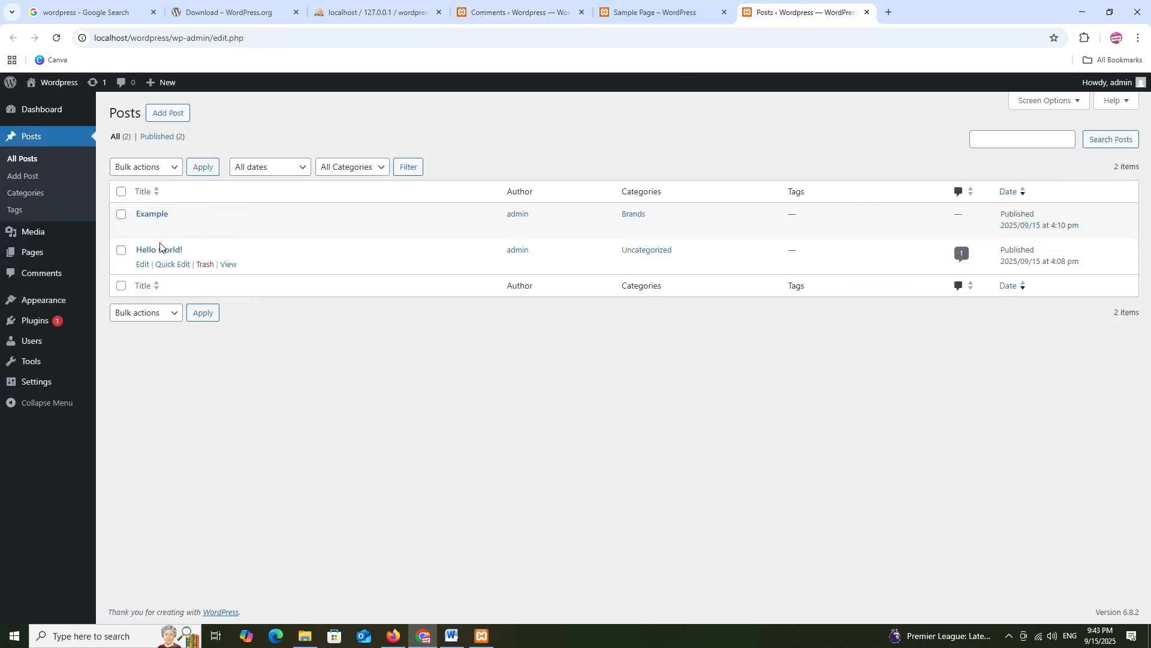
{"action": "right_click", "coordinate": [224, 231]}
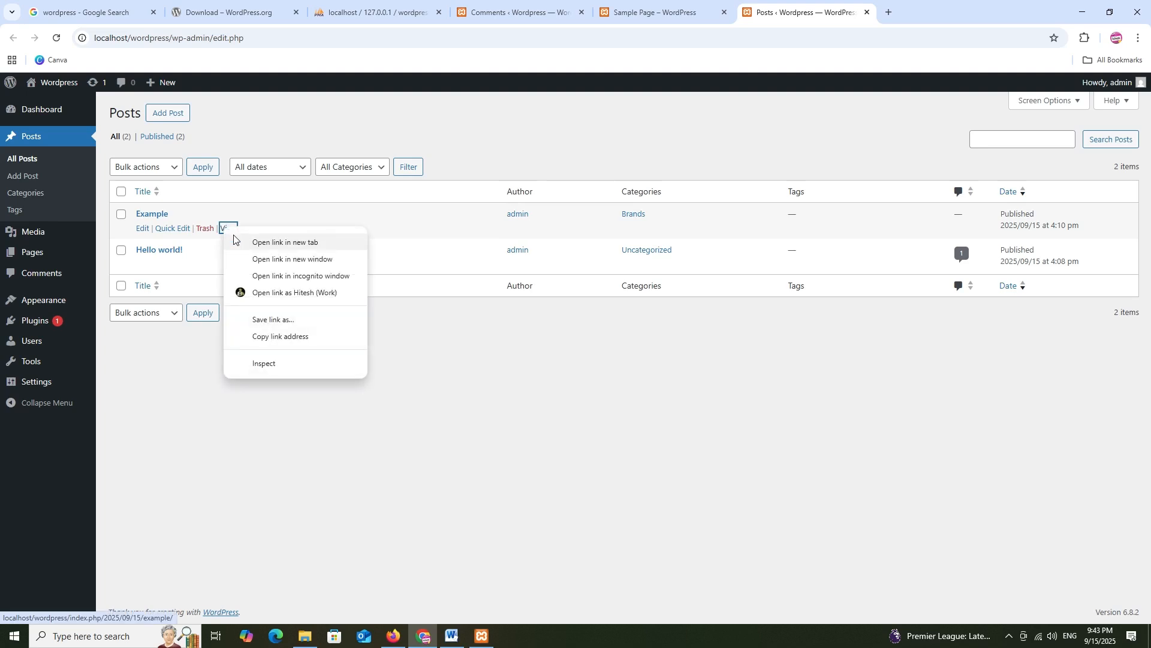
{"action": "key", "text": "t"}
{"action": "left_click", "coordinate": [916, 8]}
Post the comment 'Vey Nice Post' on the Example post and return to the Comments admin
{"action": "scroll", "coordinate": [613, 280], "scroll_direction": "down", "scroll_amount": 7}
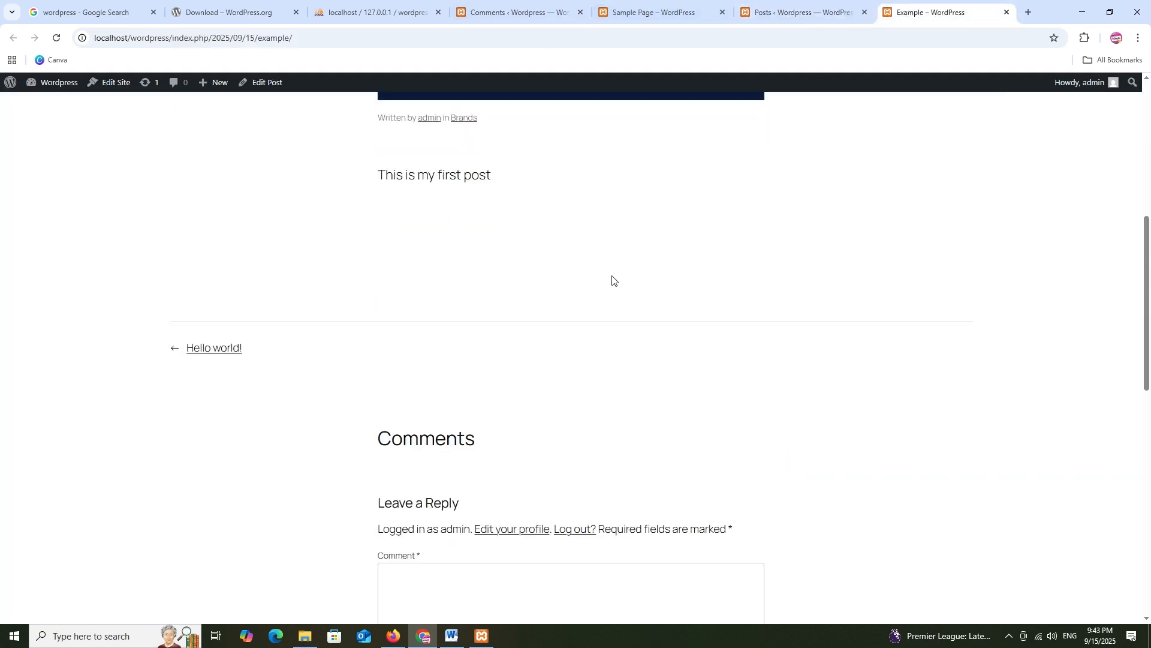
{"action": "scroll", "coordinate": [612, 277], "scroll_direction": "down", "scroll_amount": 4}
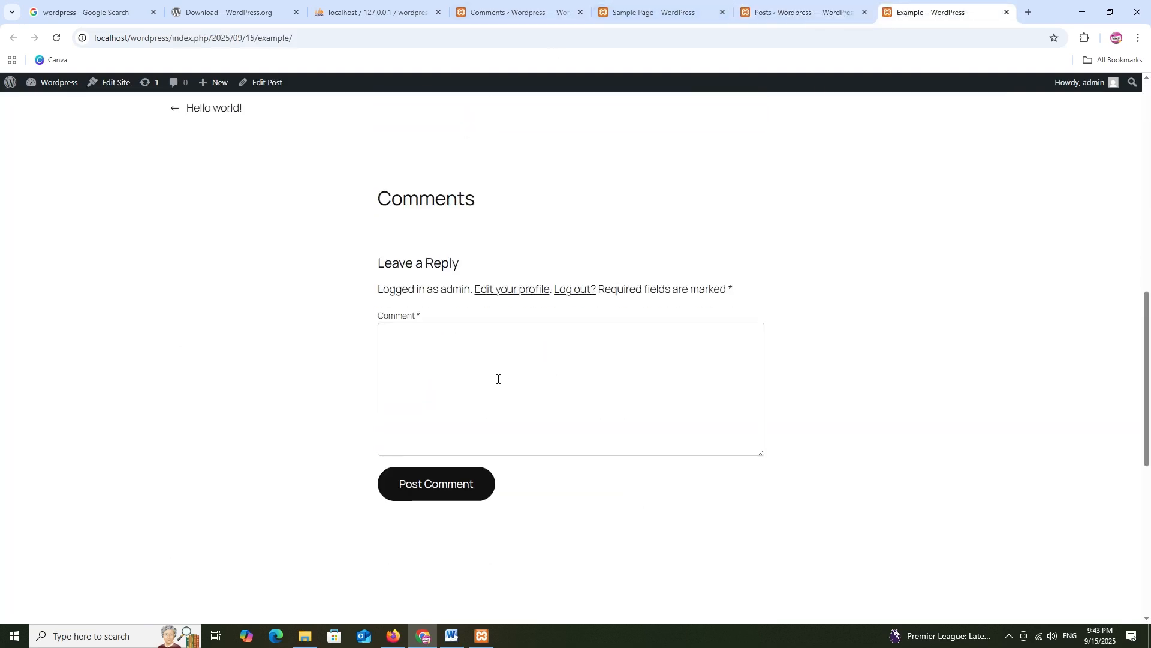
{"action": "left_click", "coordinate": [475, 338]}
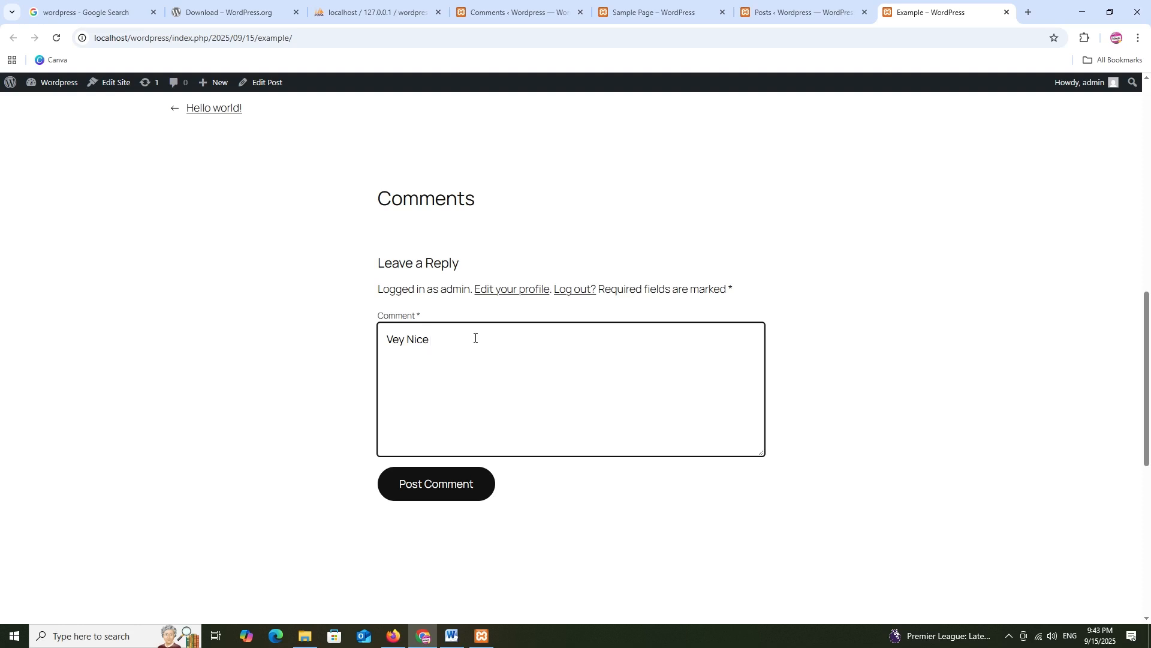
{"action": "left_click", "coordinate": [429, 487]}
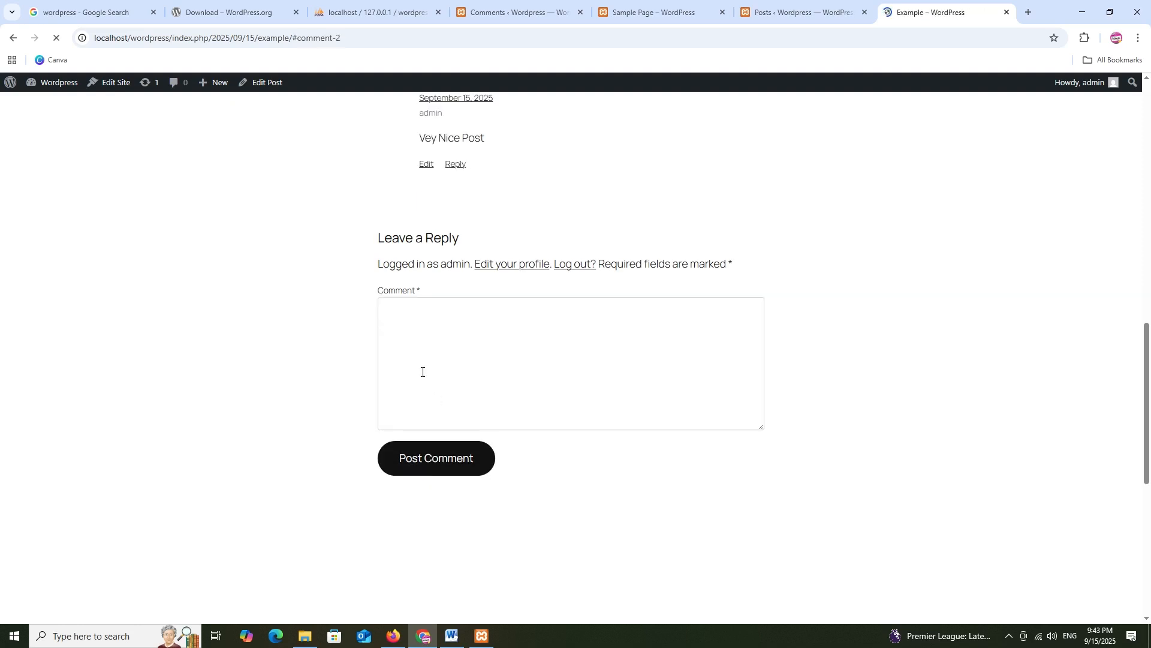
{"action": "scroll", "coordinate": [480, 318], "scroll_direction": "up", "scroll_amount": 2}
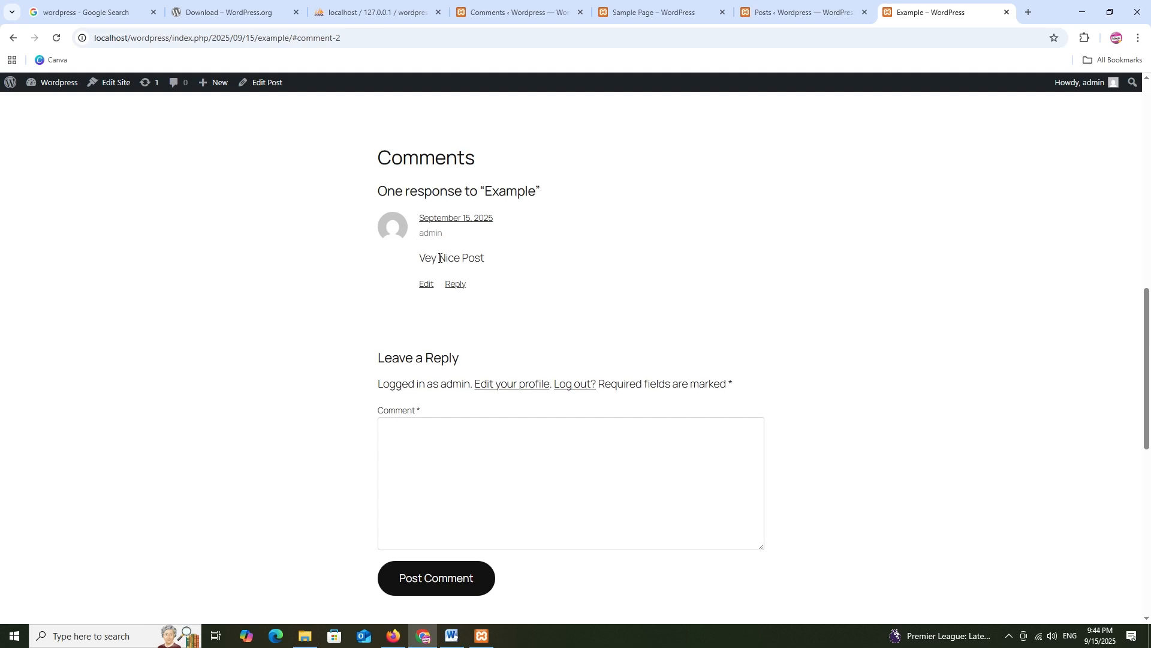
{"action": "left_click", "coordinate": [654, 12]}
{"action": "left_click", "coordinate": [513, 12]}
{"action": "mouse_move", "coordinate": [31, 136]}
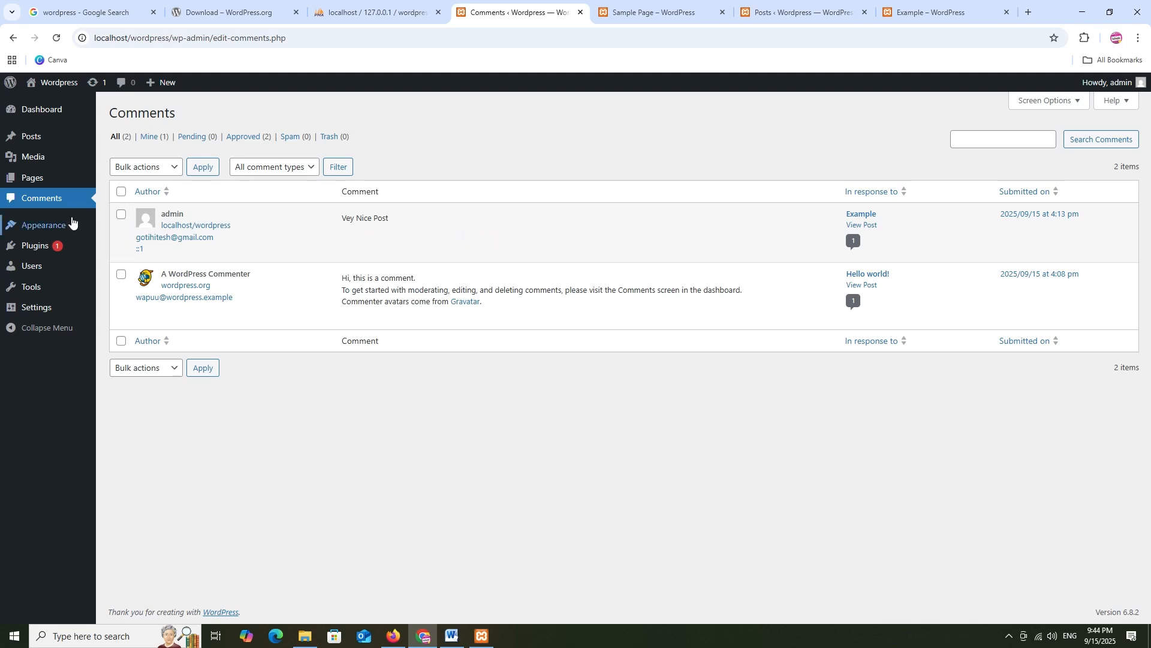
Browse the themes available to install on the Add Themes page
{"action": "mouse_move", "coordinate": [54, 222]}
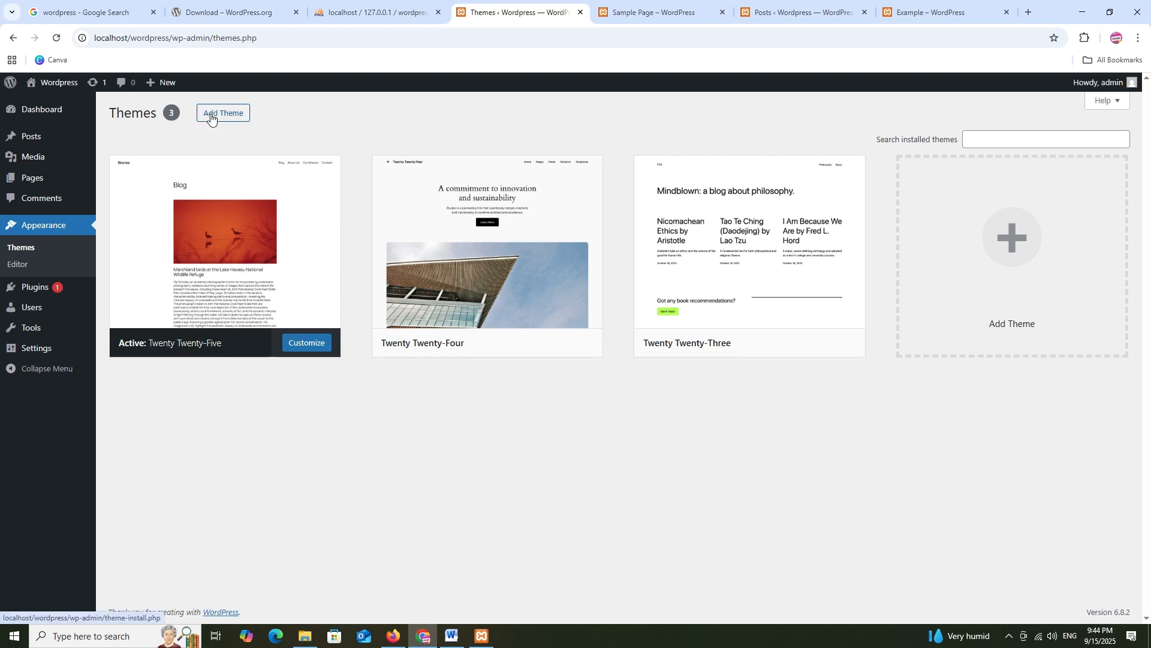
{"action": "left_click", "coordinate": [211, 116]}
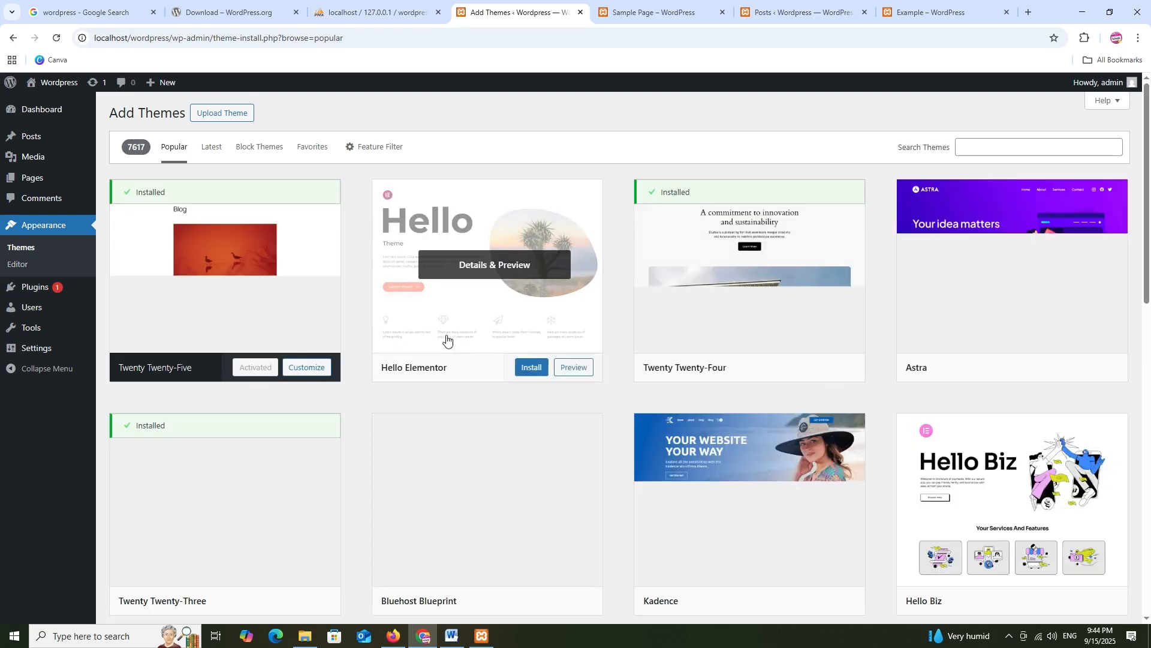
{"action": "scroll", "coordinate": [724, 290], "scroll_direction": "down", "scroll_amount": 15}
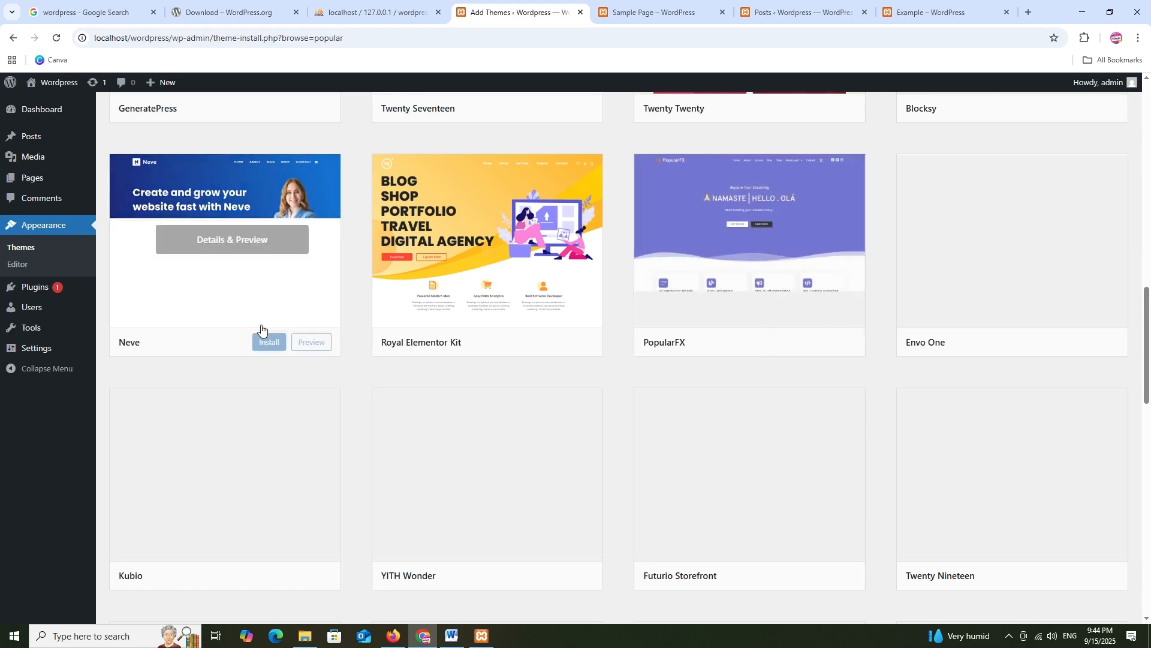
{"action": "scroll", "coordinate": [915, 310], "scroll_direction": "down", "scroll_amount": 7}
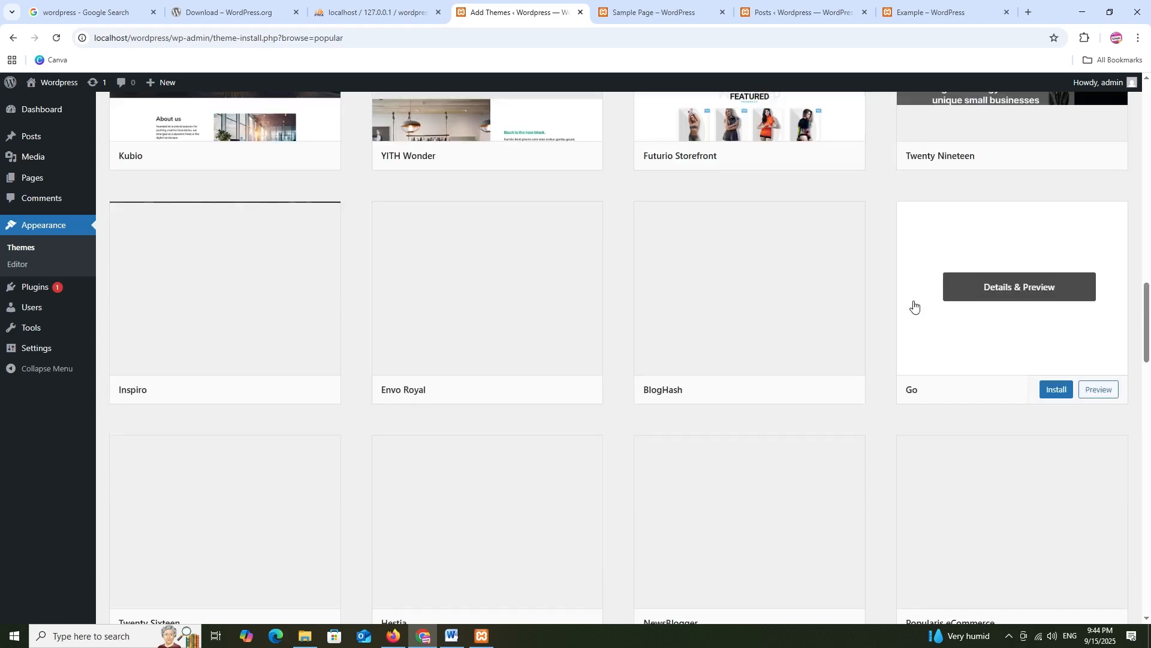
{"action": "scroll", "coordinate": [915, 308], "scroll_direction": "up", "scroll_amount": 6}
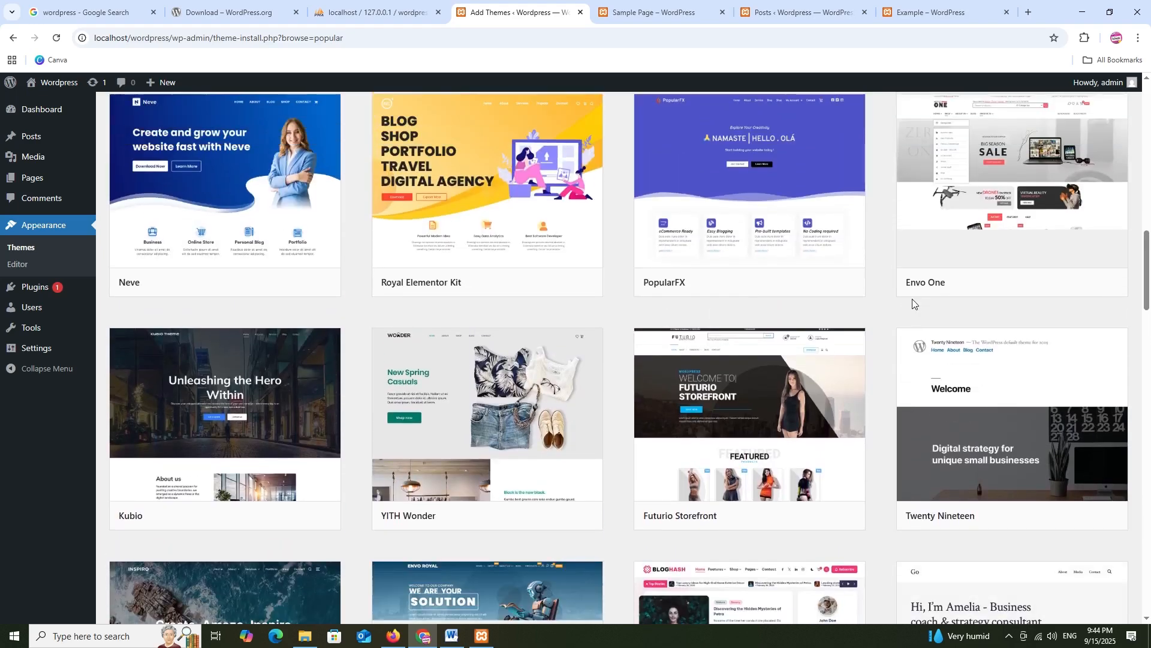
{"action": "scroll", "coordinate": [776, 384], "scroll_direction": "down", "scroll_amount": 5}
{"action": "scroll", "coordinate": [776, 384], "scroll_direction": "down", "scroll_amount": 1}
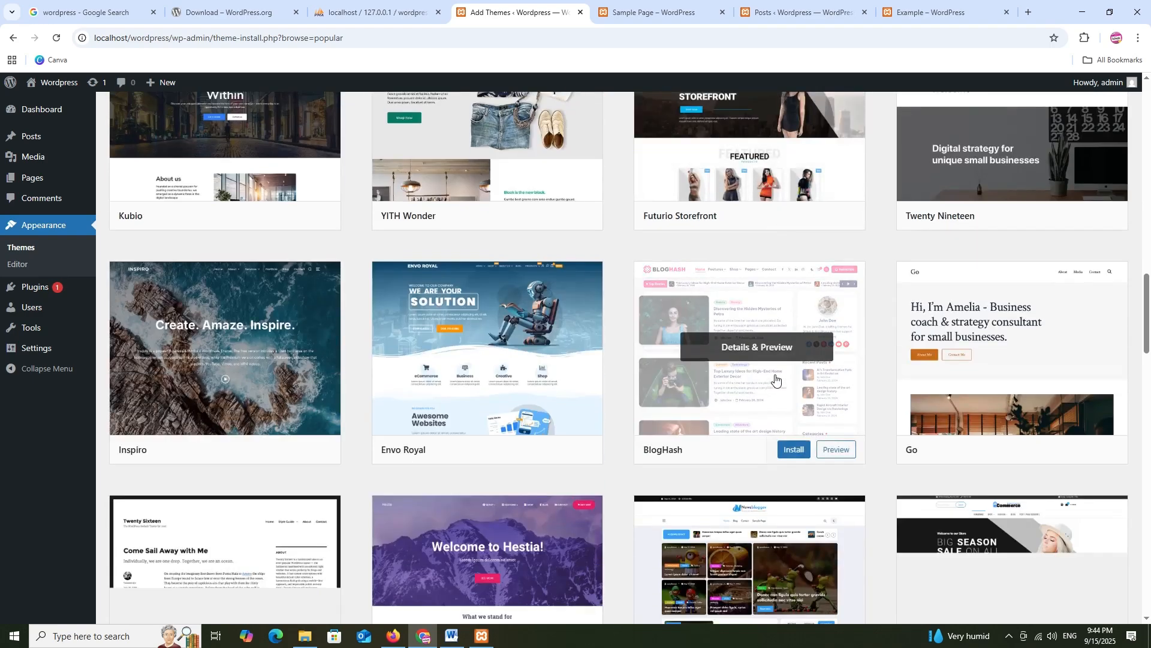
{"action": "scroll", "coordinate": [776, 378], "scroll_direction": "up", "scroll_amount": 3}
{"action": "scroll", "coordinate": [681, 315], "scroll_direction": "down", "scroll_amount": 5}
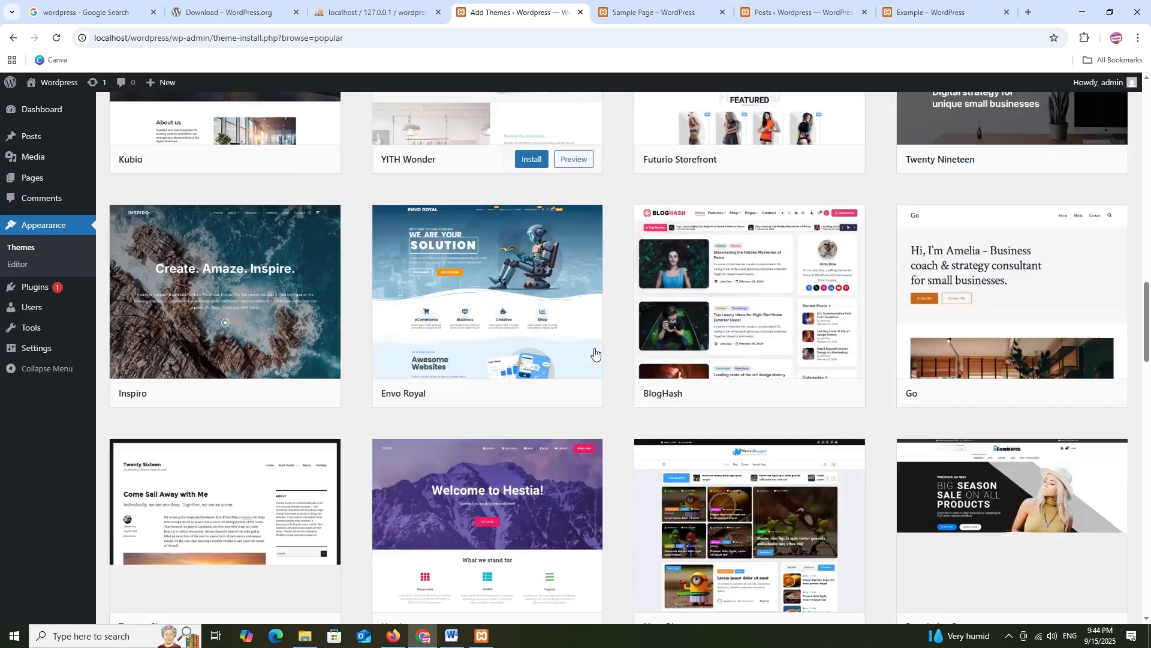
{"action": "mouse_move", "coordinate": [772, 285]}
{"action": "scroll", "coordinate": [772, 285], "scroll_direction": "down", "scroll_amount": 3}
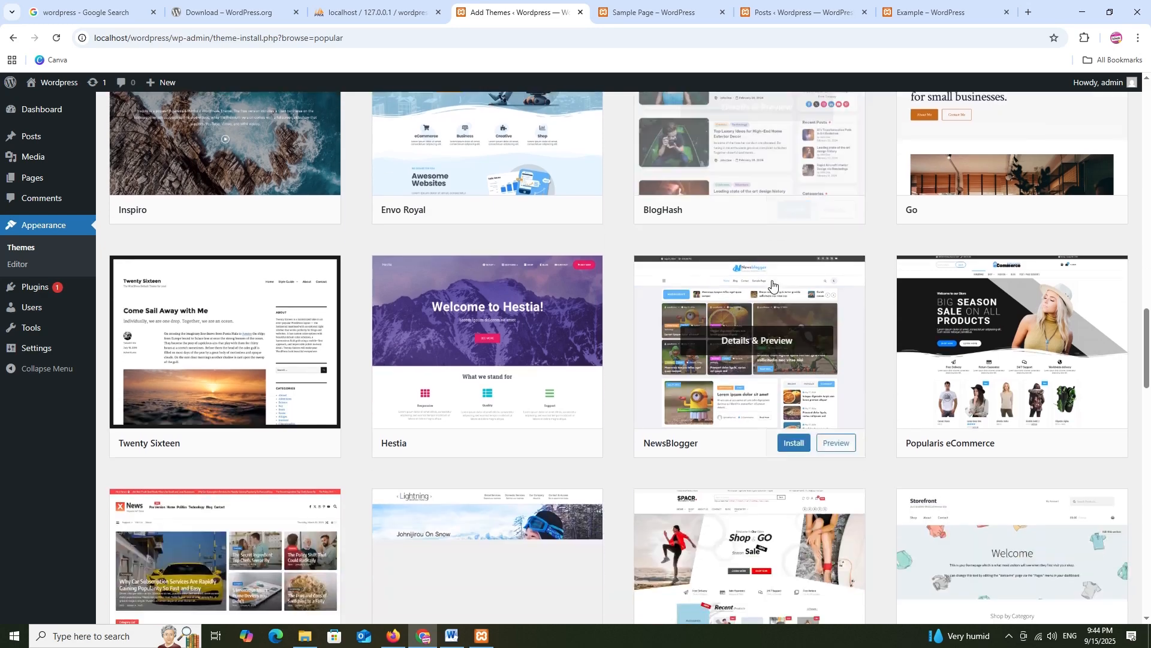
{"action": "scroll", "coordinate": [767, 288], "scroll_direction": "down", "scroll_amount": 2}
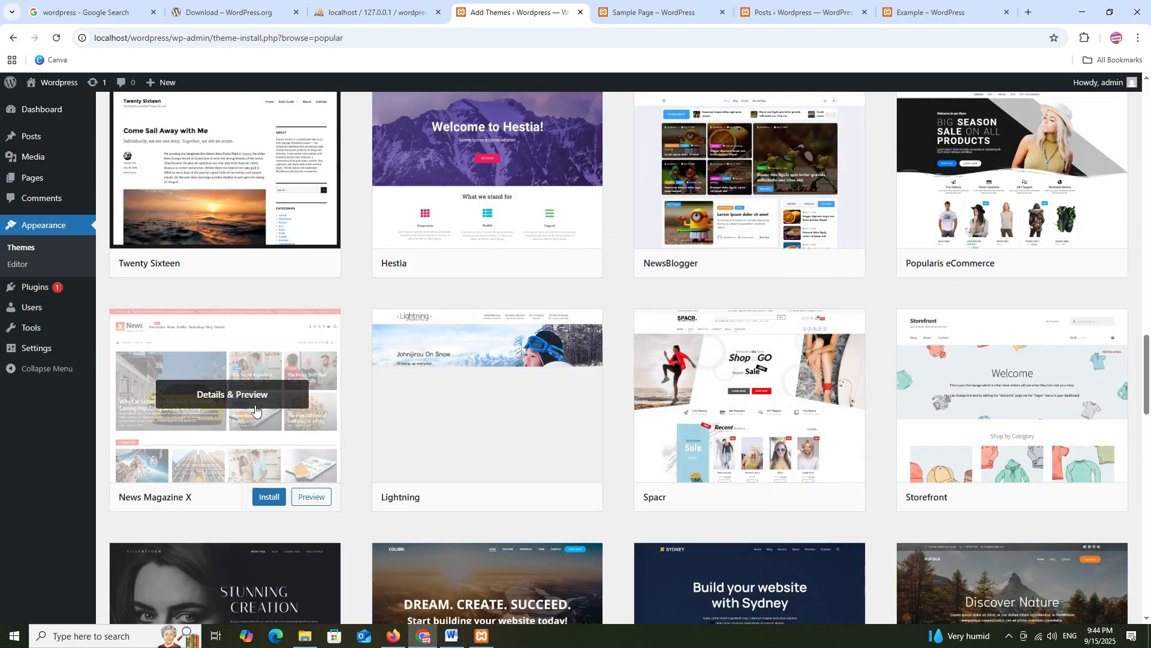
{"action": "scroll", "coordinate": [231, 372], "scroll_direction": "down", "scroll_amount": 5}
{"action": "scroll", "coordinate": [516, 369], "scroll_direction": "down", "scroll_amount": 5}
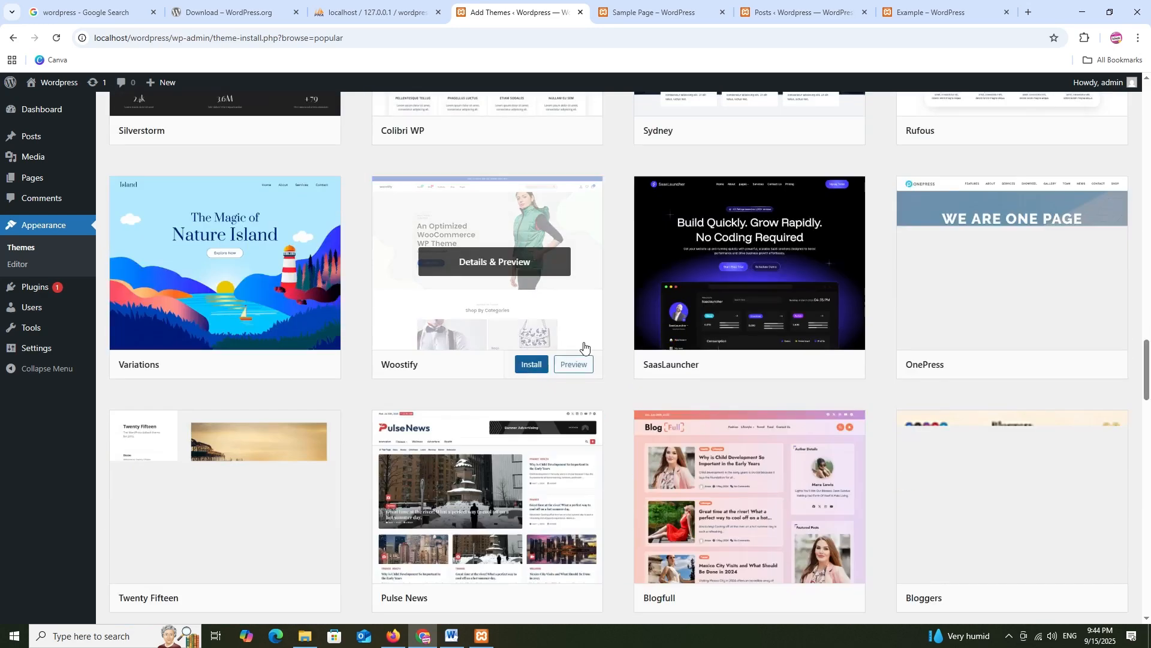
{"action": "scroll", "coordinate": [753, 264], "scroll_direction": "up", "scroll_amount": 20}
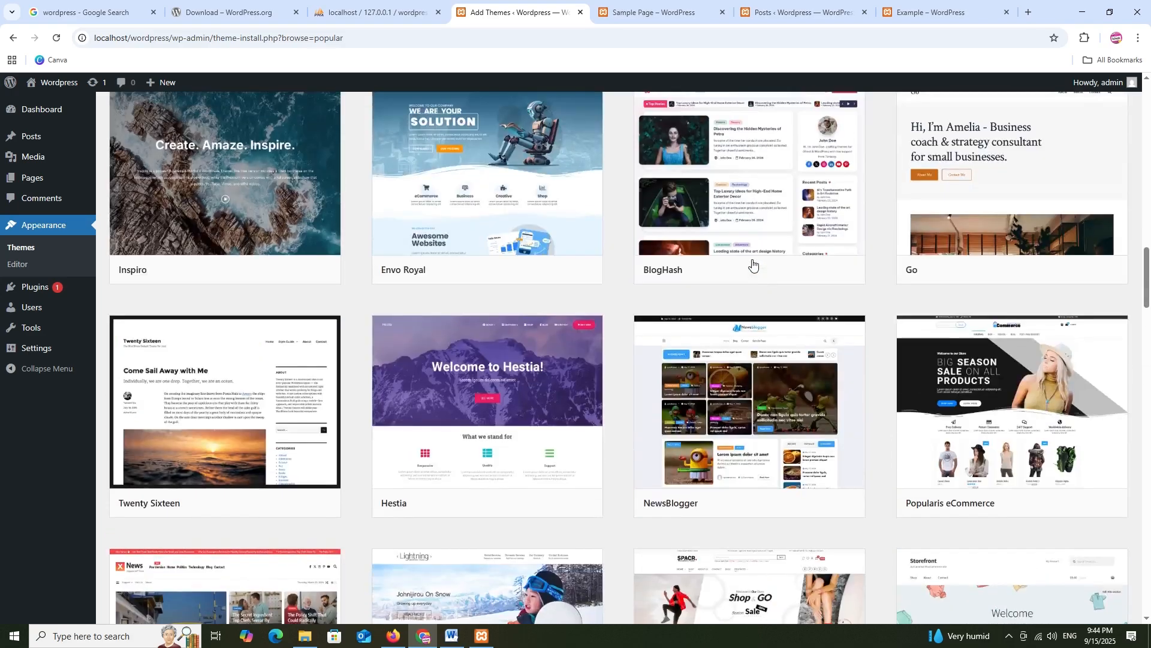
{"action": "scroll", "coordinate": [753, 264], "scroll_direction": "up", "scroll_amount": 5}
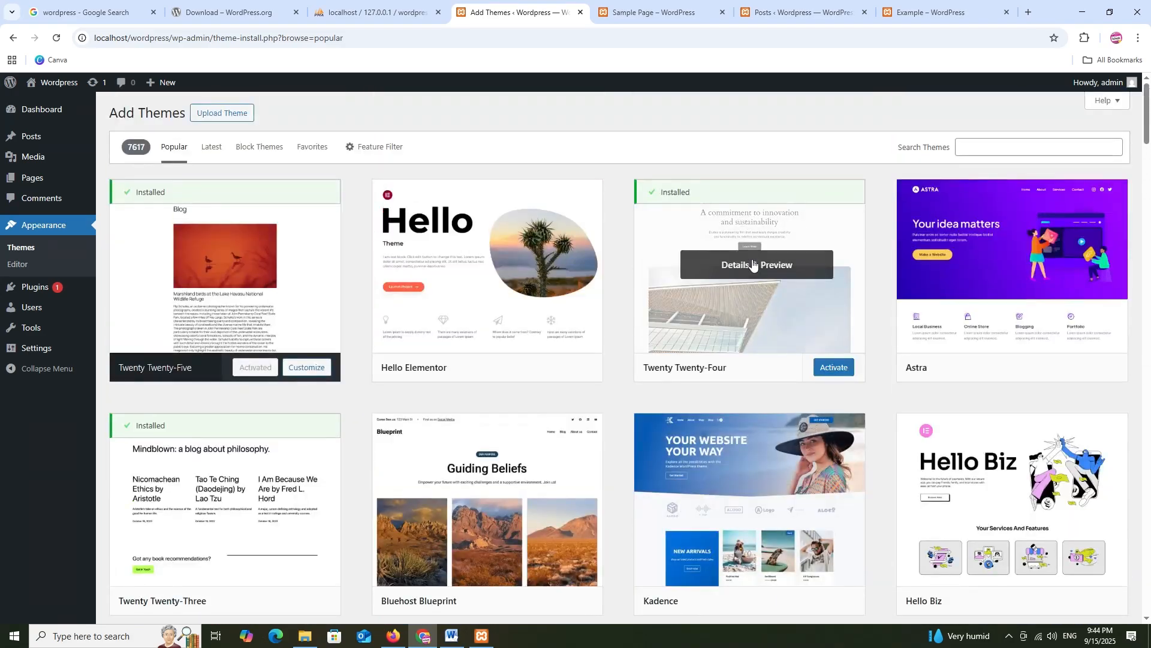
Show the theme zip upload panel, then cancel the file picker without choosing a file
{"action": "left_click", "coordinate": [217, 116]}
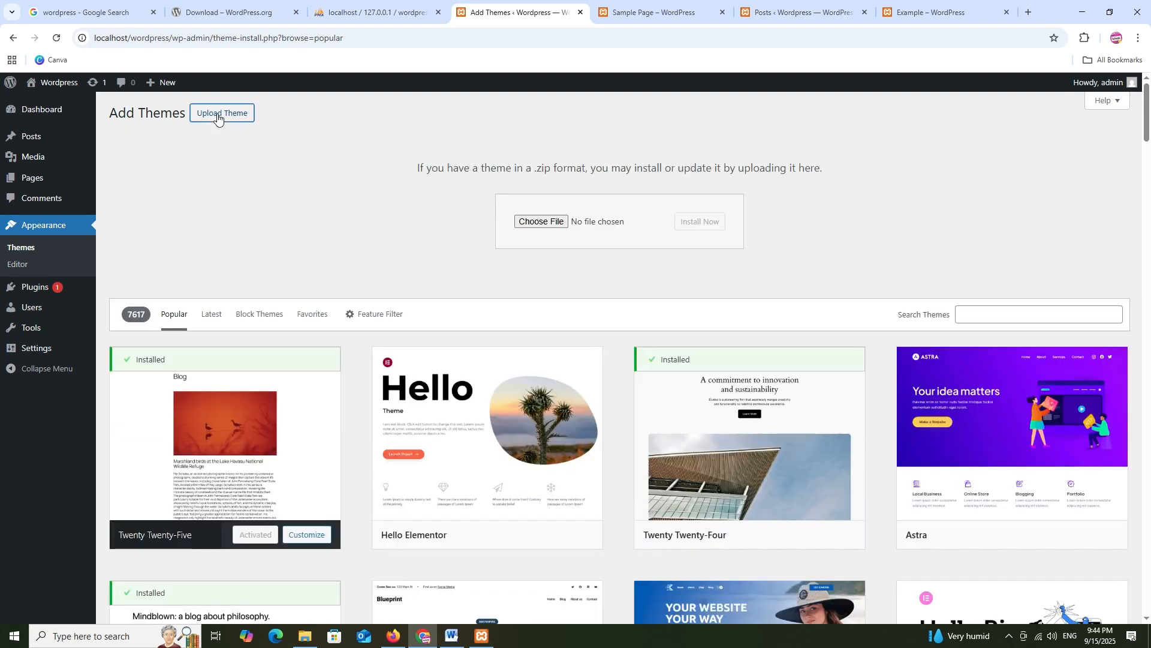
{"action": "left_click", "coordinate": [535, 221]}
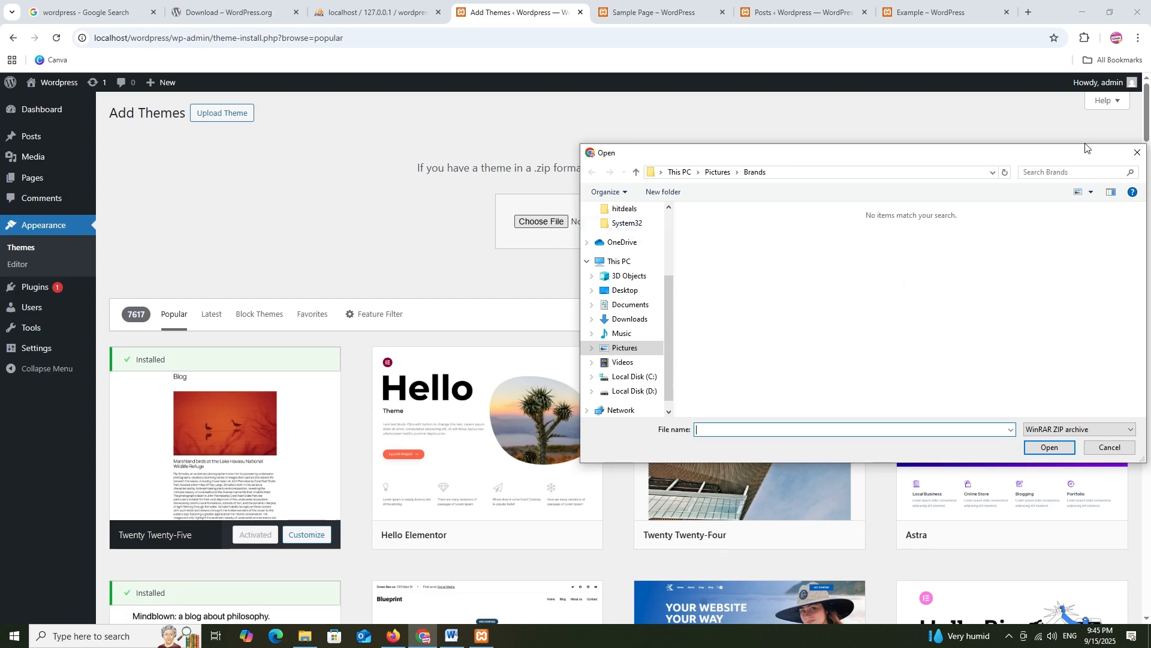
{"action": "left_click", "coordinate": [1137, 154]}
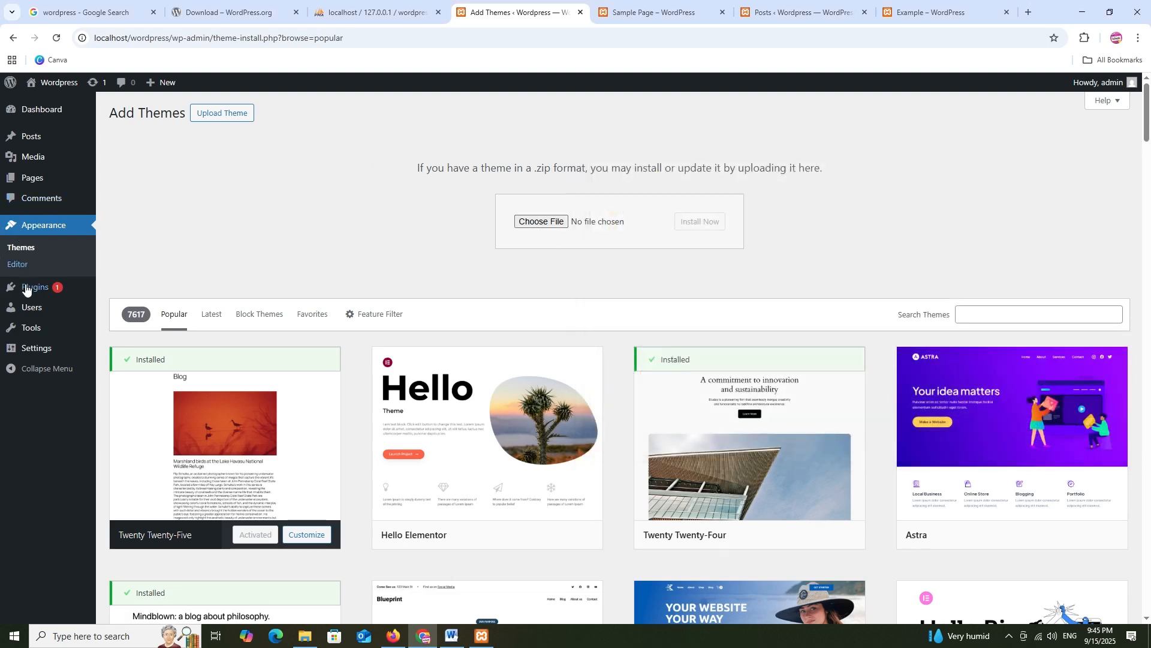
Go from Installed Plugins to Add Plugins and search the directory for 'contact'
{"action": "mouse_move", "coordinate": [33, 288]}
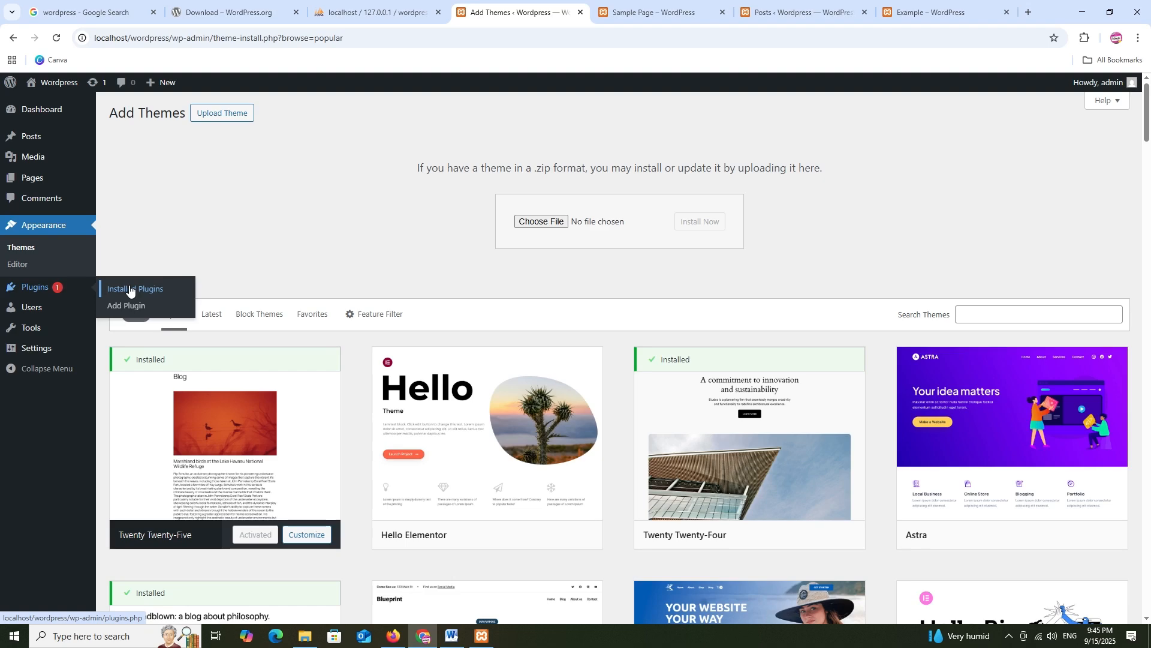
{"action": "left_click", "coordinate": [129, 290]}
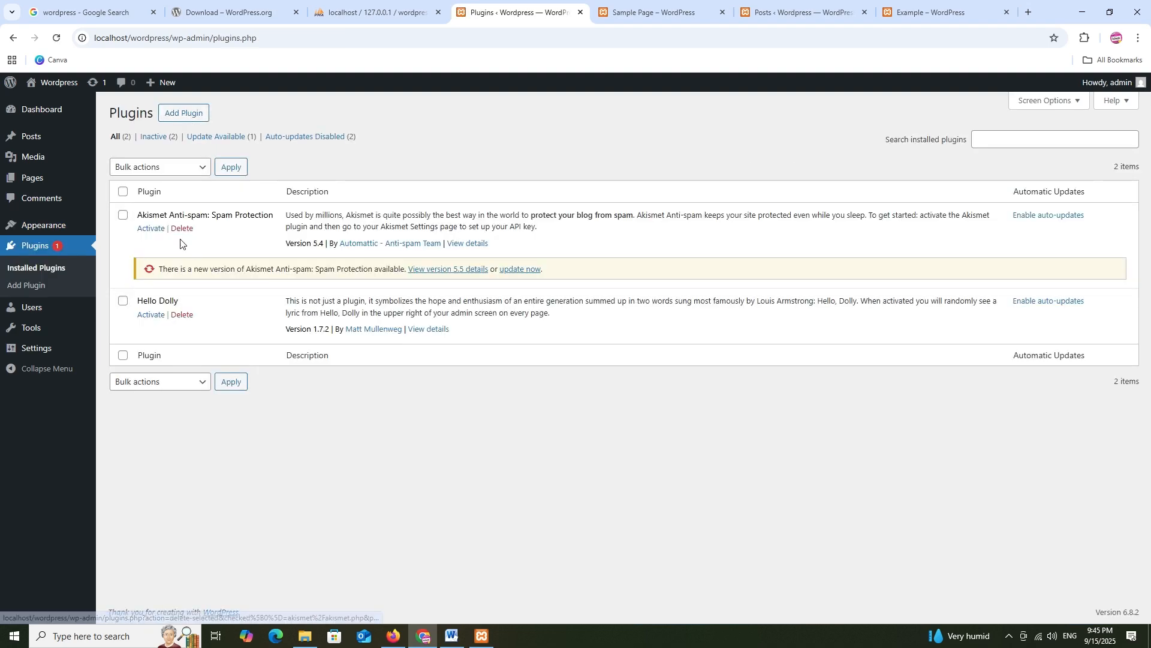
{"action": "left_click", "coordinate": [184, 116]}
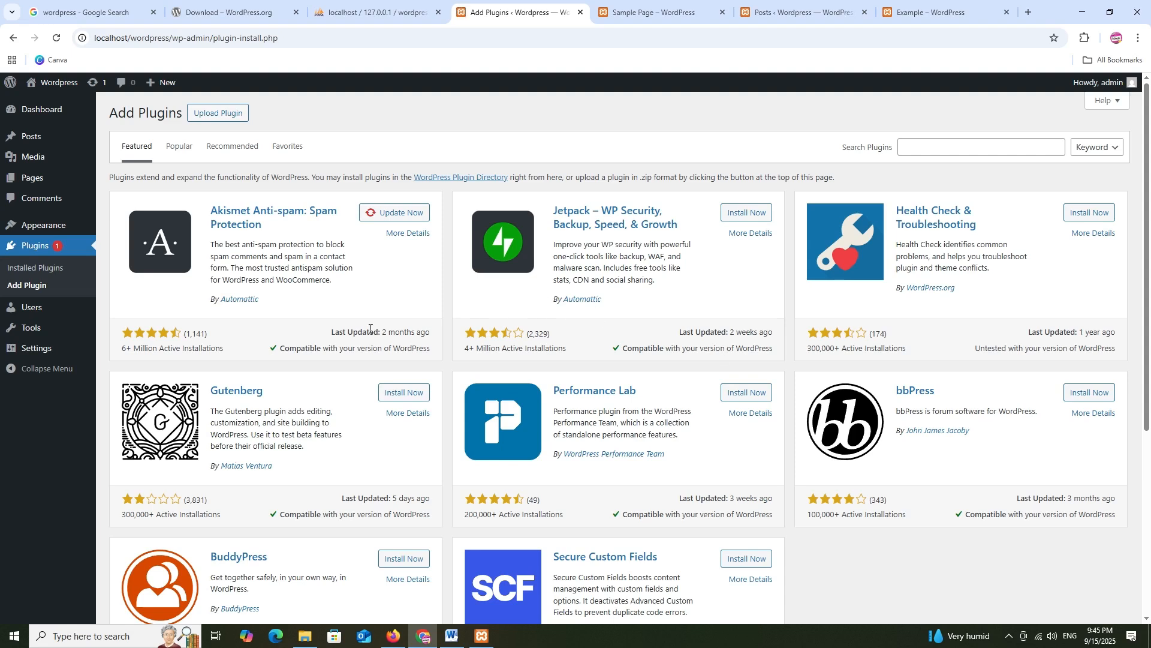
{"action": "left_click", "coordinate": [920, 145]}
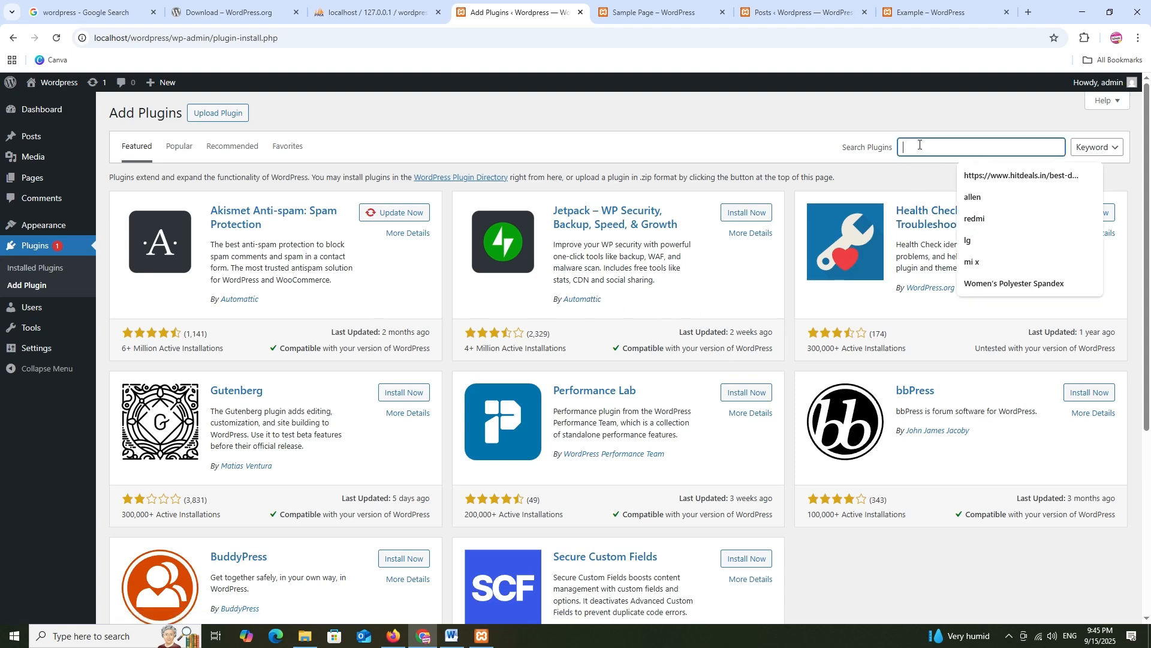
{"action": "type", "text": "conta"}
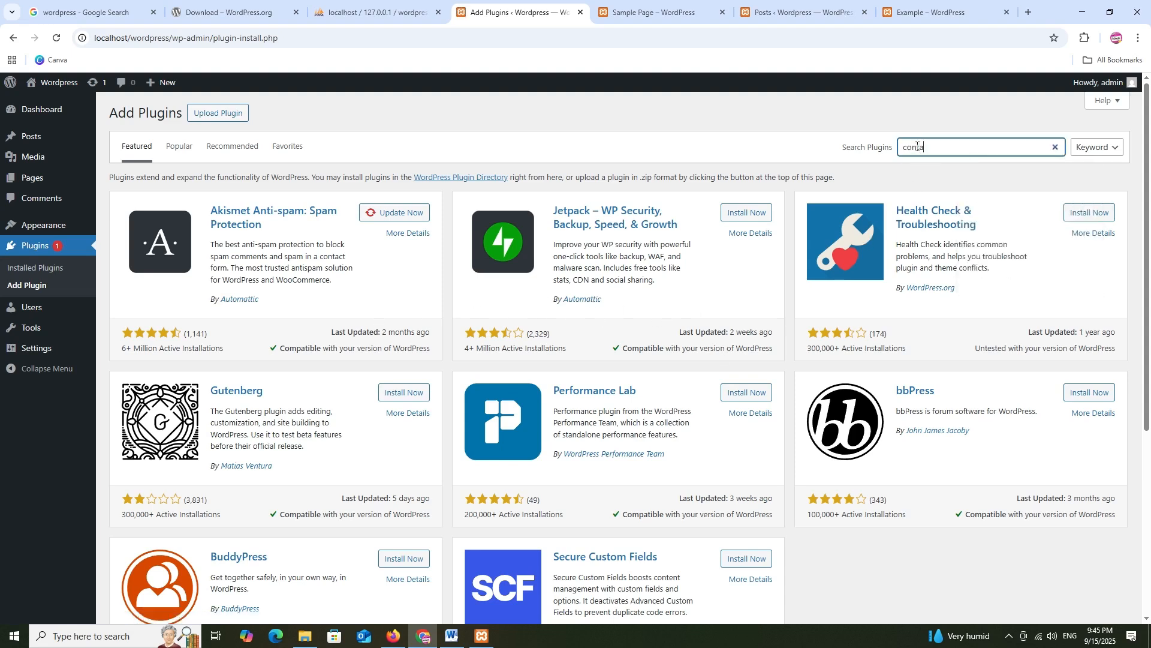
{"action": "type", "text": "ct"}
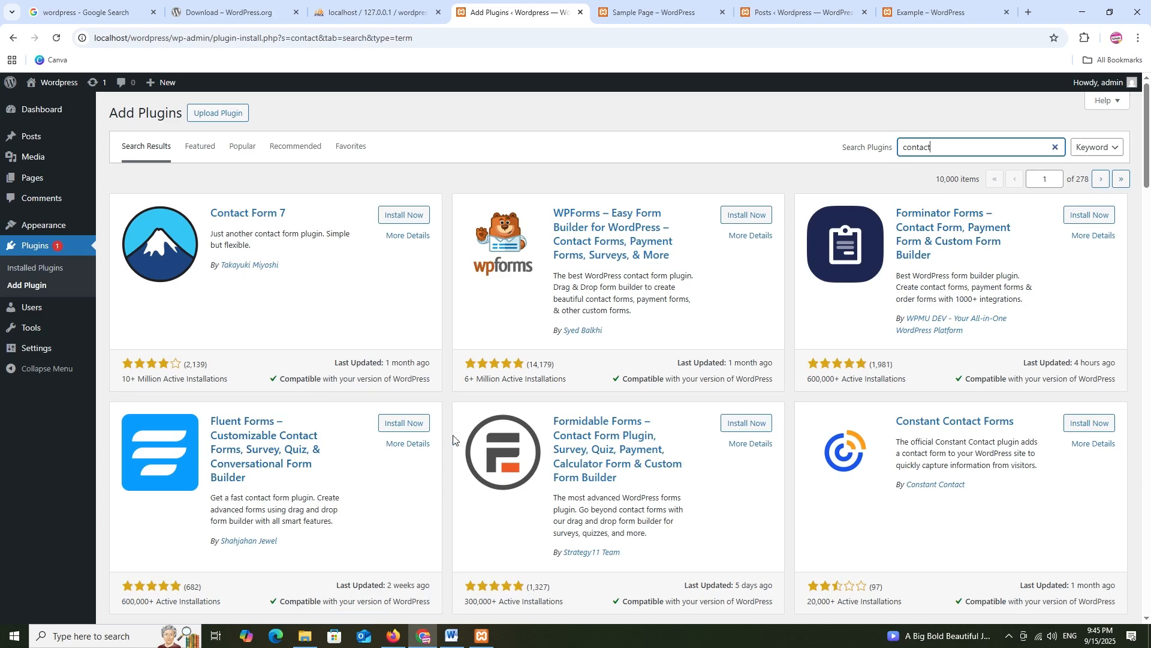
Replace the plugin search with 'seo', then with 'security'
{"action": "scroll", "coordinate": [826, 358], "scroll_direction": "down", "scroll_amount": 4}
{"action": "scroll", "coordinate": [803, 318], "scroll_direction": "up", "scroll_amount": 4}
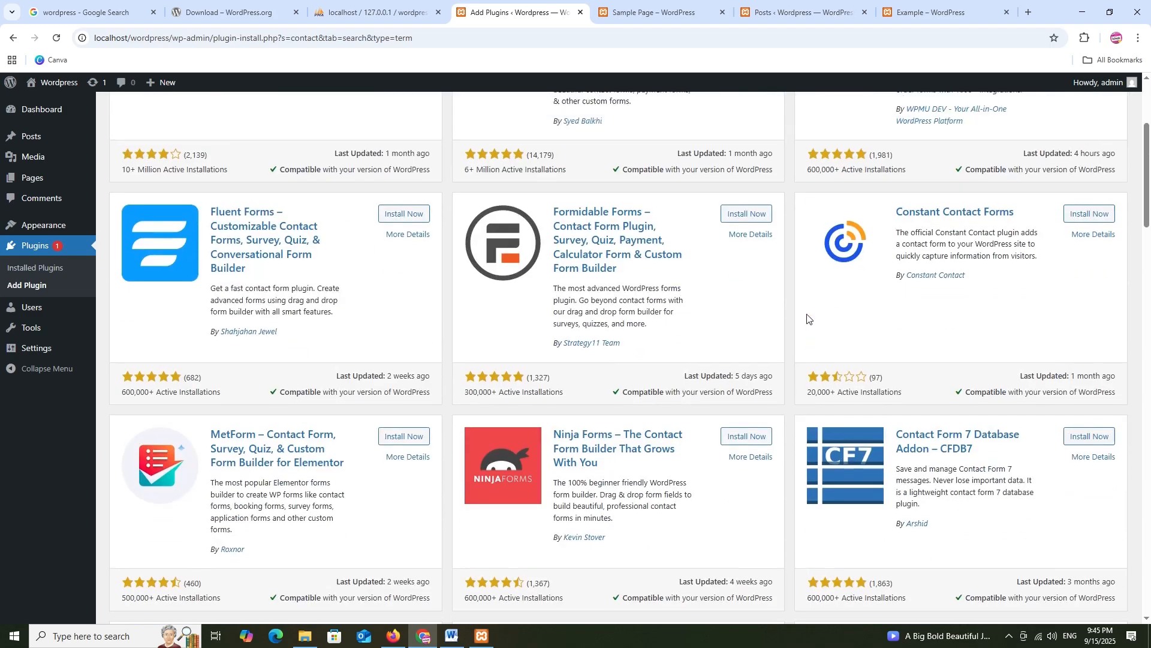
{"action": "left_click_drag", "start_coordinate": [948, 151], "coordinate": [885, 148]}
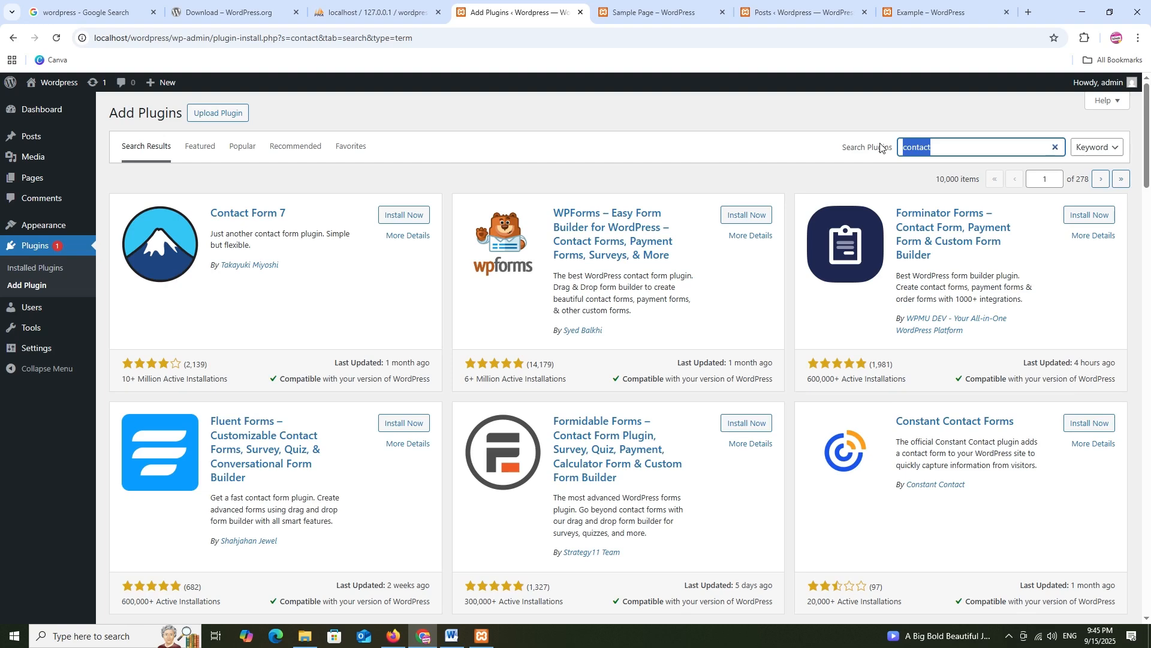
{"action": "type", "text": "seo"}
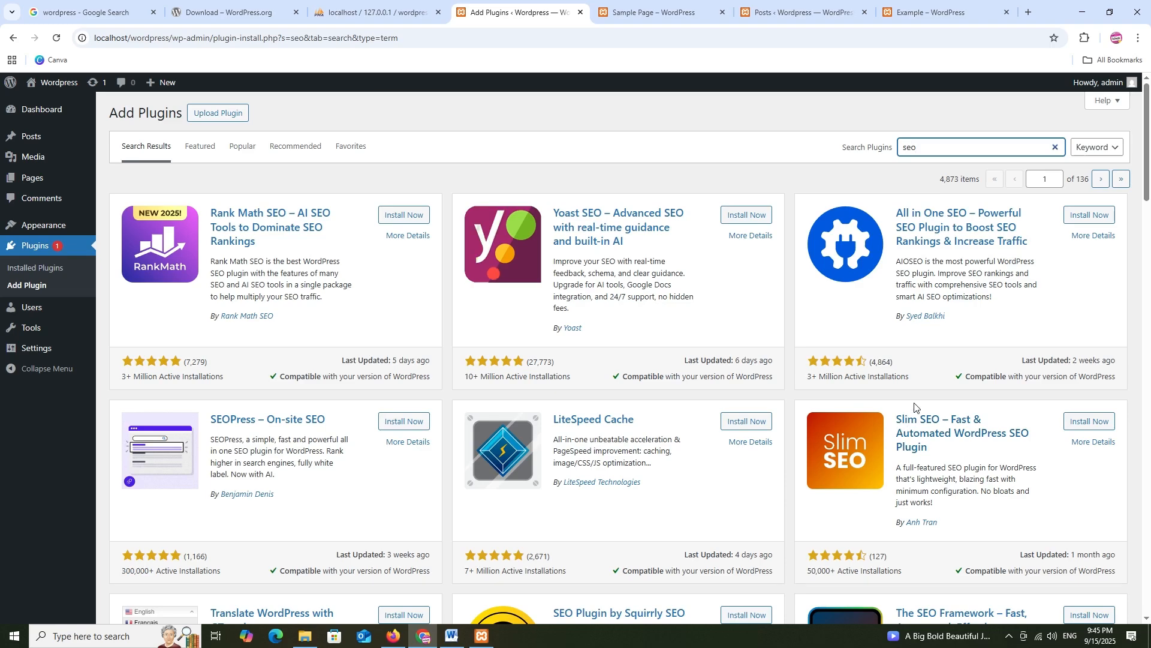
{"action": "scroll", "coordinate": [804, 321], "scroll_direction": "down", "scroll_amount": 3}
{"action": "scroll", "coordinate": [807, 321], "scroll_direction": "up", "scroll_amount": 3}
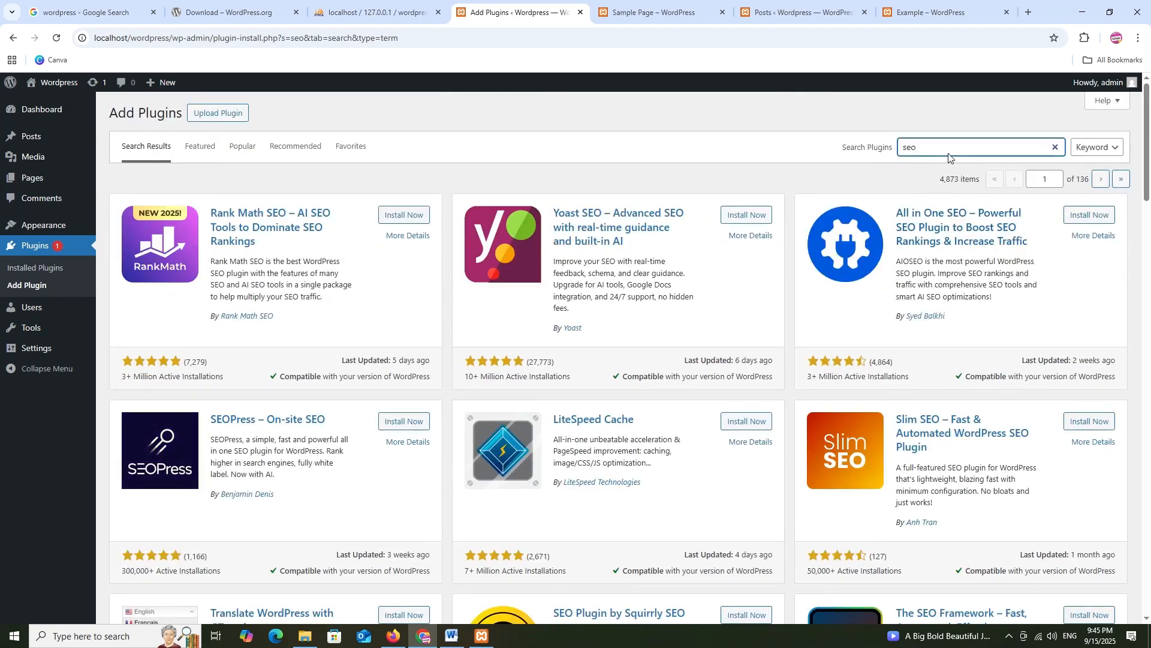
{"action": "left_click_drag", "start_coordinate": [950, 157], "coordinate": [895, 149]}
{"action": "type", "text": "security"}
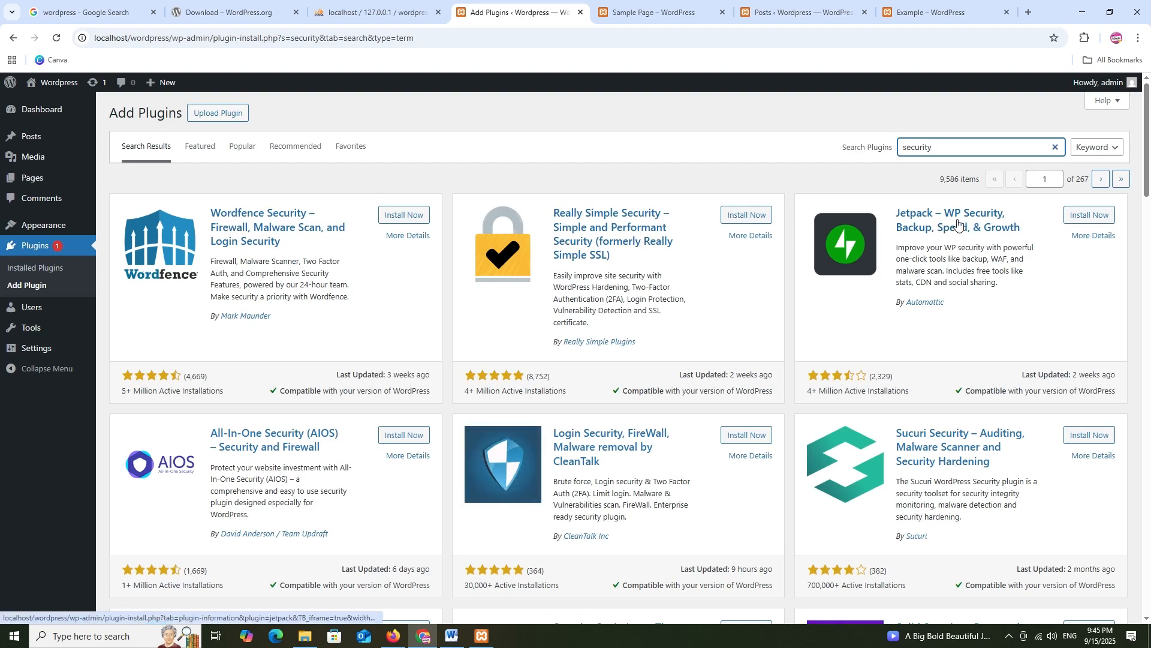
Open the Add User form, keep the Subscriber role, then head to Tools > Available Tools
{"action": "mouse_move", "coordinate": [26, 309]}
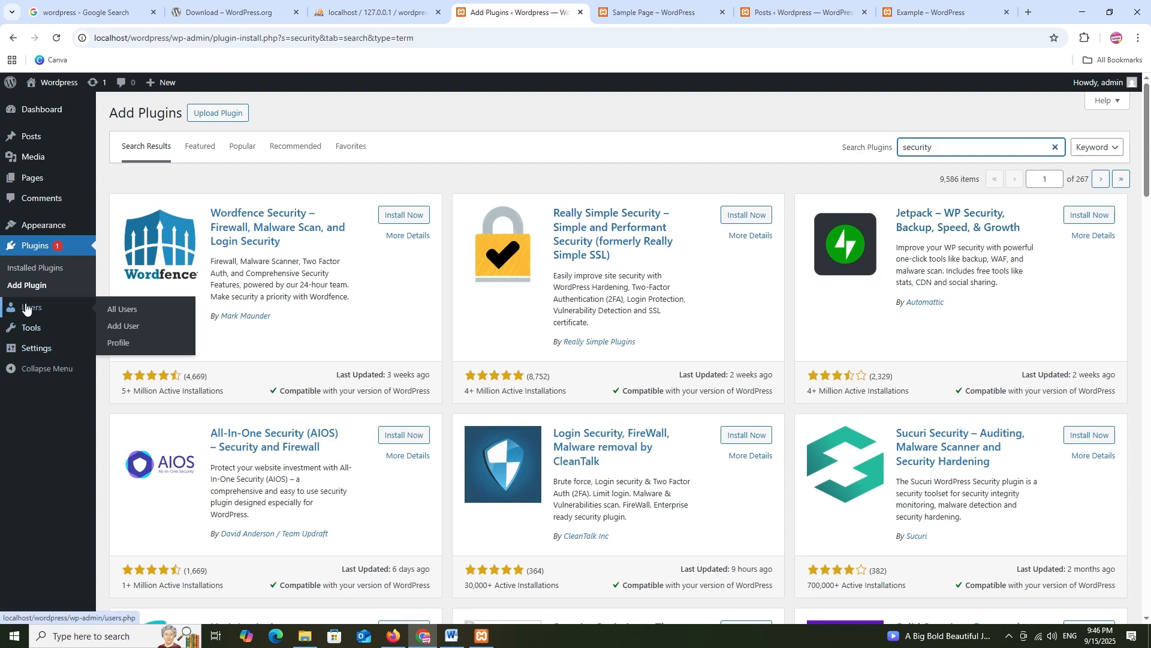
{"action": "left_click", "coordinate": [106, 306]}
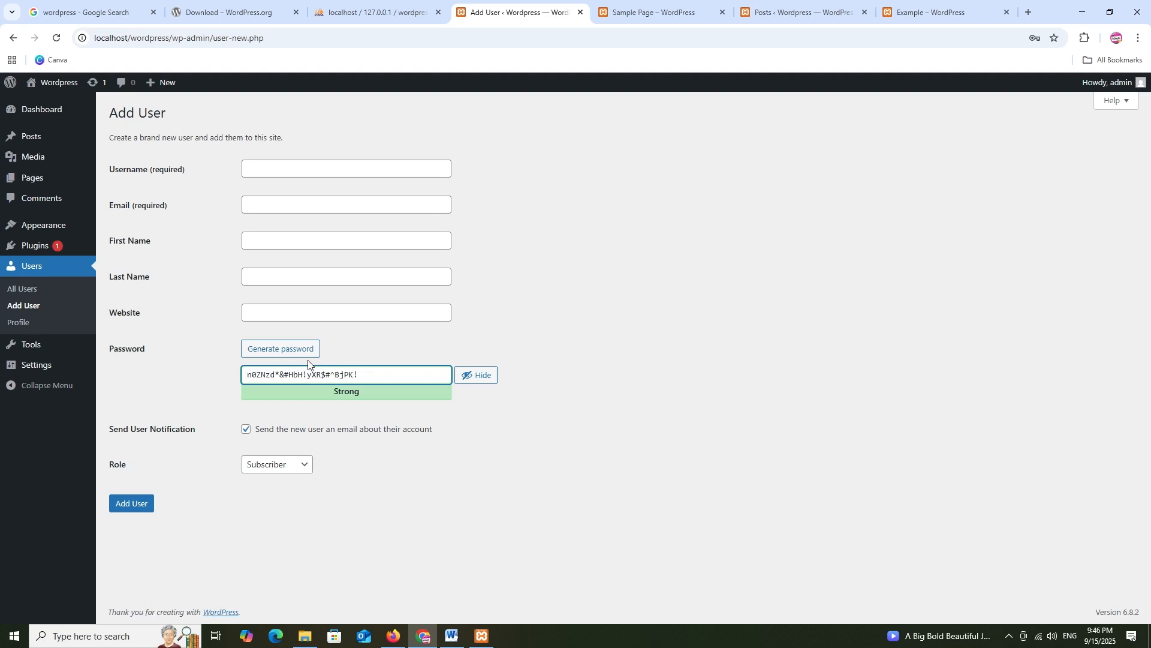
{"action": "left_click", "coordinate": [267, 466]}
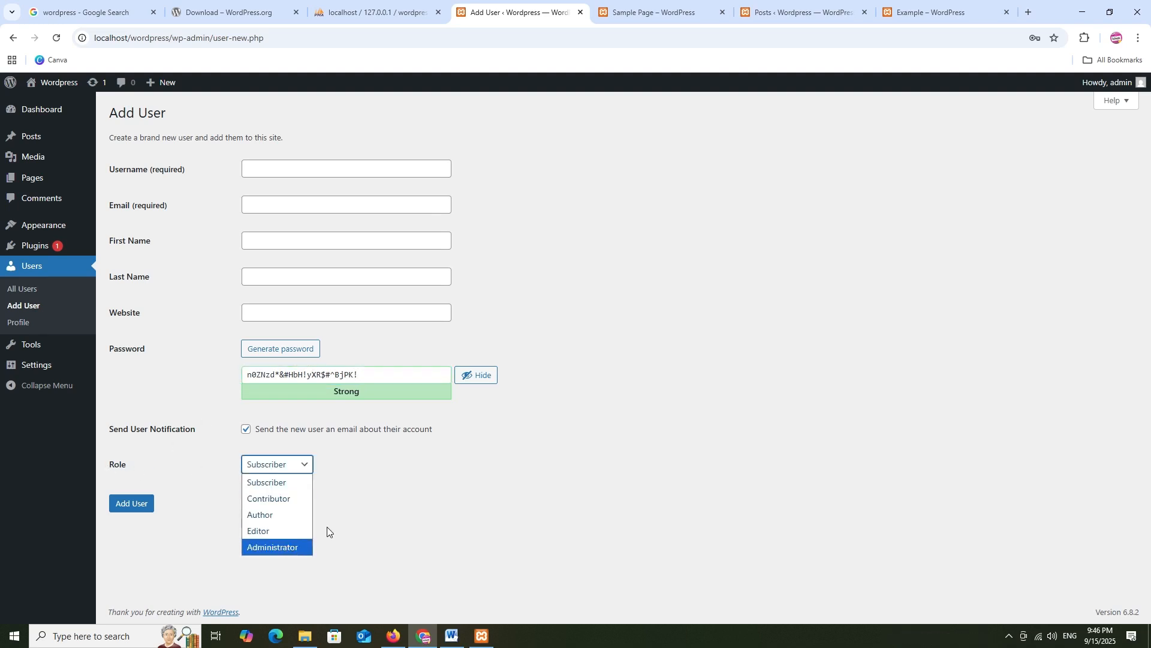
{"action": "left_click", "coordinate": [436, 459]}
{"action": "mouse_move", "coordinate": [37, 345]}
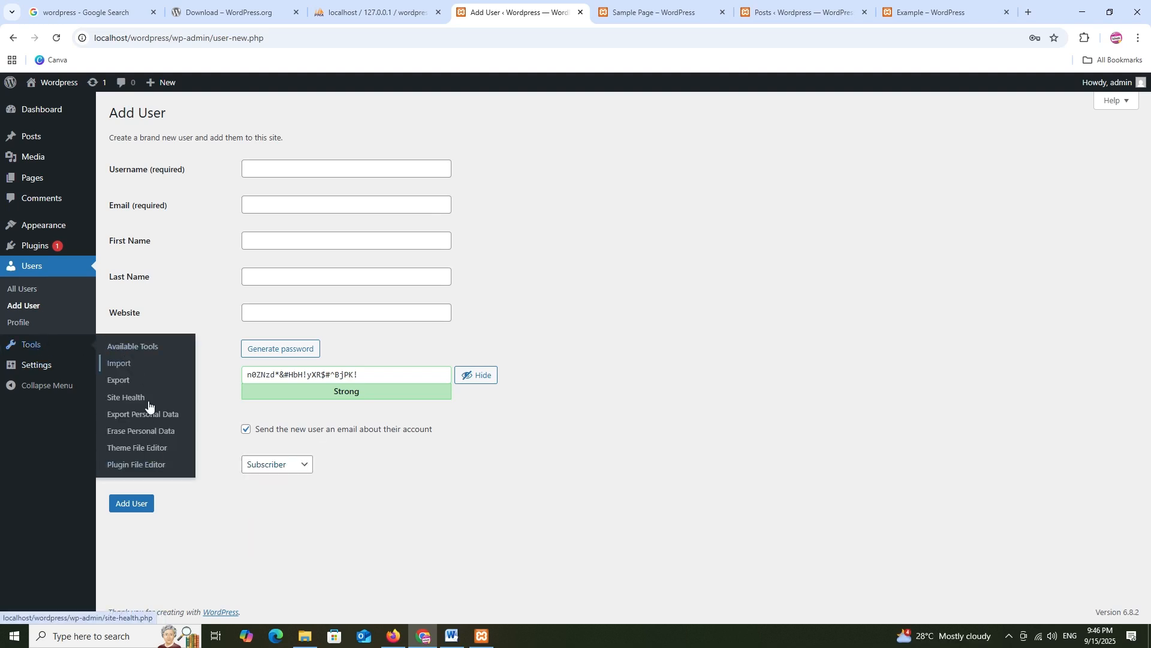
{"action": "left_click", "coordinate": [144, 348]}
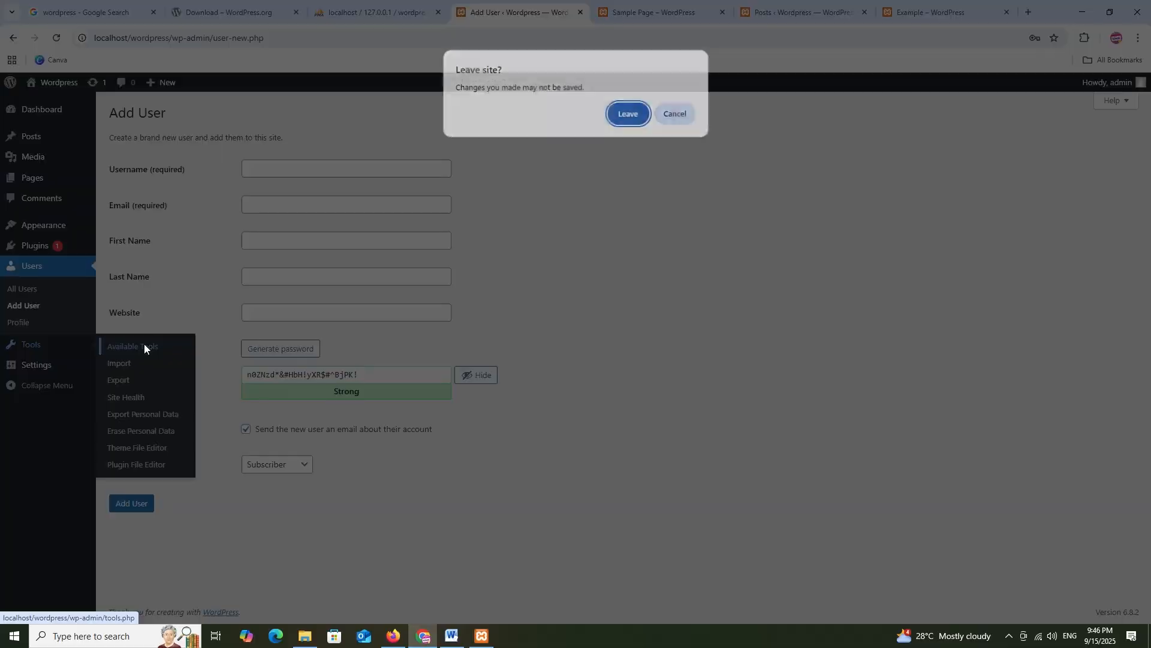
Leave the Add User form and view the Tools Import, Export and Site Health pages
{"action": "left_click", "coordinate": [624, 117]}
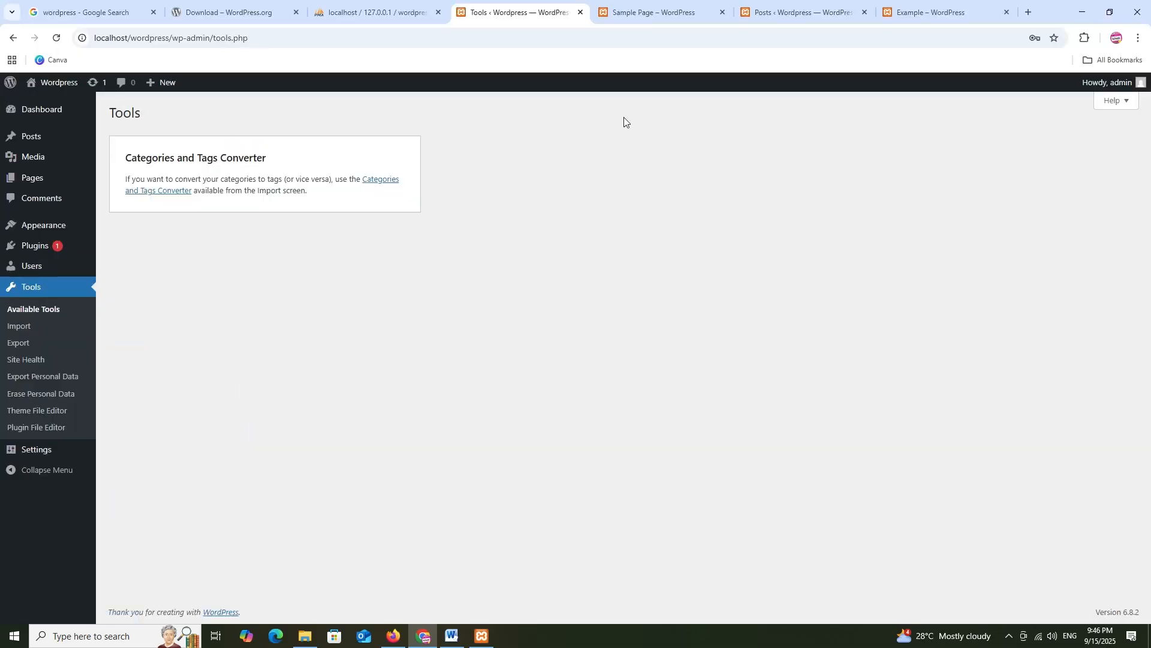
{"action": "left_click", "coordinate": [22, 330]}
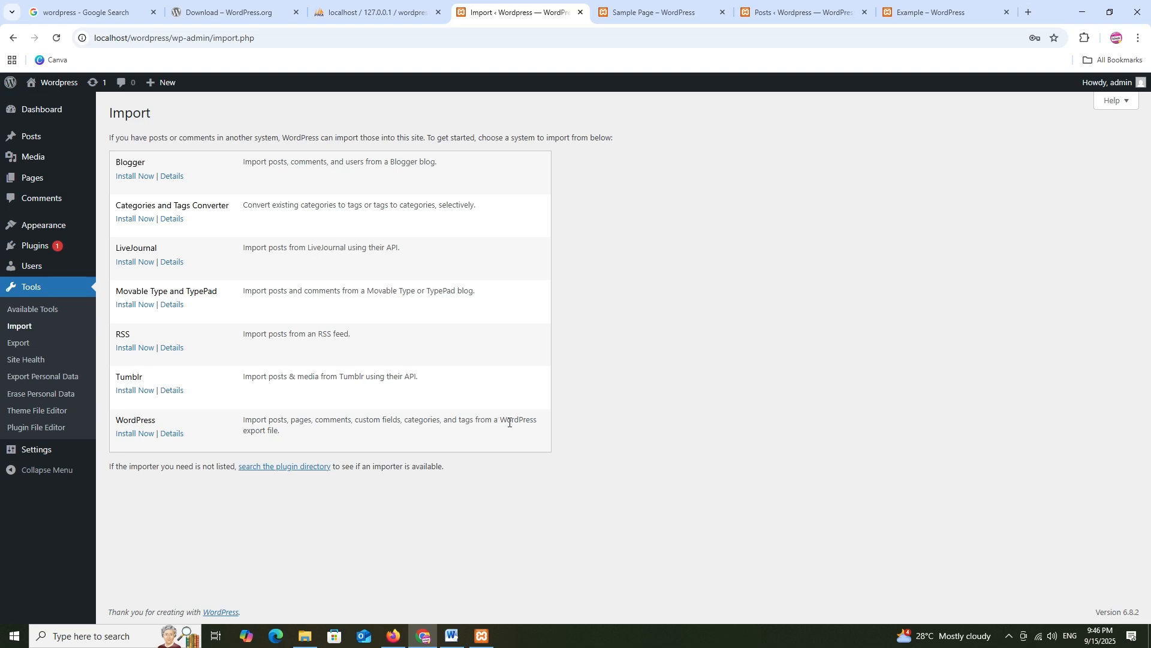
{"action": "left_click", "coordinate": [18, 342]}
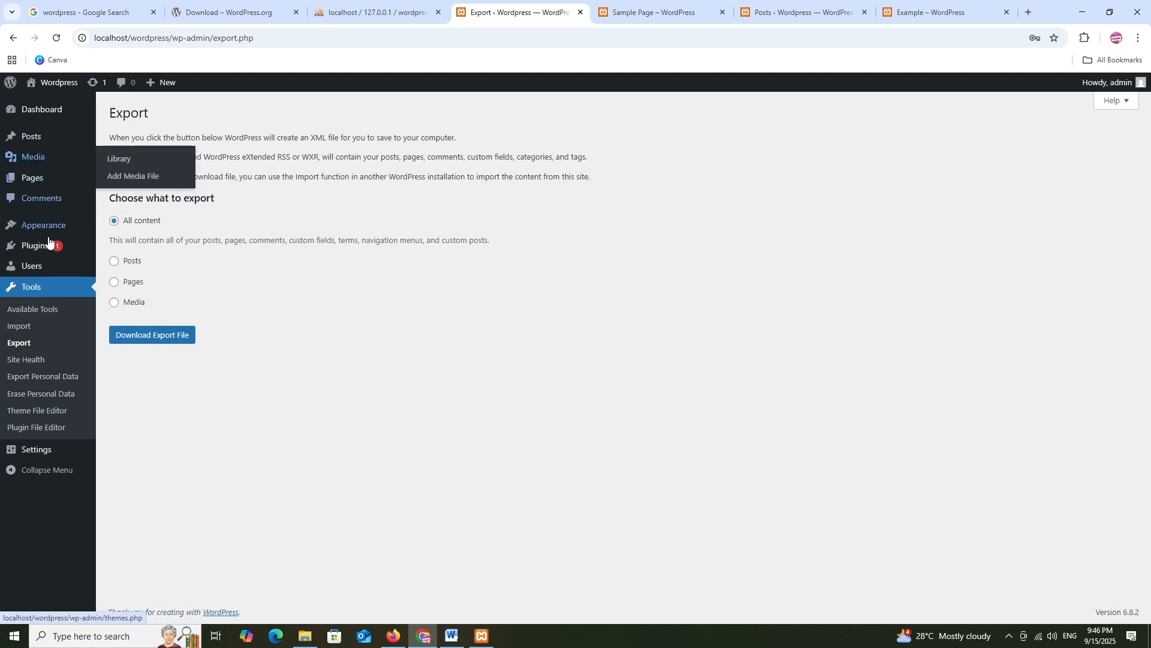
{"action": "left_click", "coordinate": [28, 362]}
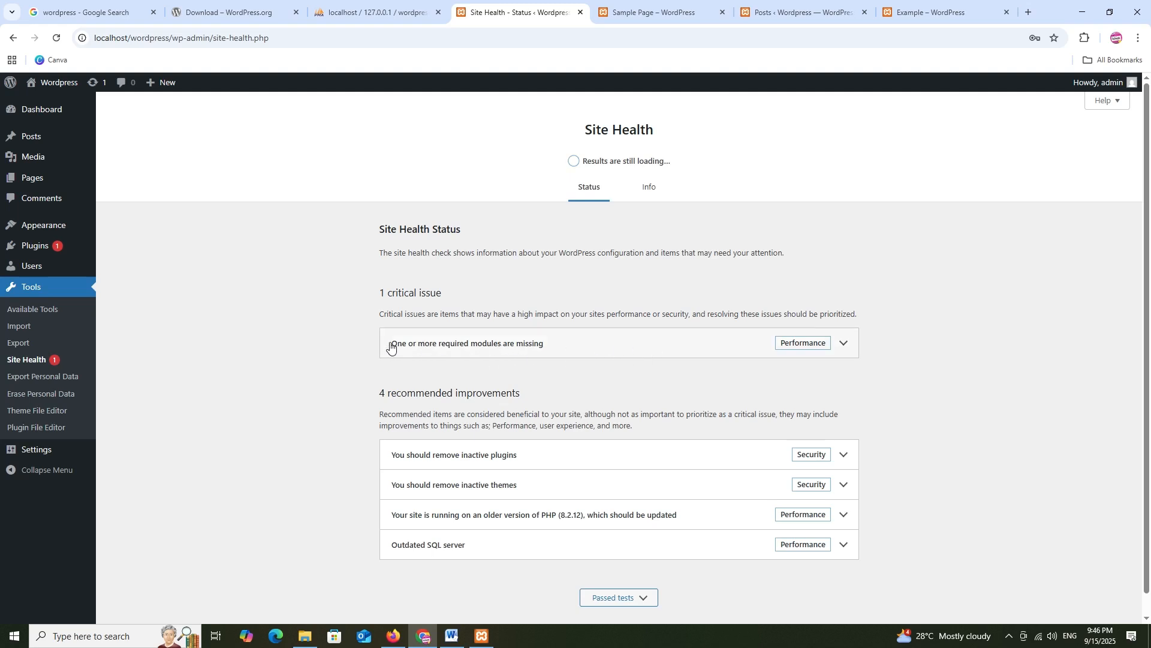
Expand the missing required modules issue and highlight the gd module warning
{"action": "left_click", "coordinate": [845, 351]}
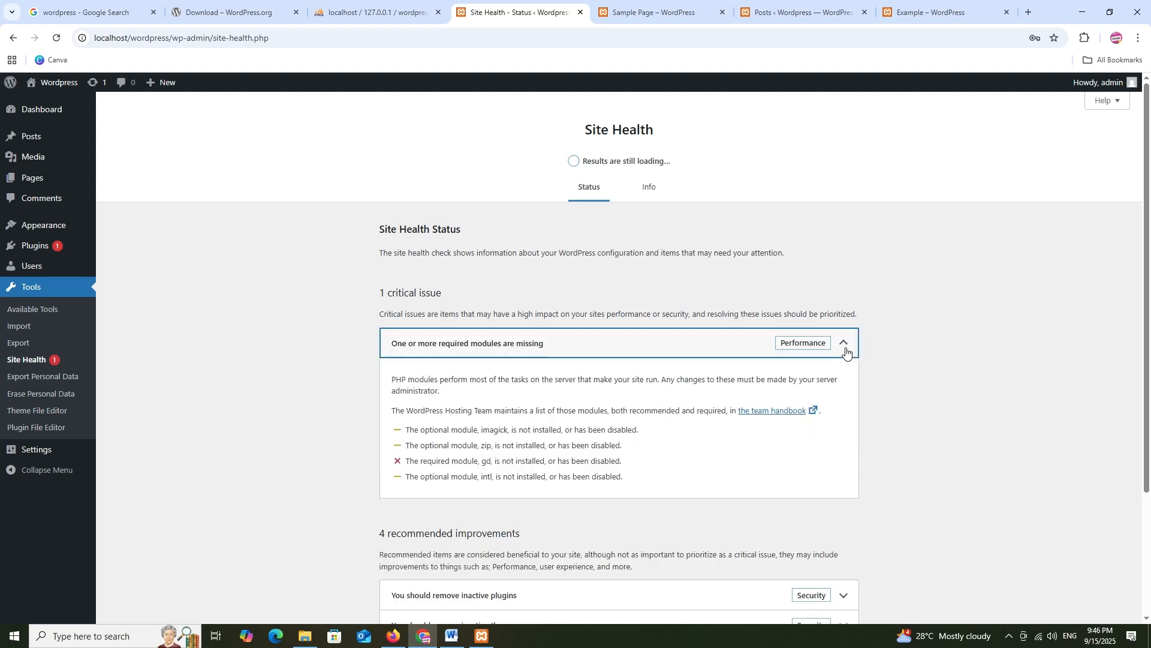
{"action": "left_click_drag", "start_coordinate": [408, 463], "coordinate": [613, 462]}
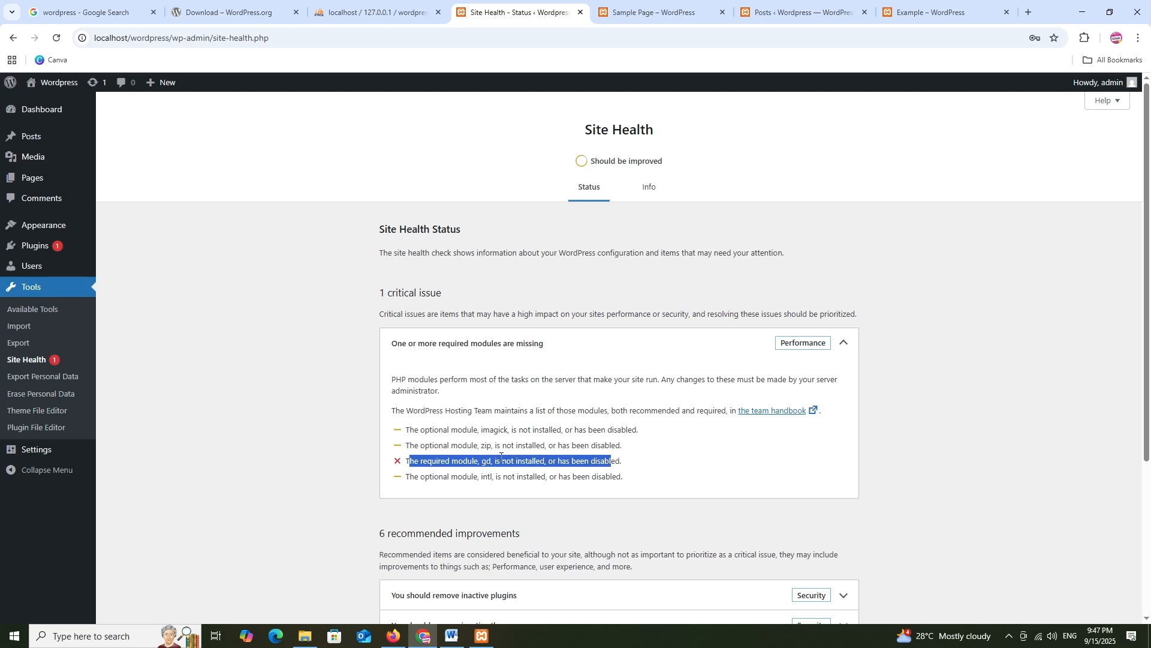
In XAMPP, open and close the php folder, then open php.ini in Notepad
{"action": "left_click", "coordinate": [482, 636]}
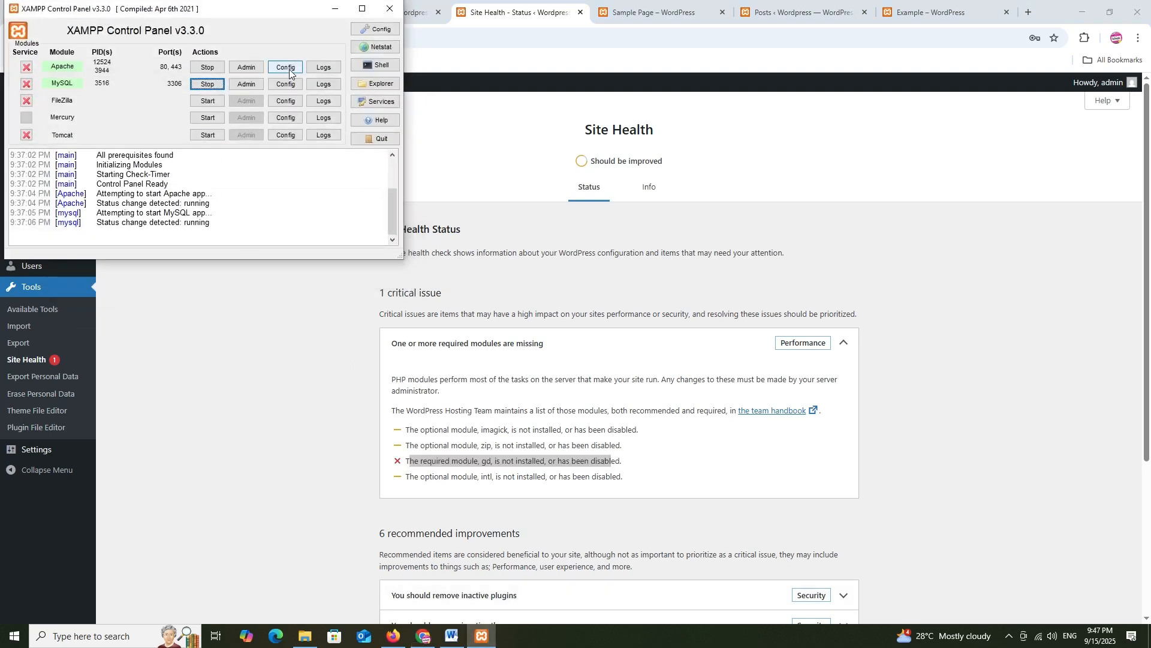
{"action": "left_click", "coordinate": [290, 70]}
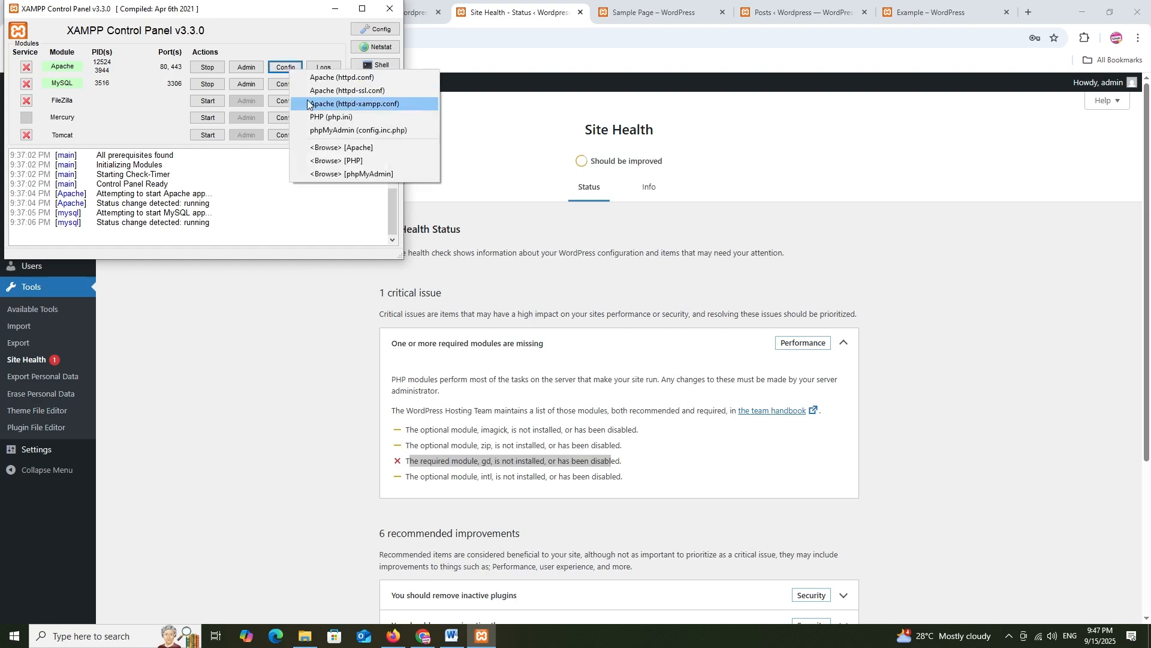
{"action": "left_click", "coordinate": [333, 160]}
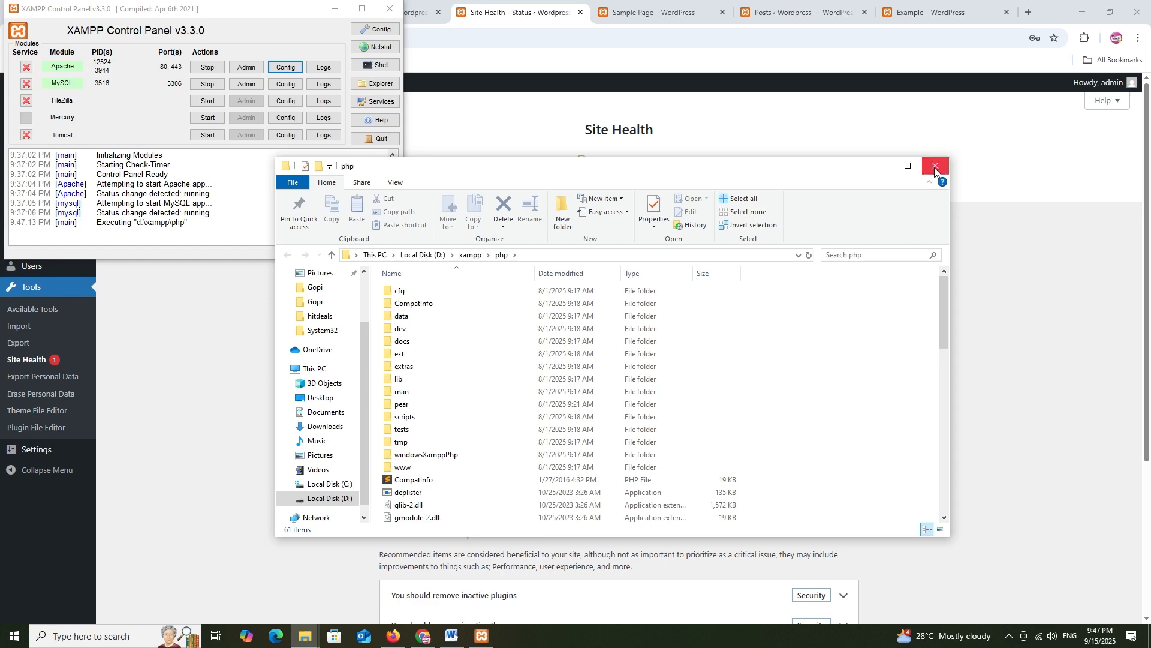
{"action": "left_click", "coordinate": [936, 166]}
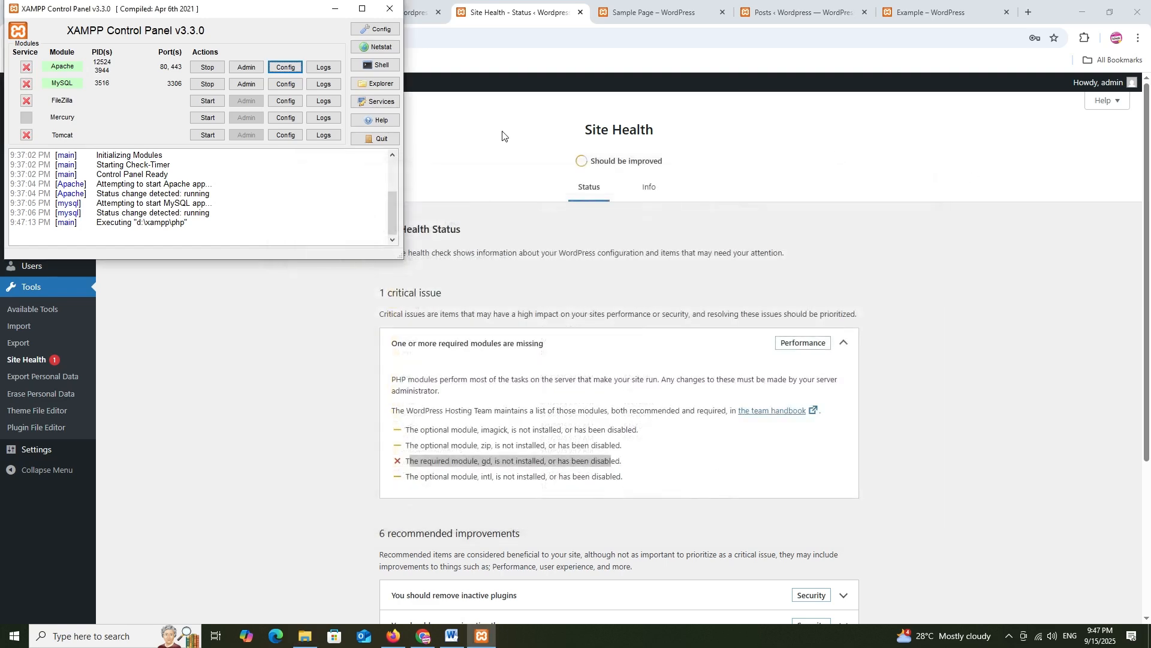
{"action": "left_click", "coordinate": [285, 70]}
{"action": "left_click", "coordinate": [318, 122]}
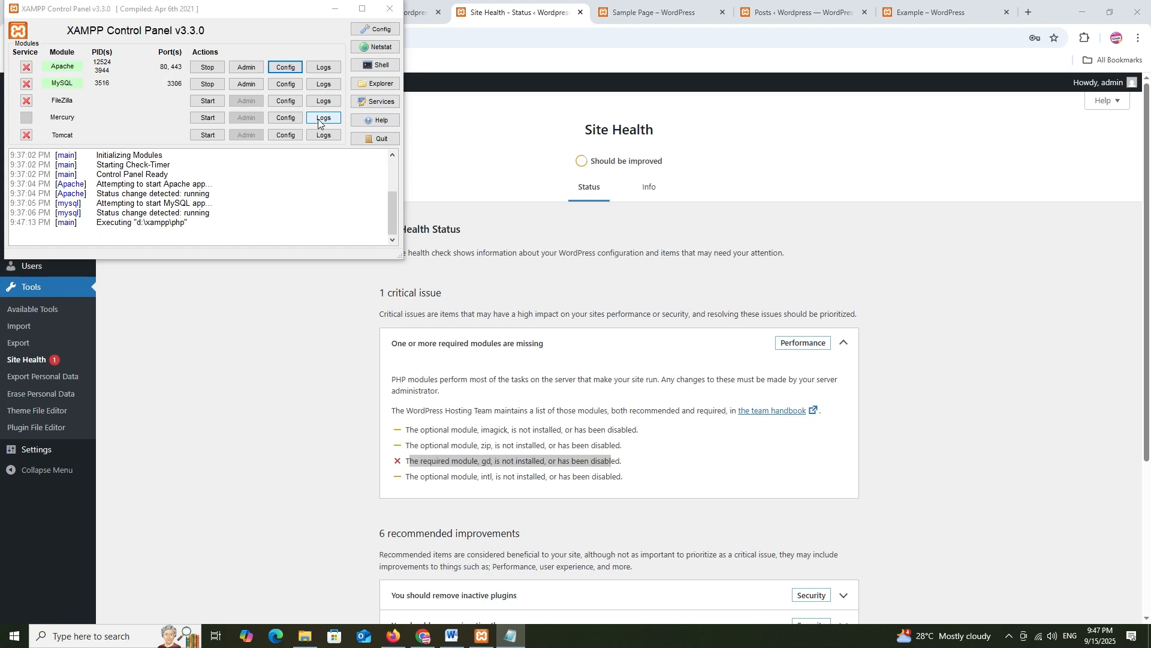
{"action": "left_click", "coordinate": [508, 639]}
Find ;extension=gd in php.ini, remove its semicolon to read extension=gd, and save
{"action": "left_click_drag", "start_coordinate": [138, 146], "coordinate": [439, 104]}
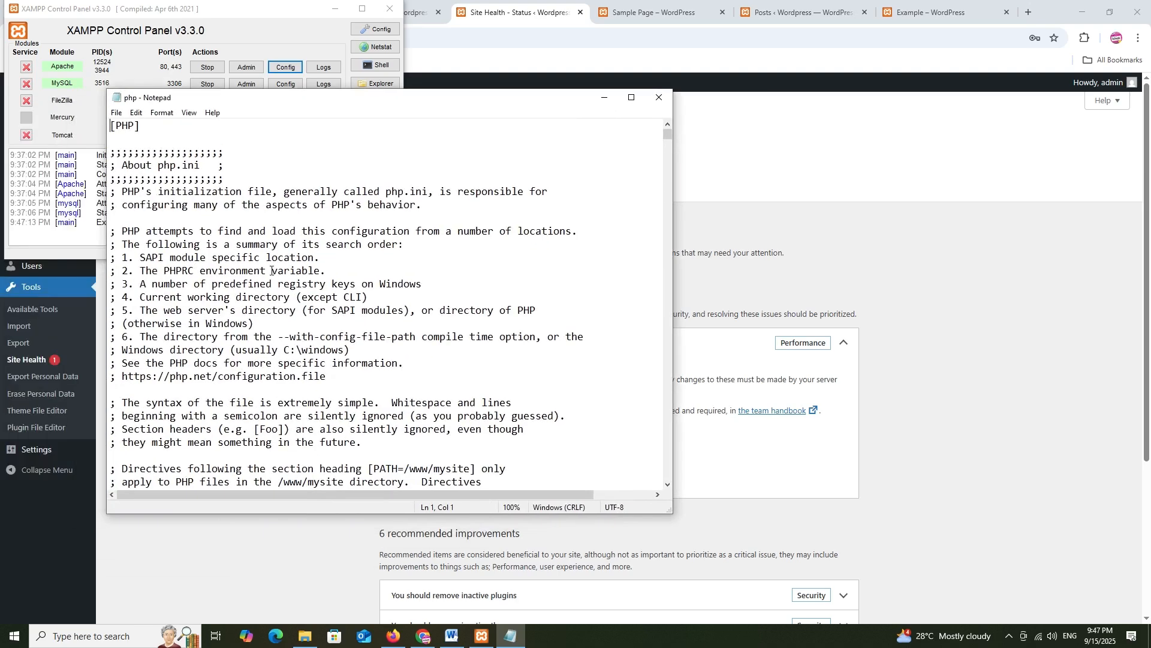
{"action": "left_click", "coordinate": [240, 164]}
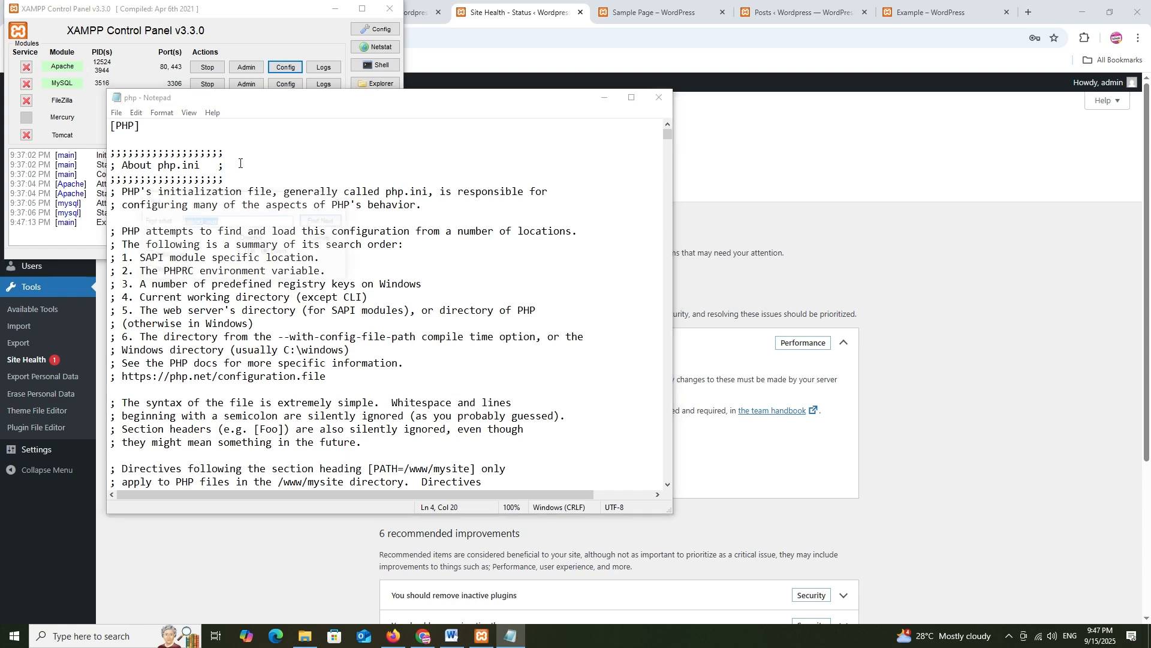
{"action": "key", "text": "ctrl+f"}
{"action": "type", "text": "gd"}
{"action": "key", "text": "Return"}
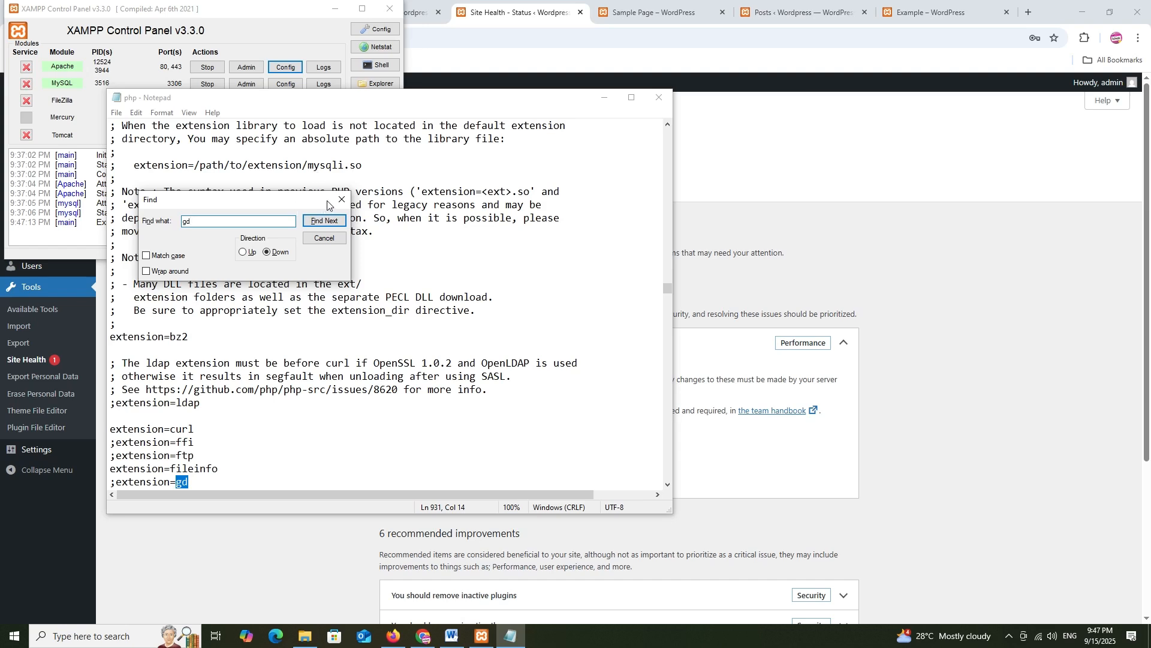
{"action": "left_click", "coordinate": [342, 199]}
{"action": "left_click", "coordinate": [114, 482]}
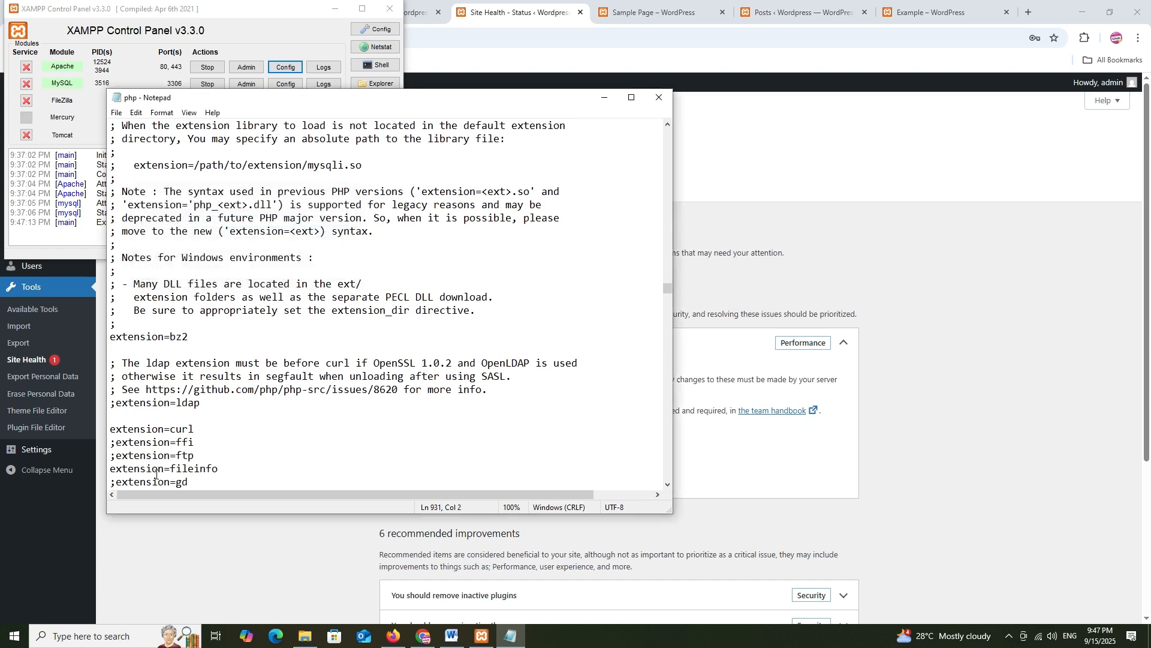
{"action": "key", "text": "BackSpace"}
{"action": "key", "text": "ctrl+s"}
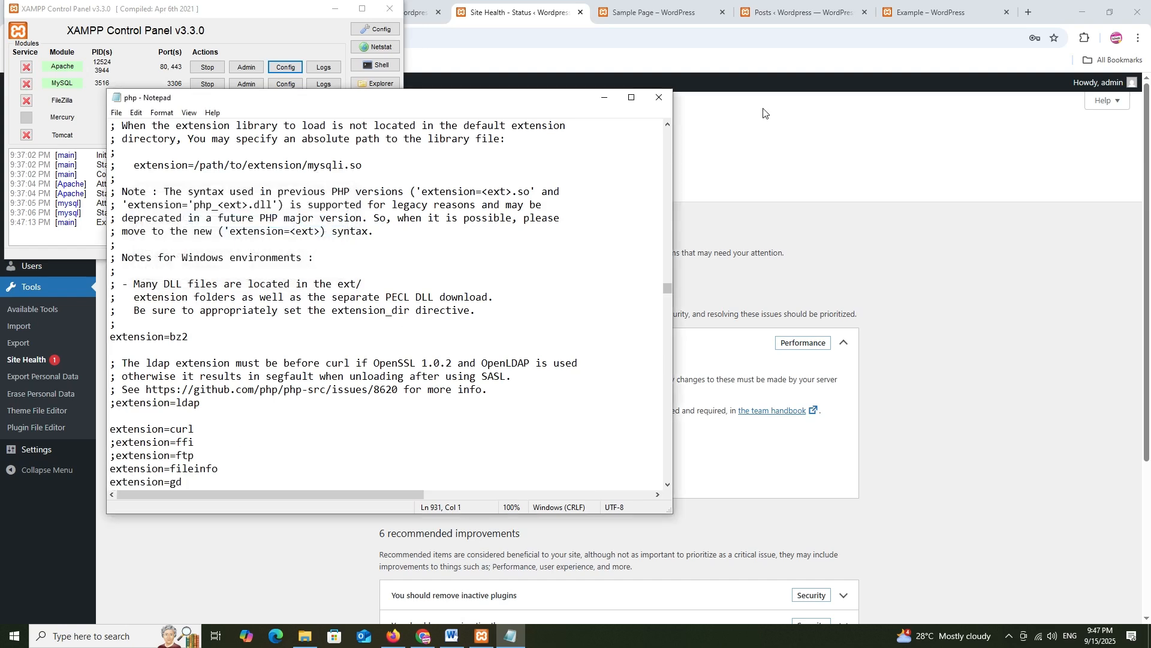
Close php.ini, restart Apache in XAMPP, and minimize the control panel
{"action": "left_click", "coordinate": [660, 98]}
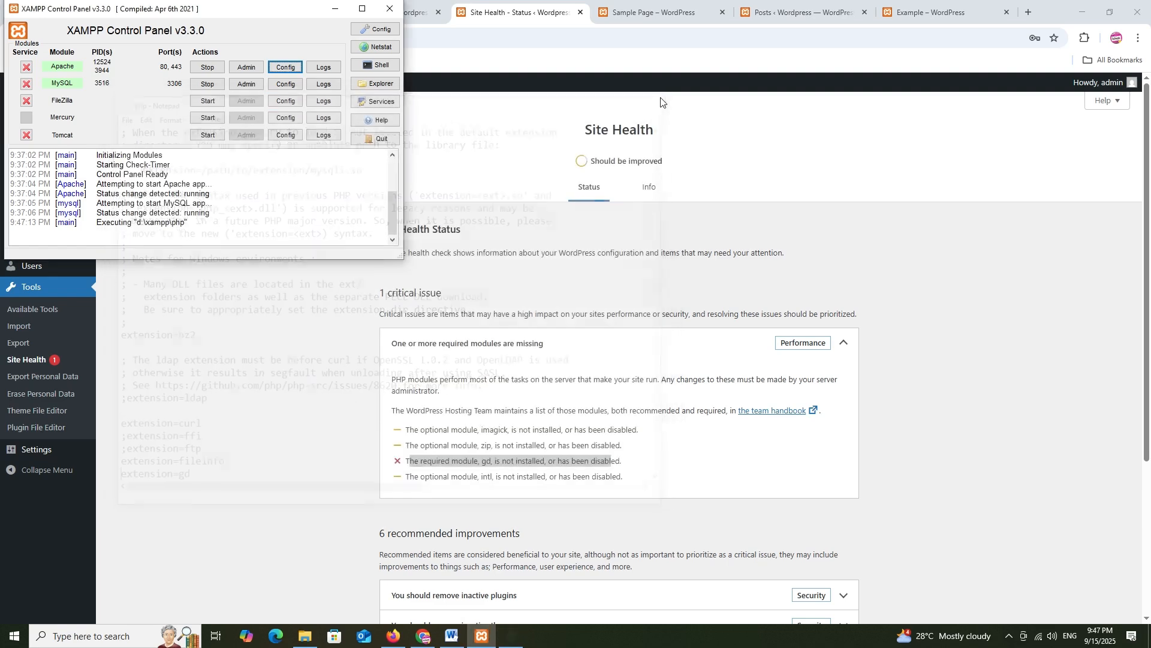
{"action": "left_click", "coordinate": [201, 69]}
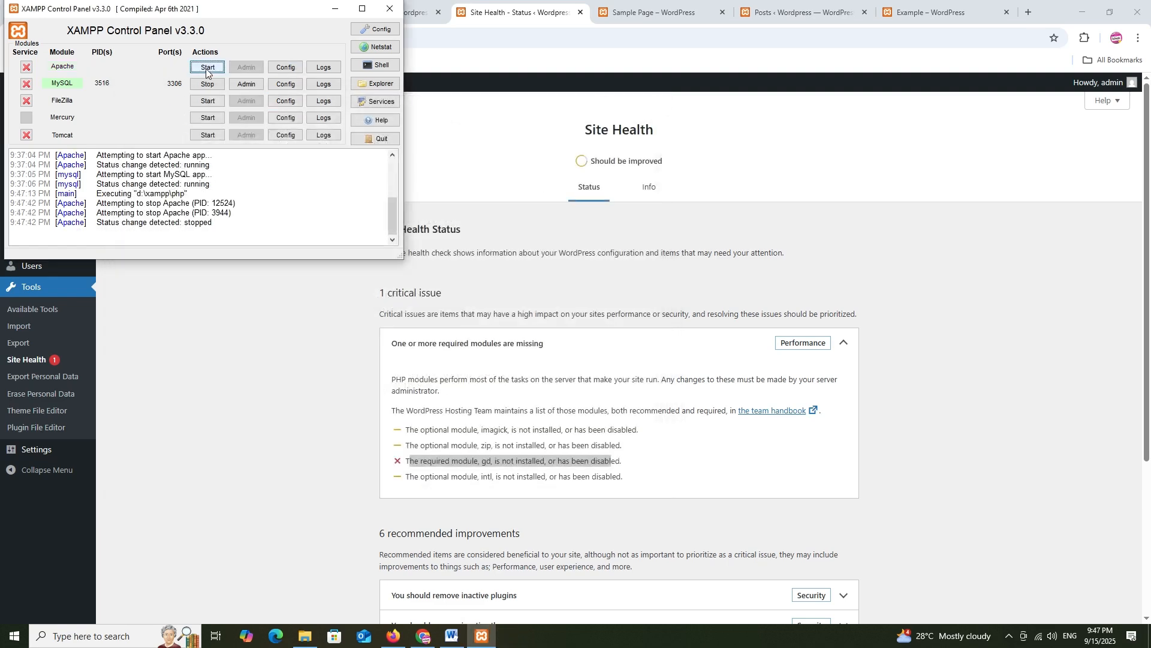
{"action": "left_click", "coordinate": [207, 67]}
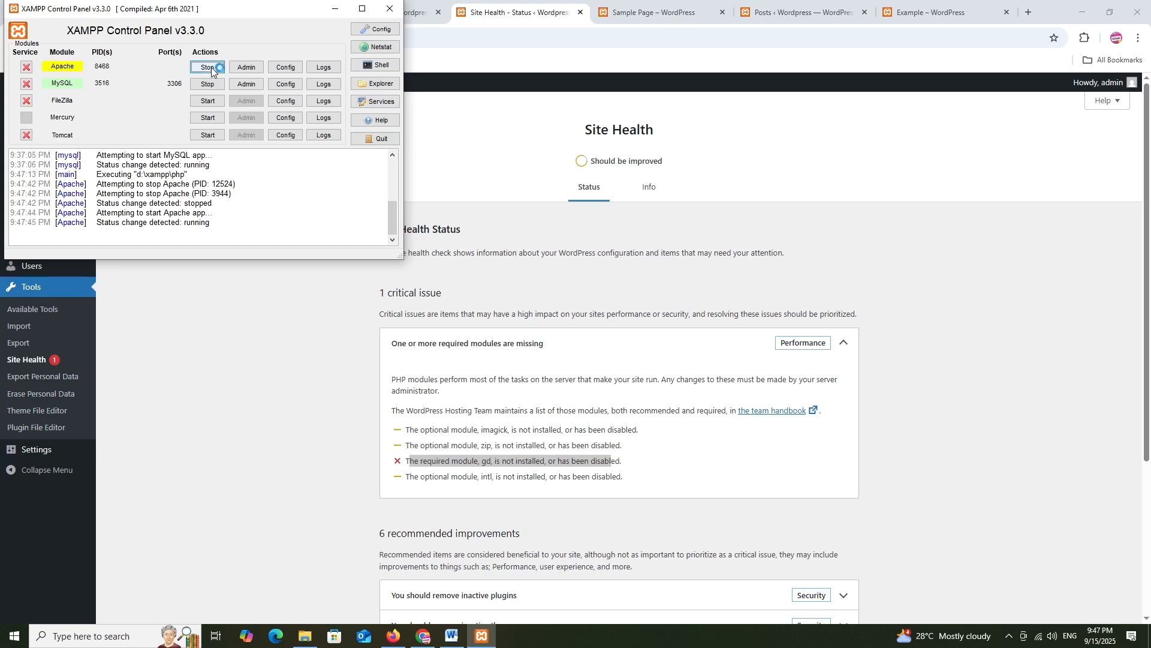
{"action": "left_click", "coordinate": [332, 9]}
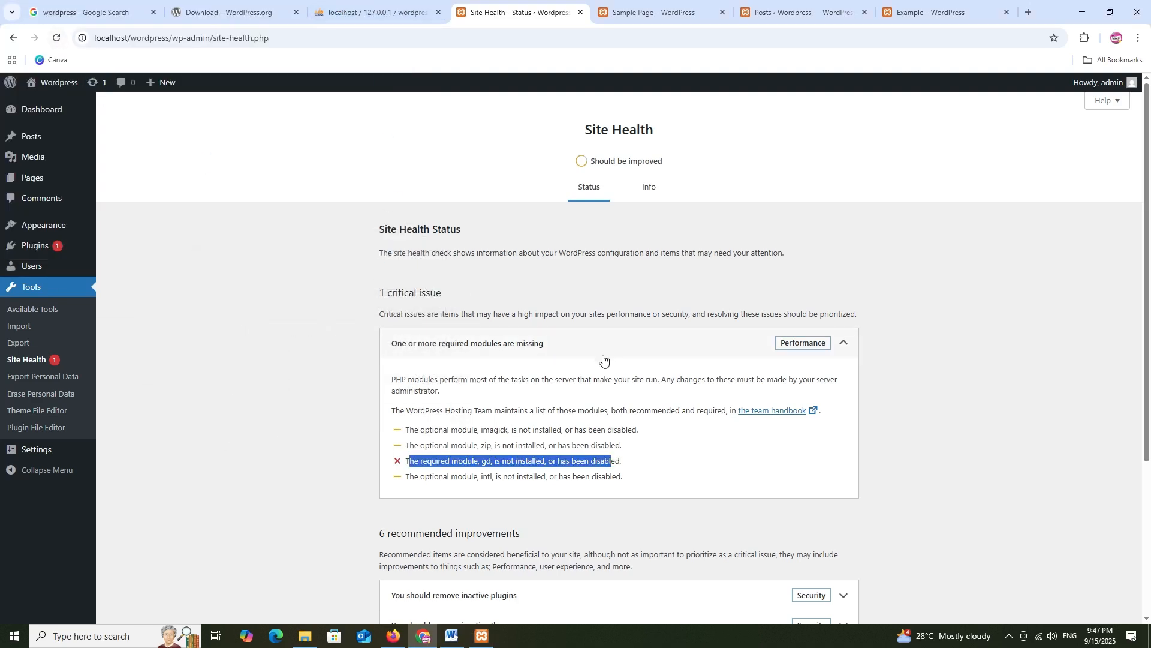
Reload Site Health to confirm the gd critical issue is gone, then view Export Personal Data
{"action": "left_click", "coordinate": [55, 37]}
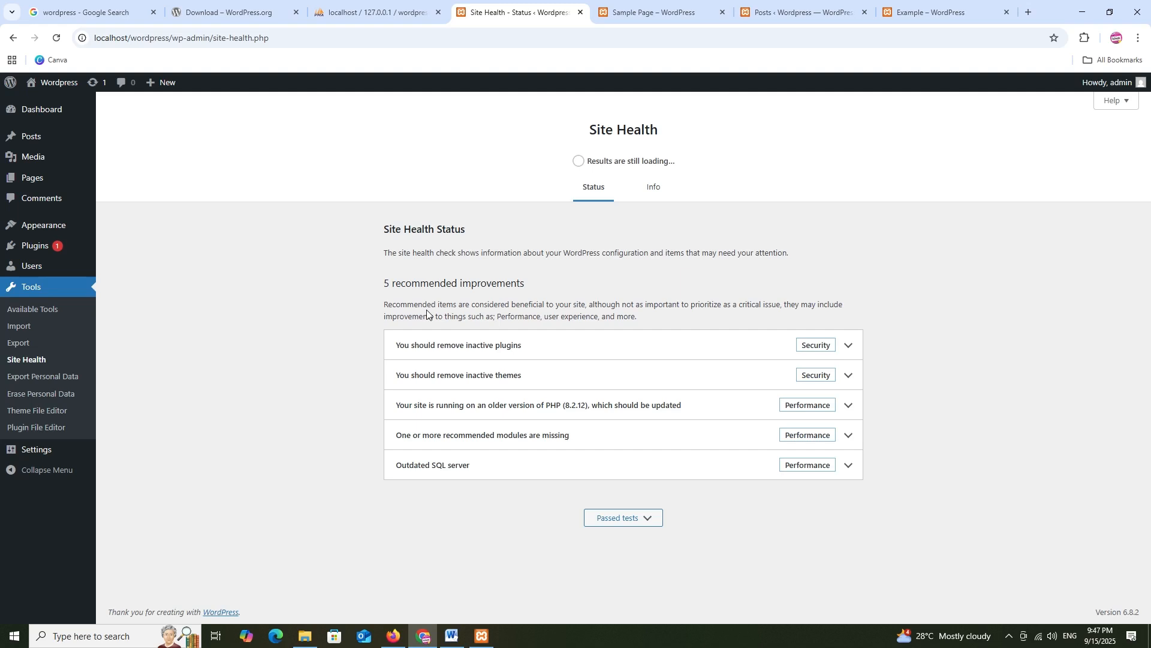
{"action": "left_click", "coordinate": [54, 376]}
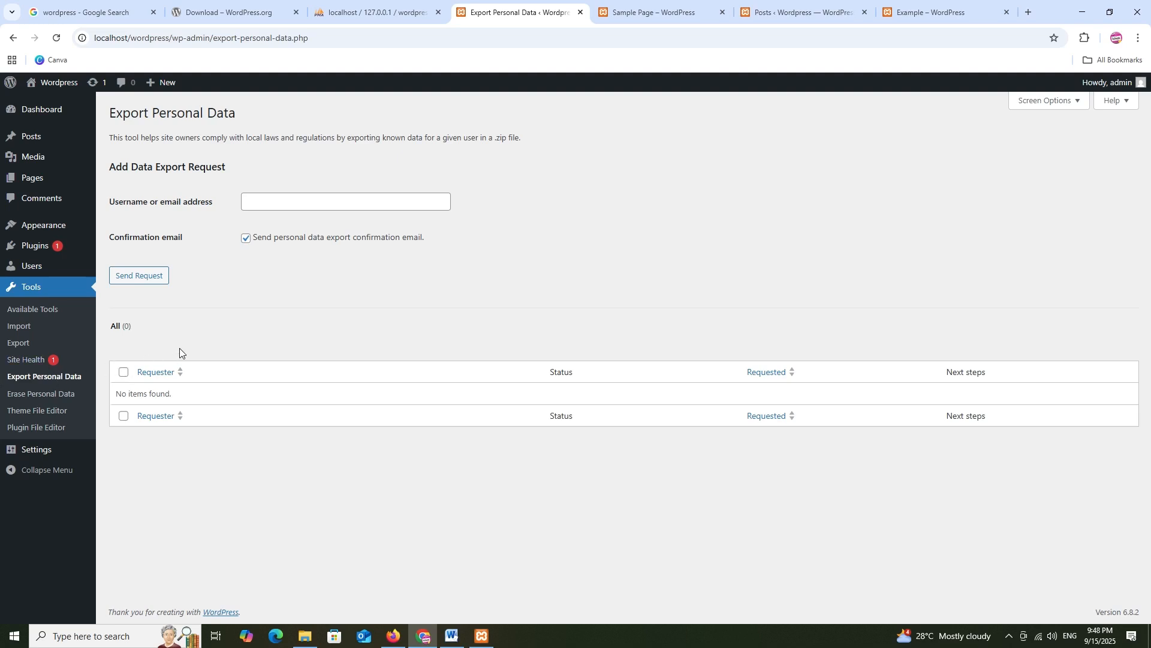
View the Erase Personal Data tool's empty request list, then go to the Theme File Editor
{"action": "left_click", "coordinate": [50, 393]}
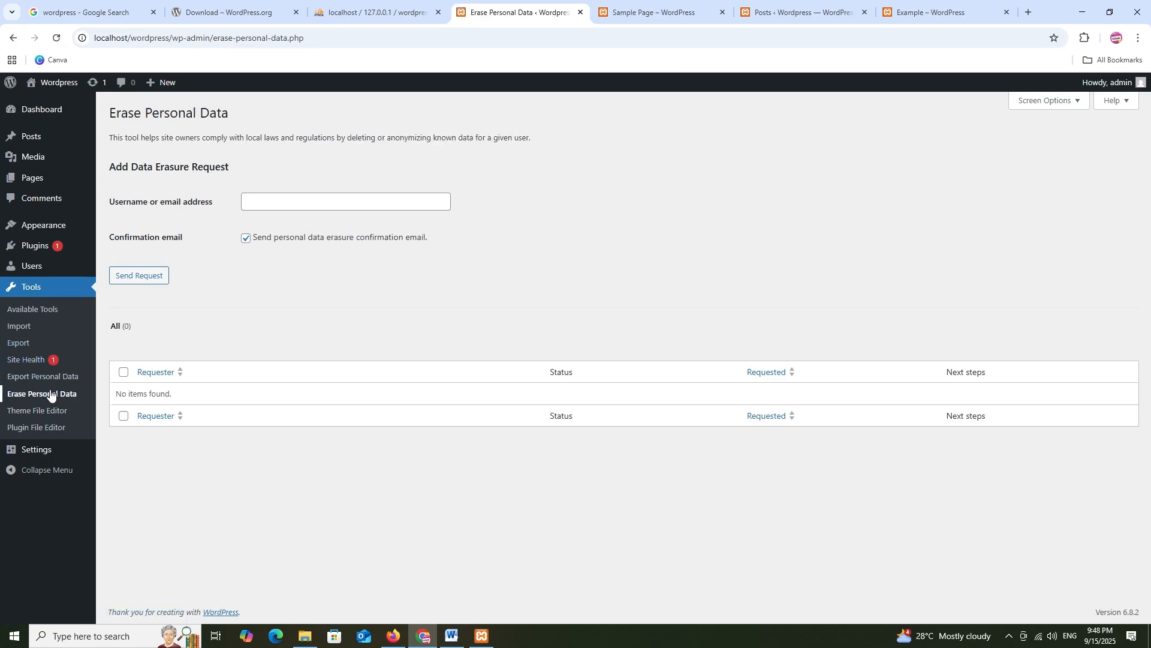
{"action": "left_click", "coordinate": [49, 412]}
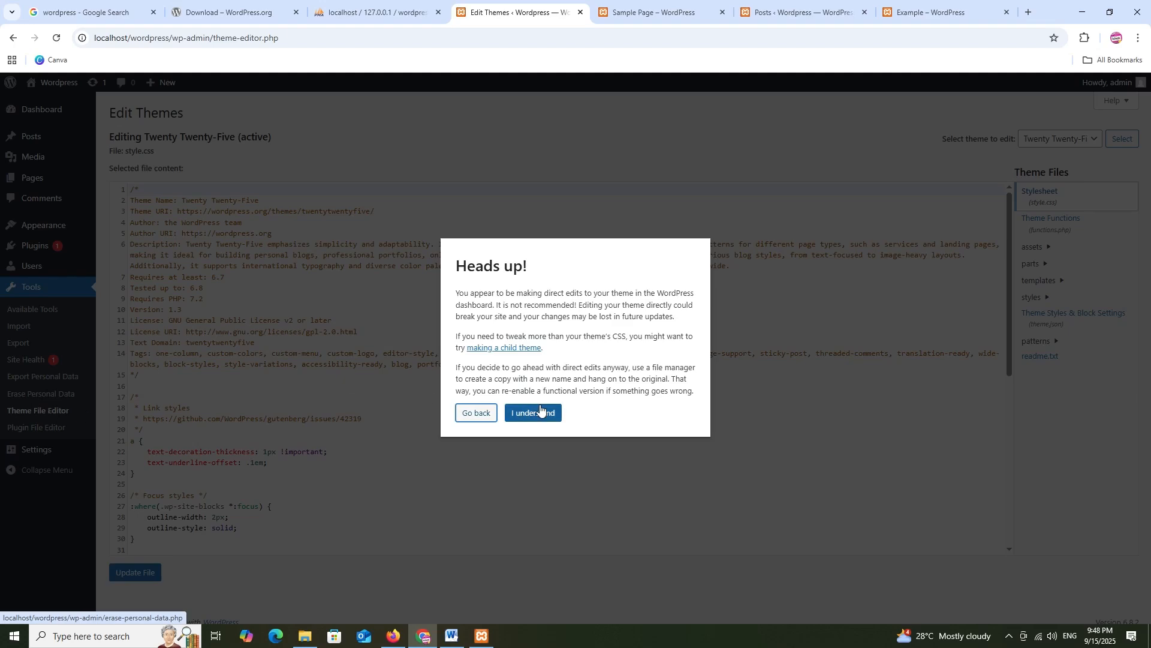
Accept the editing warning and view Twenty Twenty-Five's functions.php, then go to the Plugin File Editor
{"action": "left_click", "coordinate": [539, 411]}
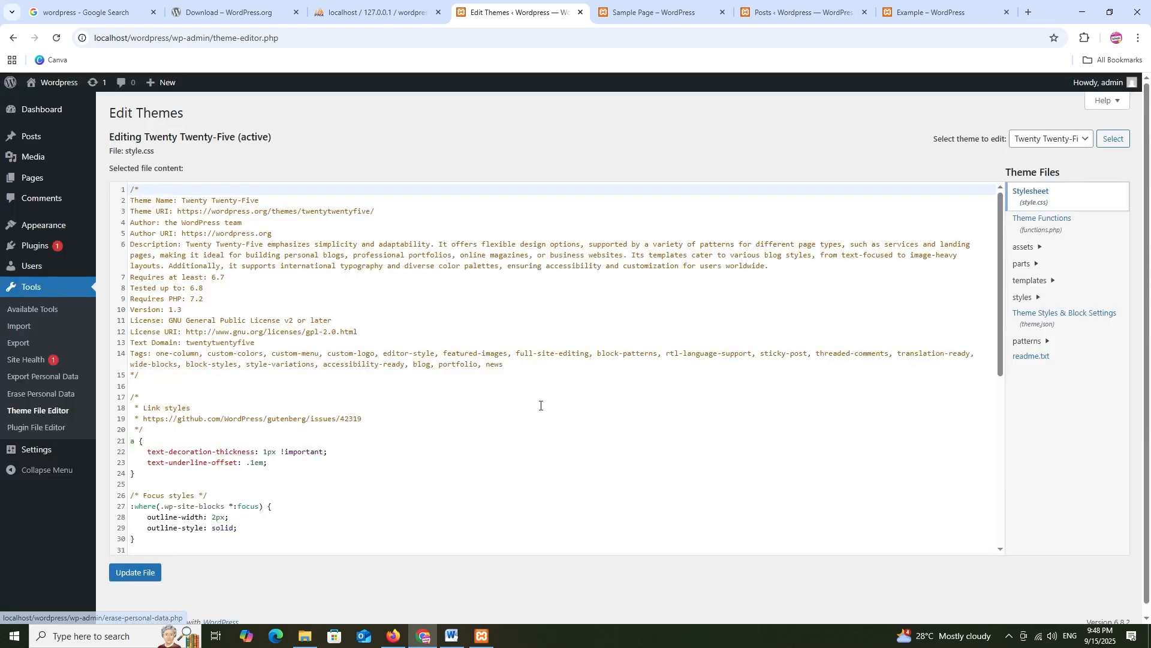
{"action": "left_click", "coordinate": [1041, 143]}
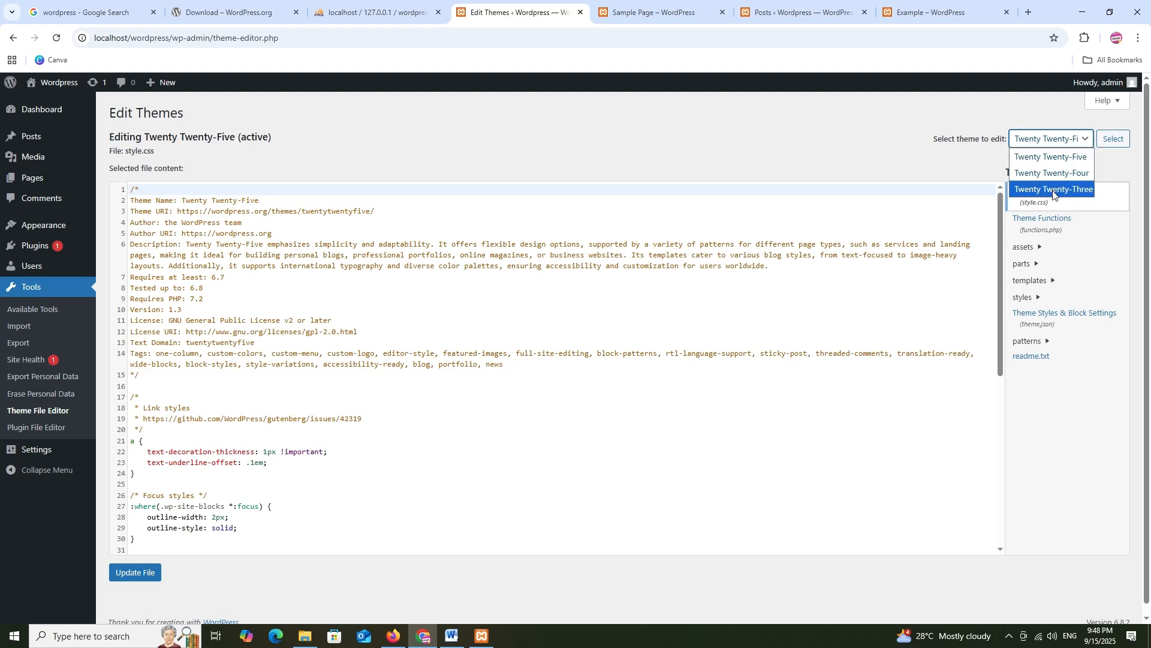
{"action": "left_click", "coordinate": [1075, 397]}
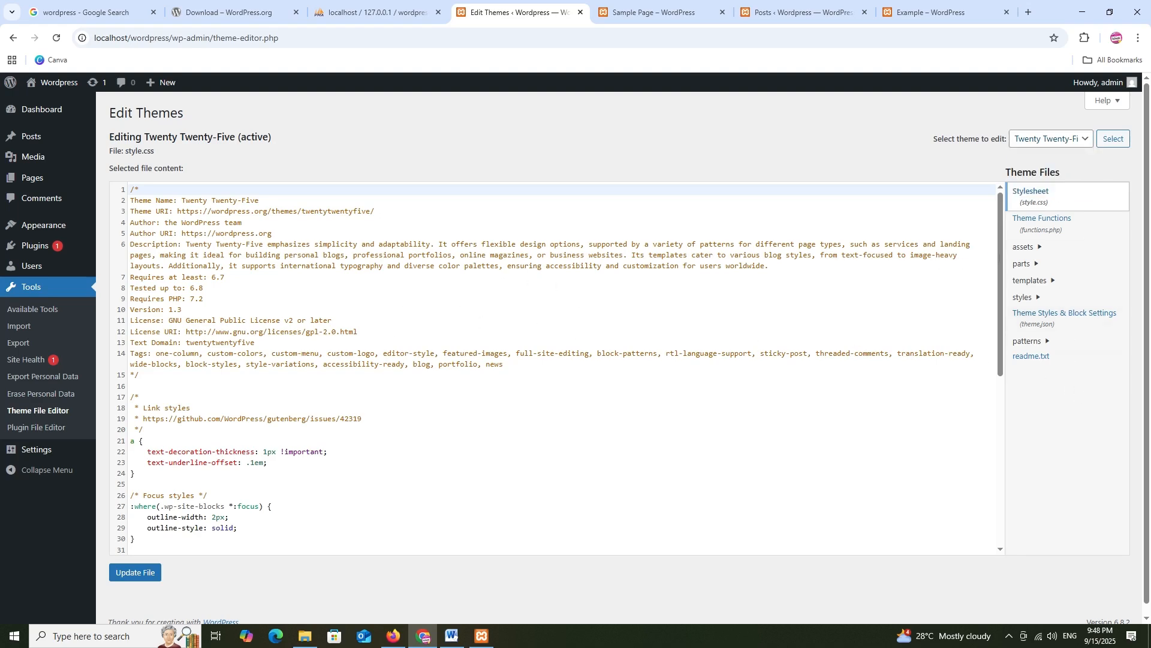
{"action": "left_click", "coordinate": [1045, 231]}
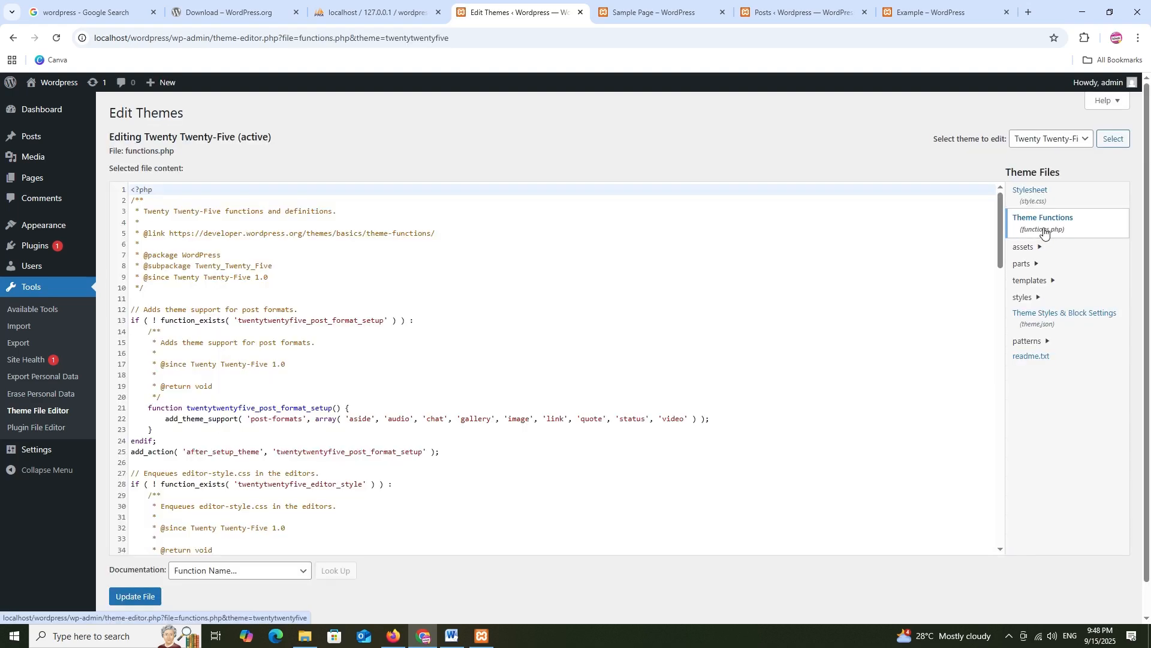
{"action": "scroll", "coordinate": [528, 317], "scroll_direction": "down", "scroll_amount": 10}
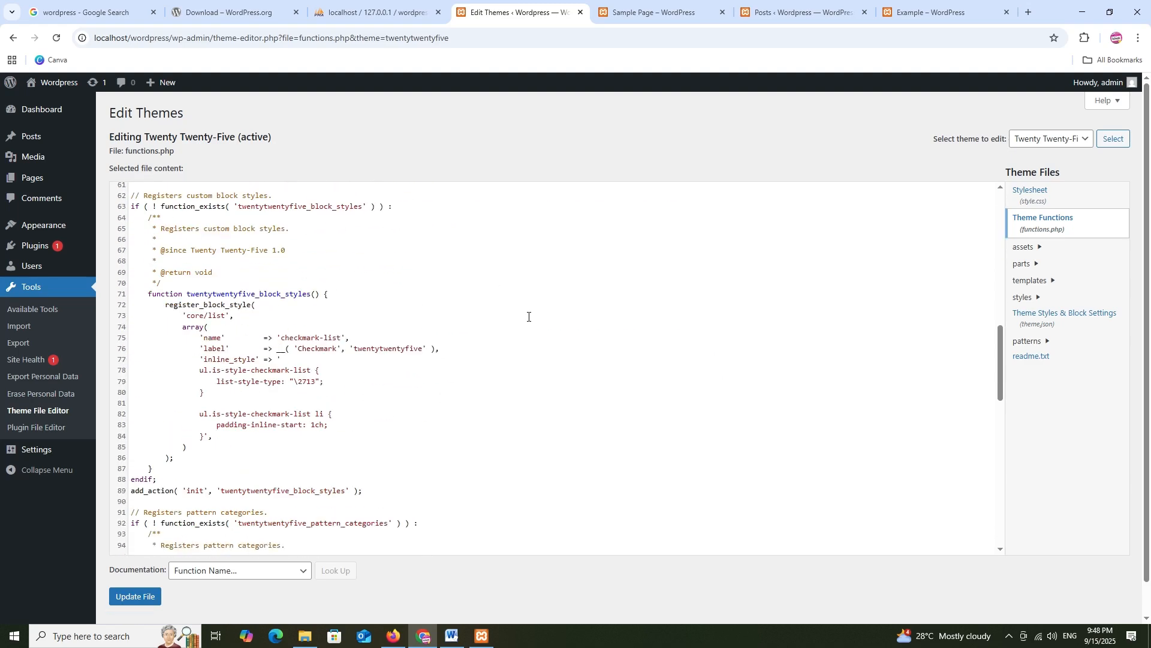
{"action": "scroll", "coordinate": [528, 317], "scroll_direction": "up", "scroll_amount": 10}
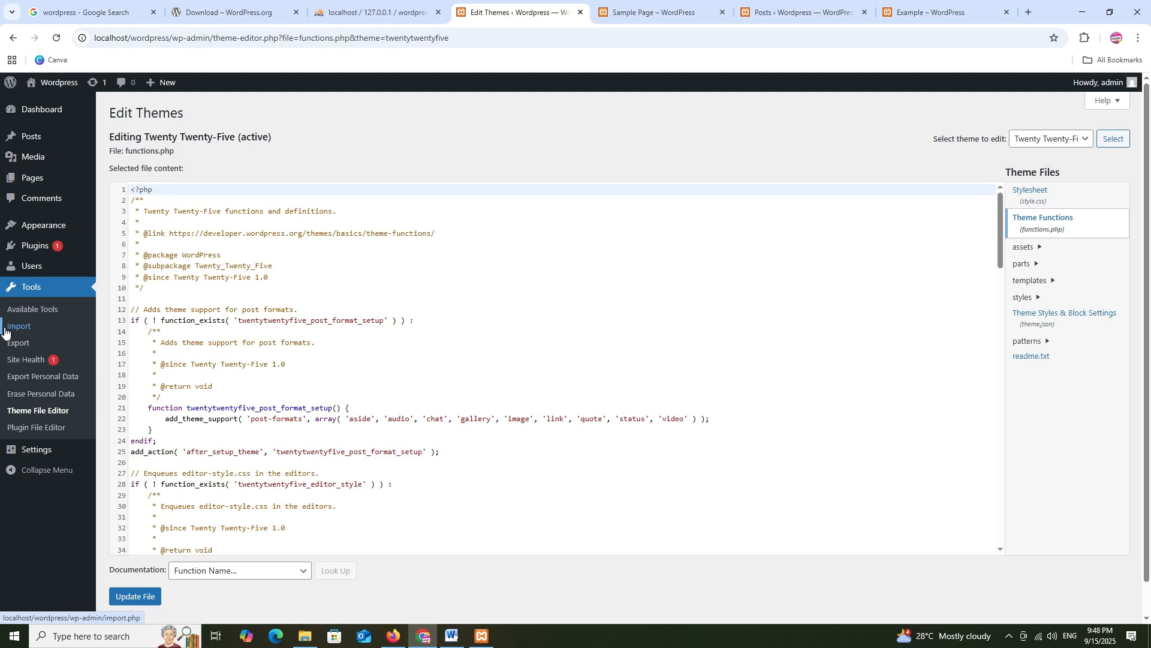
{"action": "left_click", "coordinate": [33, 429]}
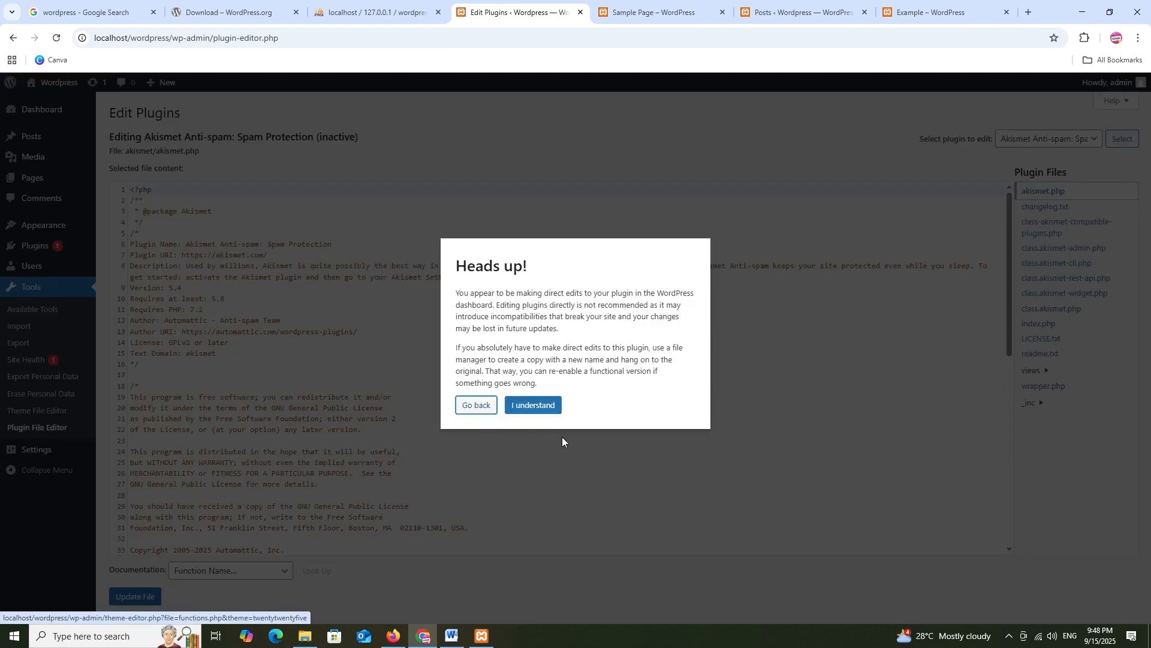
Accept the plugin warning and view Akismet's class.akismet-cli.php, then go to General Settings
{"action": "left_click", "coordinate": [540, 403]}
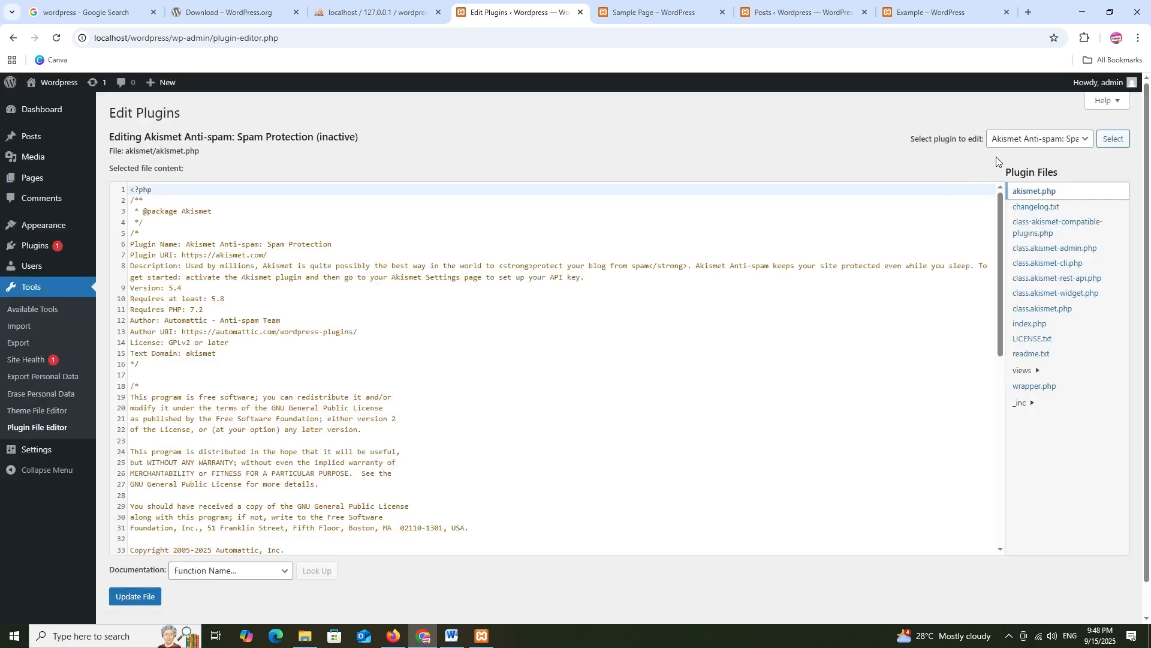
{"action": "left_click", "coordinate": [1039, 138]}
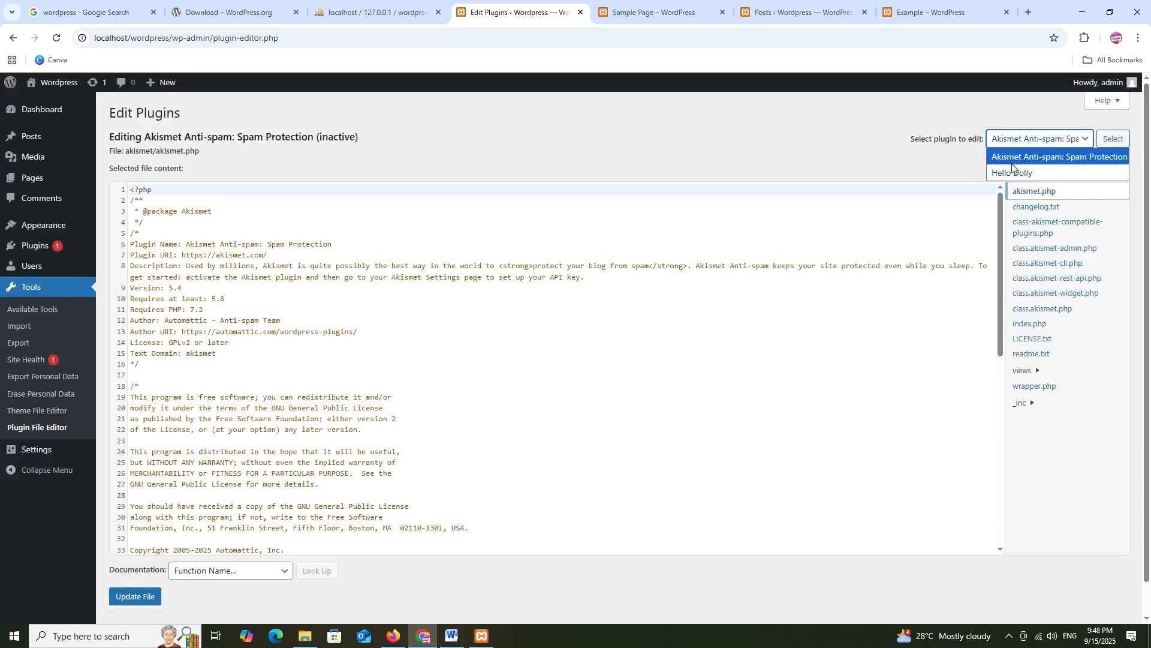
{"action": "left_click", "coordinate": [1058, 429]}
{"action": "left_click", "coordinate": [1028, 267]}
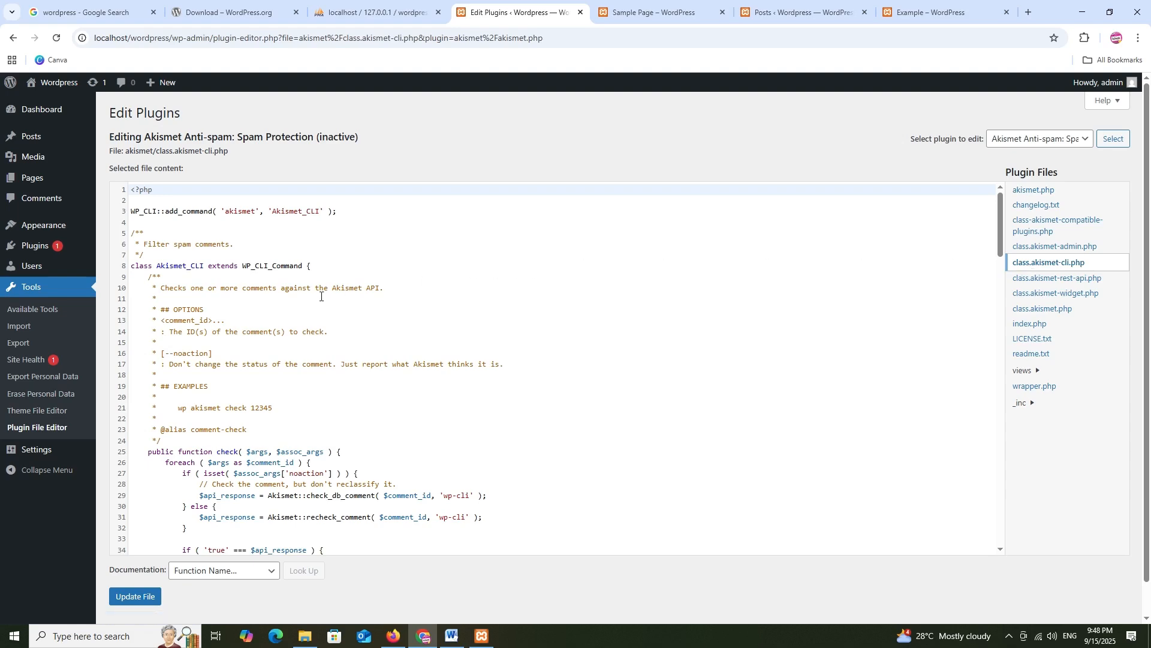
{"action": "scroll", "coordinate": [320, 297], "scroll_direction": "down", "scroll_amount": 9}
{"action": "scroll", "coordinate": [321, 296], "scroll_direction": "up", "scroll_amount": 6}
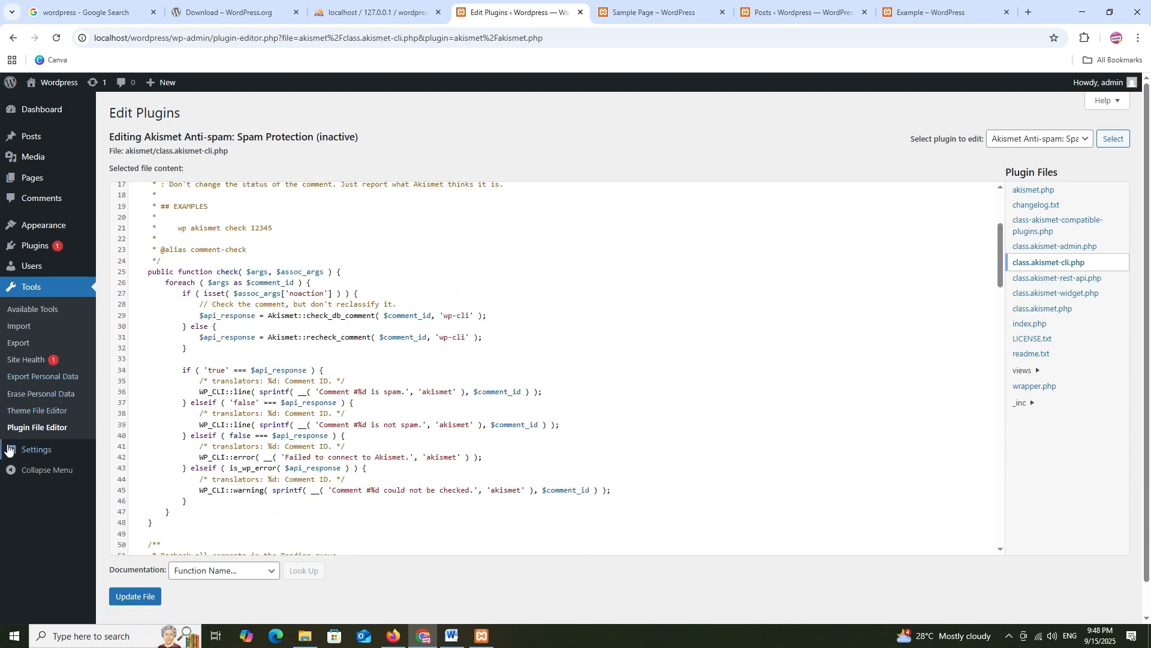
{"action": "left_click", "coordinate": [30, 451]}
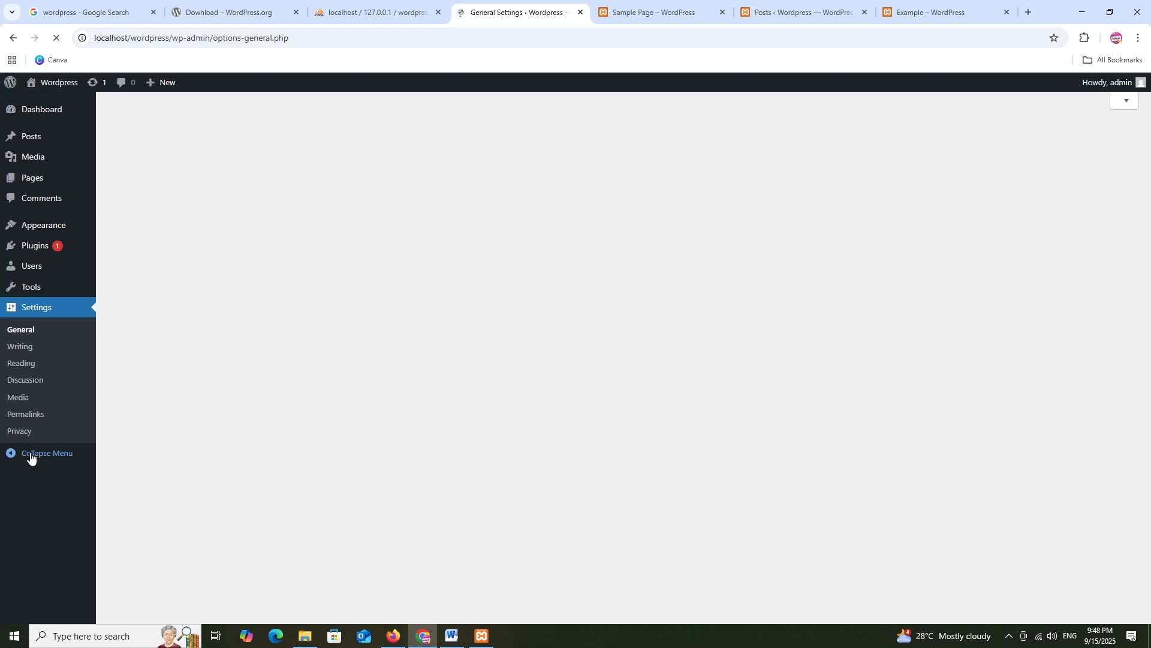
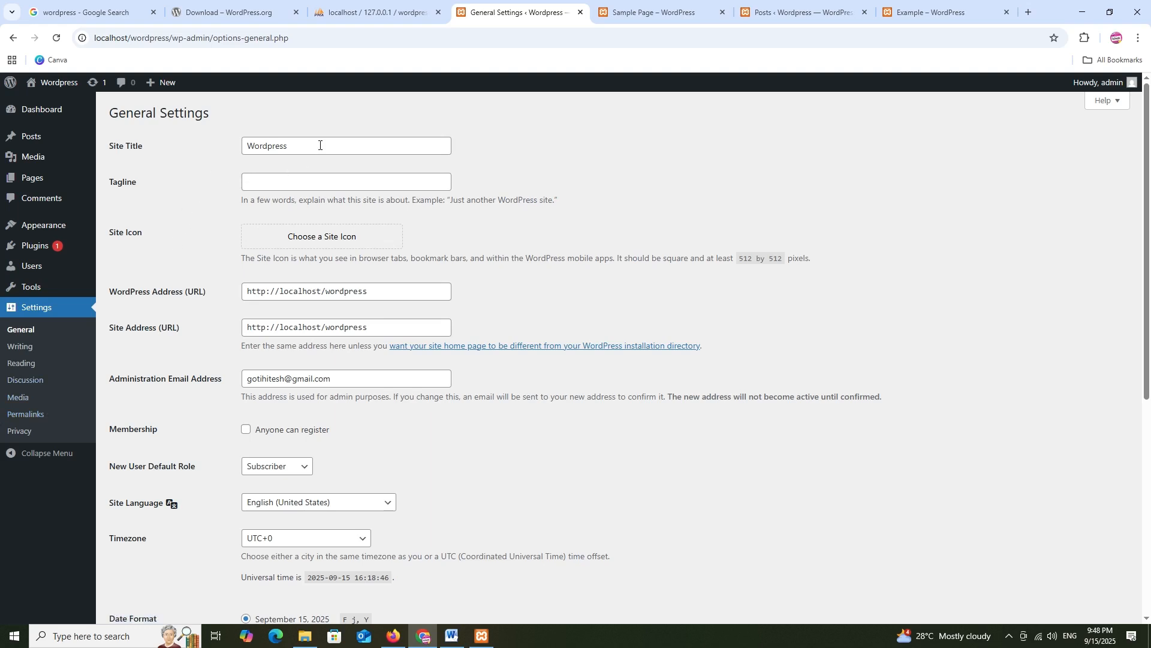
Start replacing the site title with 'Demo' and compare it against the live Sample Page
{"action": "left_click_drag", "start_coordinate": [320, 145], "coordinate": [224, 146]}
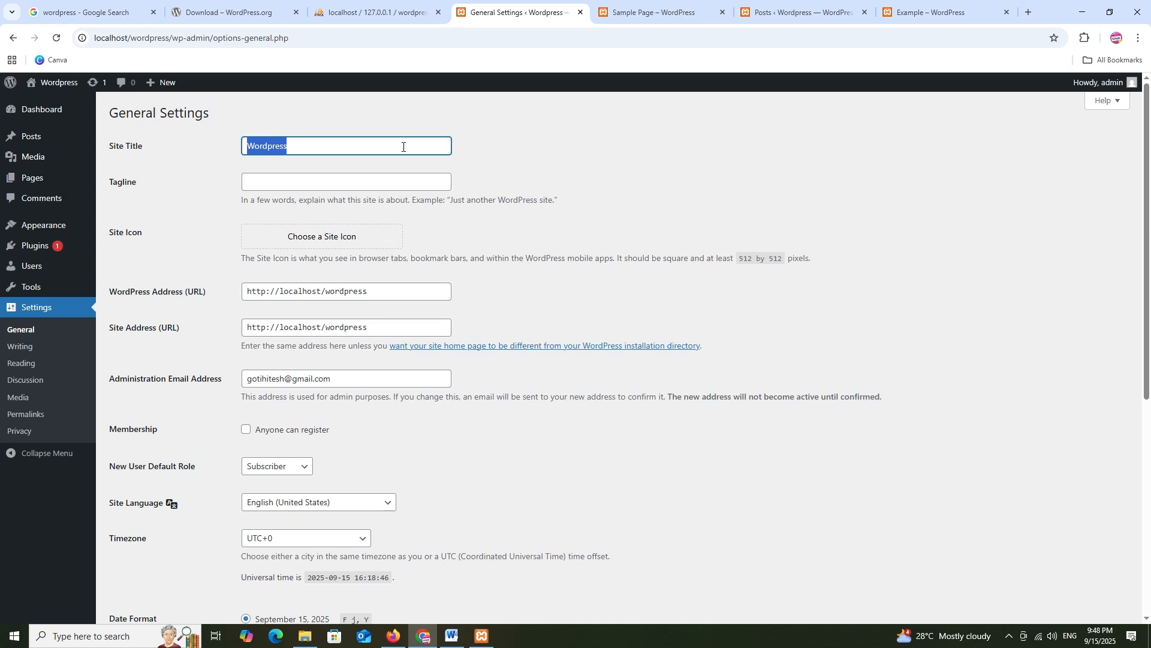
{"action": "type", "text": "Demo"}
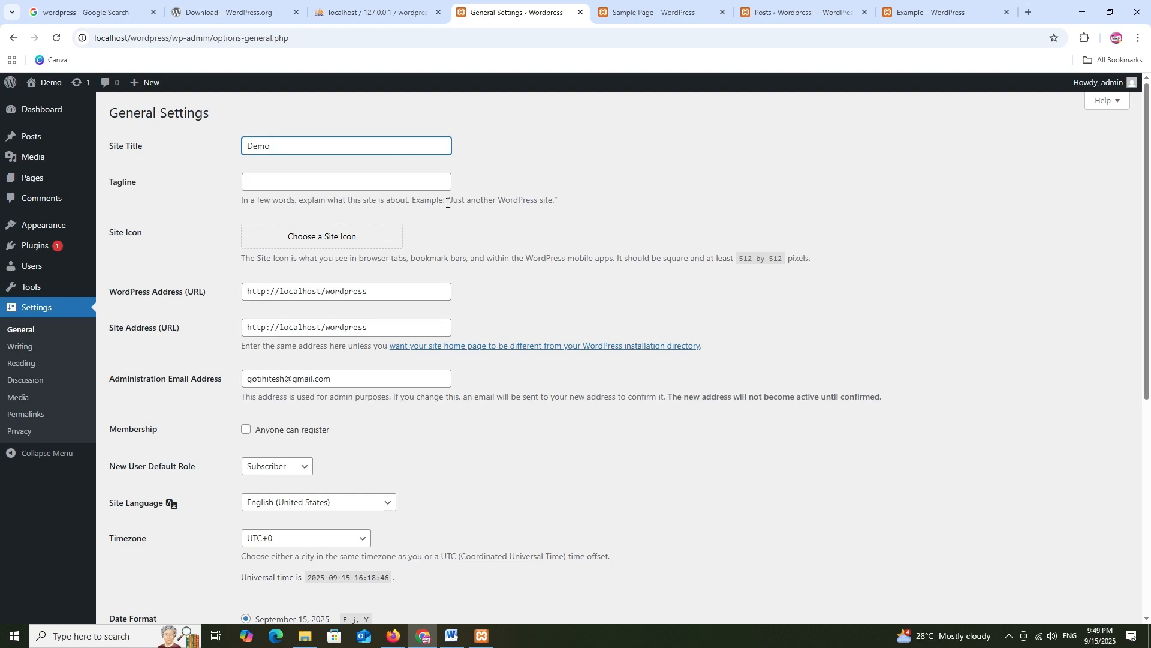
{"action": "scroll", "coordinate": [448, 203], "scroll_direction": "down", "scroll_amount": 6}
{"action": "scroll", "coordinate": [445, 201], "scroll_direction": "up", "scroll_amount": 6}
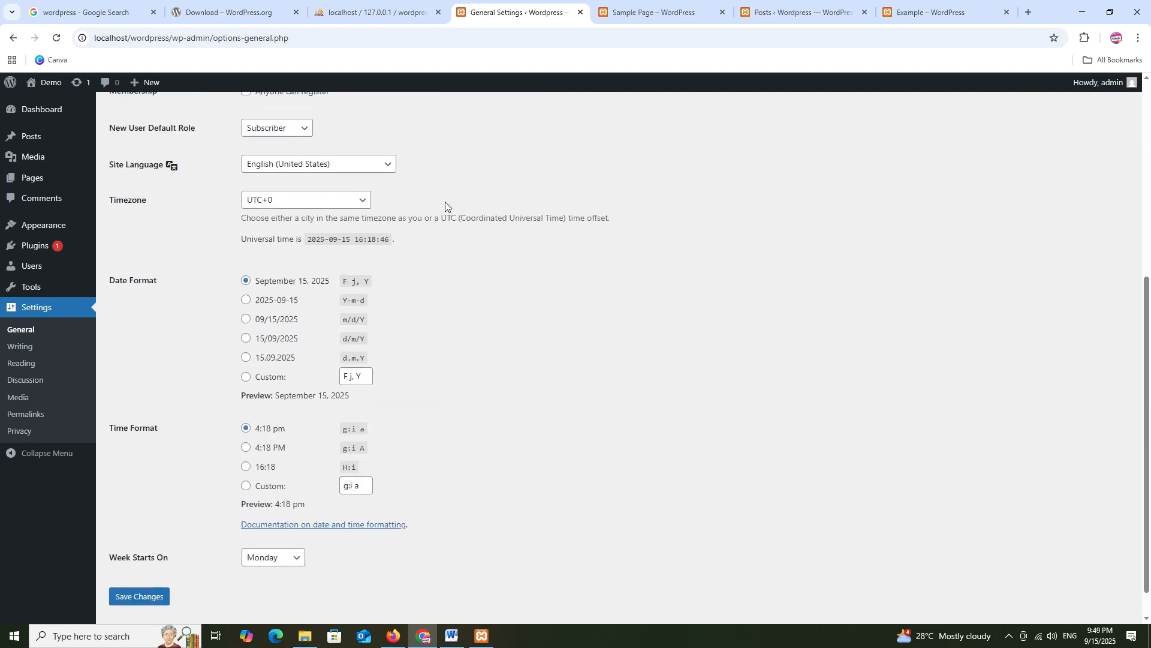
{"action": "left_click", "coordinate": [623, 11]}
{"action": "scroll", "coordinate": [322, 177], "scroll_direction": "up", "scroll_amount": 6}
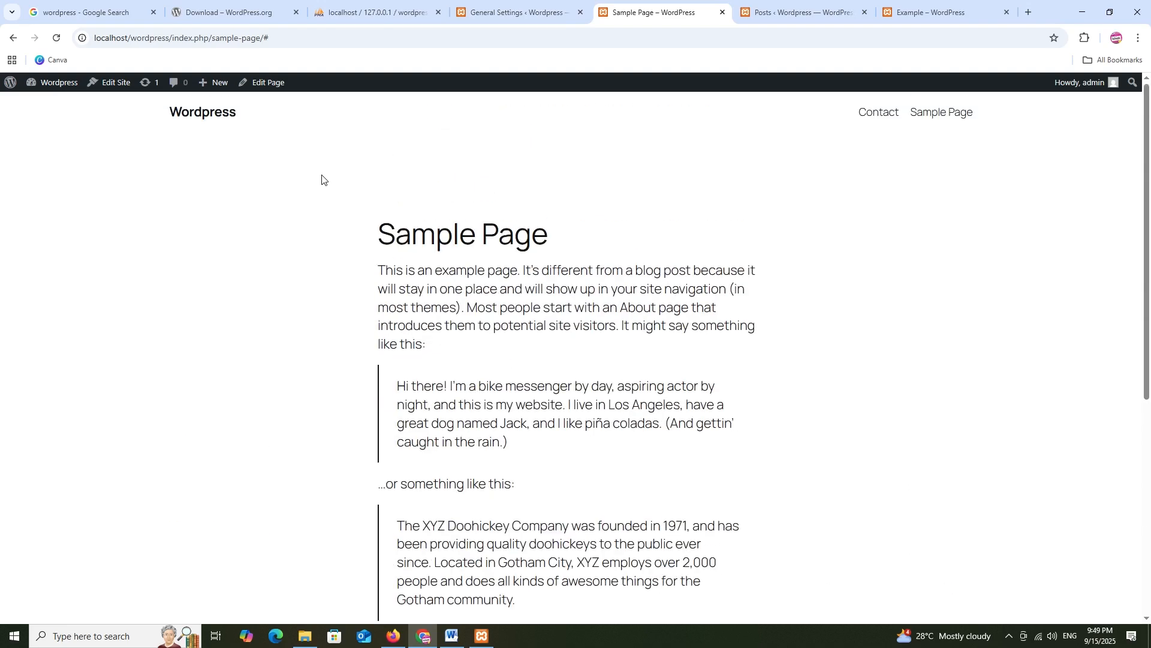
{"action": "left_click", "coordinate": [507, 10]}
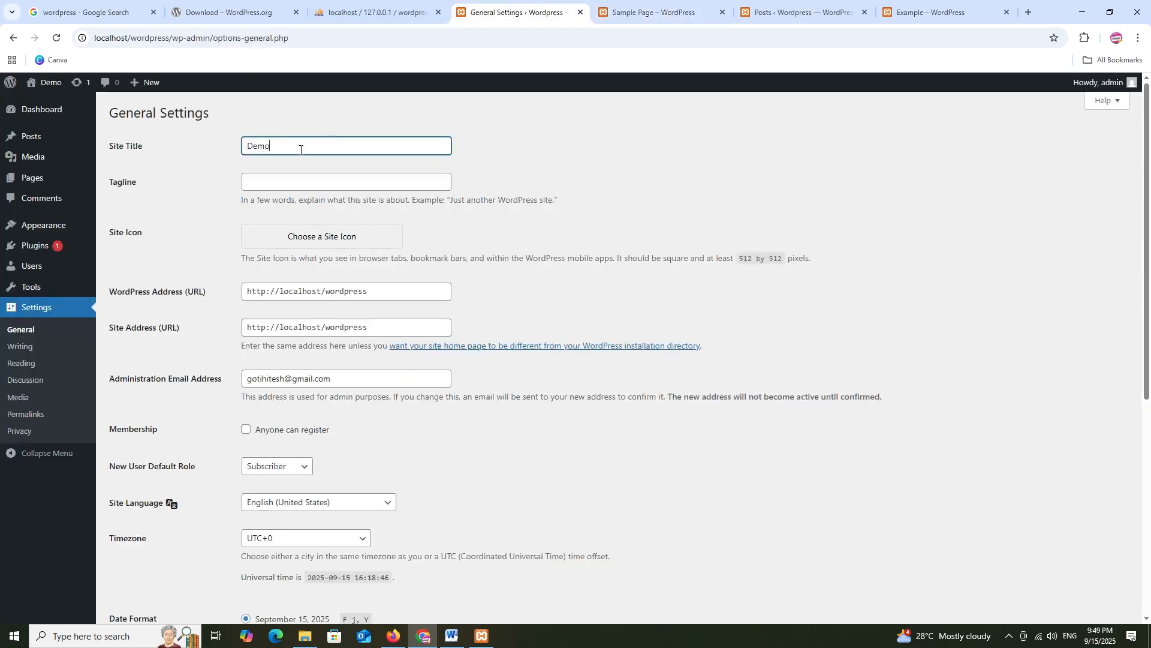
{"action": "scroll", "coordinate": [268, 176], "scroll_direction": "down", "scroll_amount": 6}
{"action": "scroll", "coordinate": [318, 265], "scroll_direction": "up", "scroll_amount": 6}
Set the site title to HitDeals and the tagline to 'best deals on ecommerce', and save
{"action": "key", "text": "ctrl+a"}
{"action": "type", "text": "H"}
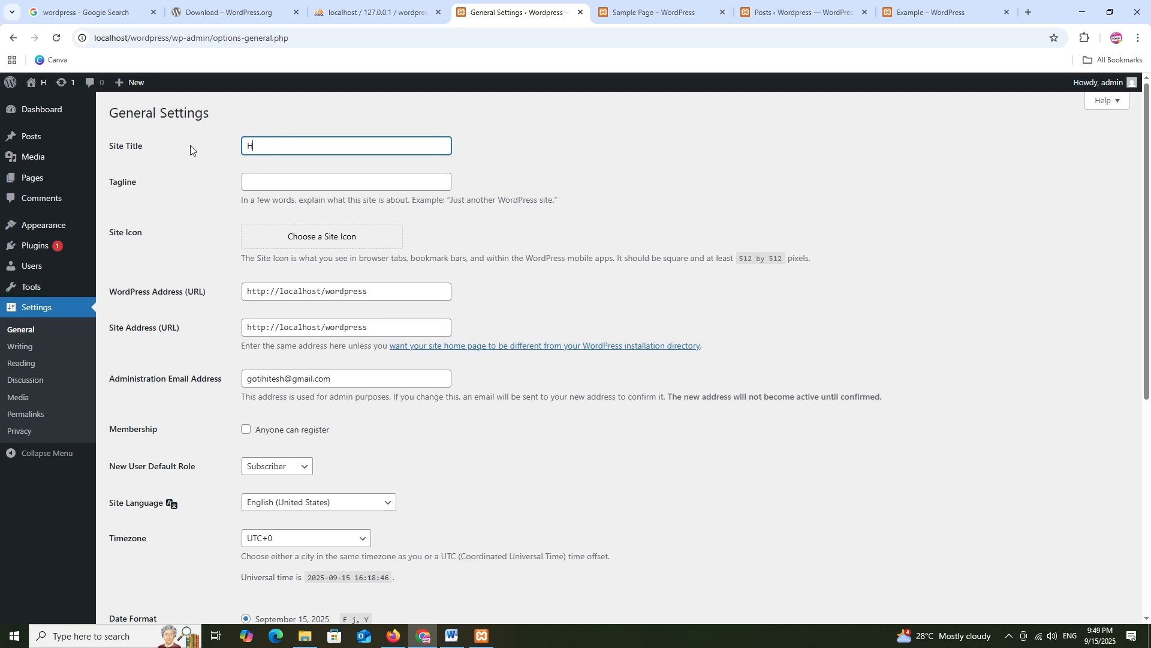
{"action": "type", "text": "itDeals"}
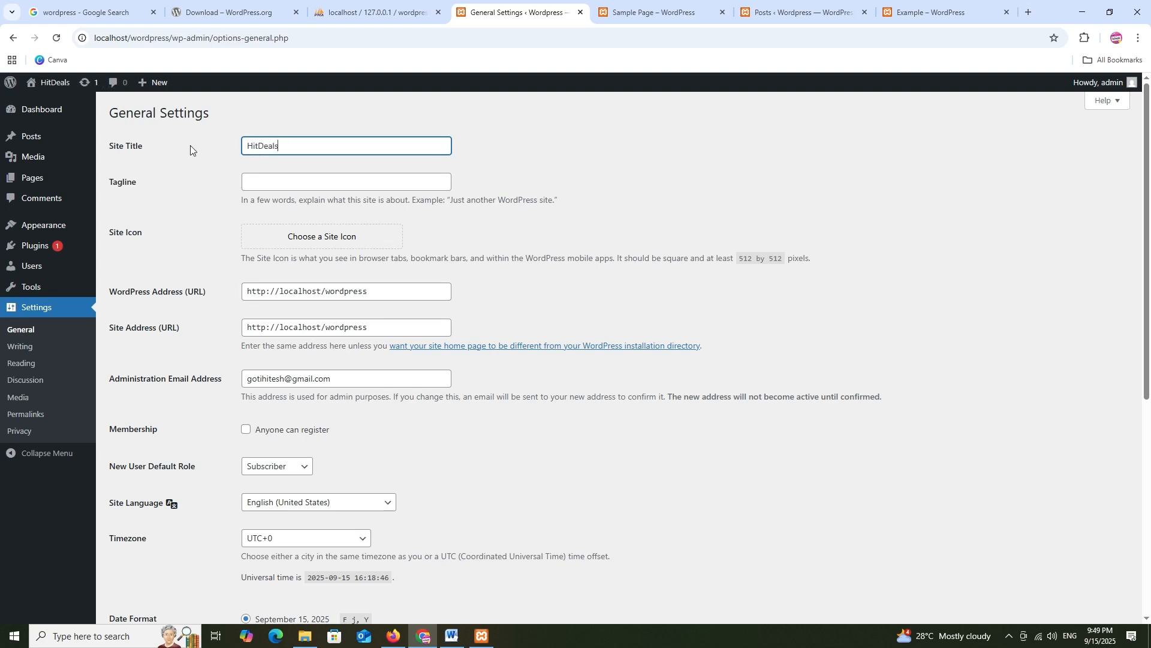
{"action": "left_click", "coordinate": [253, 180]}
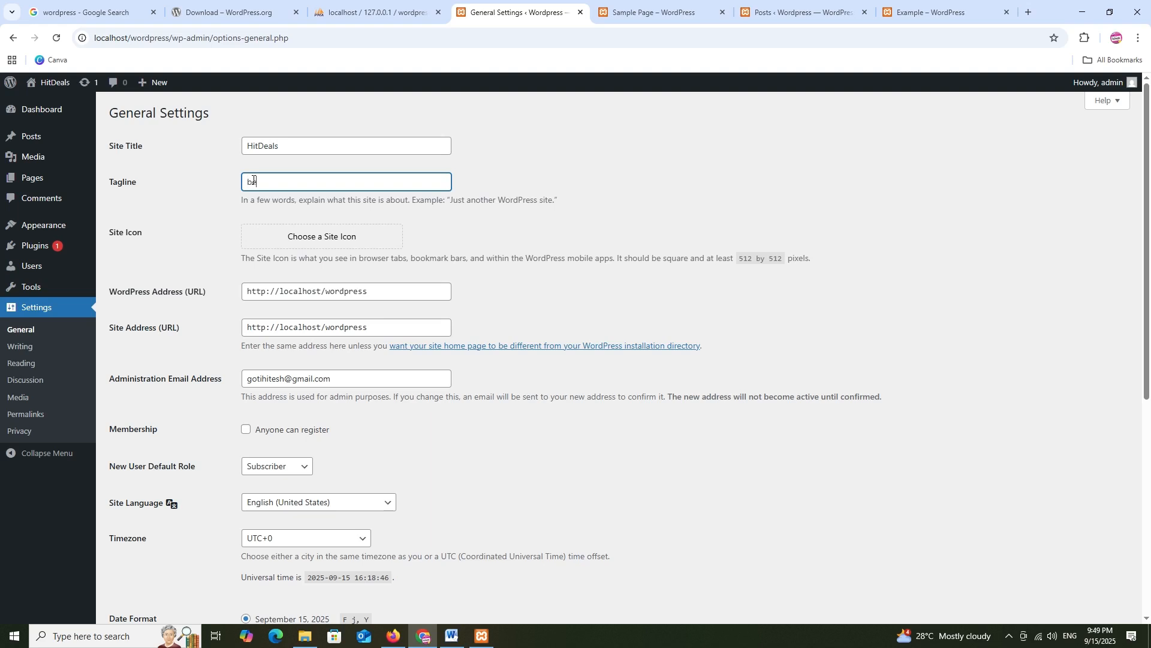
{"action": "type", "text": "best deals on ecommerce"}
{"action": "scroll", "coordinate": [420, 236], "scroll_direction": "down", "scroll_amount": 6}
{"action": "left_click", "coordinate": [125, 564]}
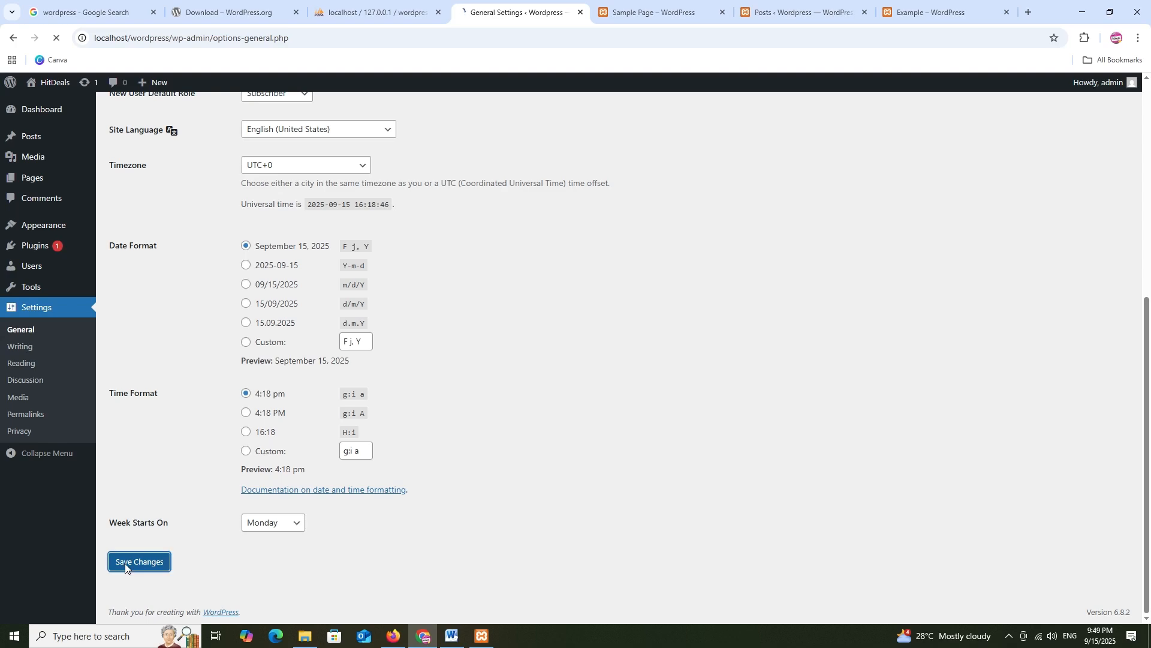
Reload the live Sample Page to confirm it shows HitDeals, then return to General Settings
{"action": "left_click", "coordinate": [644, 2]}
{"action": "left_click", "coordinate": [57, 38]}
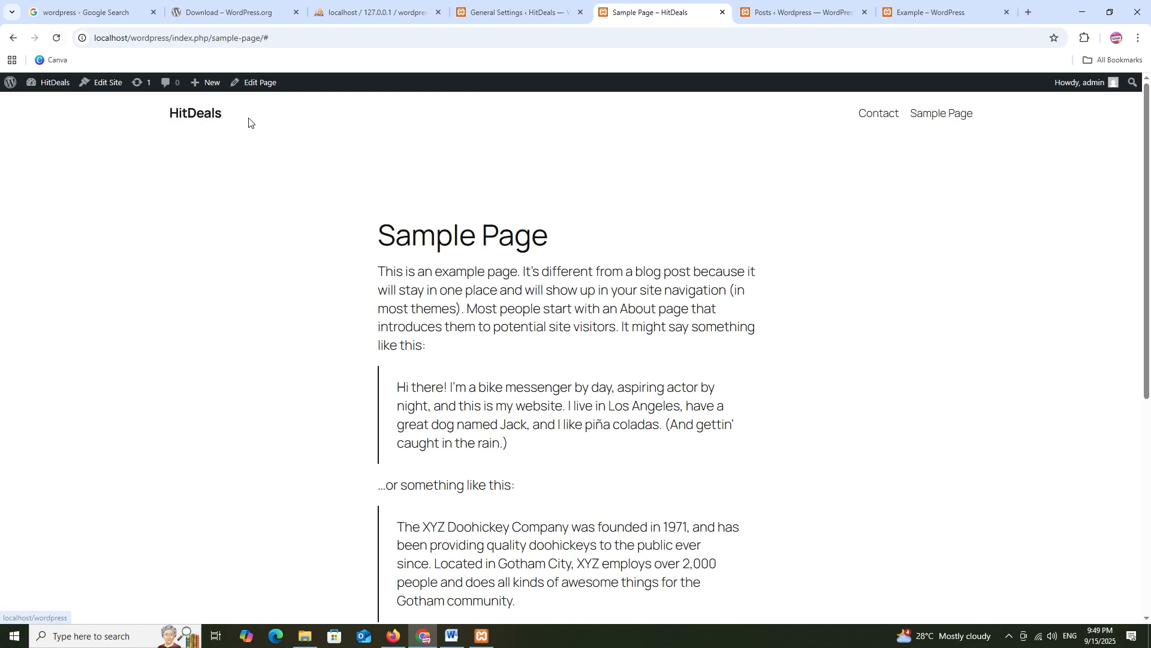
{"action": "left_click", "coordinate": [561, 2]}
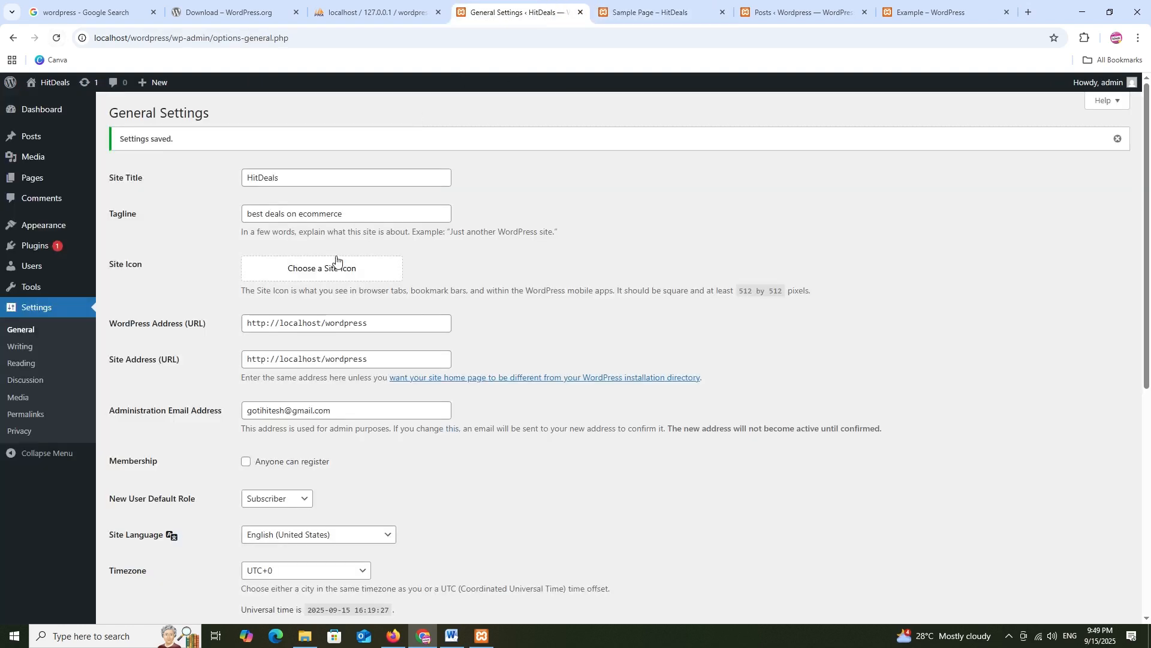
Leave the admin email and Subscriber default role unchanged, then pass through Writing to Reading Settings
{"action": "scroll", "coordinate": [336, 252], "scroll_direction": "down", "scroll_amount": 3}
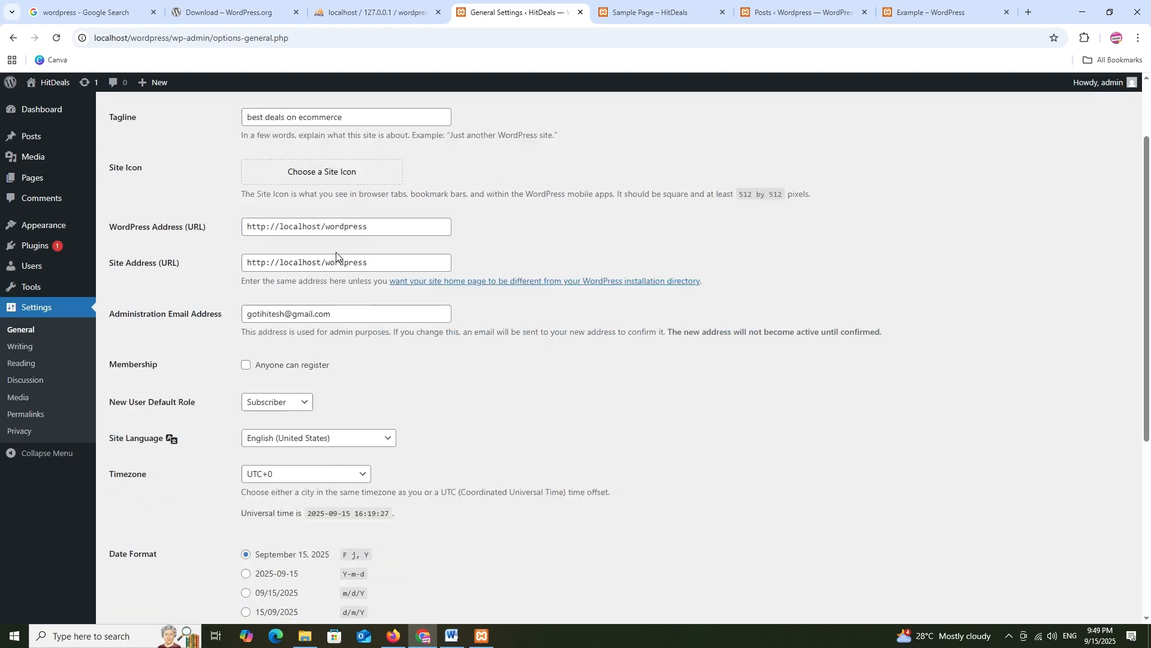
{"action": "triple_click", "coordinate": [362, 228]}
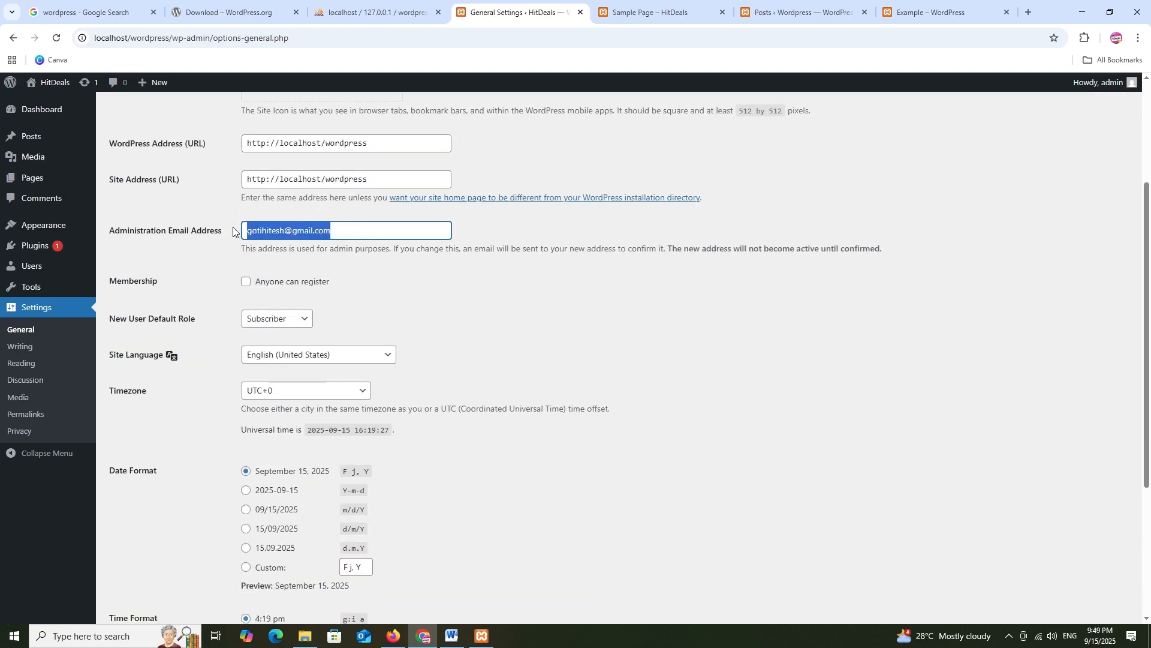
{"action": "left_click", "coordinate": [343, 273]}
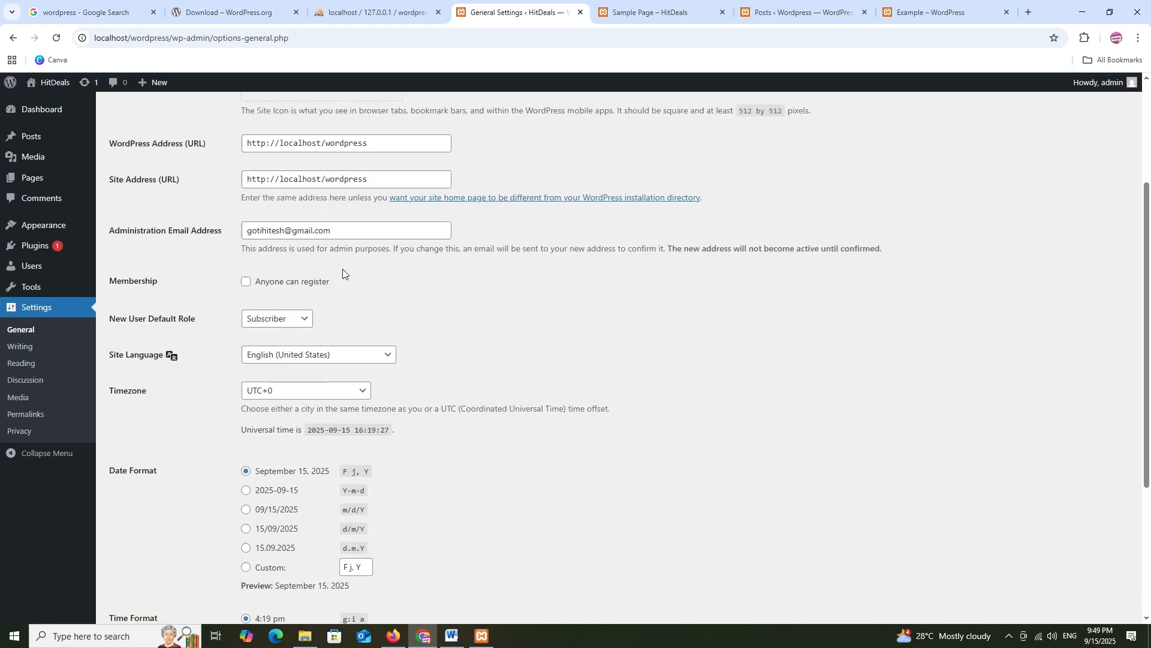
{"action": "left_click", "coordinate": [270, 321]}
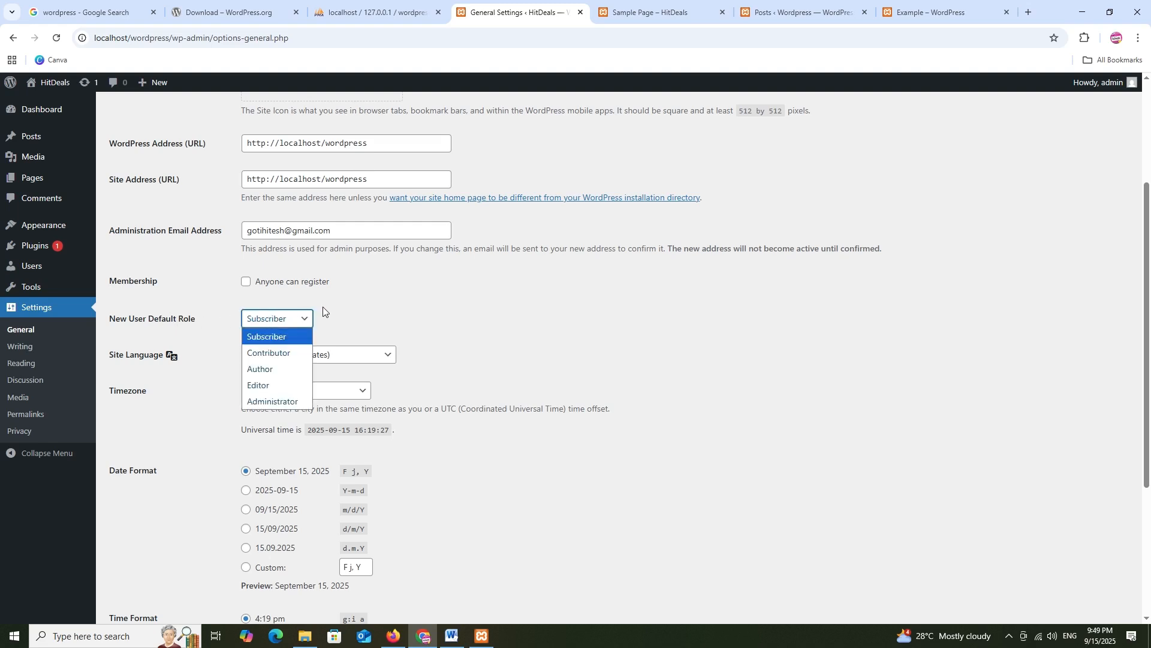
{"action": "left_click", "coordinate": [308, 308]}
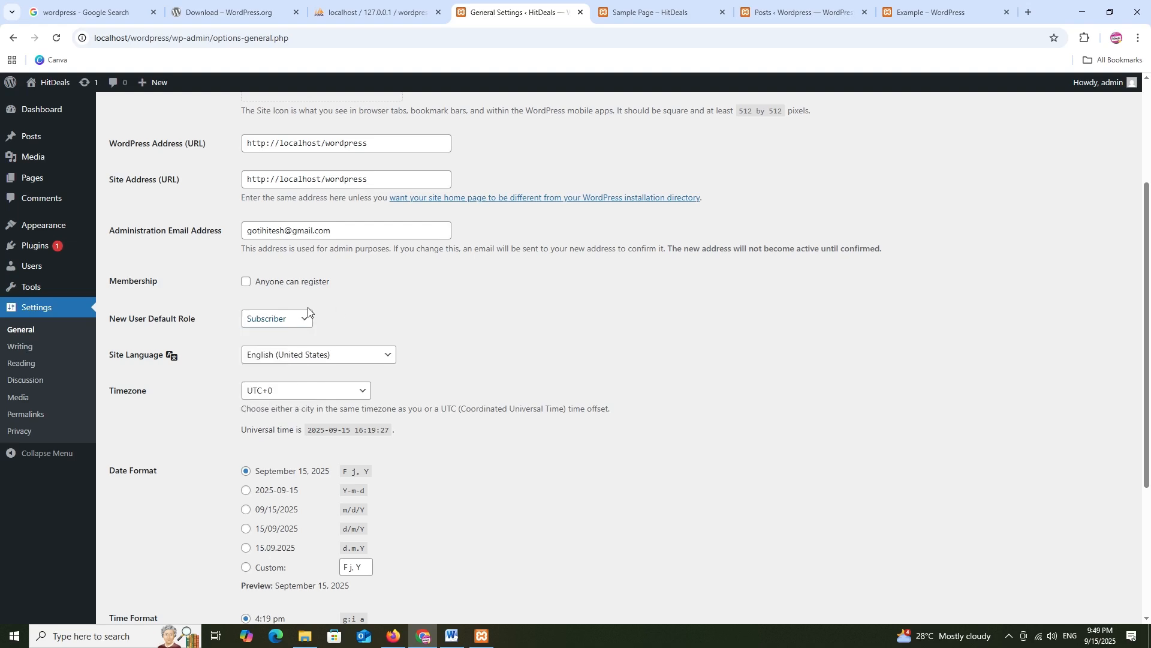
{"action": "scroll", "coordinate": [211, 322], "scroll_direction": "down", "scroll_amount": 4}
{"action": "scroll", "coordinate": [211, 323], "scroll_direction": "up", "scroll_amount": 4}
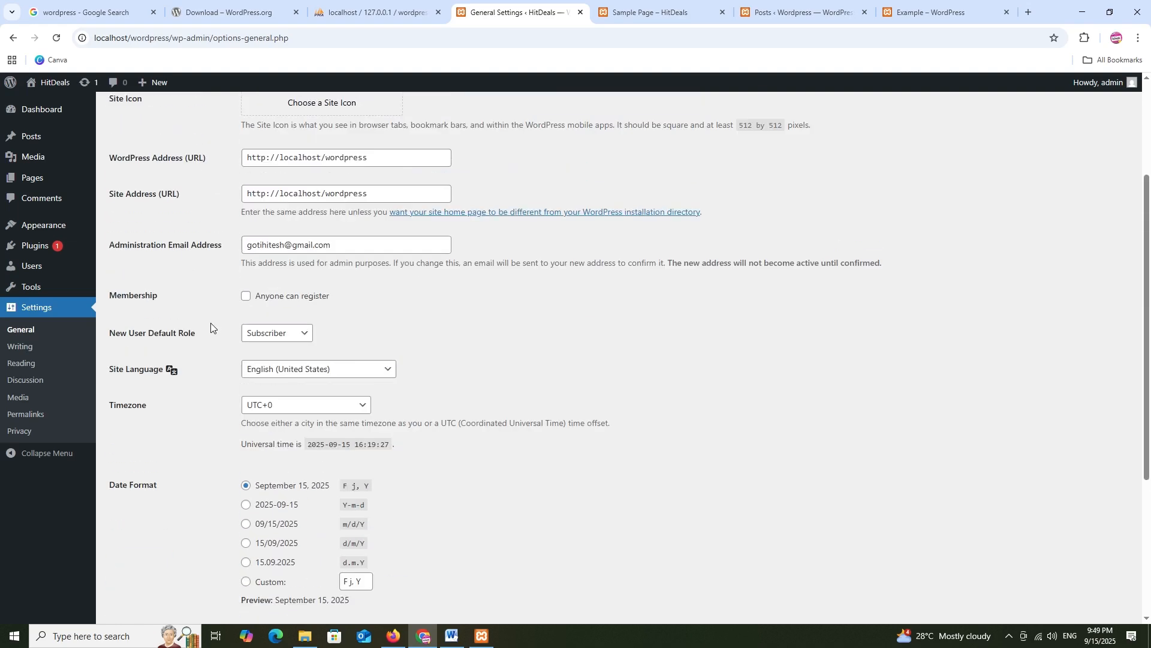
{"action": "left_click", "coordinate": [27, 346]}
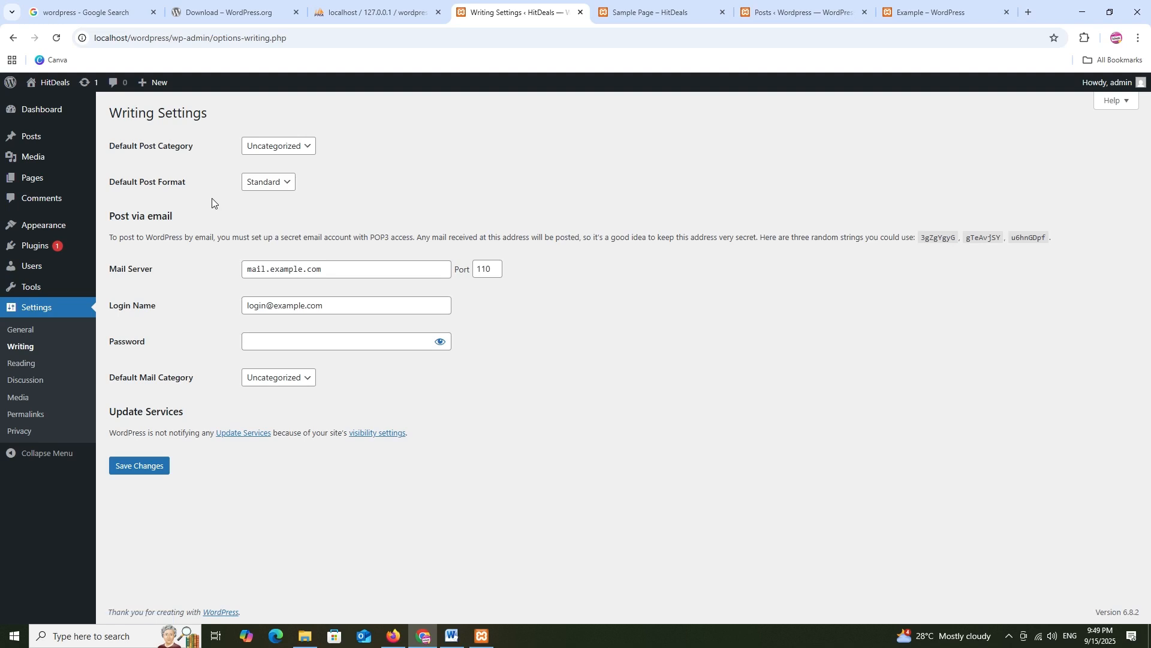
{"action": "left_click", "coordinate": [22, 364]}
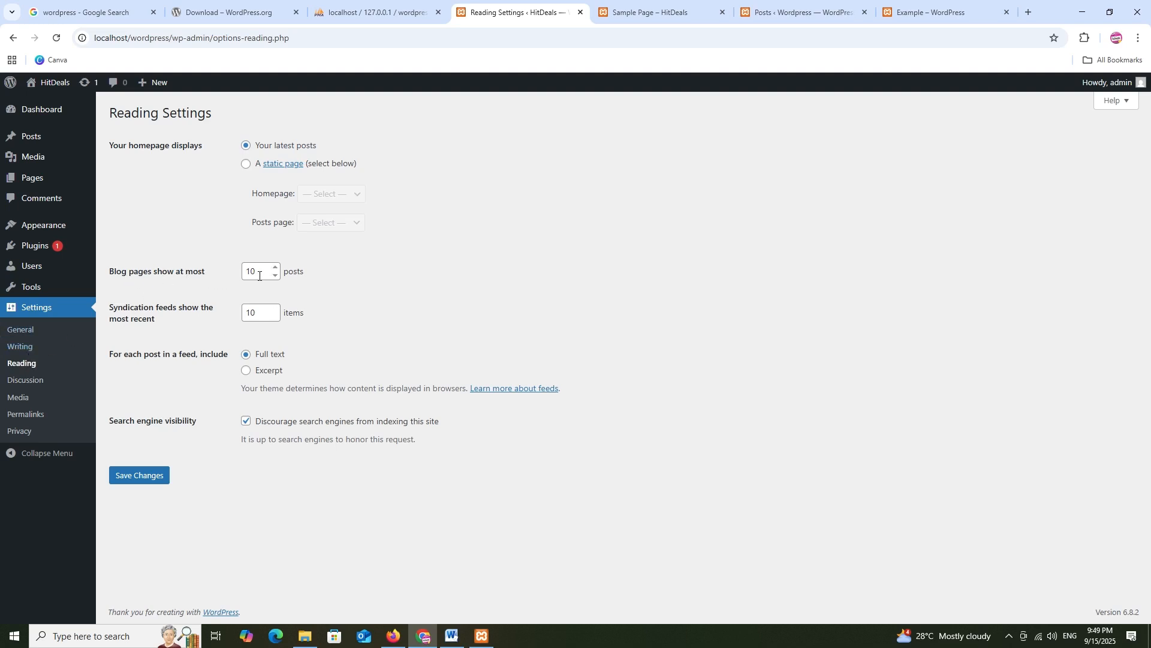
Follow the Sample Page footer's Blog link to view the blog, then return to Reading Settings
{"action": "left_click", "coordinate": [652, 10]}
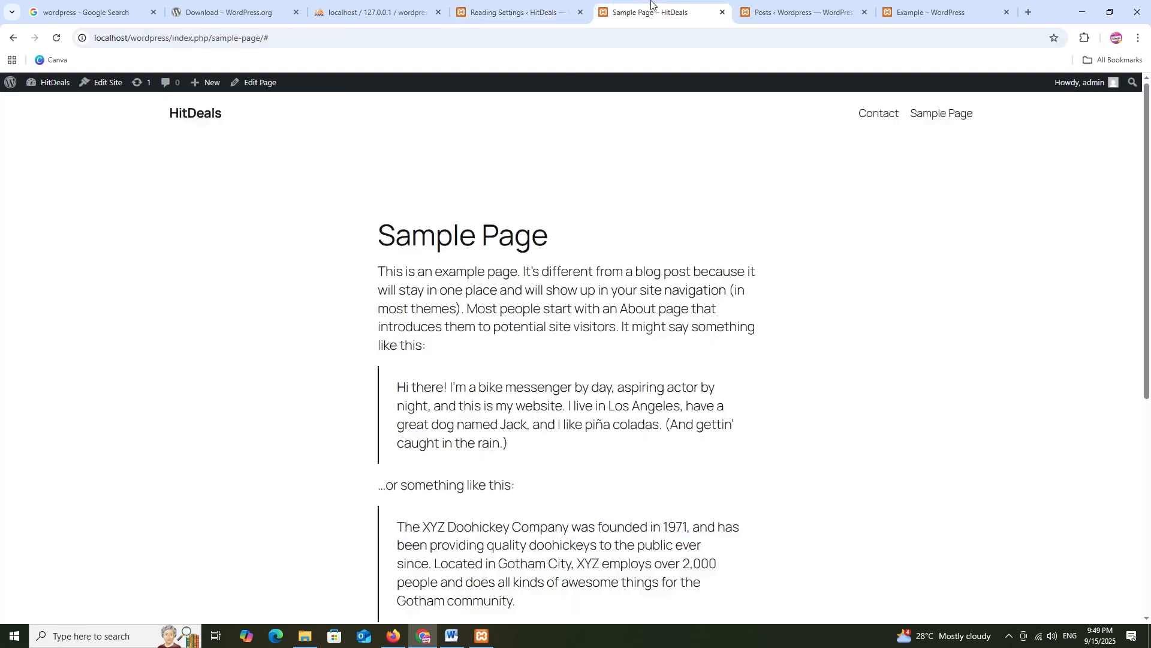
{"action": "scroll", "coordinate": [892, 132], "scroll_direction": "down", "scroll_amount": 6}
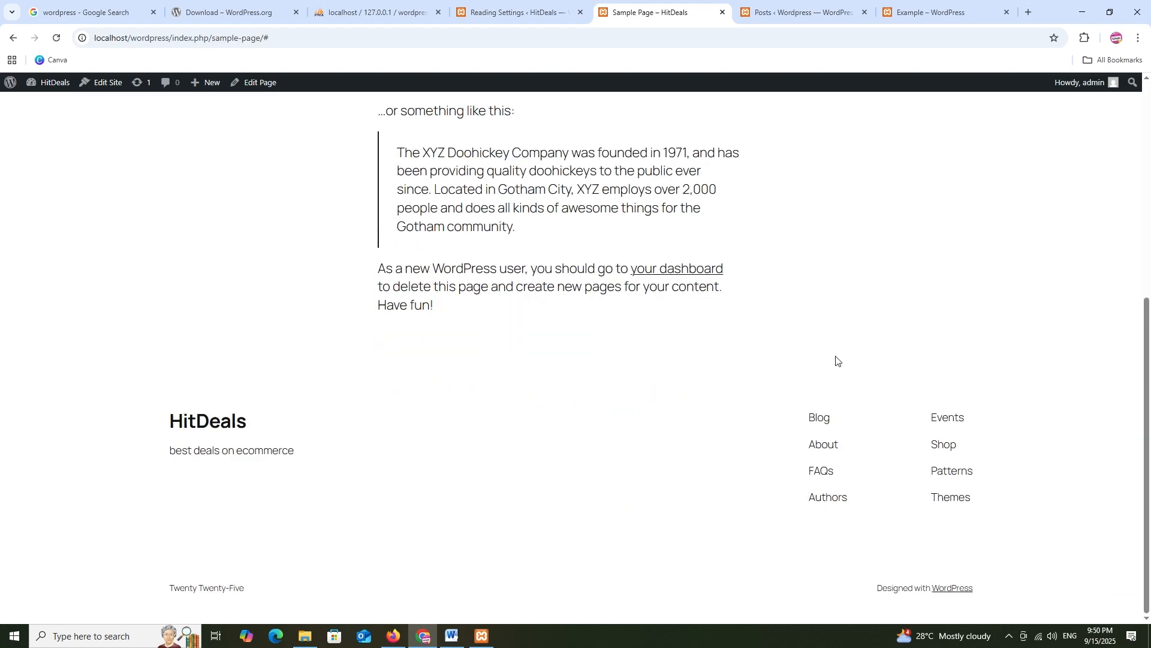
{"action": "left_click", "coordinate": [830, 420]}
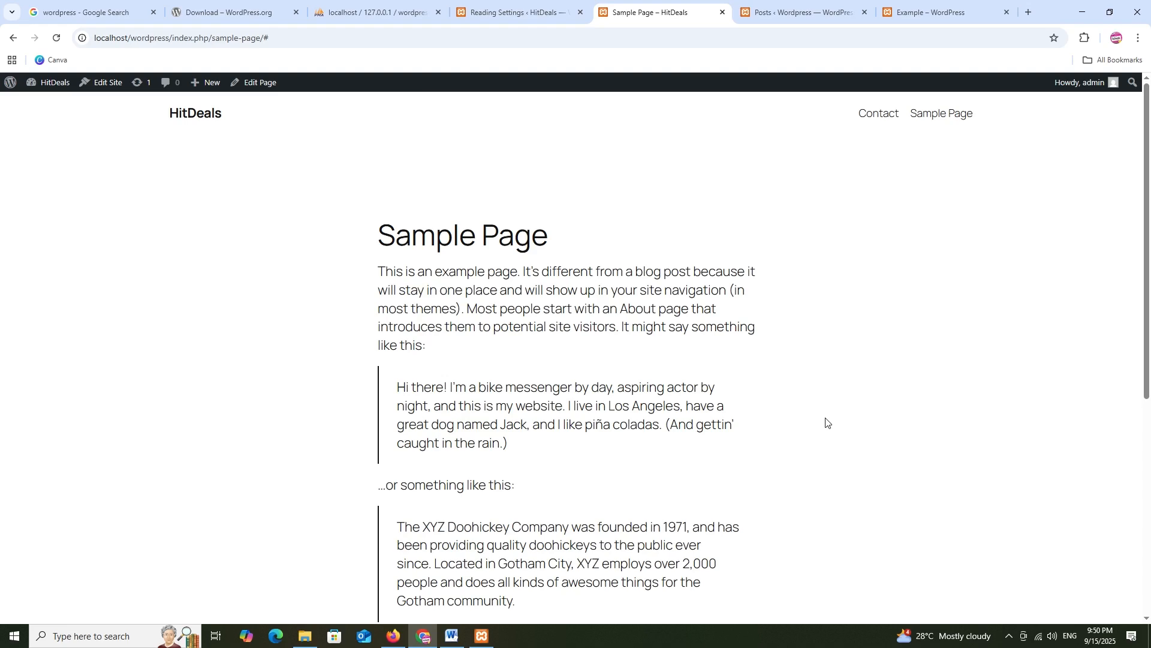
{"action": "scroll", "coordinate": [831, 400], "scroll_direction": "down", "scroll_amount": 6}
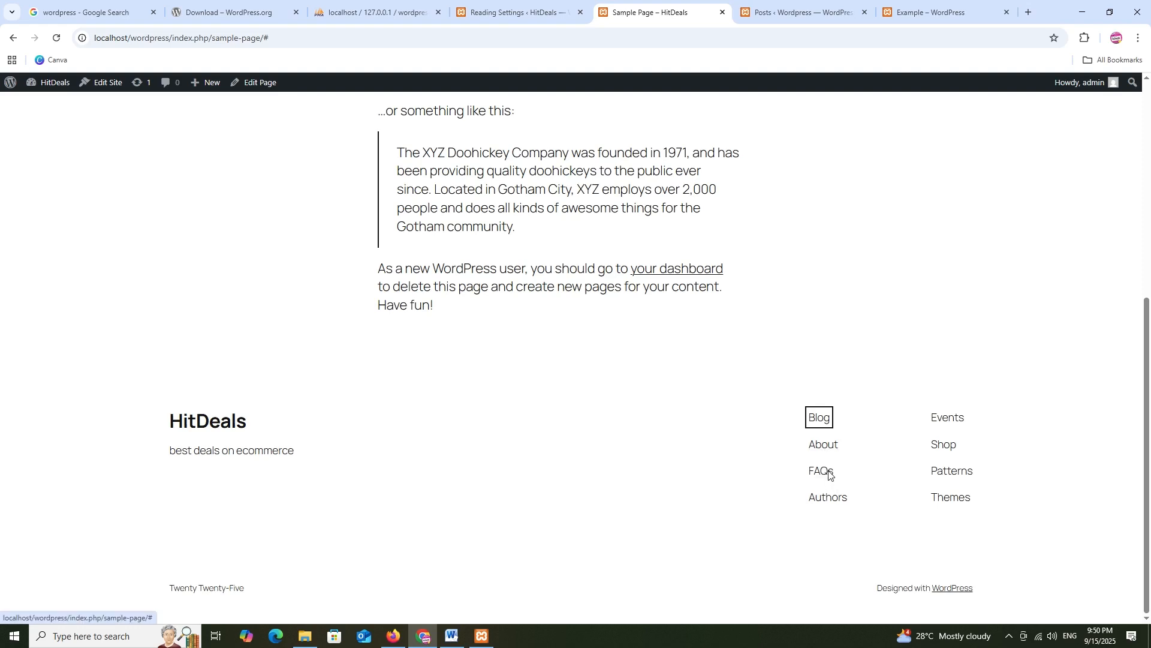
{"action": "left_click", "coordinate": [503, 3]}
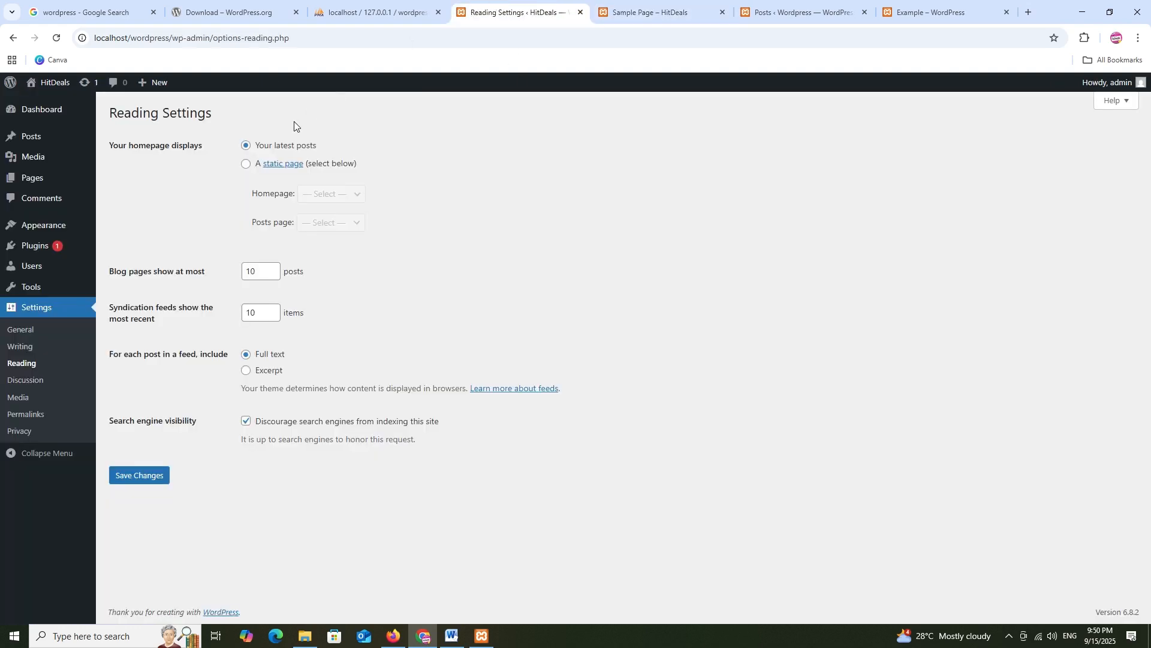
Save a static homepage of Sample Page with Contact as the posts page, then view the site
{"action": "left_click", "coordinate": [245, 164]}
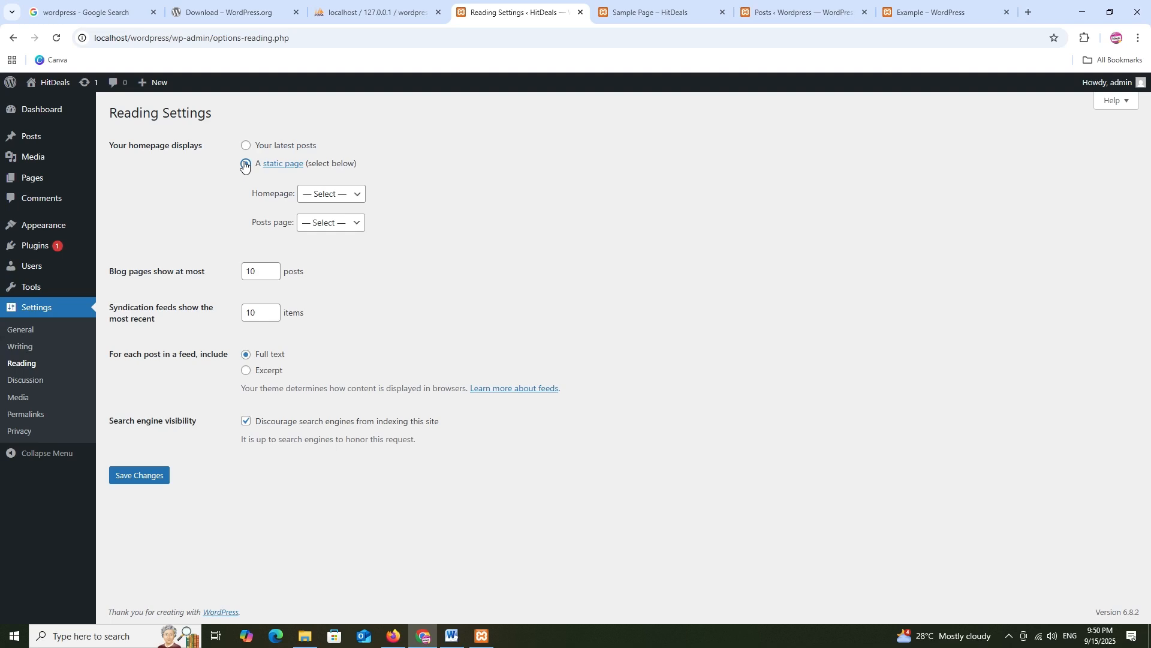
{"action": "left_click", "coordinate": [339, 204]}
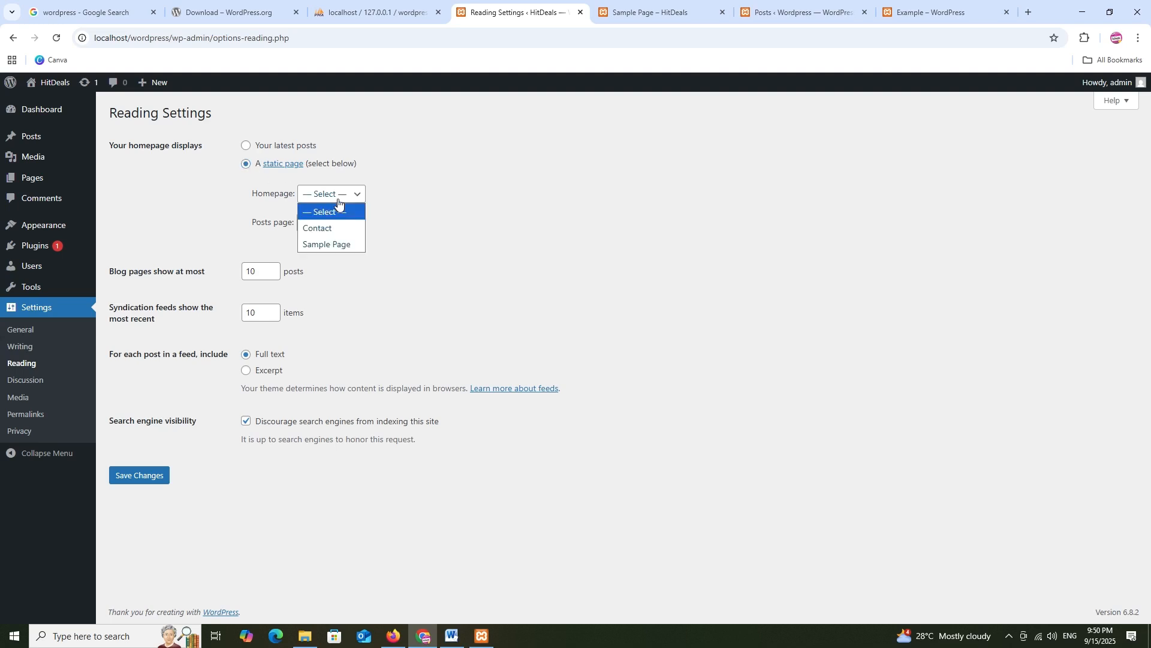
{"action": "left_click", "coordinate": [344, 245]}
{"action": "left_click", "coordinate": [329, 222]}
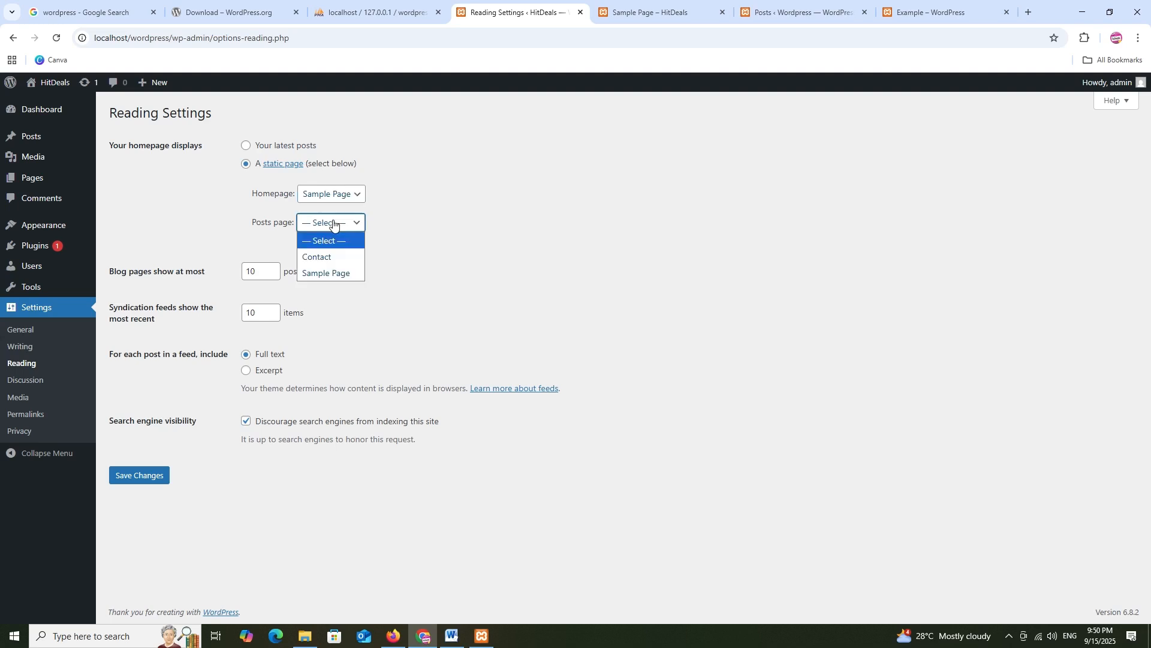
{"action": "left_click", "coordinate": [334, 264]}
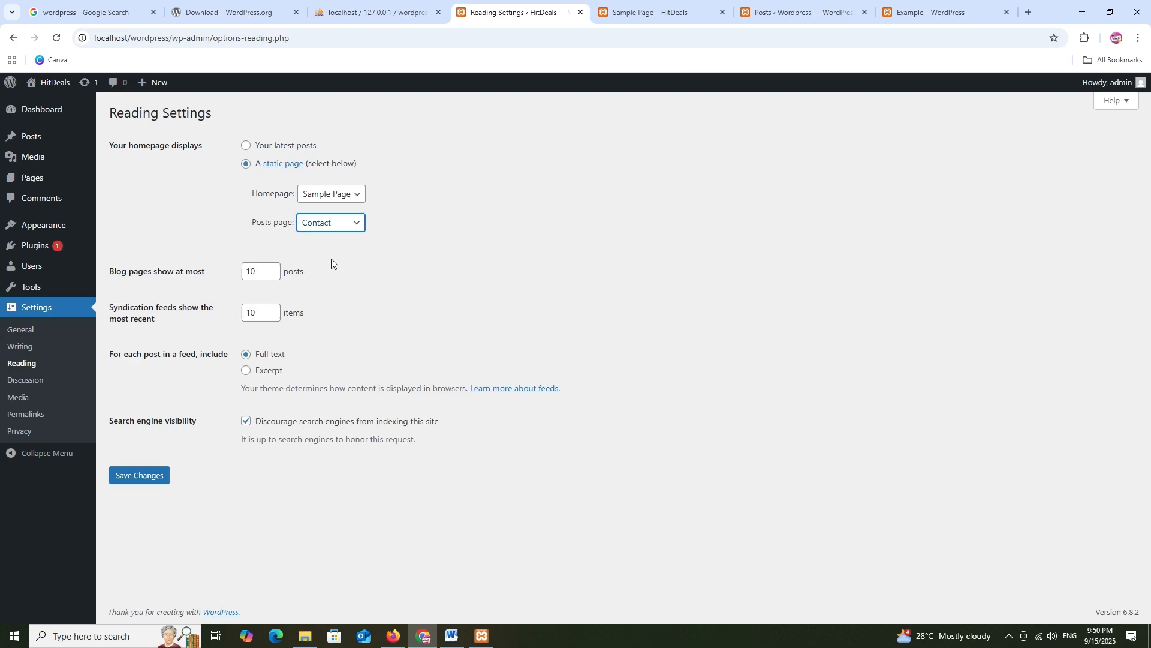
{"action": "left_click", "coordinate": [128, 478]}
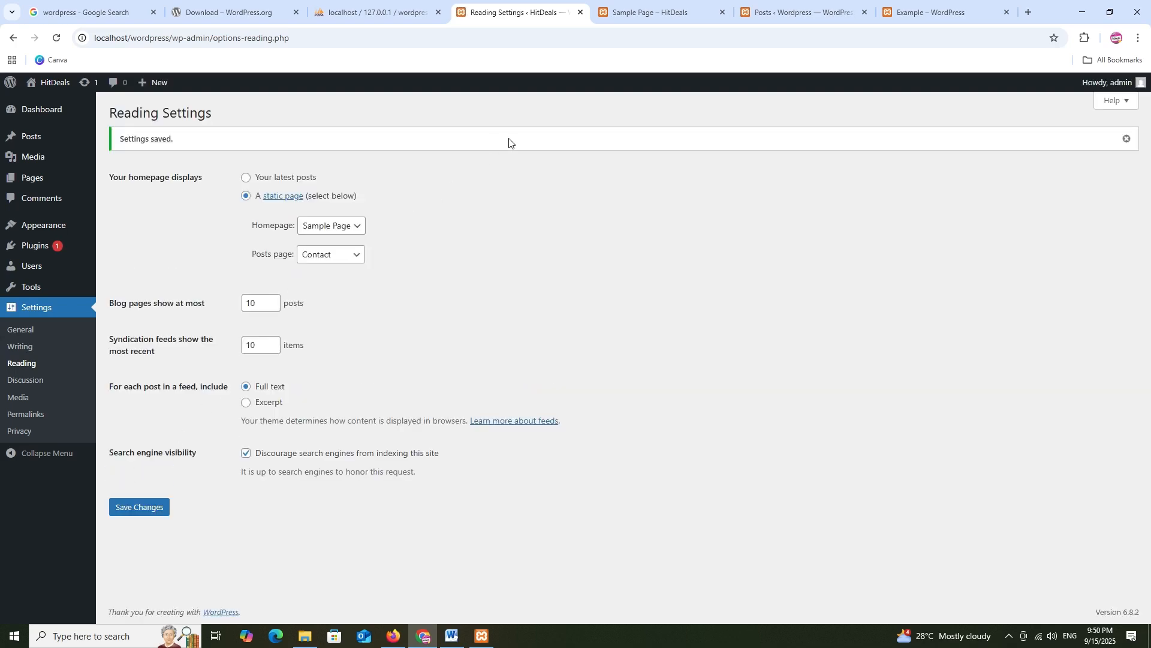
{"action": "left_click", "coordinate": [637, 11]}
{"action": "scroll", "coordinate": [415, 144], "scroll_direction": "up", "scroll_amount": 6}
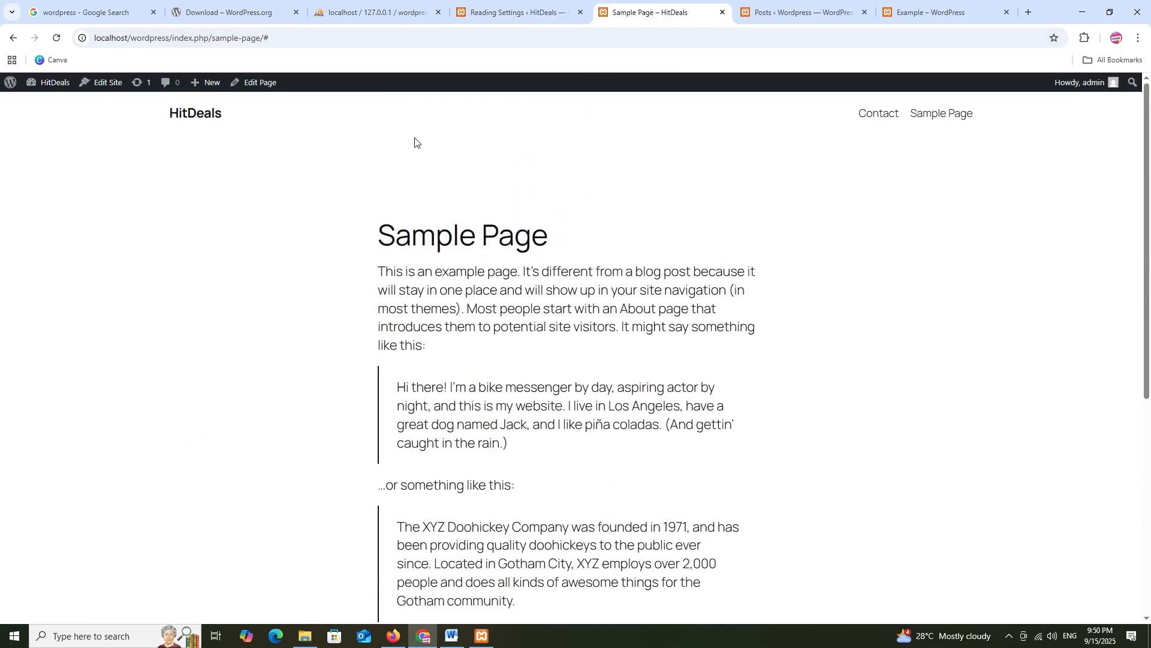
Load the site root localhost/wordpress/ to see Sample Page as the front page
{"action": "double_click", "coordinate": [131, 36]}
{"action": "left_click_drag", "start_coordinate": [173, 38], "coordinate": [394, 42]}
{"action": "key", "text": "BackSpace"}
{"action": "key", "text": "Return"}
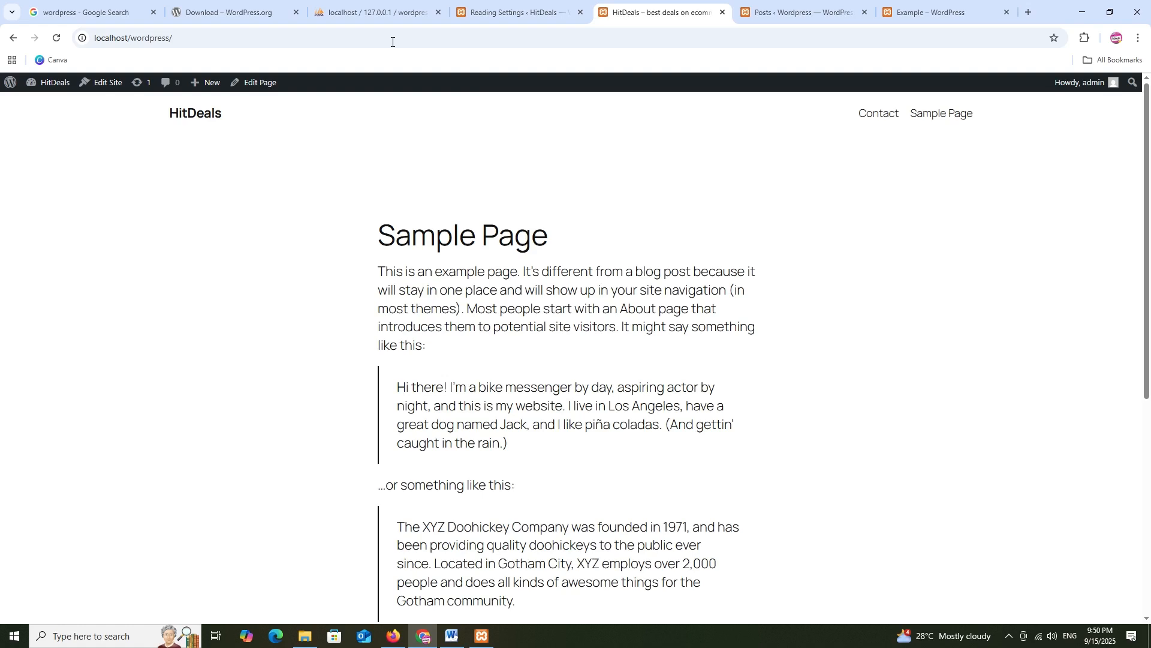
{"action": "left_click", "coordinate": [499, 10]}
Create and publish a new page titled Home from the 'Tell your story' pattern
{"action": "mouse_move", "coordinate": [12, 178]}
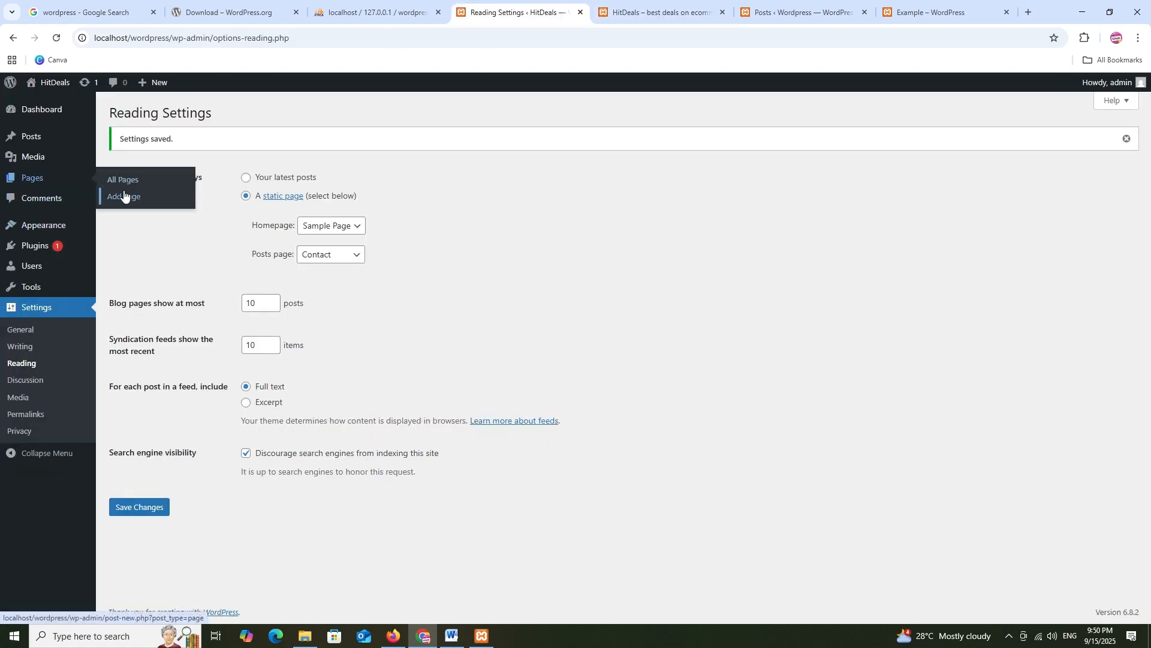
{"action": "right_click", "coordinate": [125, 194]}
{"action": "left_click", "coordinate": [185, 208]}
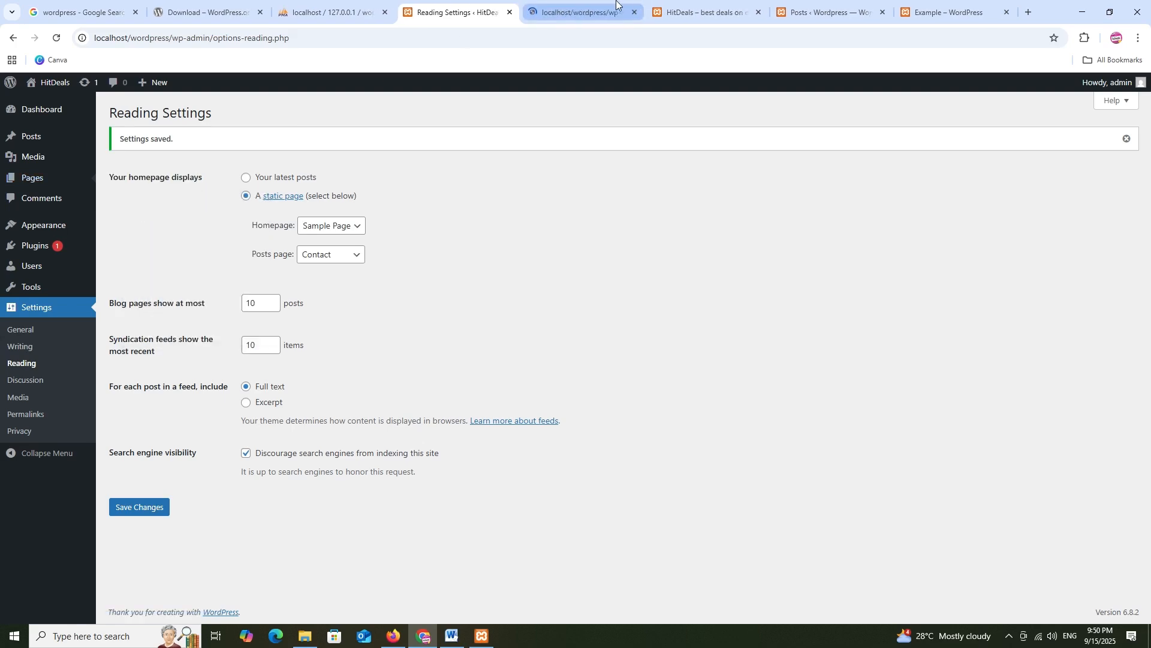
{"action": "left_click", "coordinate": [616, 6]}
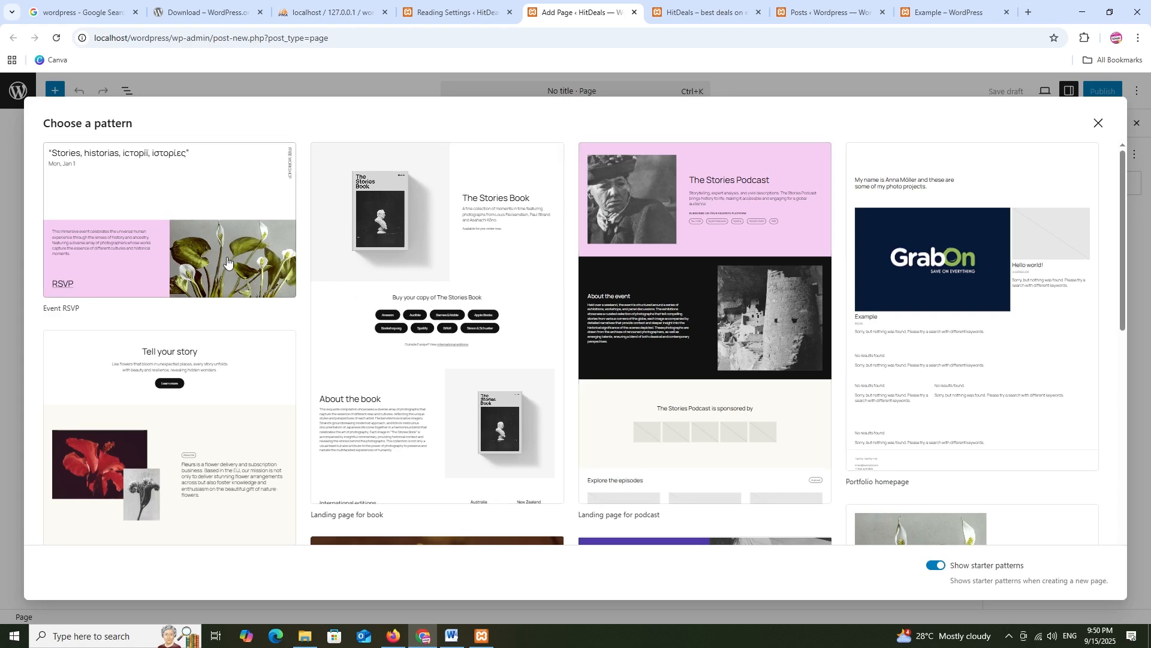
{"action": "left_click", "coordinate": [216, 407]}
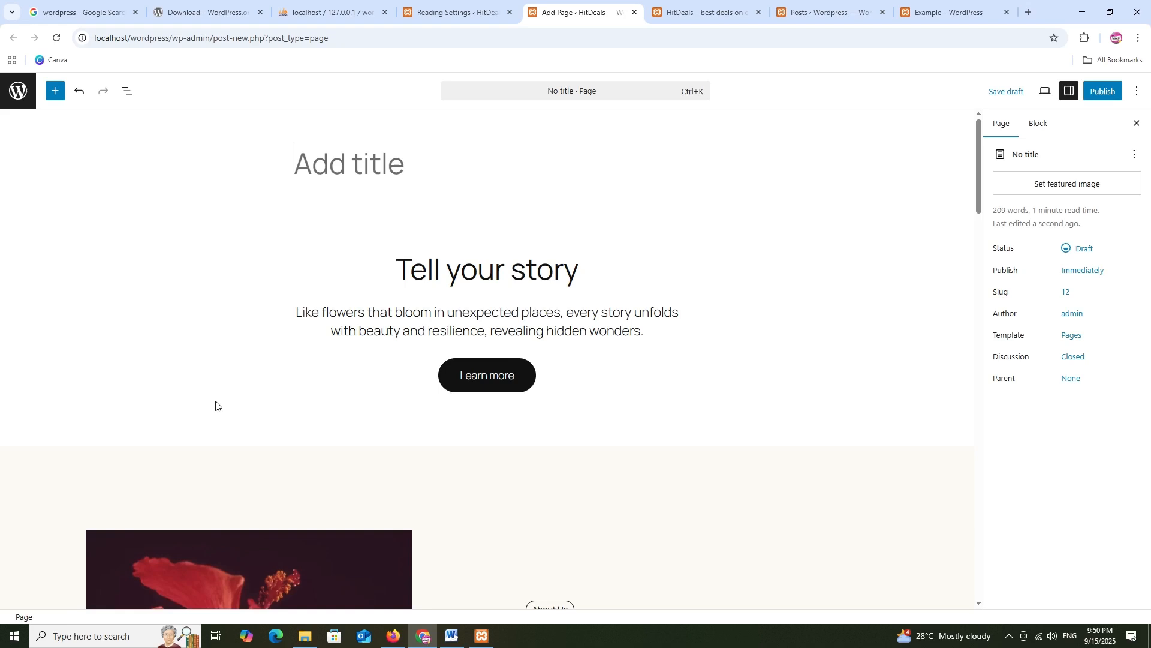
{"action": "left_click", "coordinate": [370, 180]}
{"action": "type", "text": "Home"}
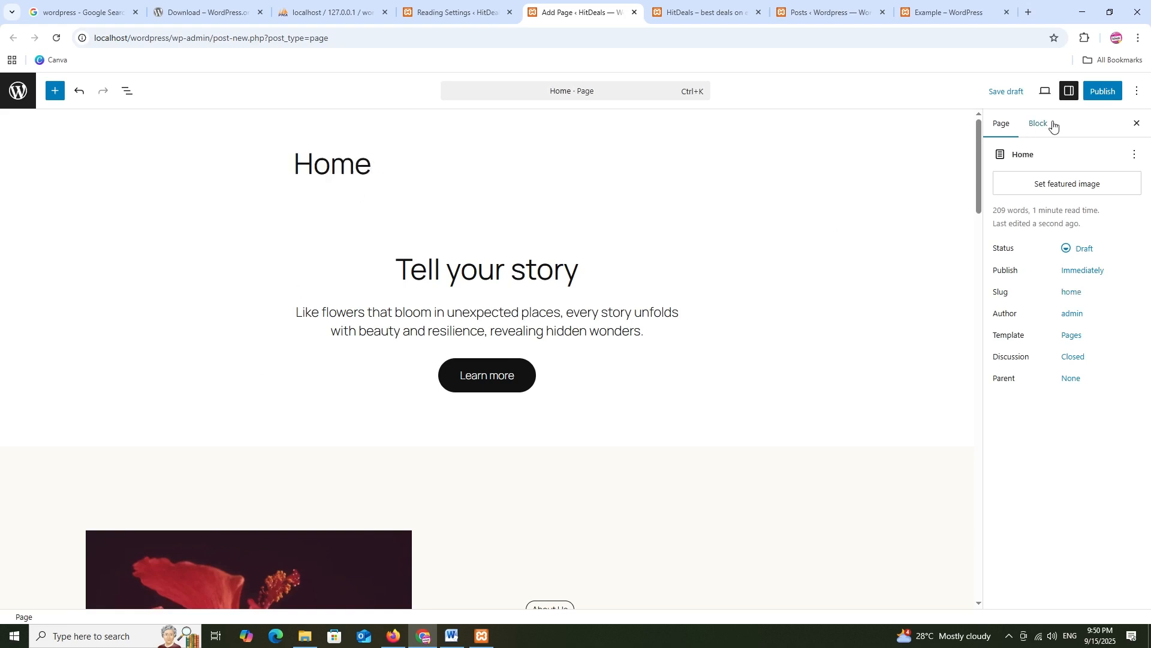
{"action": "left_click", "coordinate": [1102, 91]}
{"action": "left_click", "coordinate": [1095, 93]}
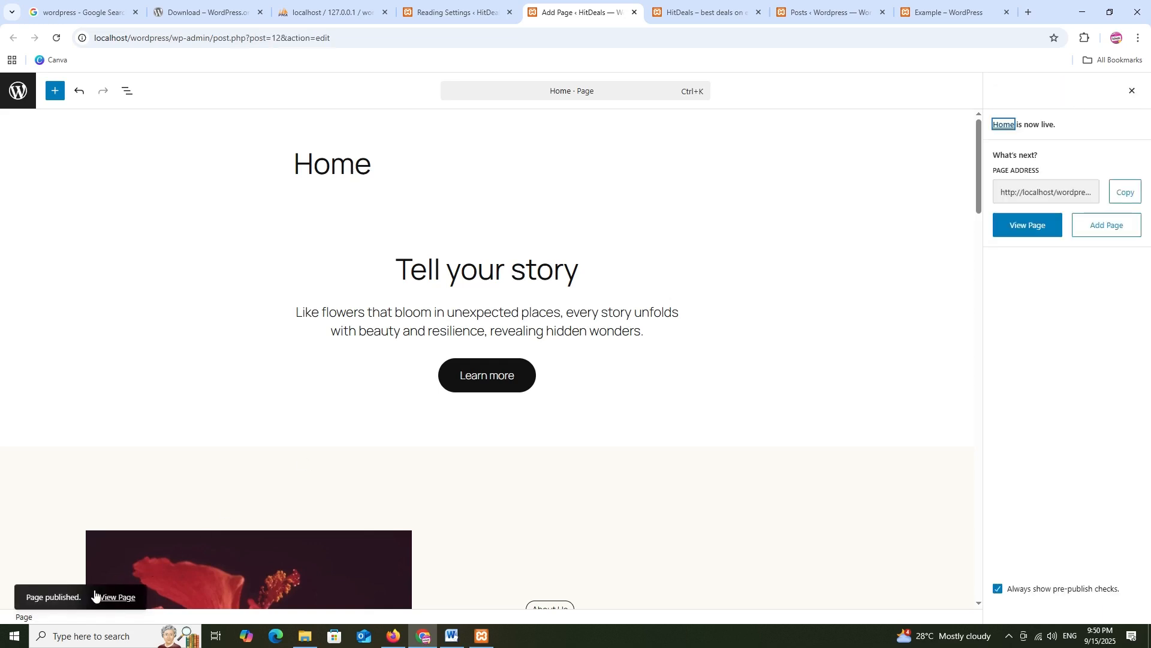
{"action": "left_click", "coordinate": [18, 91]}
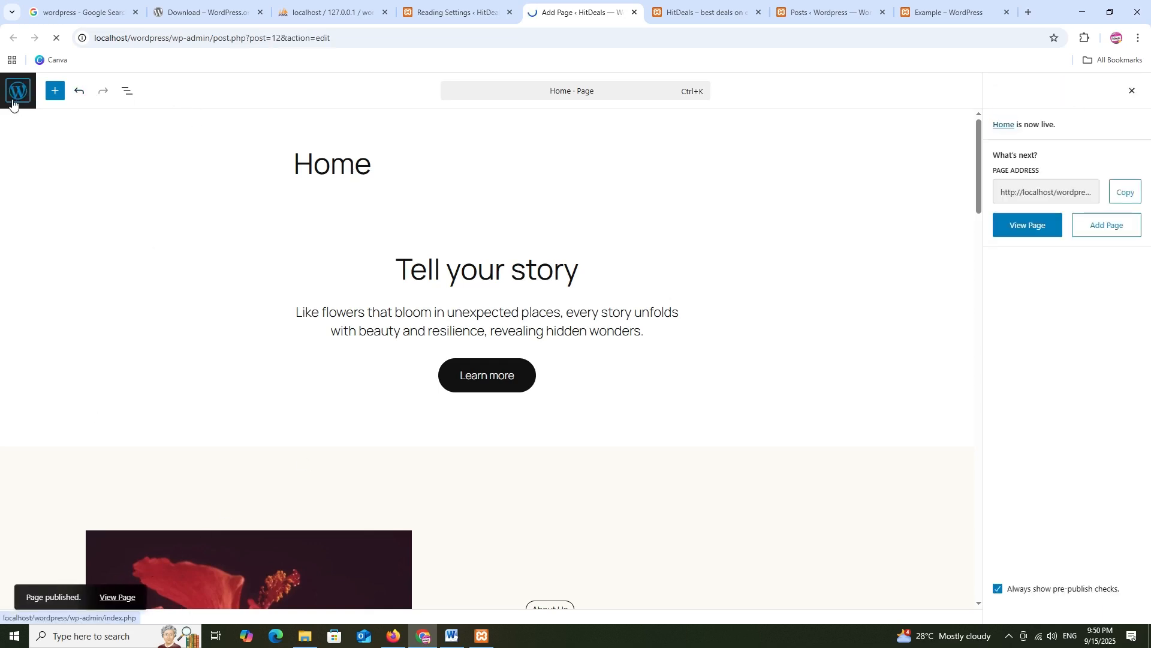
Create a blank page titled Blog and publish it
{"action": "left_click", "coordinate": [178, 119]}
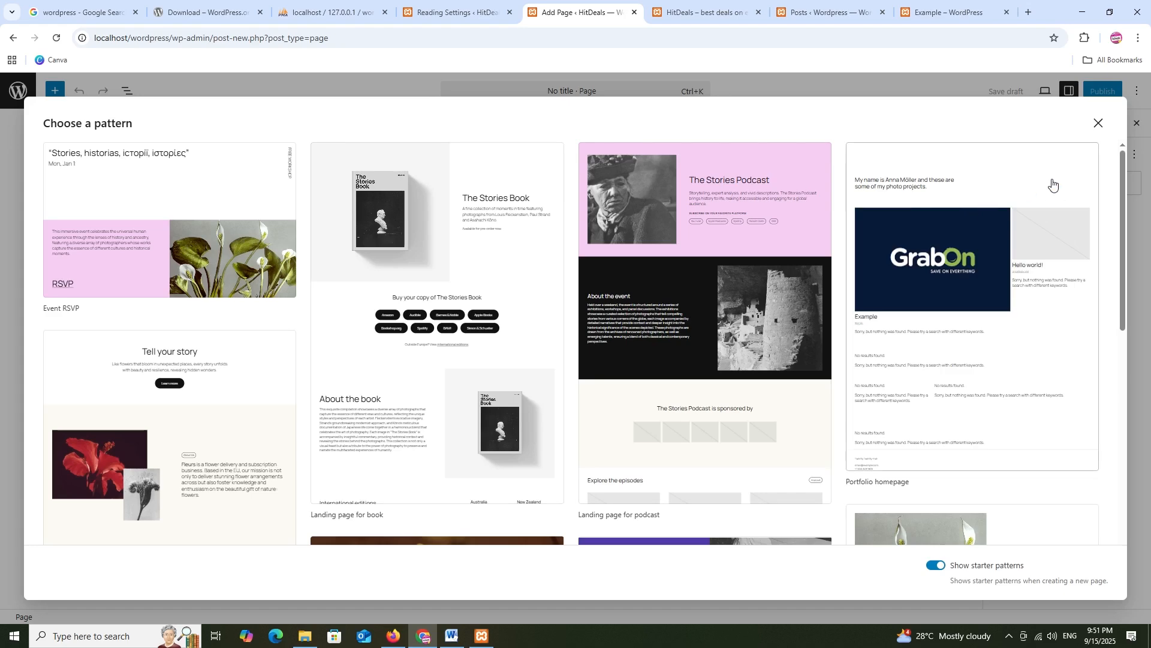
{"action": "left_click", "coordinate": [1098, 123]}
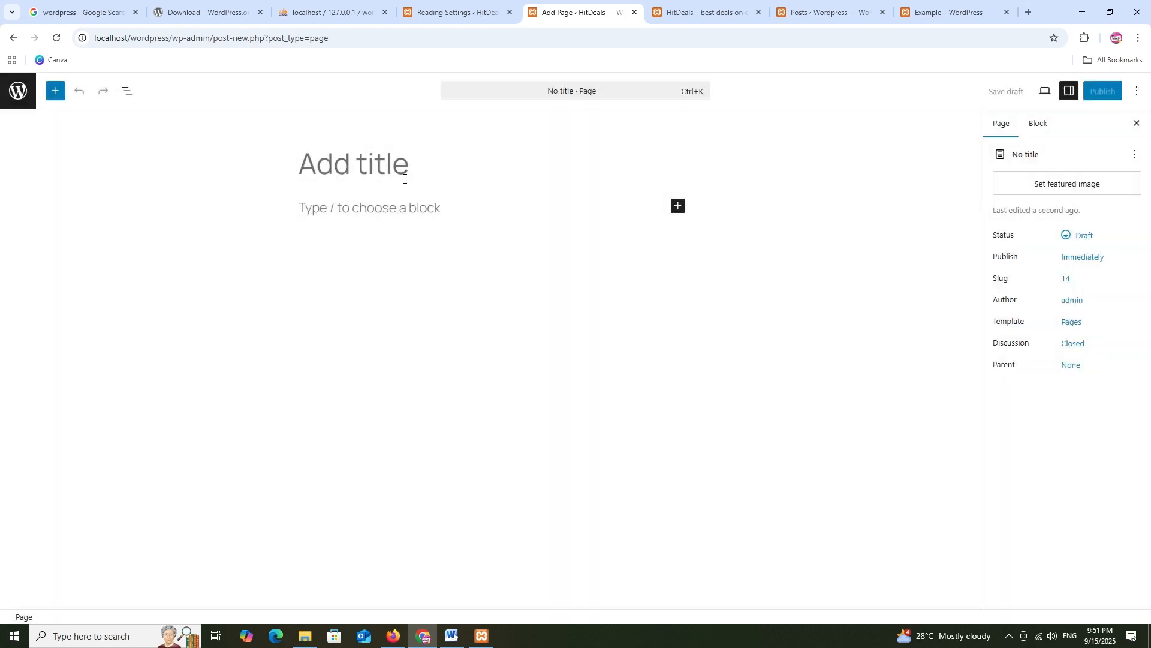
{"action": "type", "text": "Blog"}
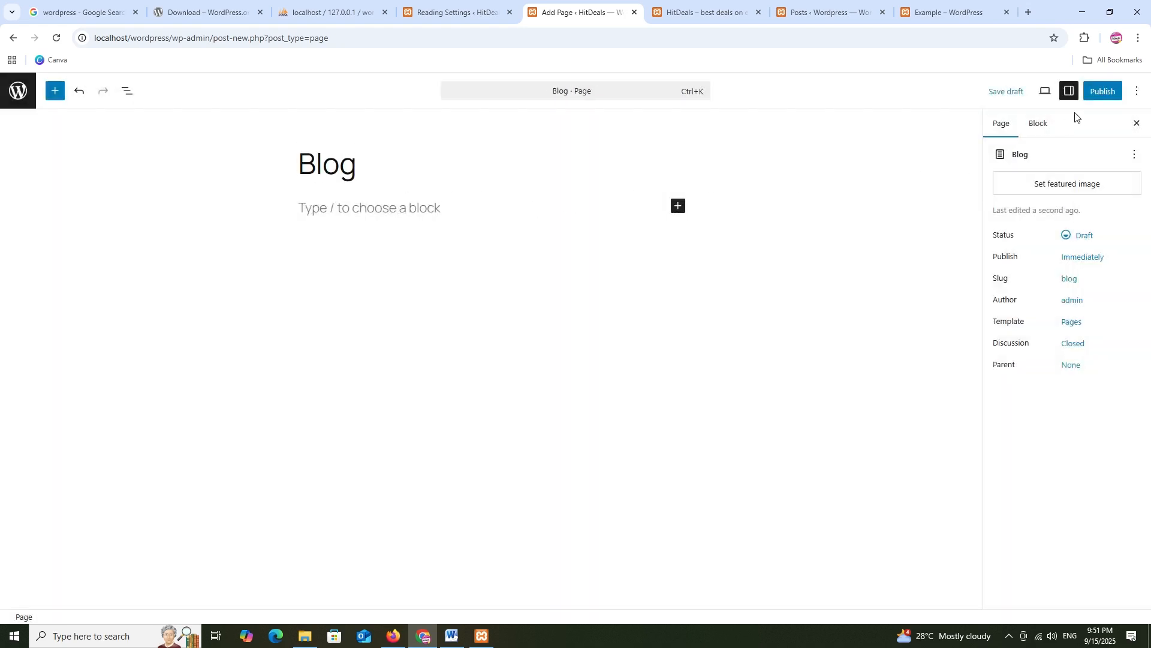
{"action": "left_click", "coordinate": [1101, 92]}
{"action": "left_click", "coordinate": [1092, 96]}
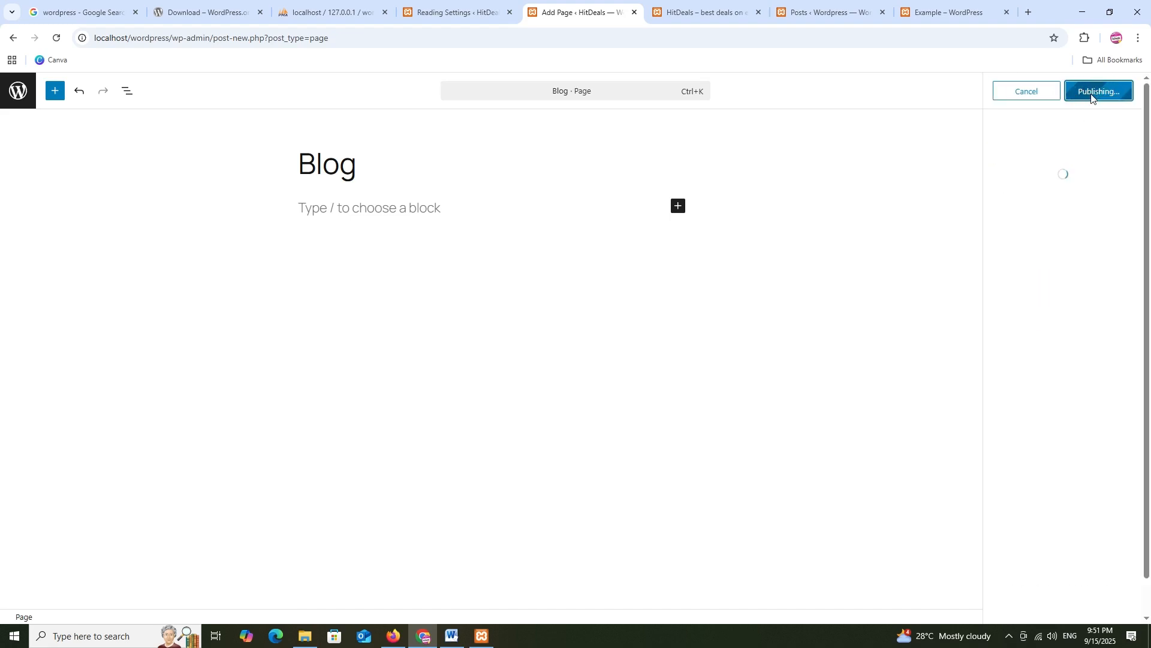
Refresh Reading Settings, then save Home as the static homepage and Blog as the posts page
{"action": "left_click", "coordinate": [19, 91]}
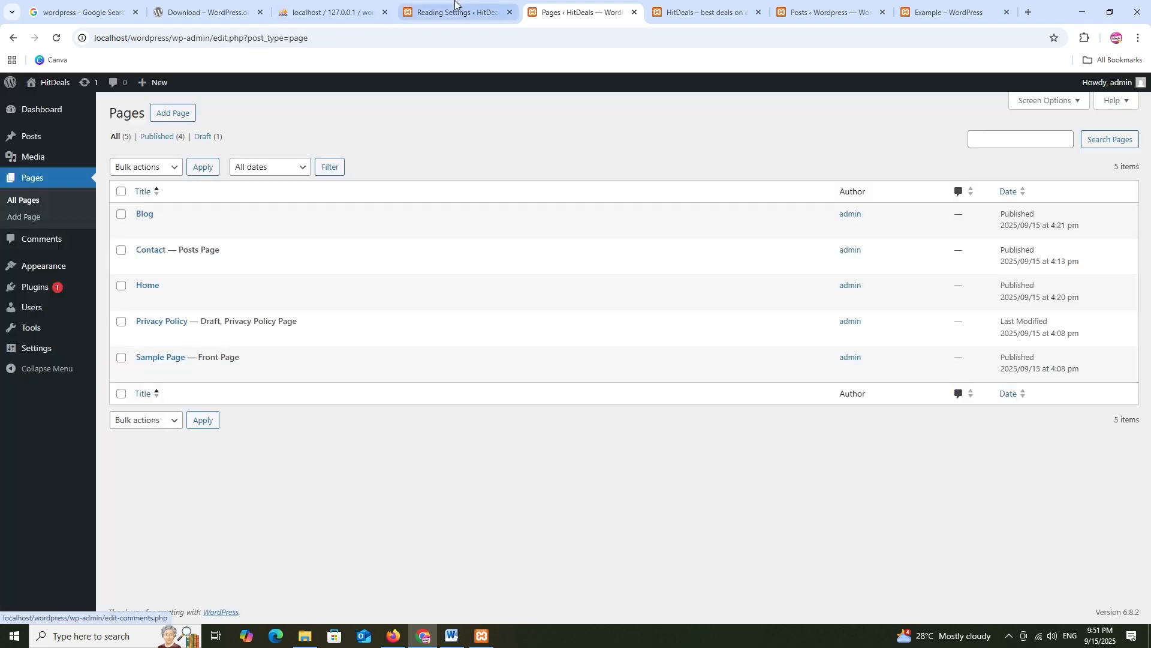
{"action": "left_click", "coordinate": [454, 8]}
{"action": "left_click", "coordinate": [321, 228]}
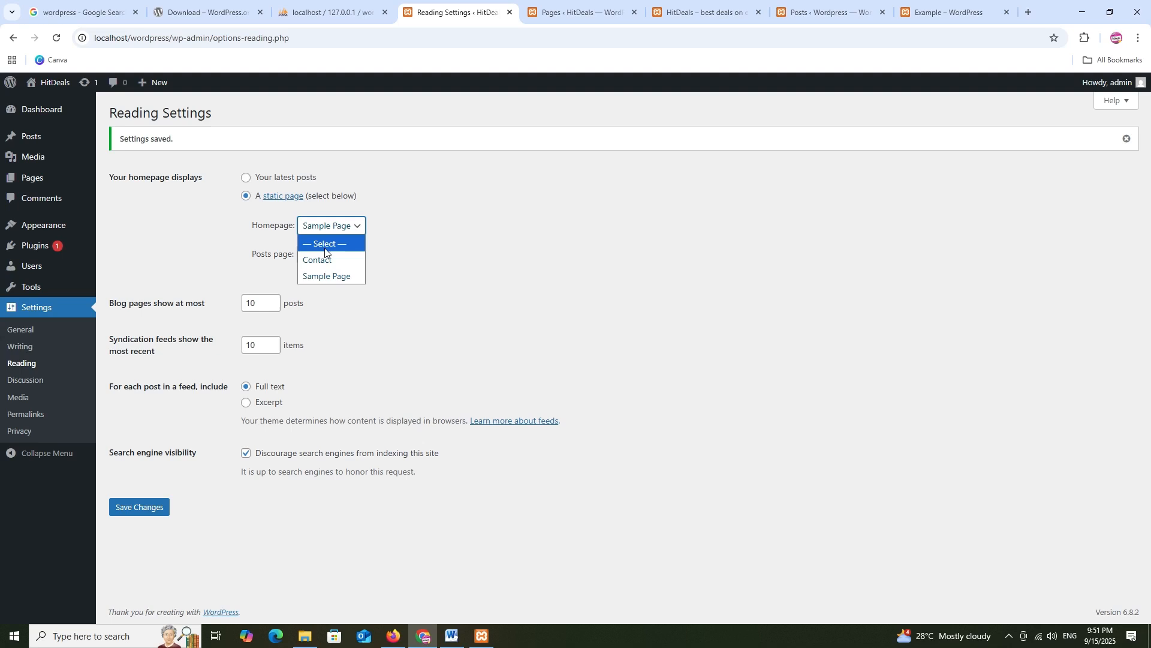
{"action": "left_click", "coordinate": [57, 38]}
{"action": "left_click", "coordinate": [327, 193]}
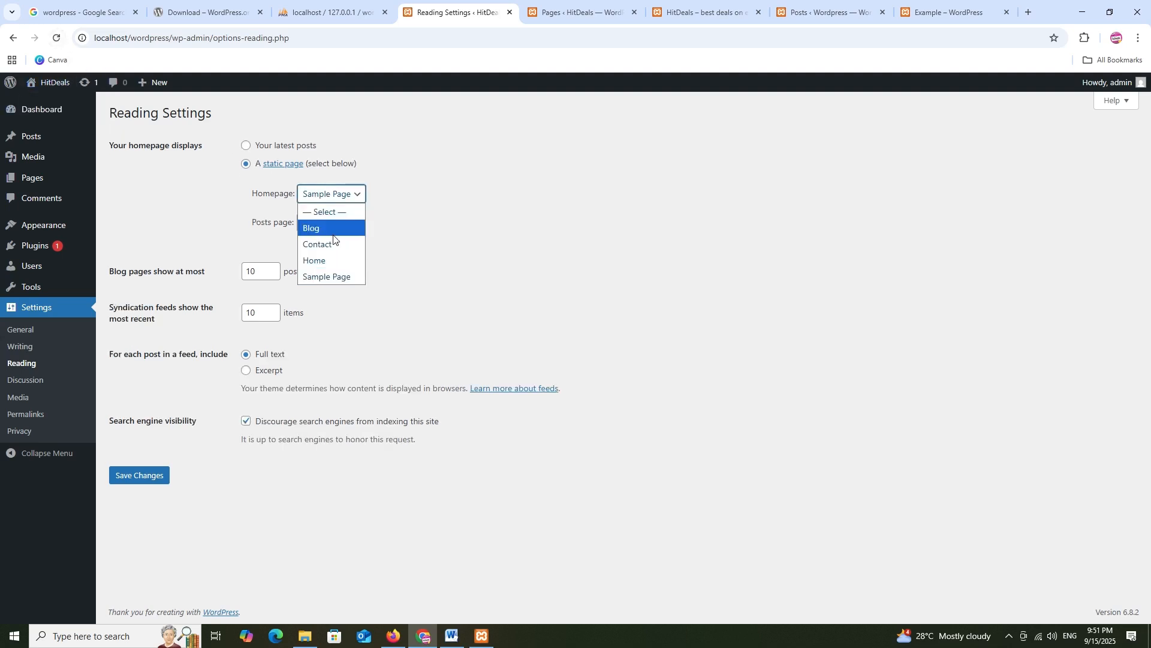
{"action": "left_click", "coordinate": [333, 259]}
{"action": "left_click", "coordinate": [326, 222]}
{"action": "left_click", "coordinate": [332, 256]}
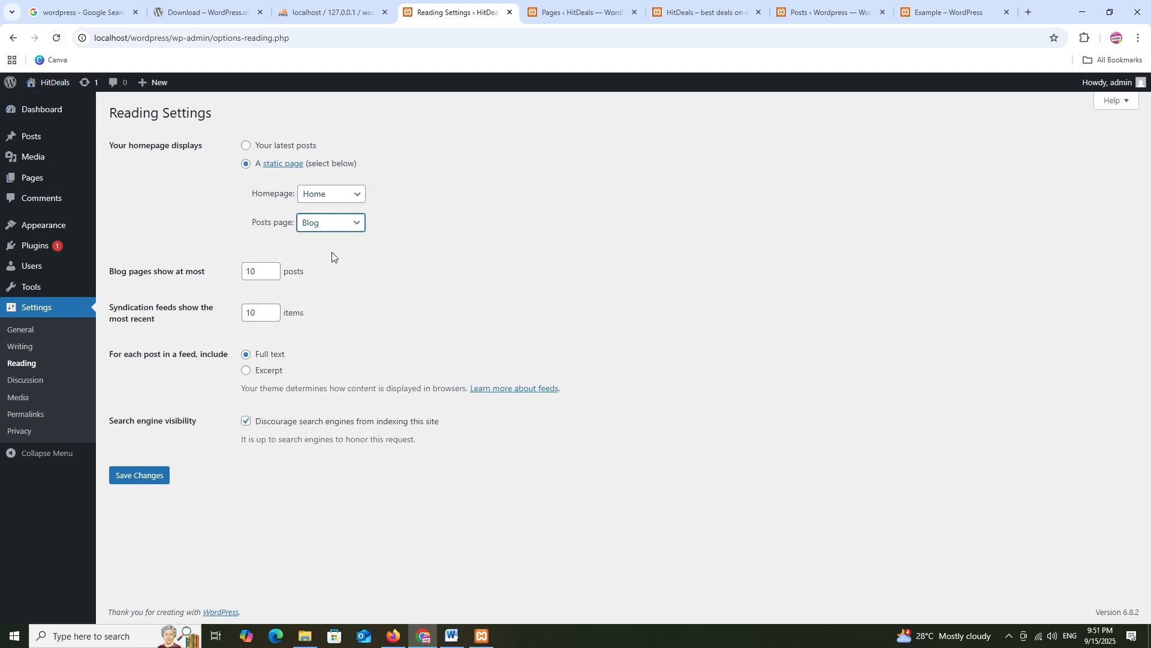
{"action": "left_click", "coordinate": [153, 474]}
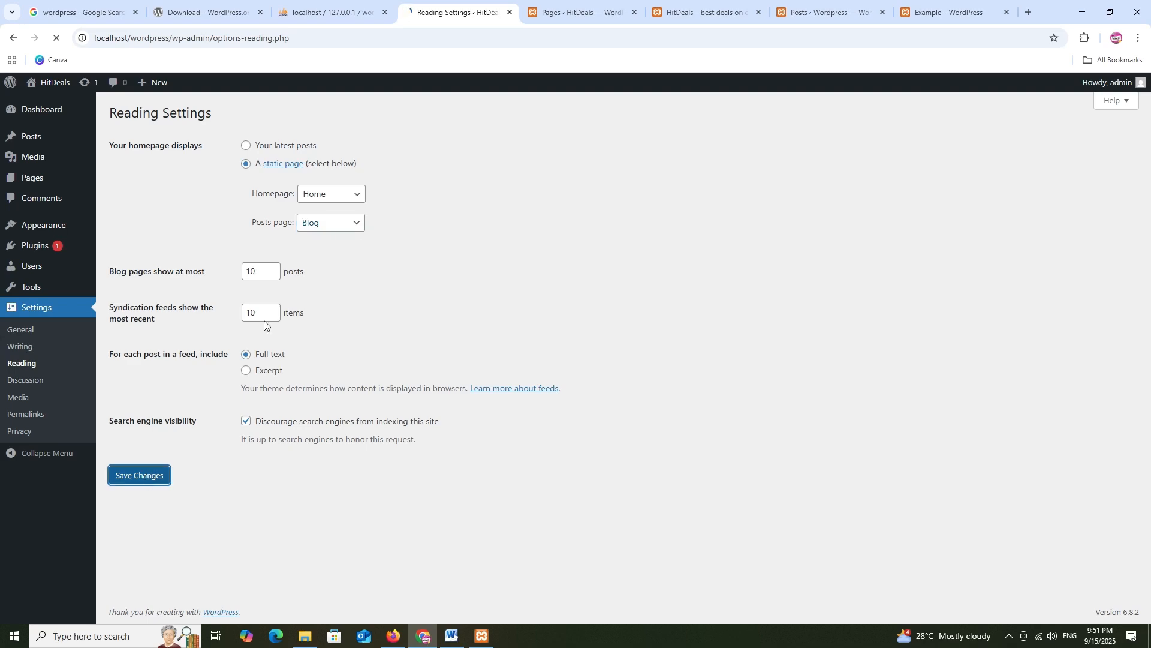
{"action": "left_click", "coordinate": [577, 6]}
{"action": "left_click", "coordinate": [689, 11]}
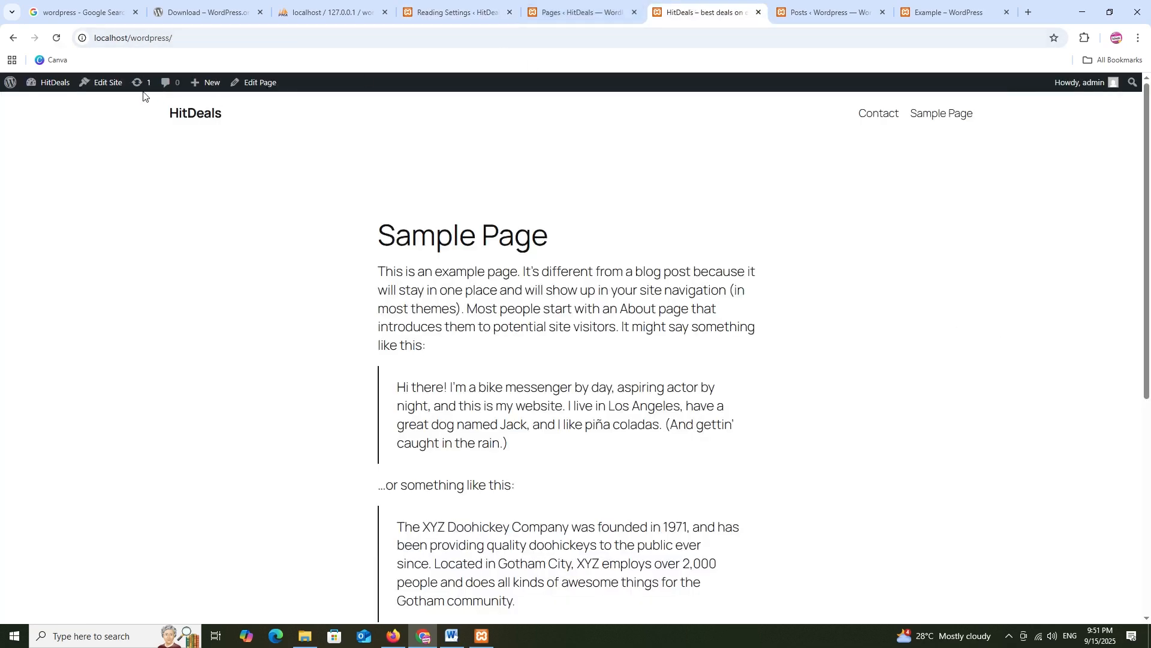
Reload the site root and scroll through the new Home front page
{"action": "left_click", "coordinate": [185, 36]}
{"action": "key", "text": "Return"}
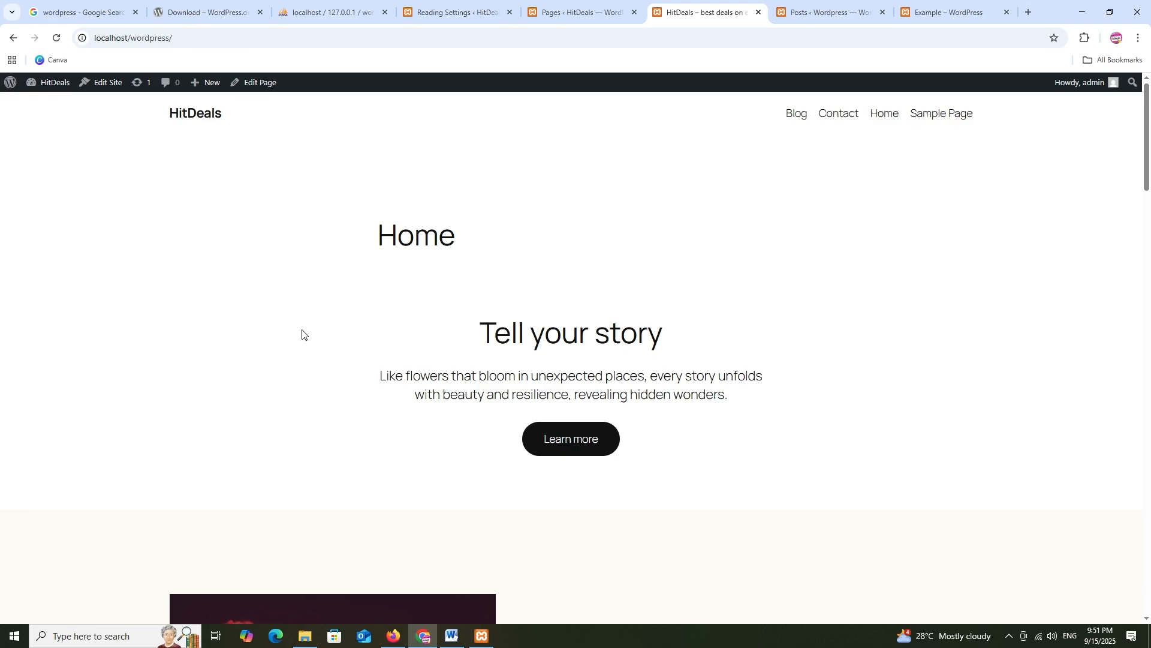
{"action": "scroll", "coordinate": [540, 306], "scroll_direction": "down", "scroll_amount": 20}
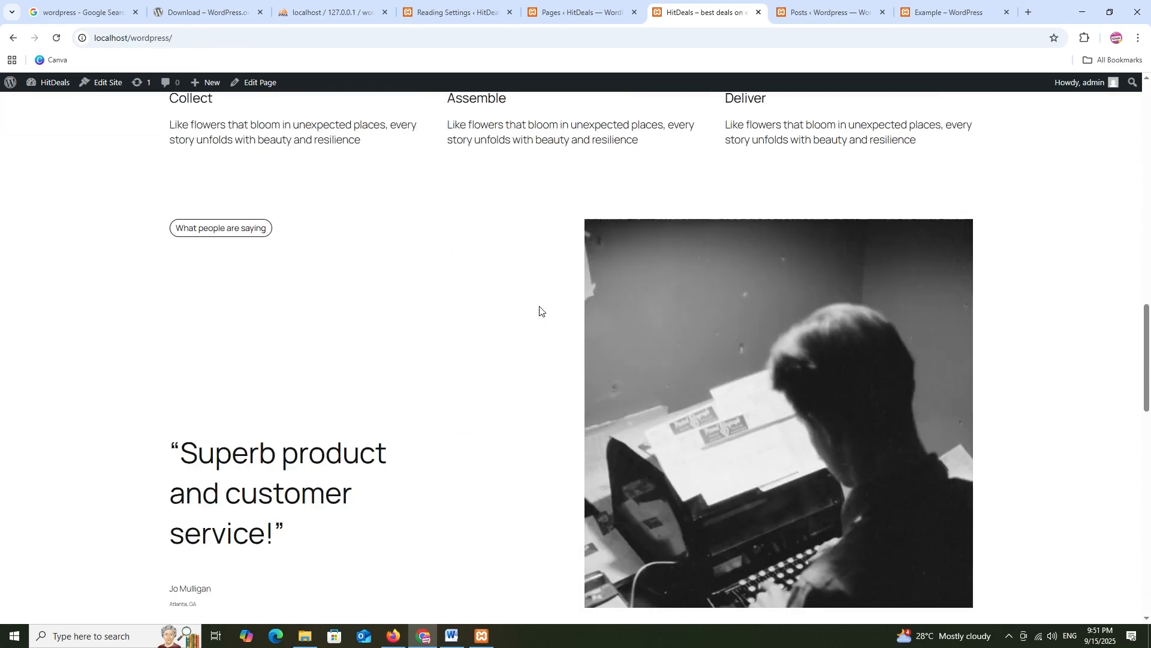
{"action": "scroll", "coordinate": [540, 307], "scroll_direction": "down", "scroll_amount": 10}
{"action": "scroll", "coordinate": [541, 312], "scroll_direction": "up", "scroll_amount": 8}
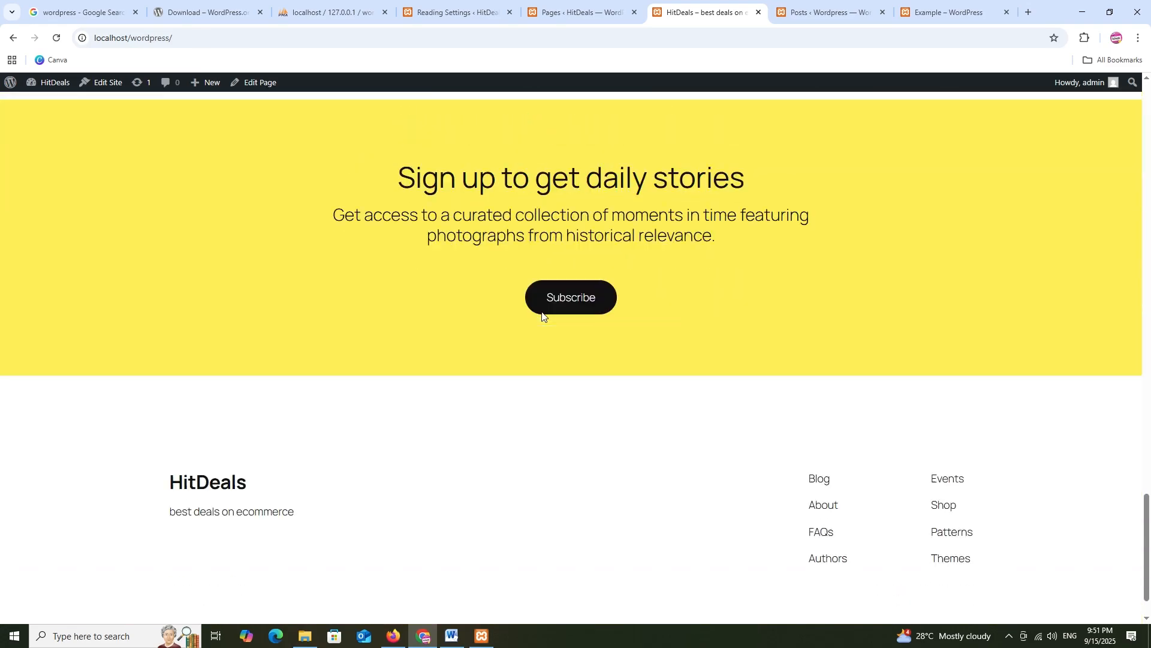
{"action": "scroll", "coordinate": [543, 315], "scroll_direction": "up", "scroll_amount": 20}
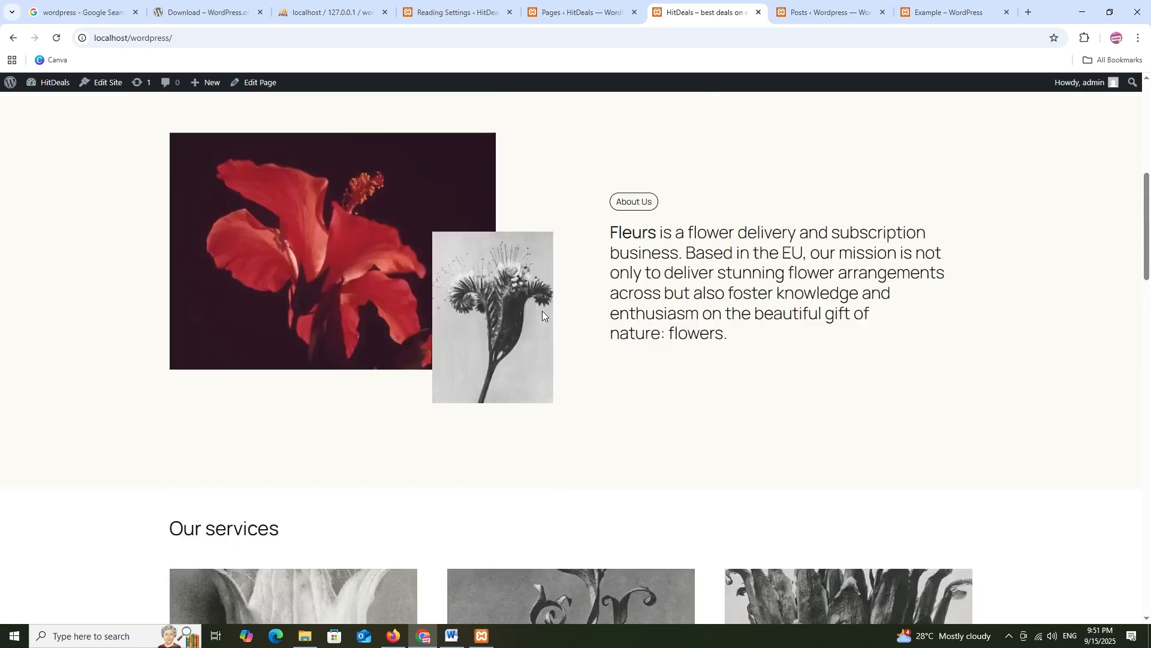
Browse the Blog page's Example and Hello world! posts, then return to Reading Settings
{"action": "left_click", "coordinate": [796, 114]}
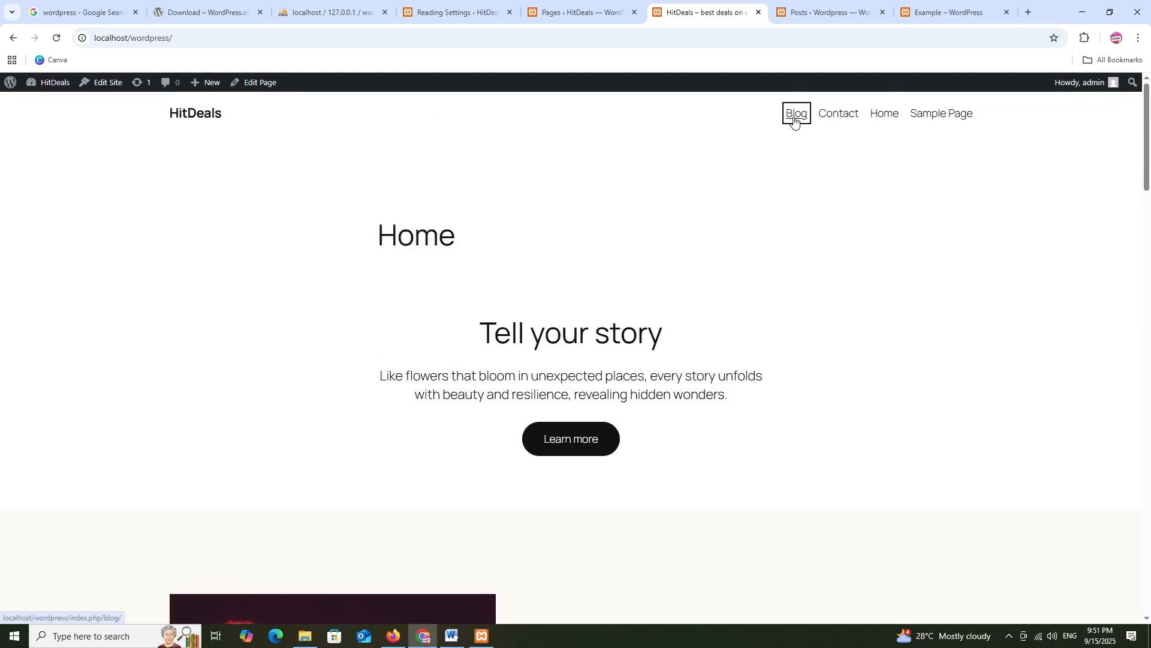
{"action": "scroll", "coordinate": [537, 326], "scroll_direction": "down", "scroll_amount": 5}
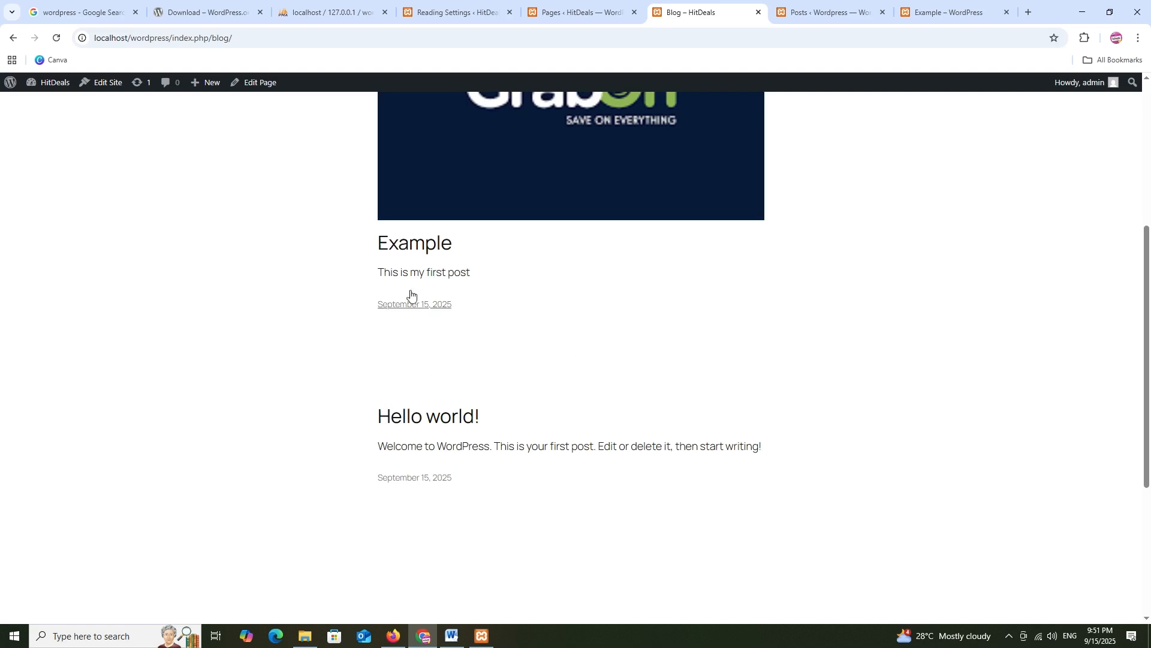
{"action": "scroll", "coordinate": [478, 300], "scroll_direction": "up", "scroll_amount": 5}
{"action": "scroll", "coordinate": [481, 300], "scroll_direction": "down", "scroll_amount": 8}
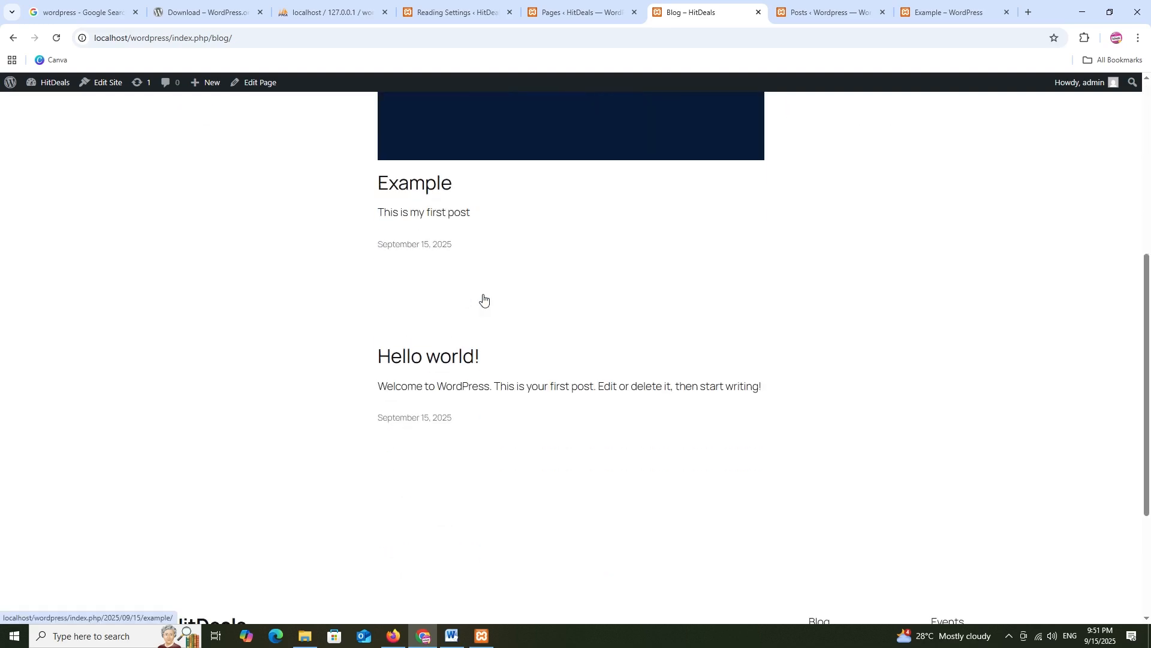
{"action": "scroll", "coordinate": [462, 300], "scroll_direction": "up", "scroll_amount": 6}
{"action": "scroll", "coordinate": [461, 285], "scroll_direction": "up", "scroll_amount": 2}
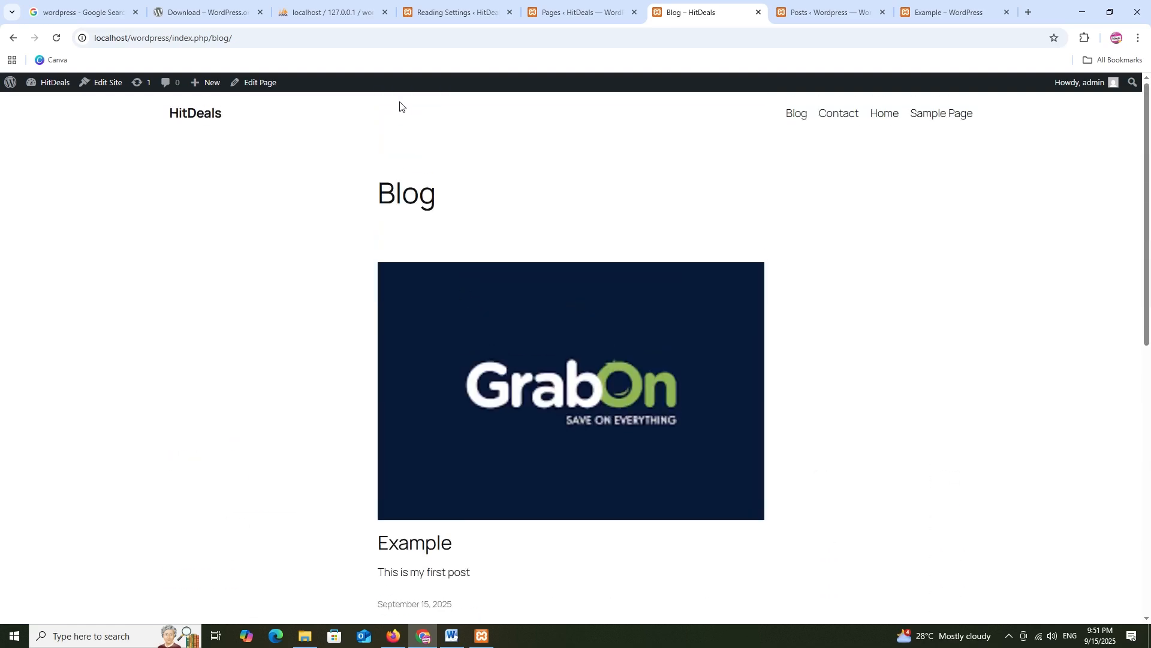
{"action": "left_click", "coordinate": [458, 4]}
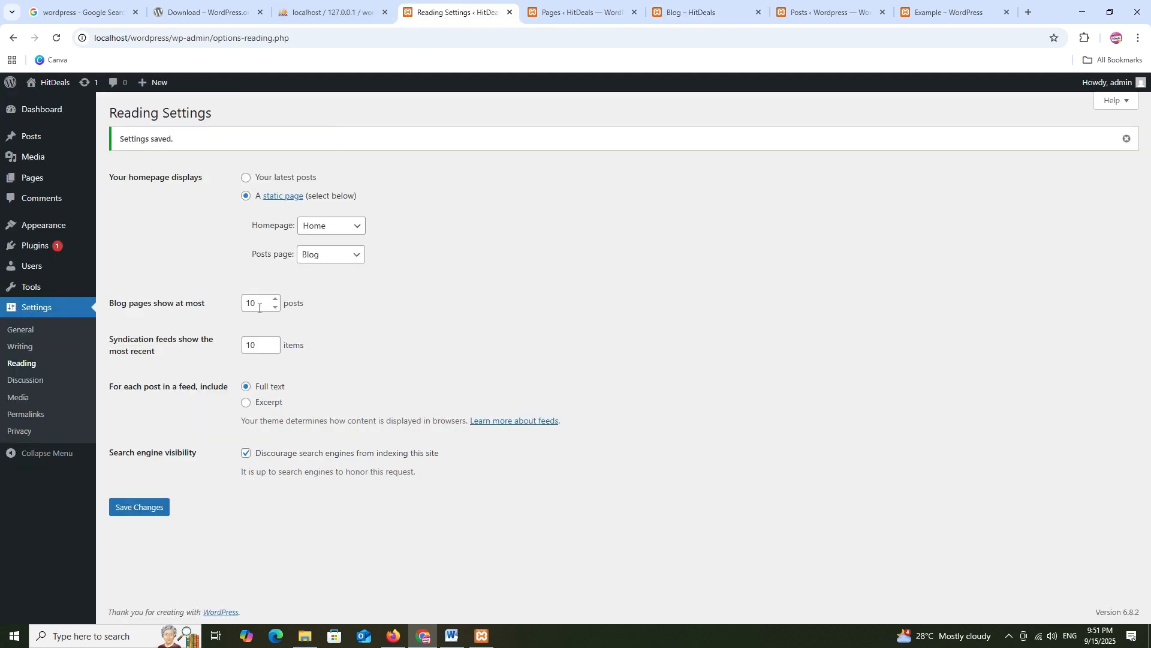
Scroll through Discussion Settings, then move on to the Media Settings image sizes
{"action": "left_click", "coordinate": [28, 384]}
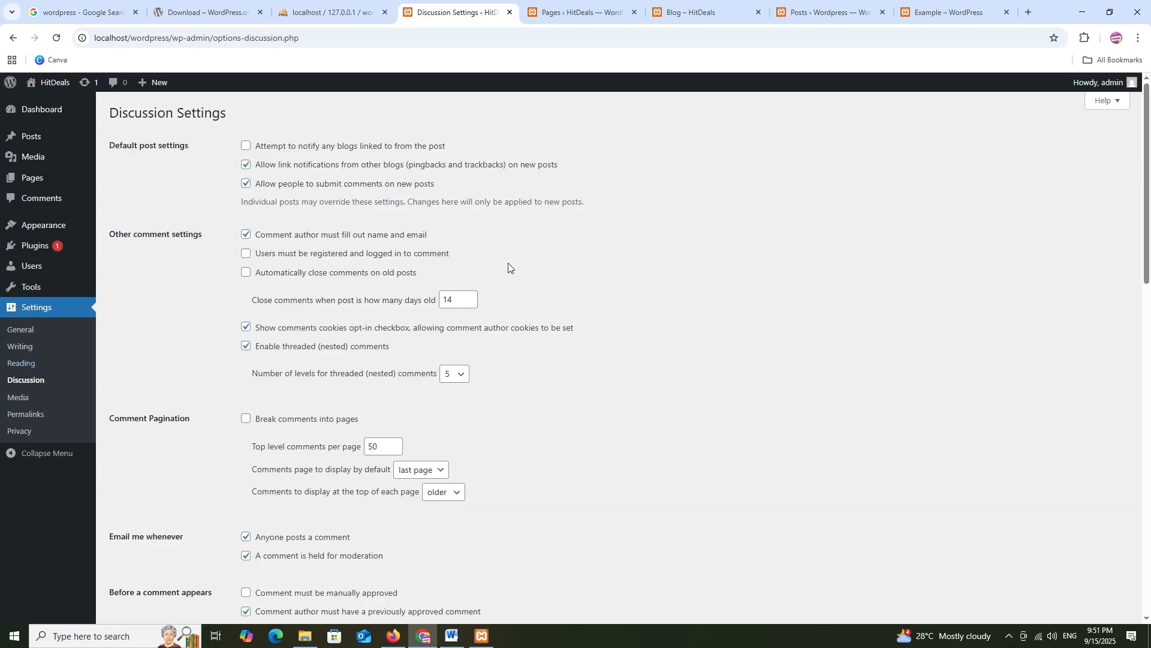
{"action": "scroll", "coordinate": [509, 266], "scroll_direction": "down", "scroll_amount": 15}
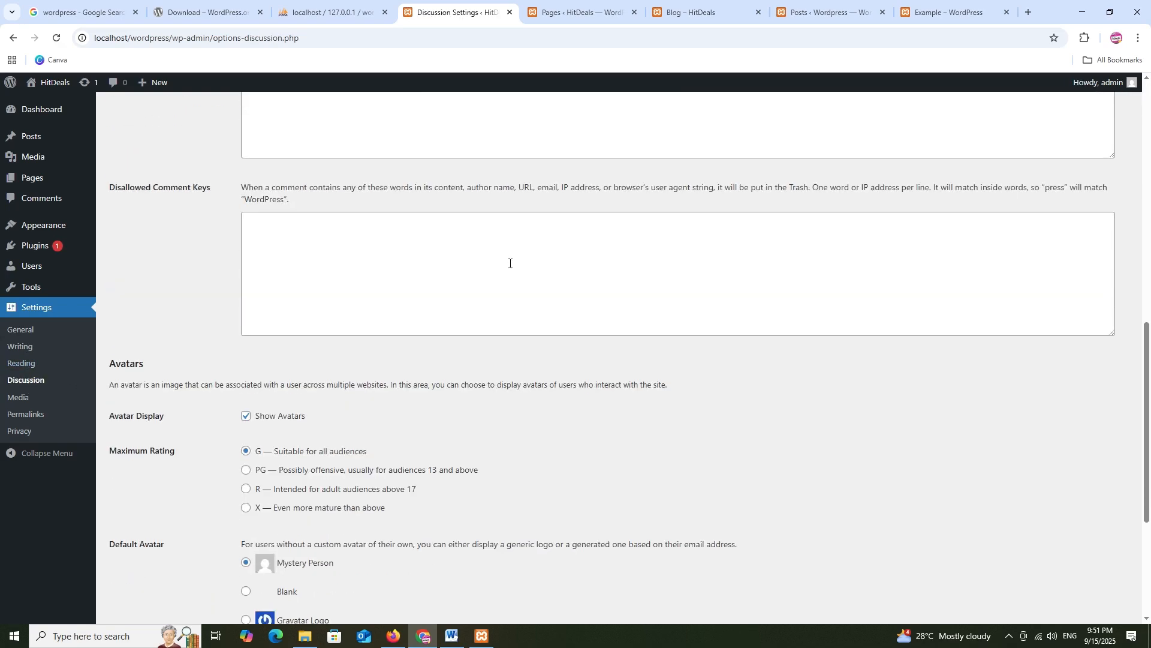
{"action": "scroll", "coordinate": [509, 263], "scroll_direction": "up", "scroll_amount": 15}
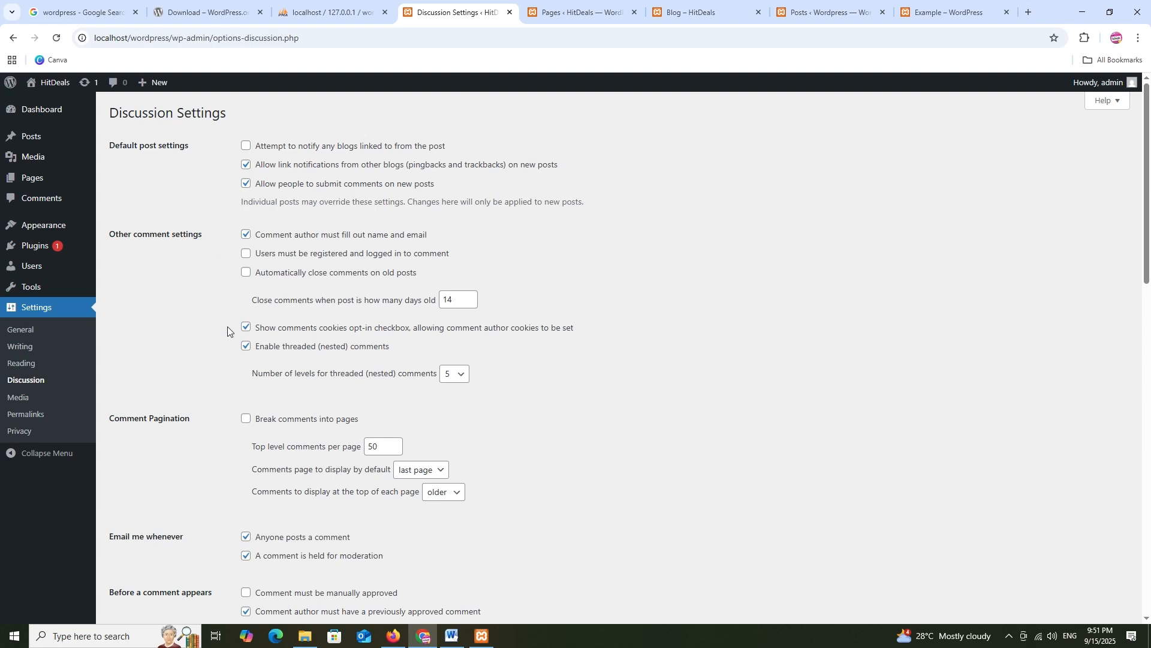
{"action": "left_click", "coordinate": [23, 399]}
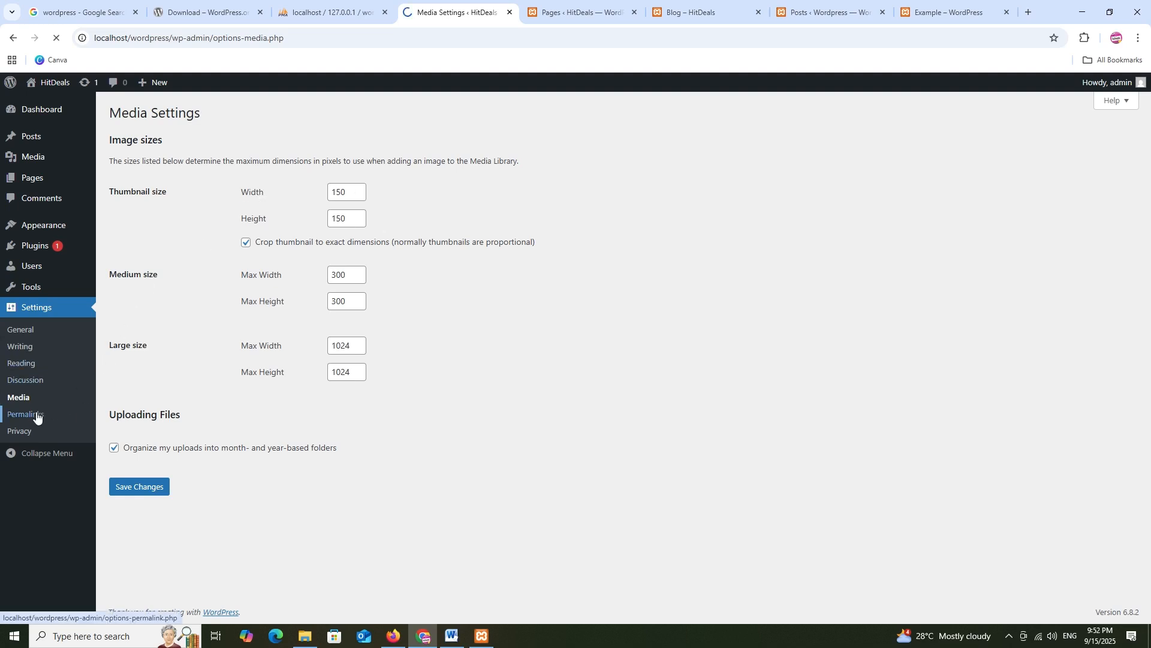
Check the Blog page's current address before changing the permalink structure
{"action": "scroll", "coordinate": [396, 354], "scroll_direction": "down", "scroll_amount": 2}
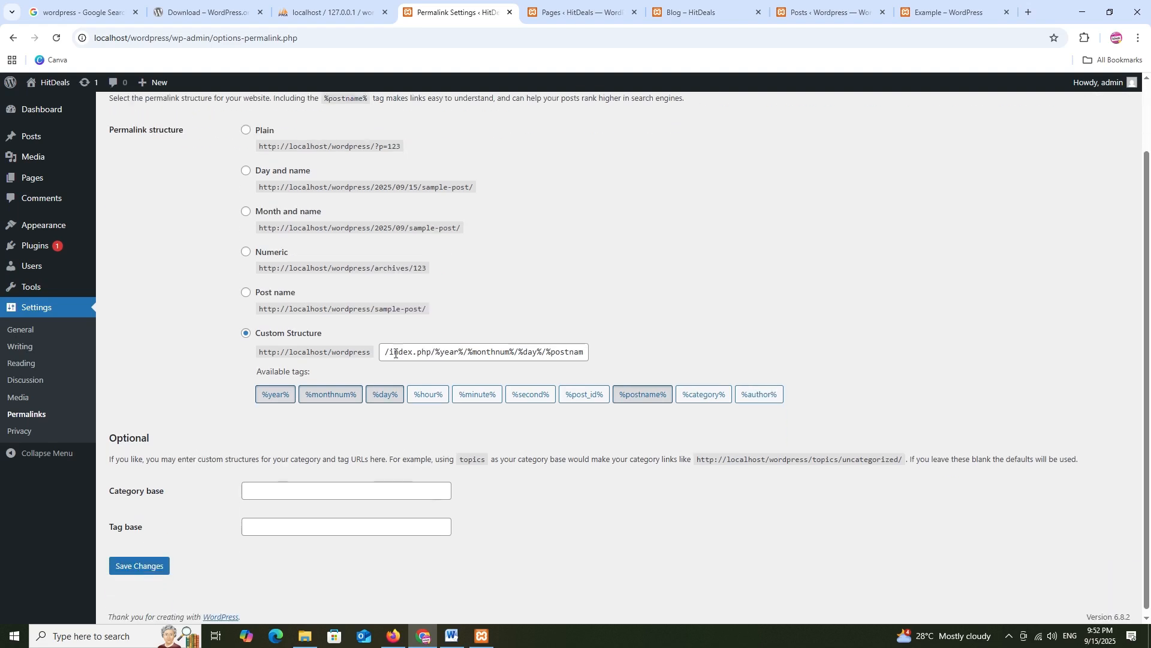
{"action": "scroll", "coordinate": [399, 342], "scroll_direction": "up", "scroll_amount": 2}
{"action": "left_click", "coordinate": [541, 11]}
{"action": "left_click", "coordinate": [665, 11]}
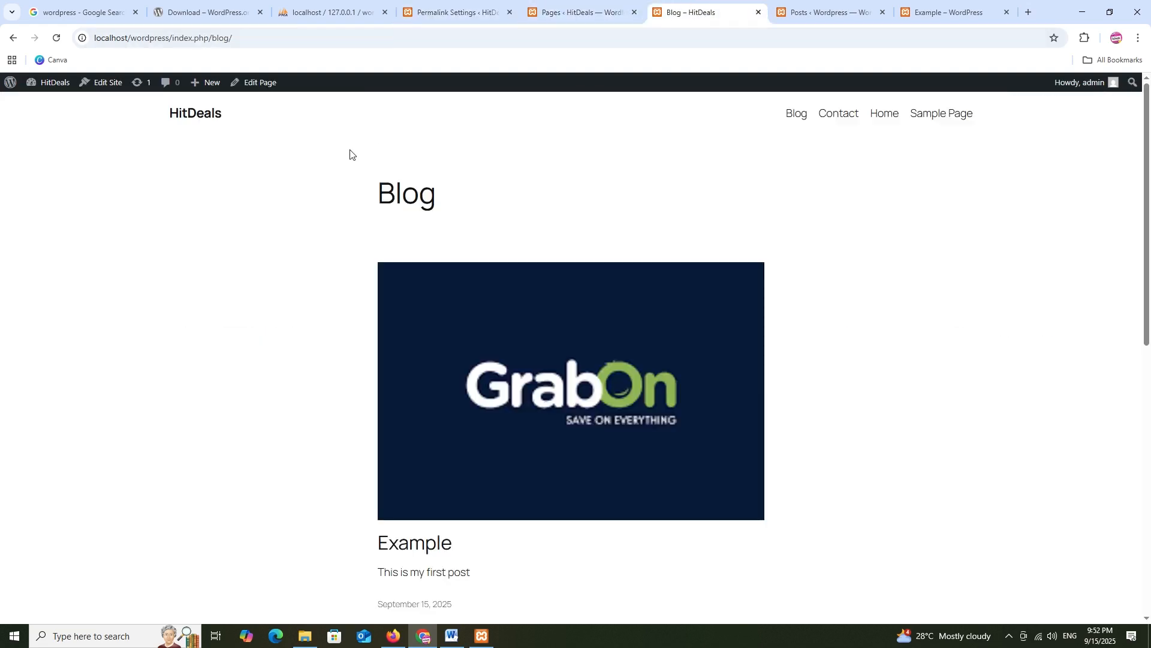
{"action": "left_click", "coordinate": [219, 46]}
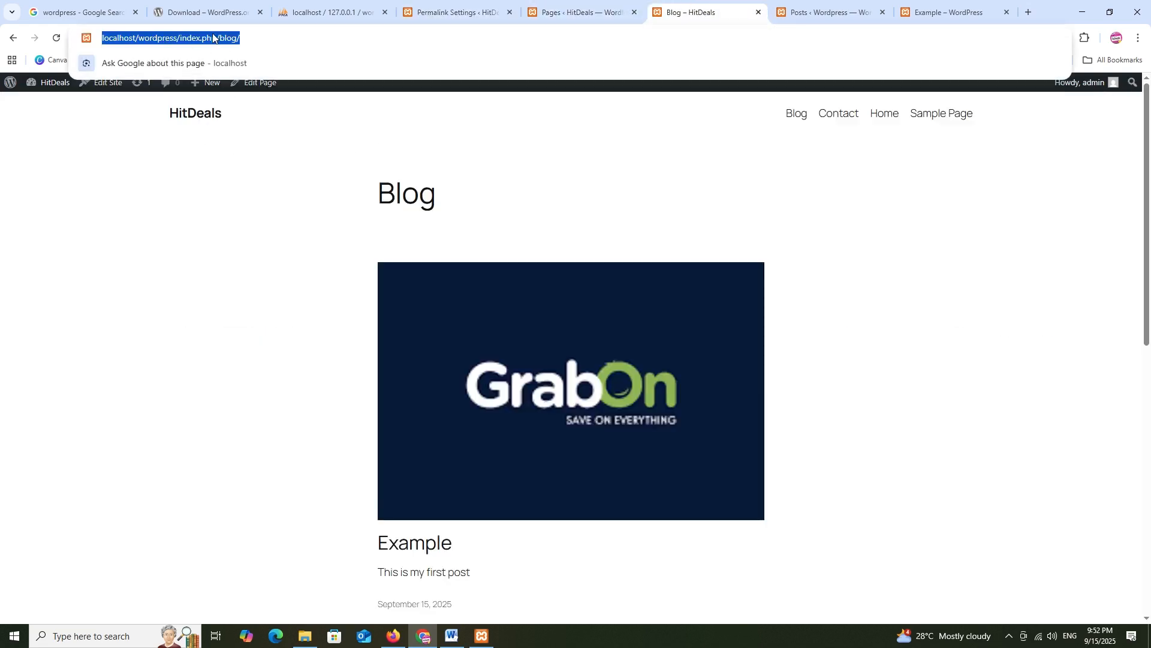
{"action": "left_click", "coordinate": [330, 12]}
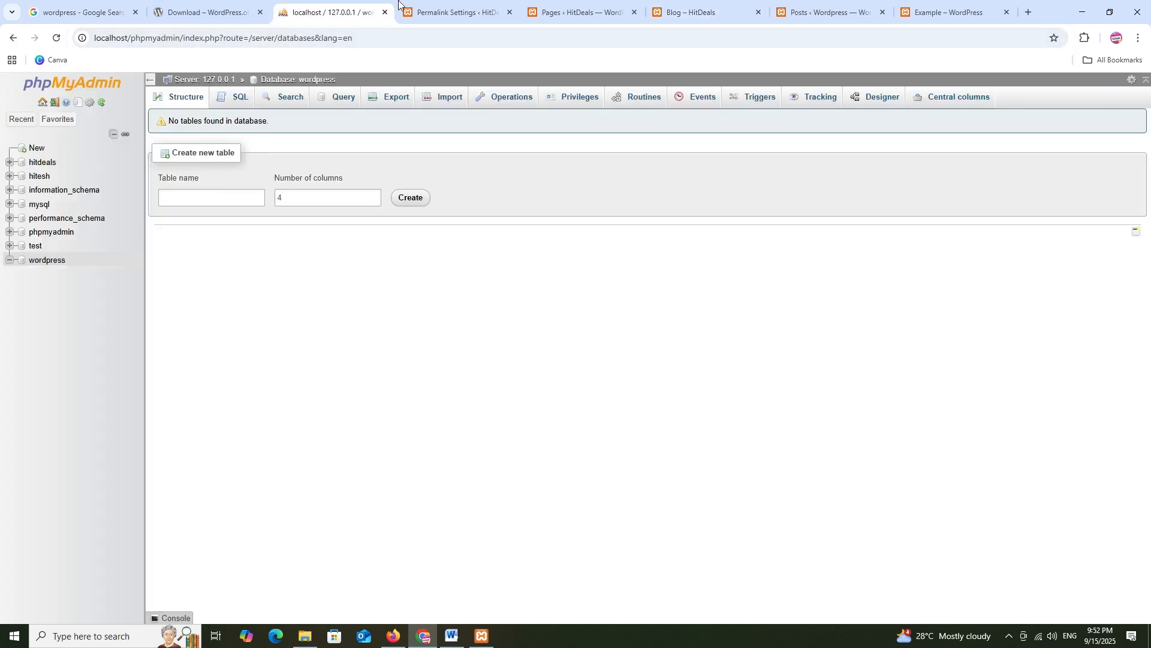
{"action": "left_click", "coordinate": [420, 12]}
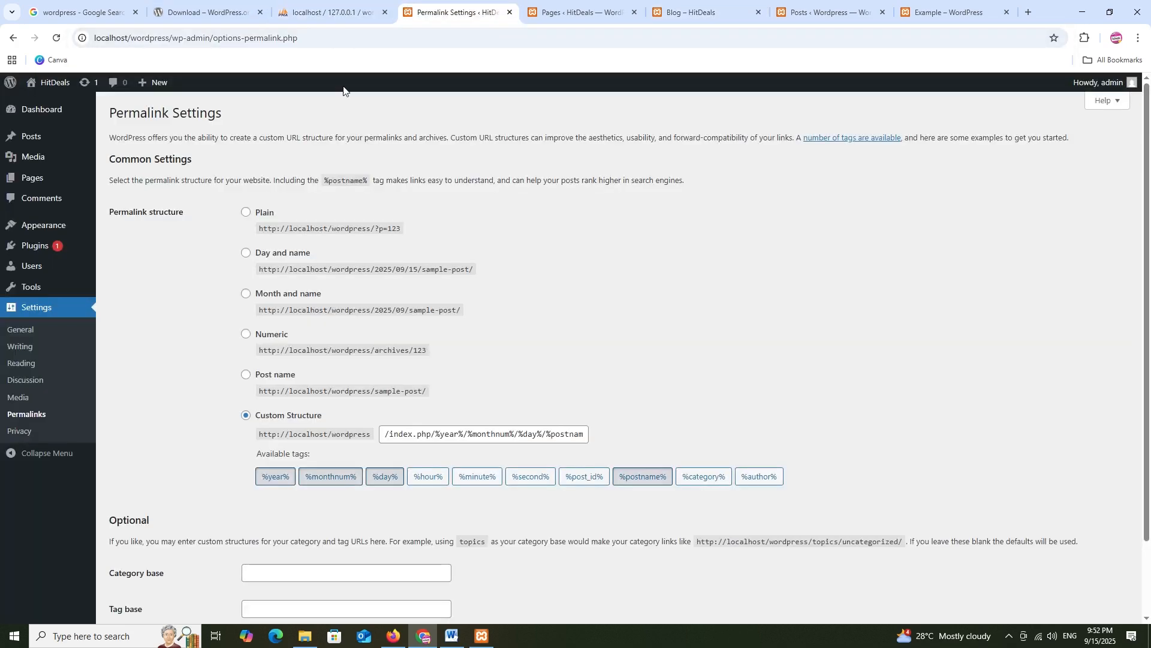
Switch permalinks to the Post name structure and save the change
{"action": "left_click", "coordinate": [245, 376]}
{"action": "scroll", "coordinate": [471, 368], "scroll_direction": "down", "scroll_amount": 2}
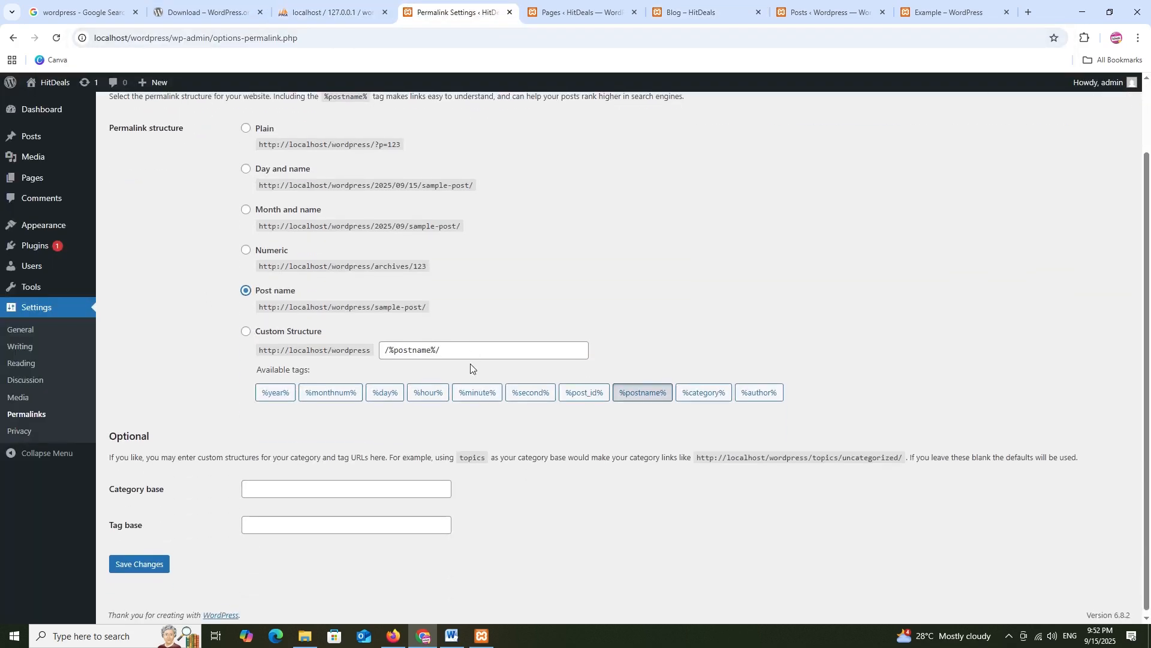
{"action": "left_click", "coordinate": [127, 562]}
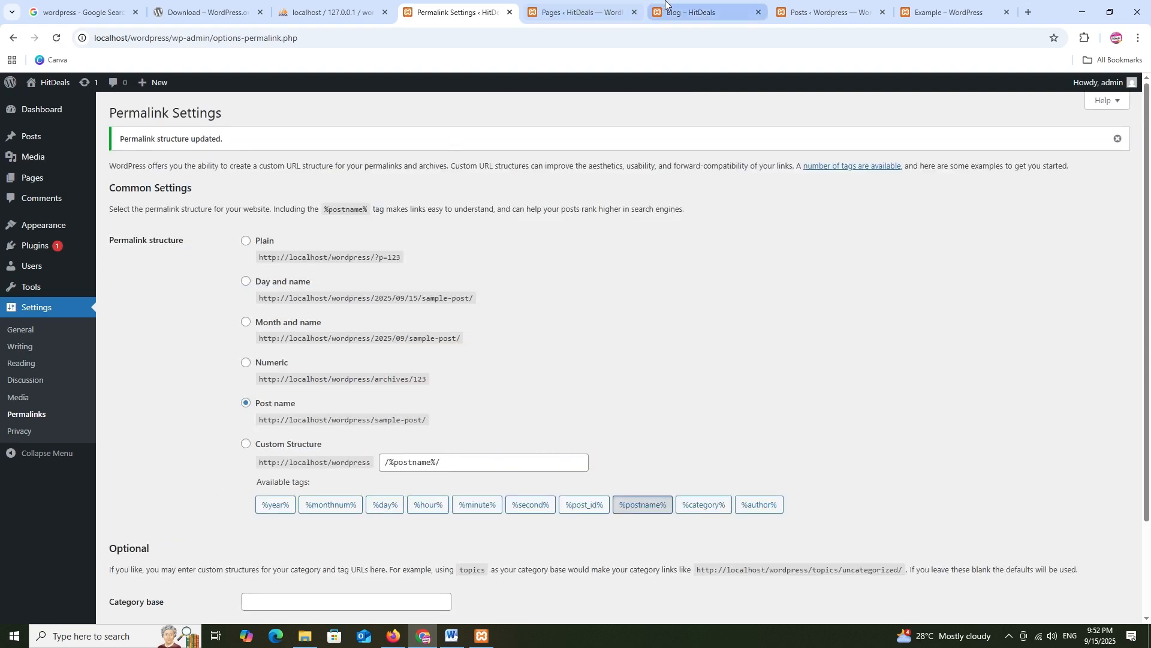
Confirm the Blog page now loads at localhost/wordpress/blog/, then show Privacy Settings
{"action": "left_click", "coordinate": [665, 3]}
{"action": "left_click", "coordinate": [293, 44]}
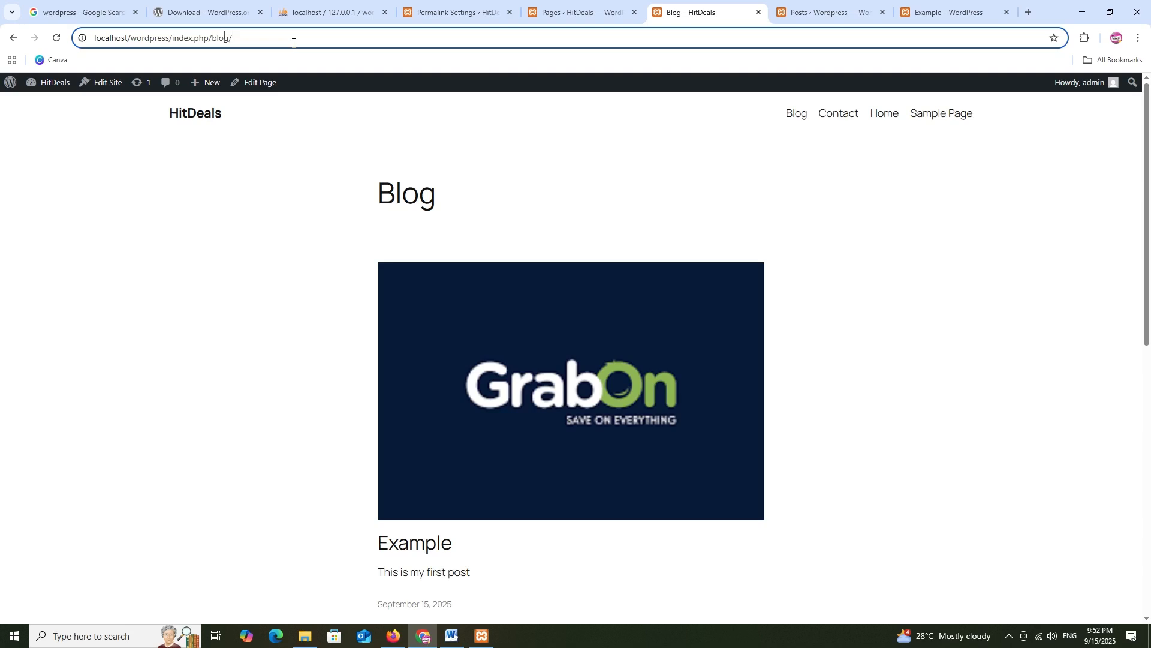
{"action": "left_click", "coordinate": [797, 116]}
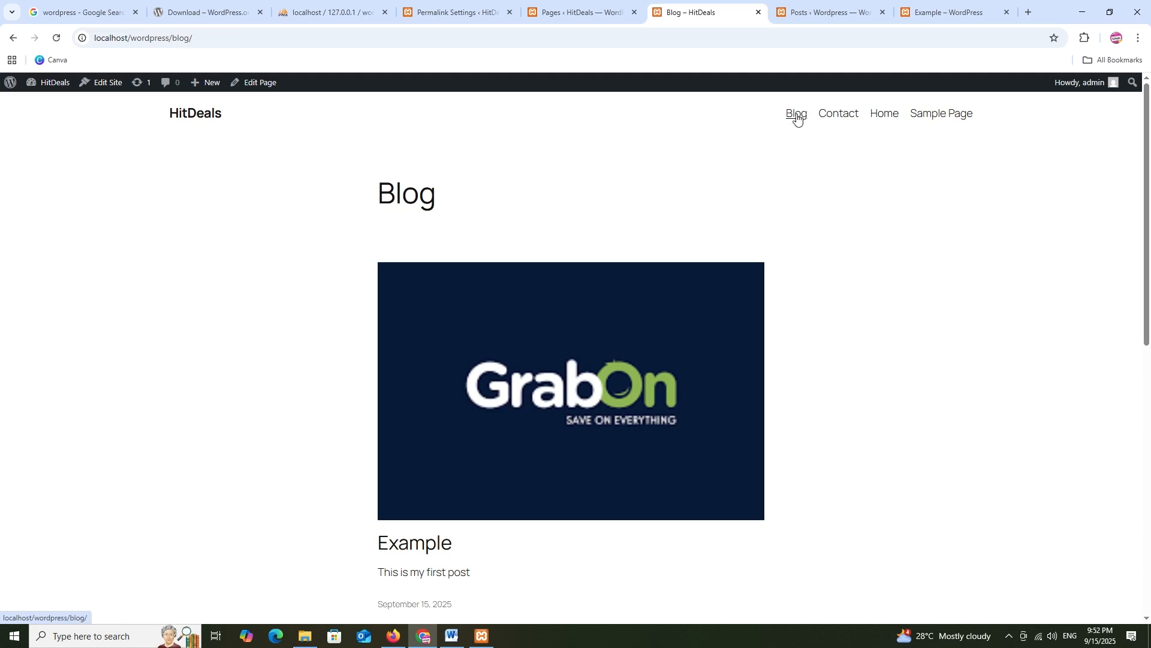
{"action": "left_click", "coordinate": [255, 38]}
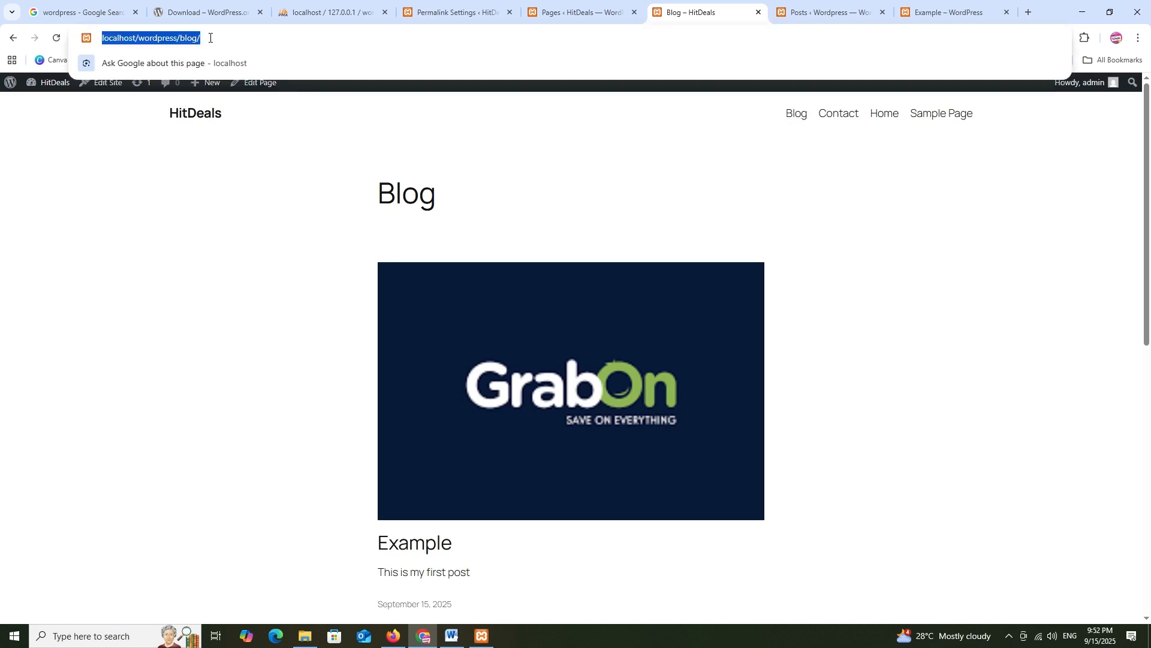
{"action": "left_click", "coordinate": [271, 256]}
{"action": "left_click", "coordinate": [472, 9]}
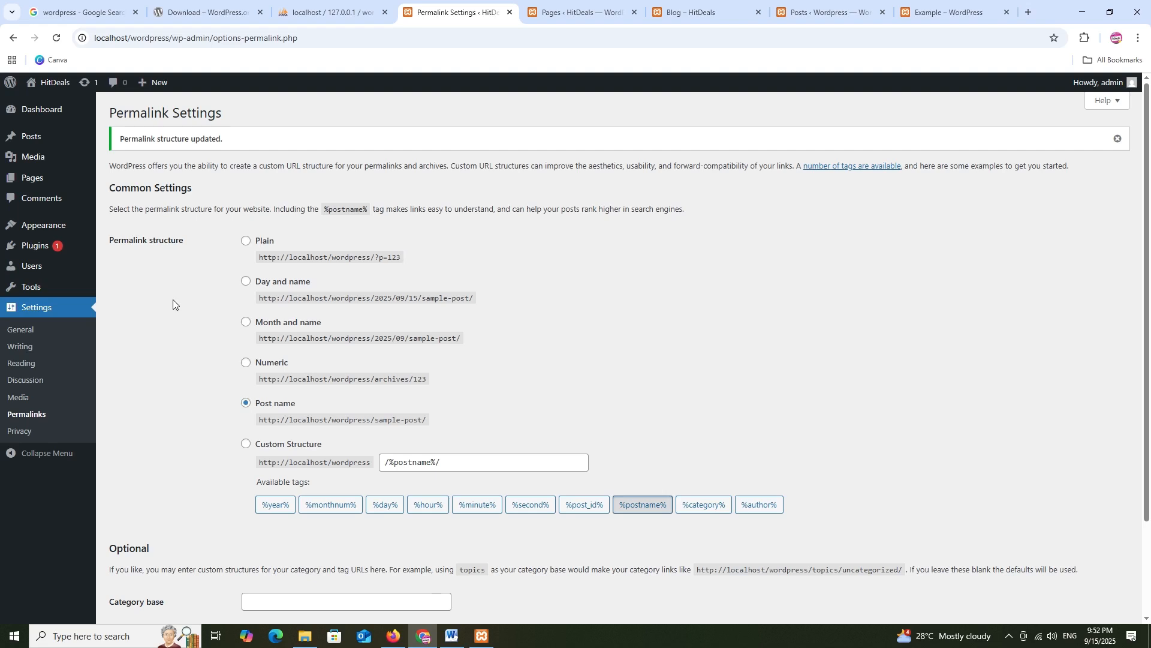
{"action": "left_click", "coordinate": [24, 431]}
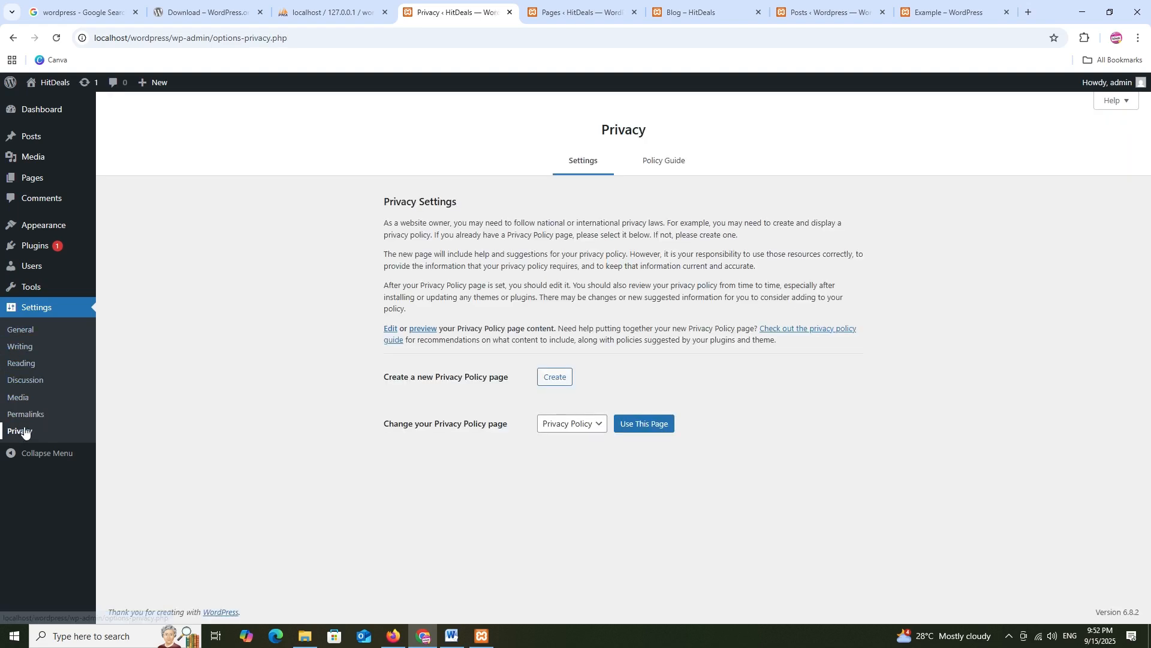